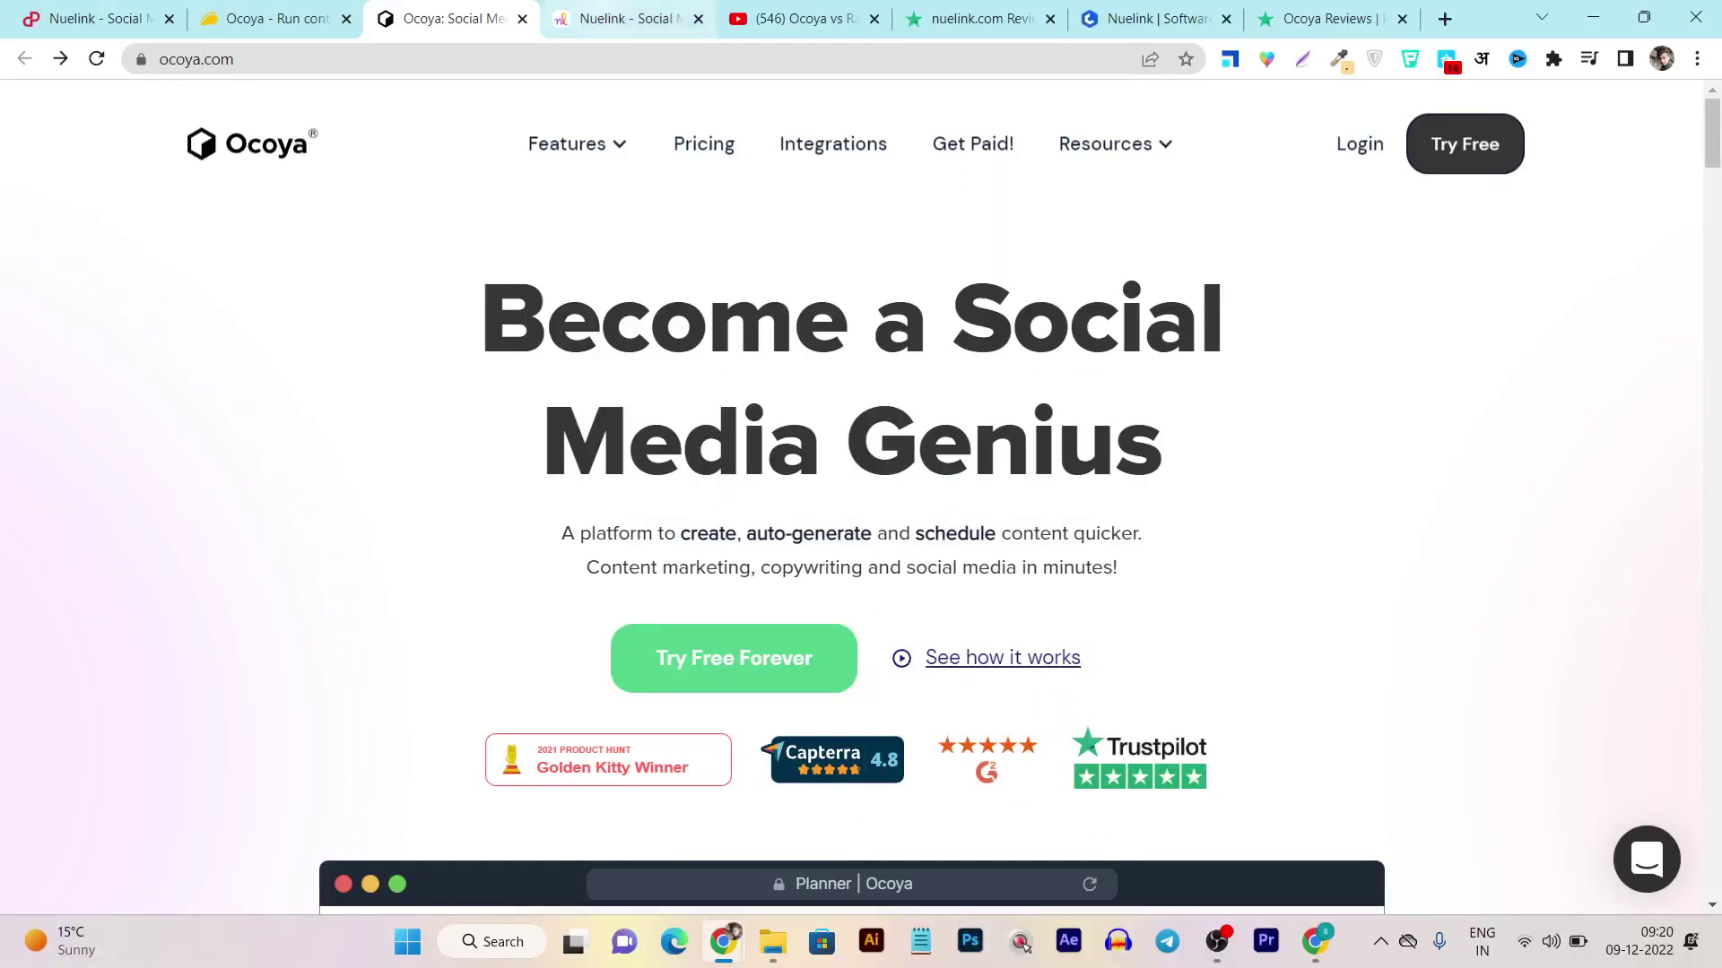
Compare the Ocoya and Nuelink homepages and their lifetime deal pages on AppSumo and PitchGround
key("ctrl+Tab")
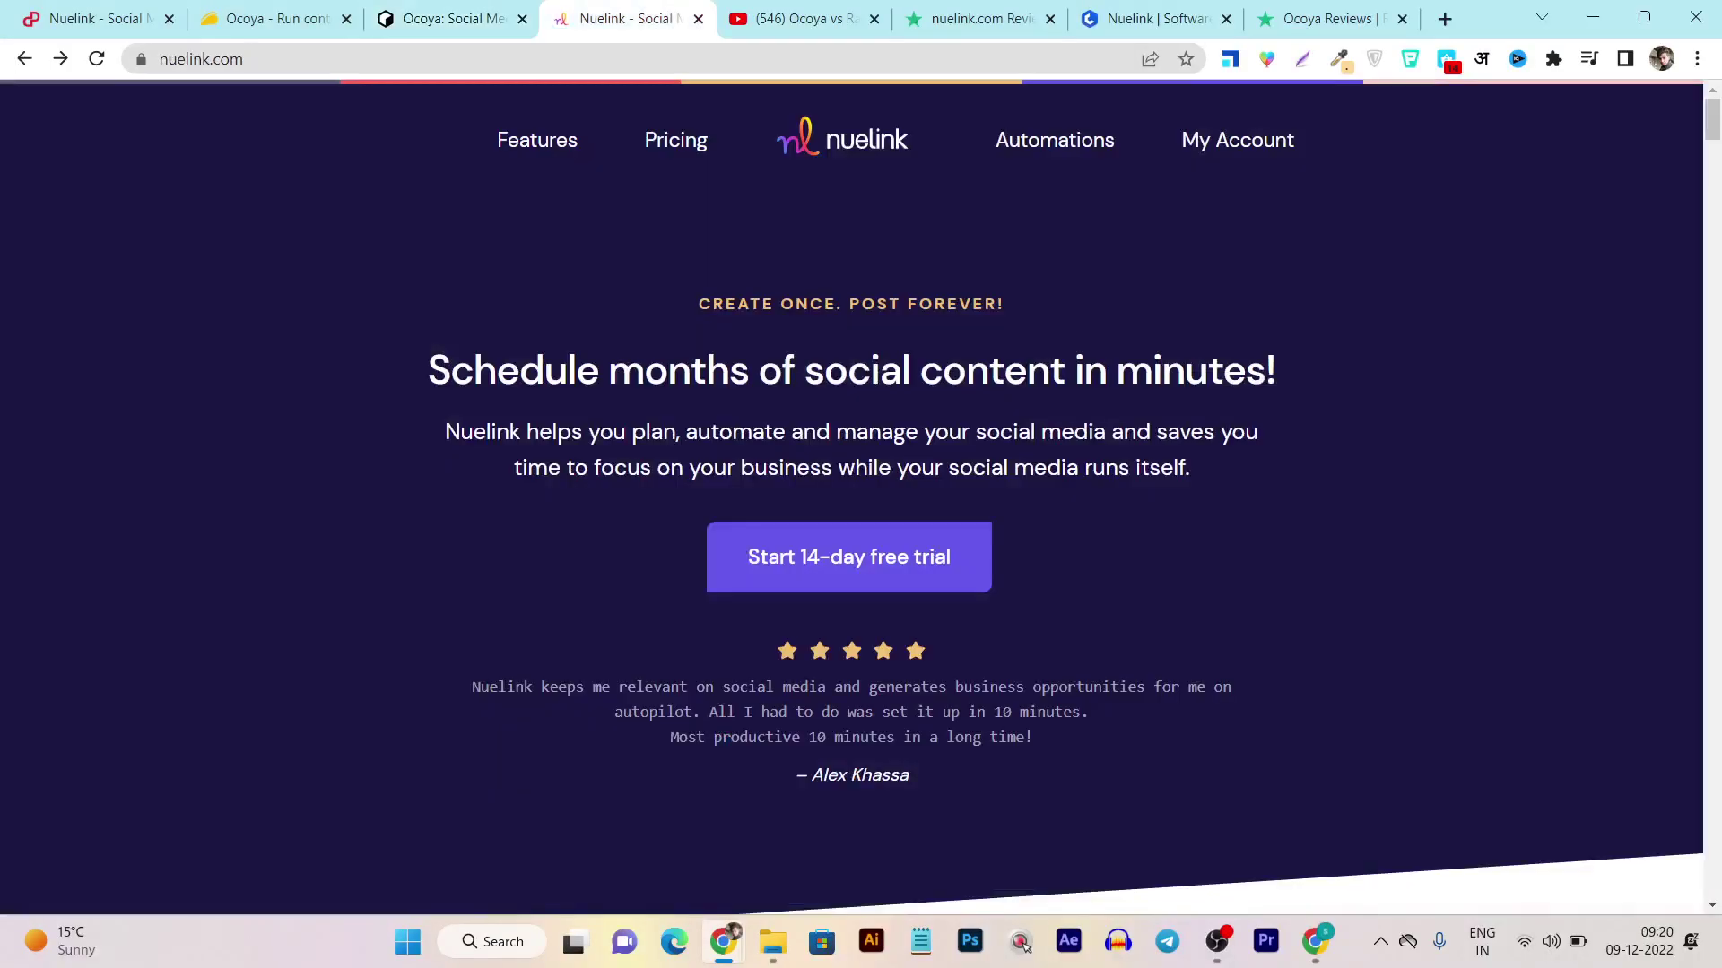
key("ctrl+shift+Tab")
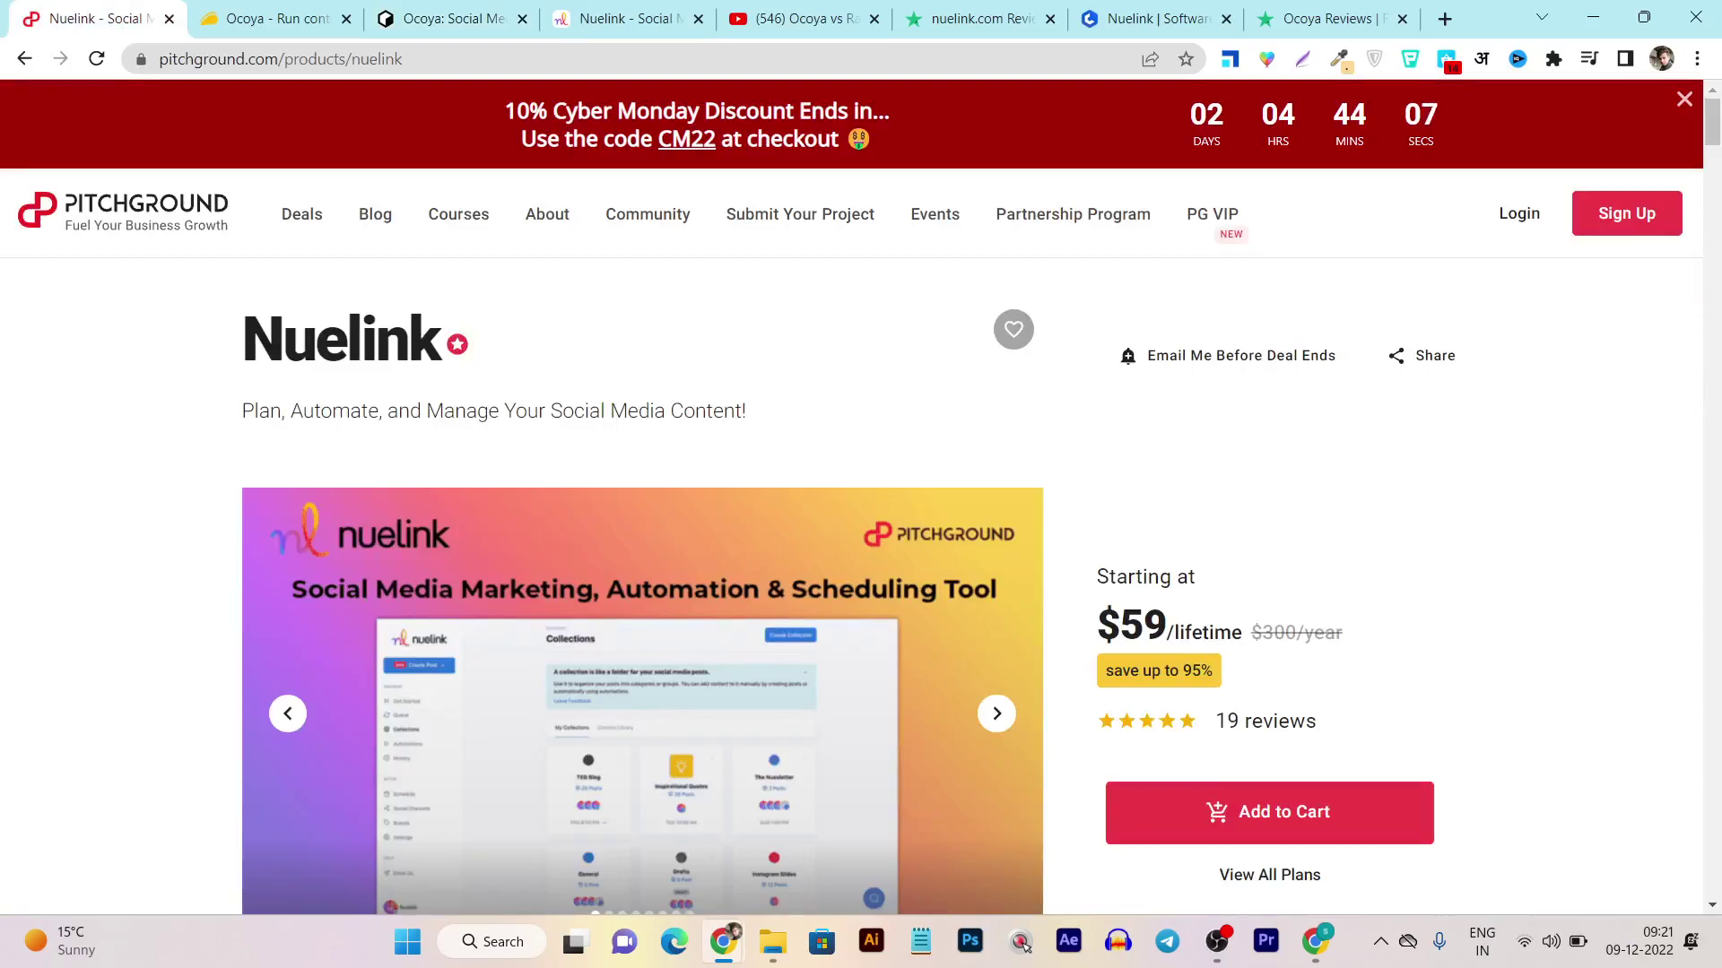
key("ctrl+Tab")
key("ctrl+shift+Tab")
key("ctrl+Tab")
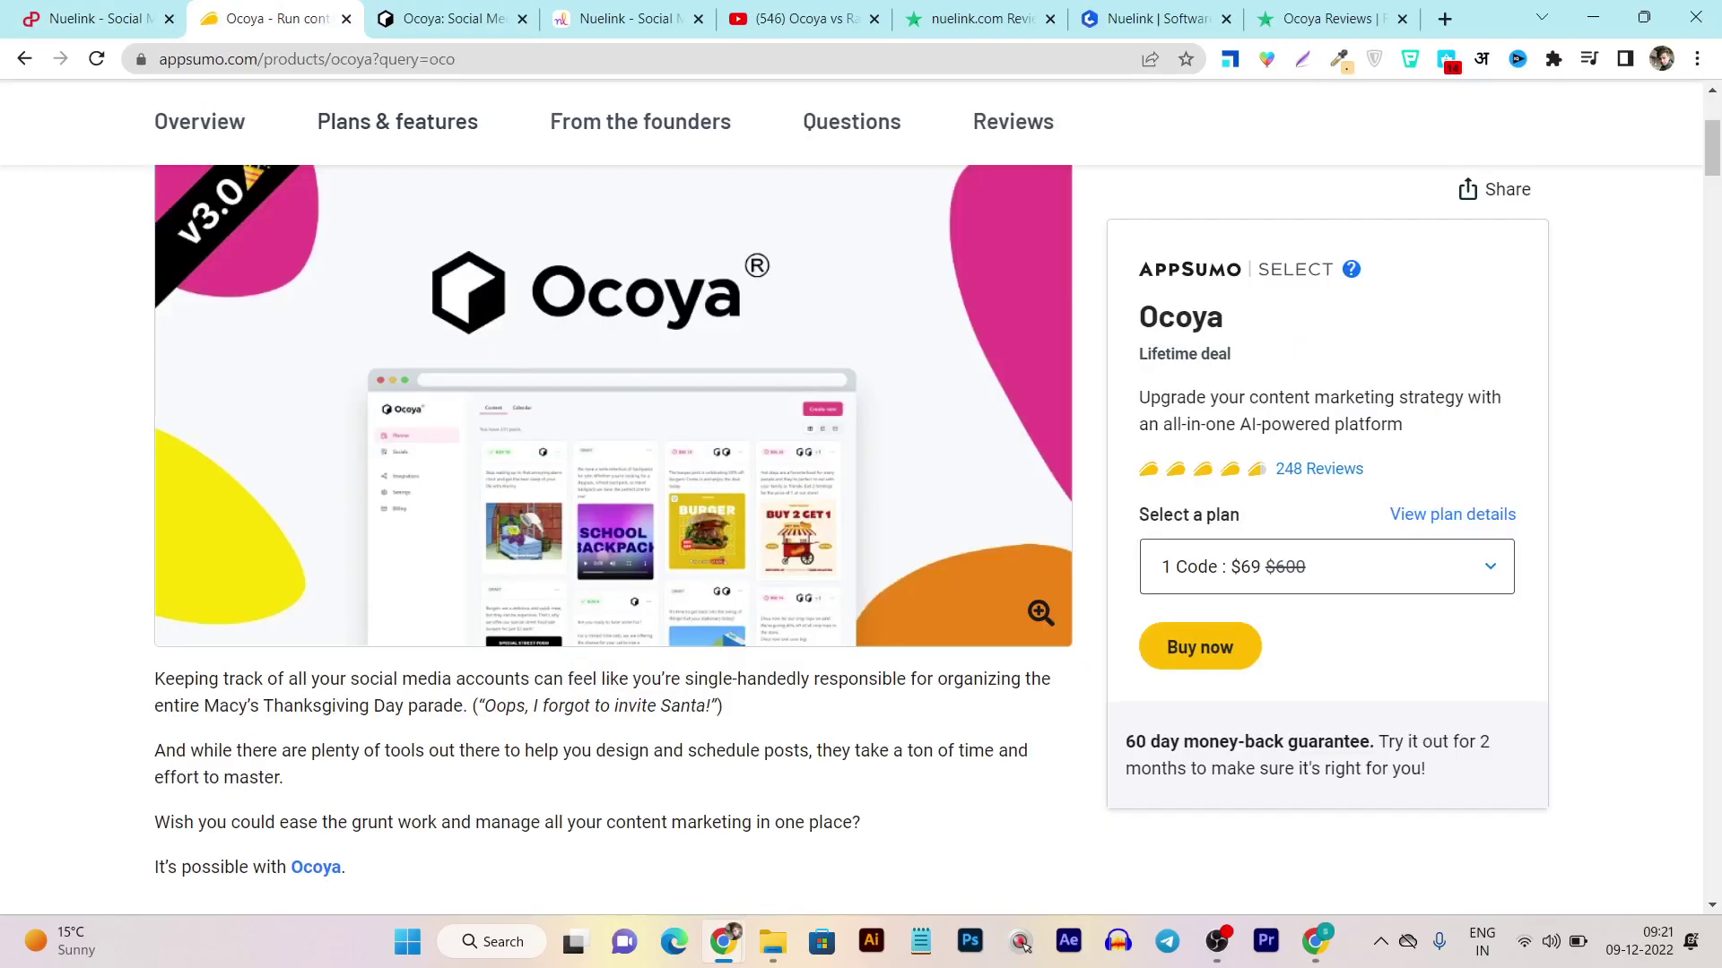
scroll(610, 672, "up", 2)
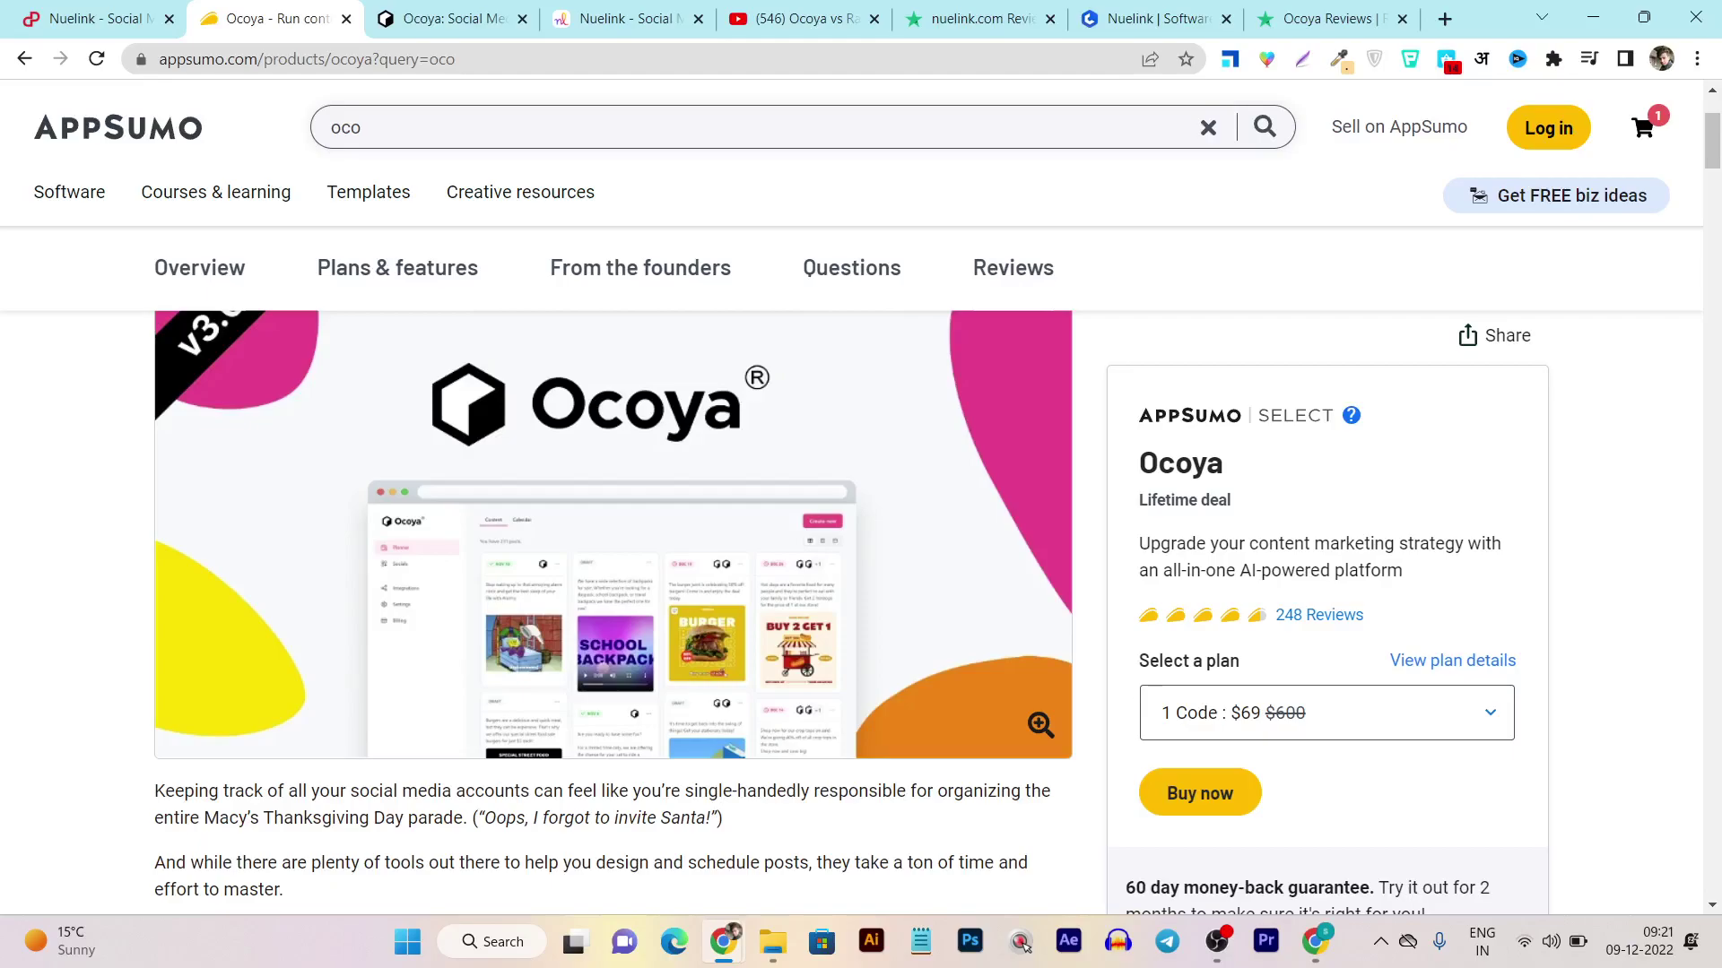
key("ctrl+shift+Tab")
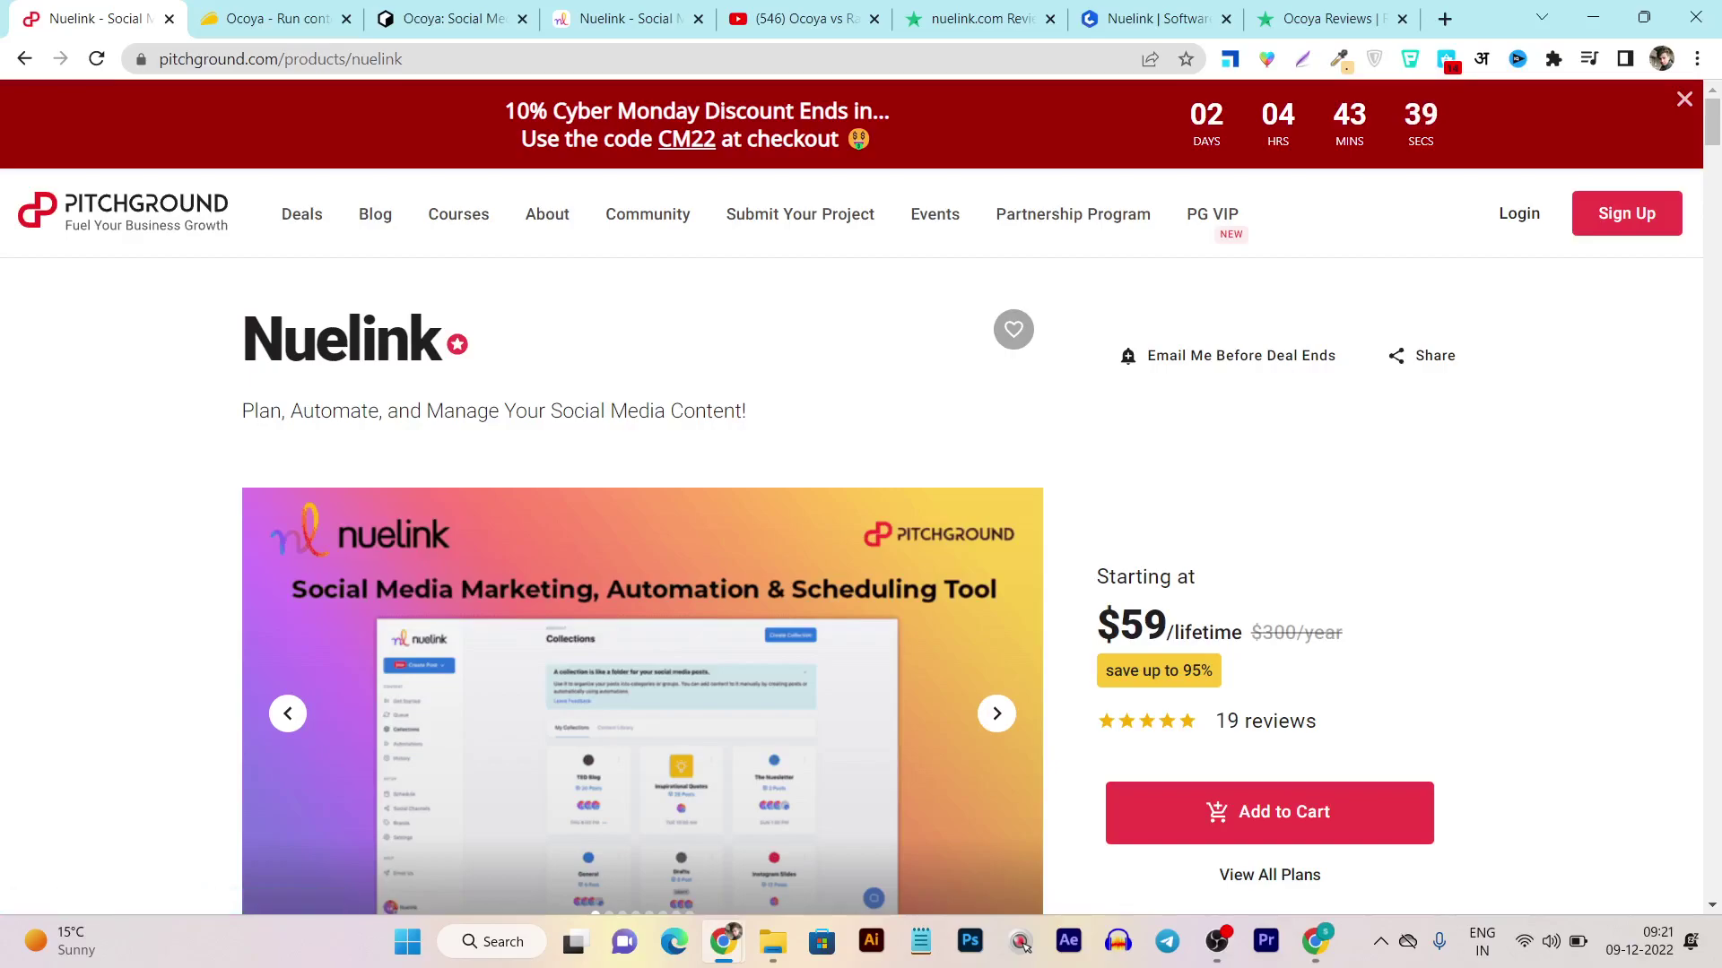
Examine Nuelink's rating and star breakdown on Trustpilot alongside its PitchGround deal page
left_click(964, 18)
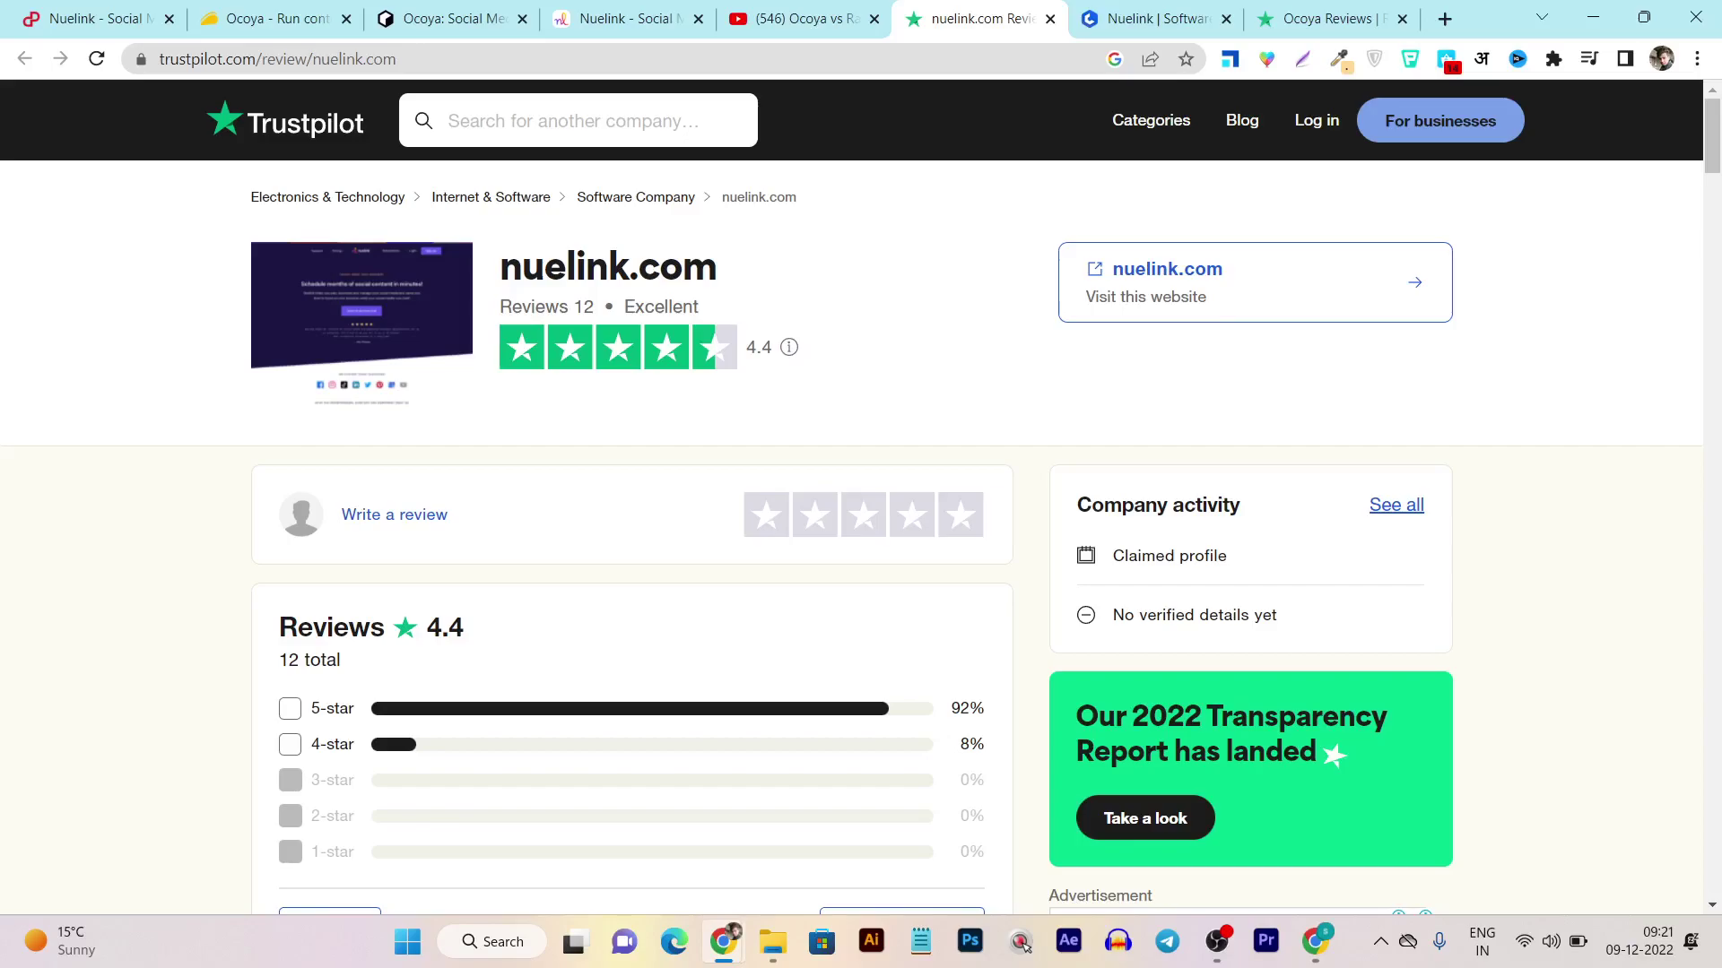
scroll(627, 502, "down", 2)
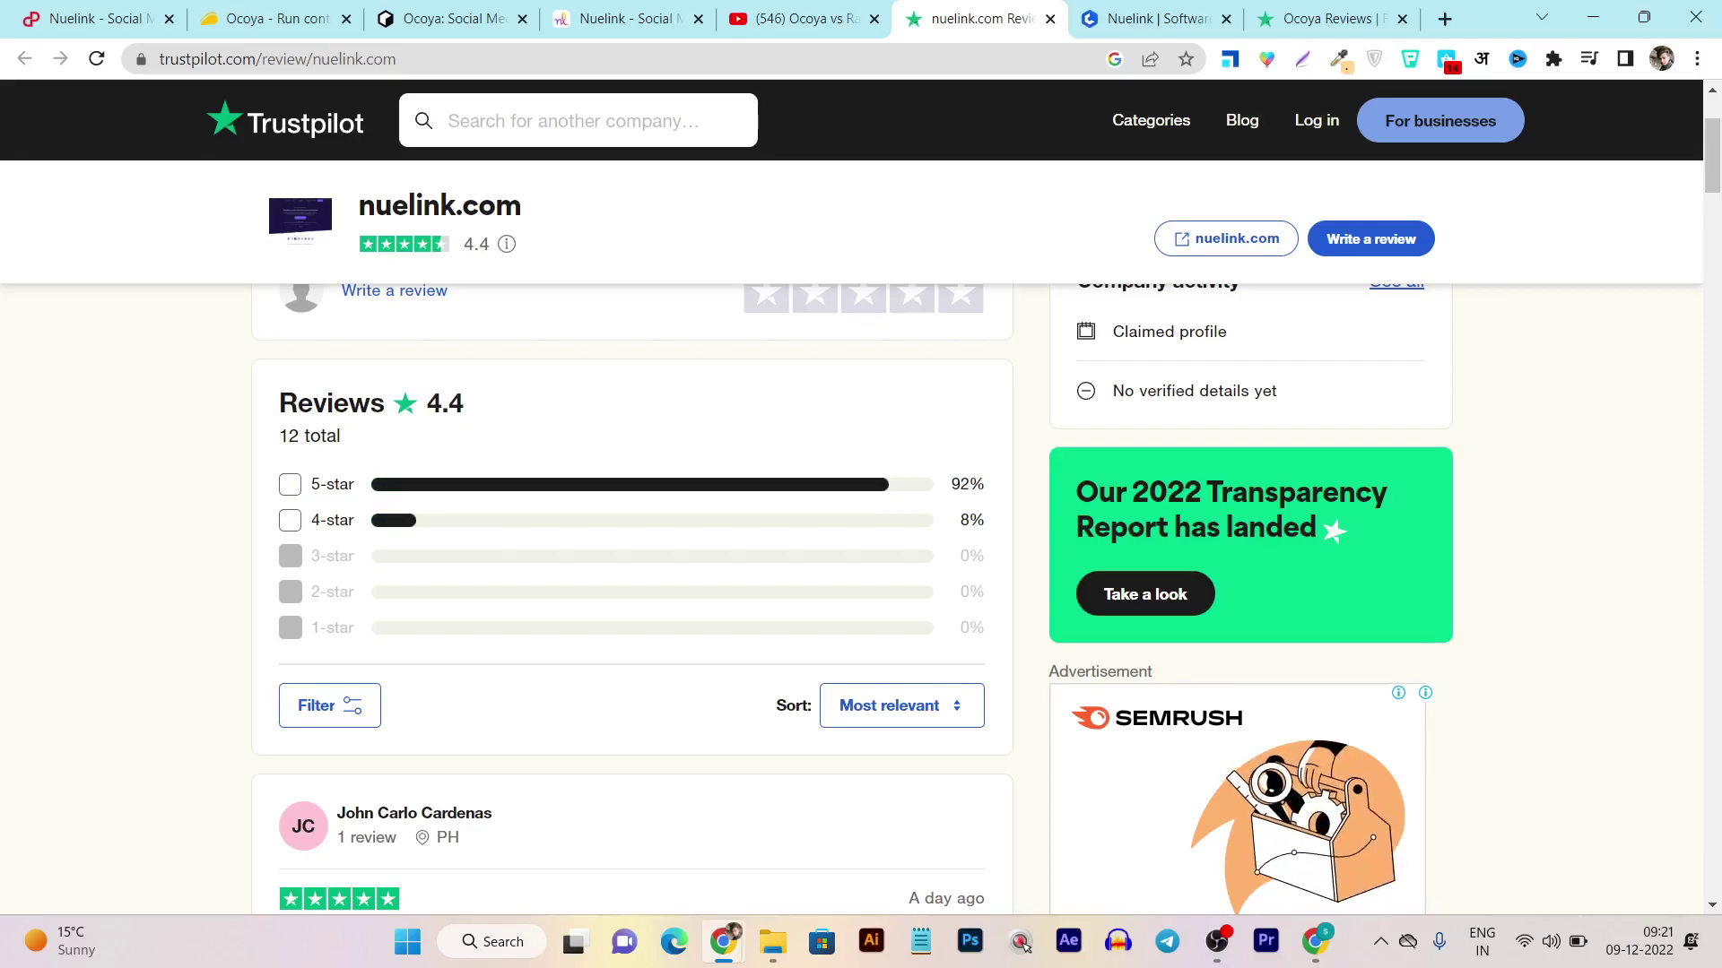
scroll(861, 538, "up", 1)
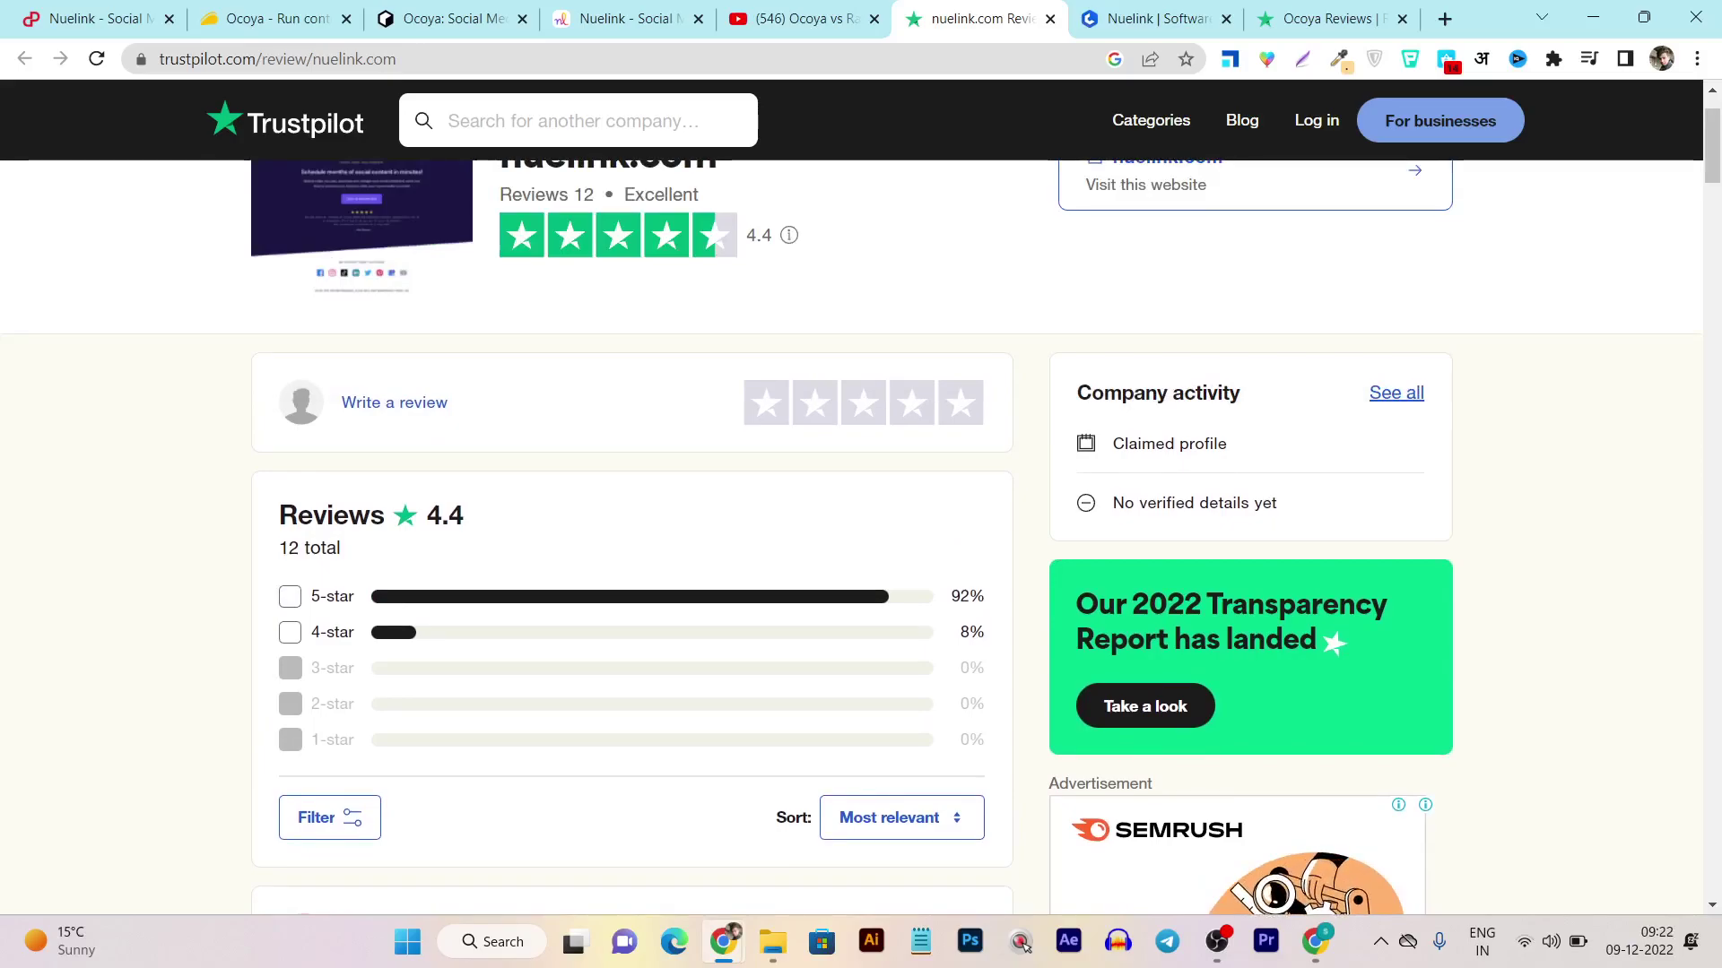
key("ctrl+1")
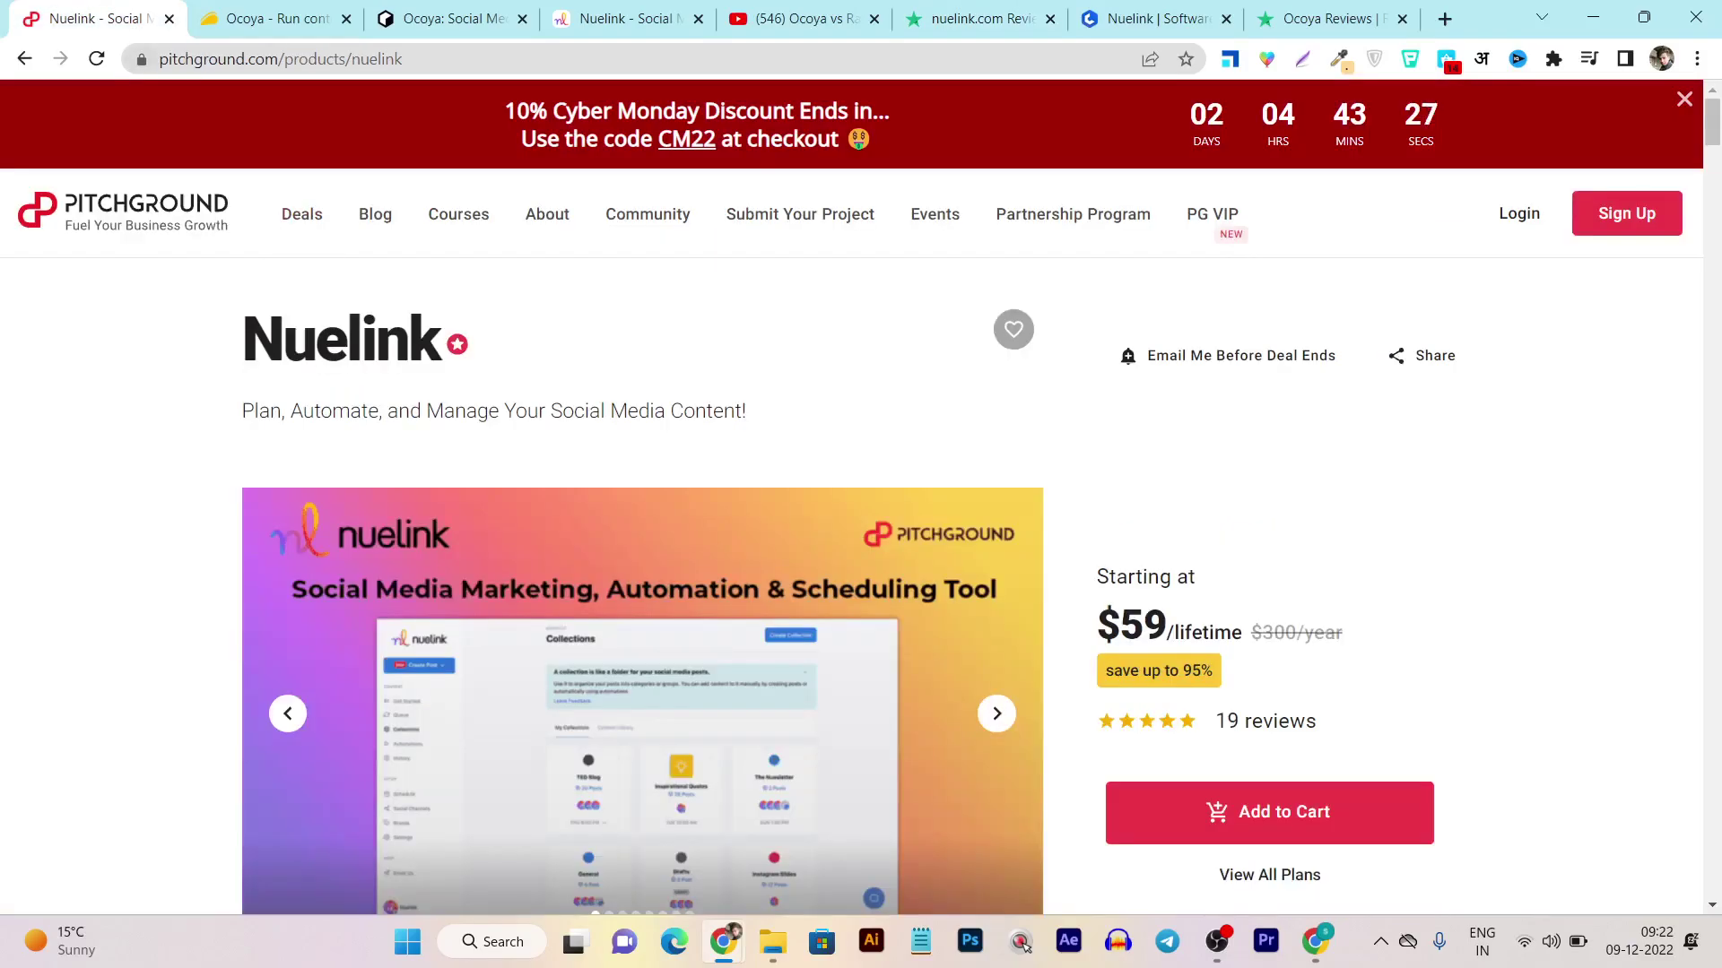
key("ctrl+6")
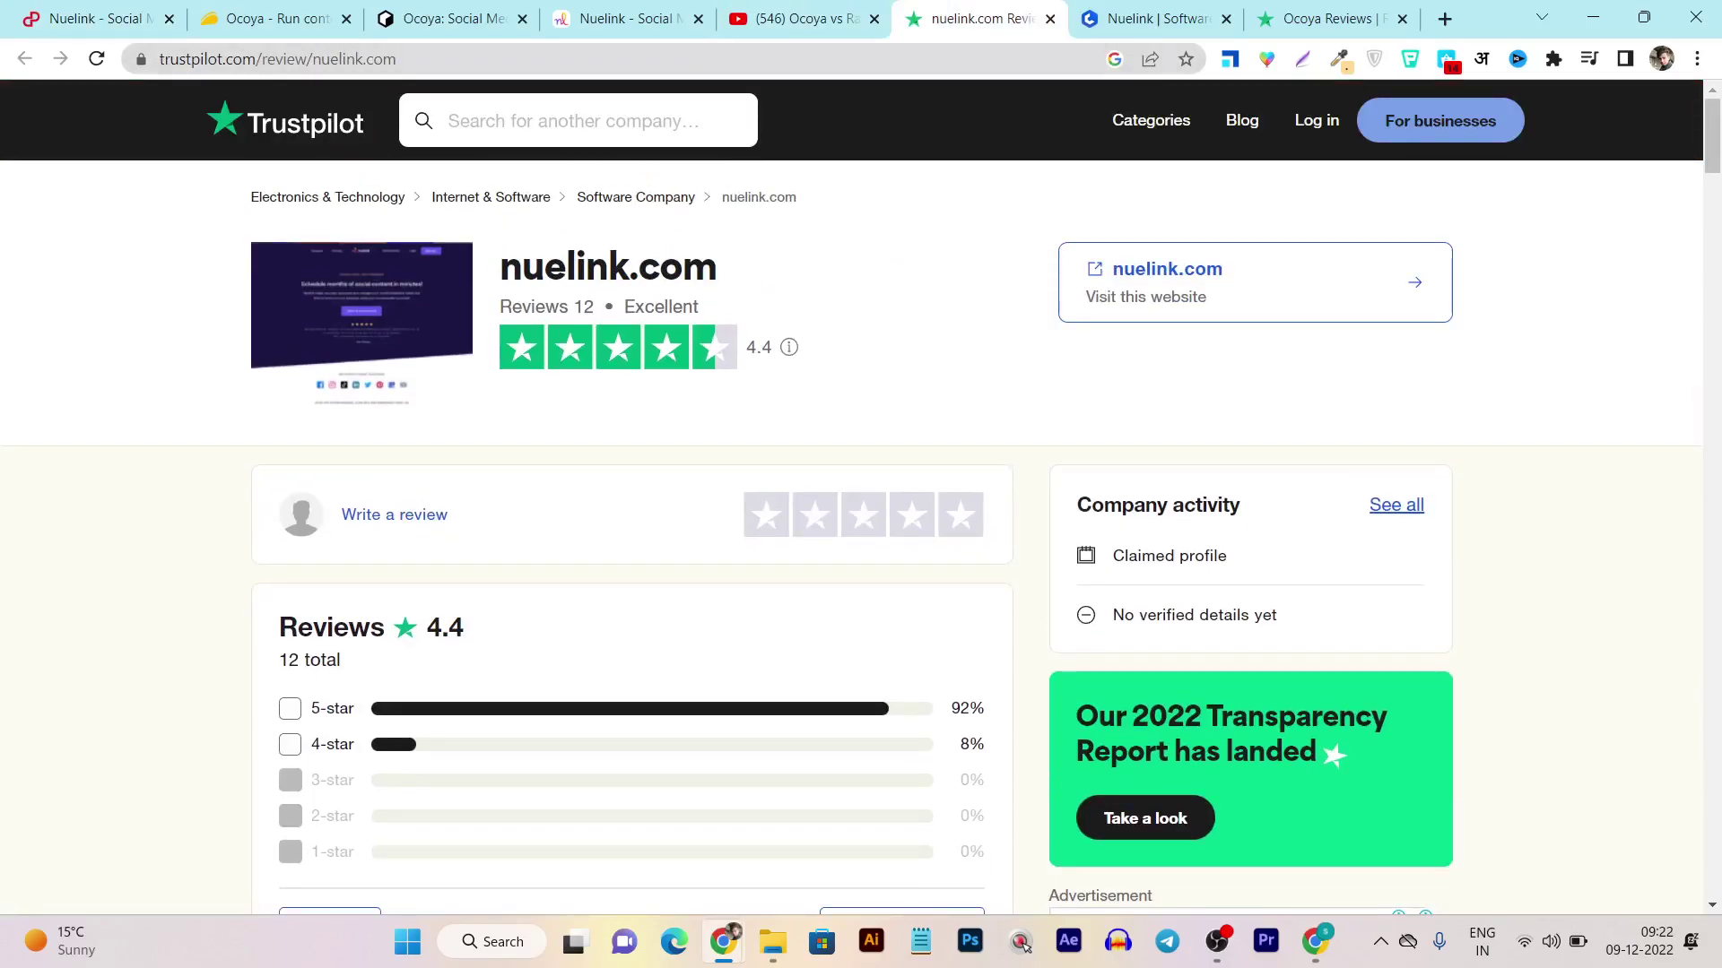
Compare Ocoya's Trustpilot rating breakdown with Nuelink's and check the Nuelink user reviews on Crozdesk
key("ctrl+8")
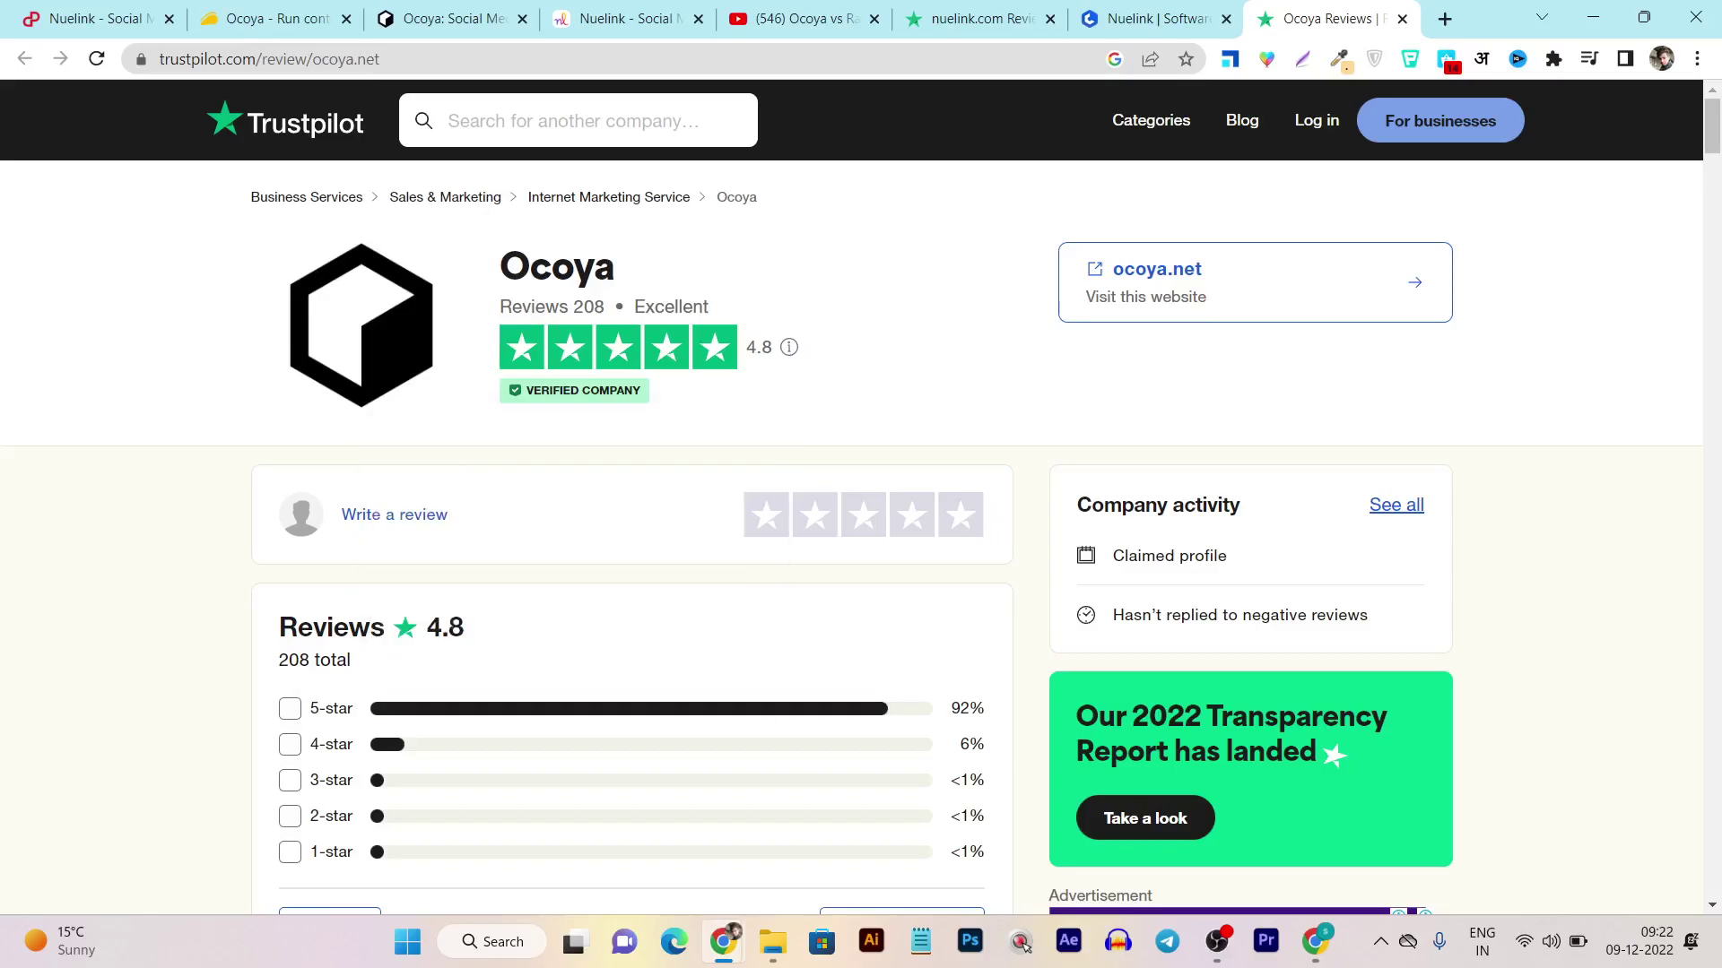
scroll(850, 538, "down", 1)
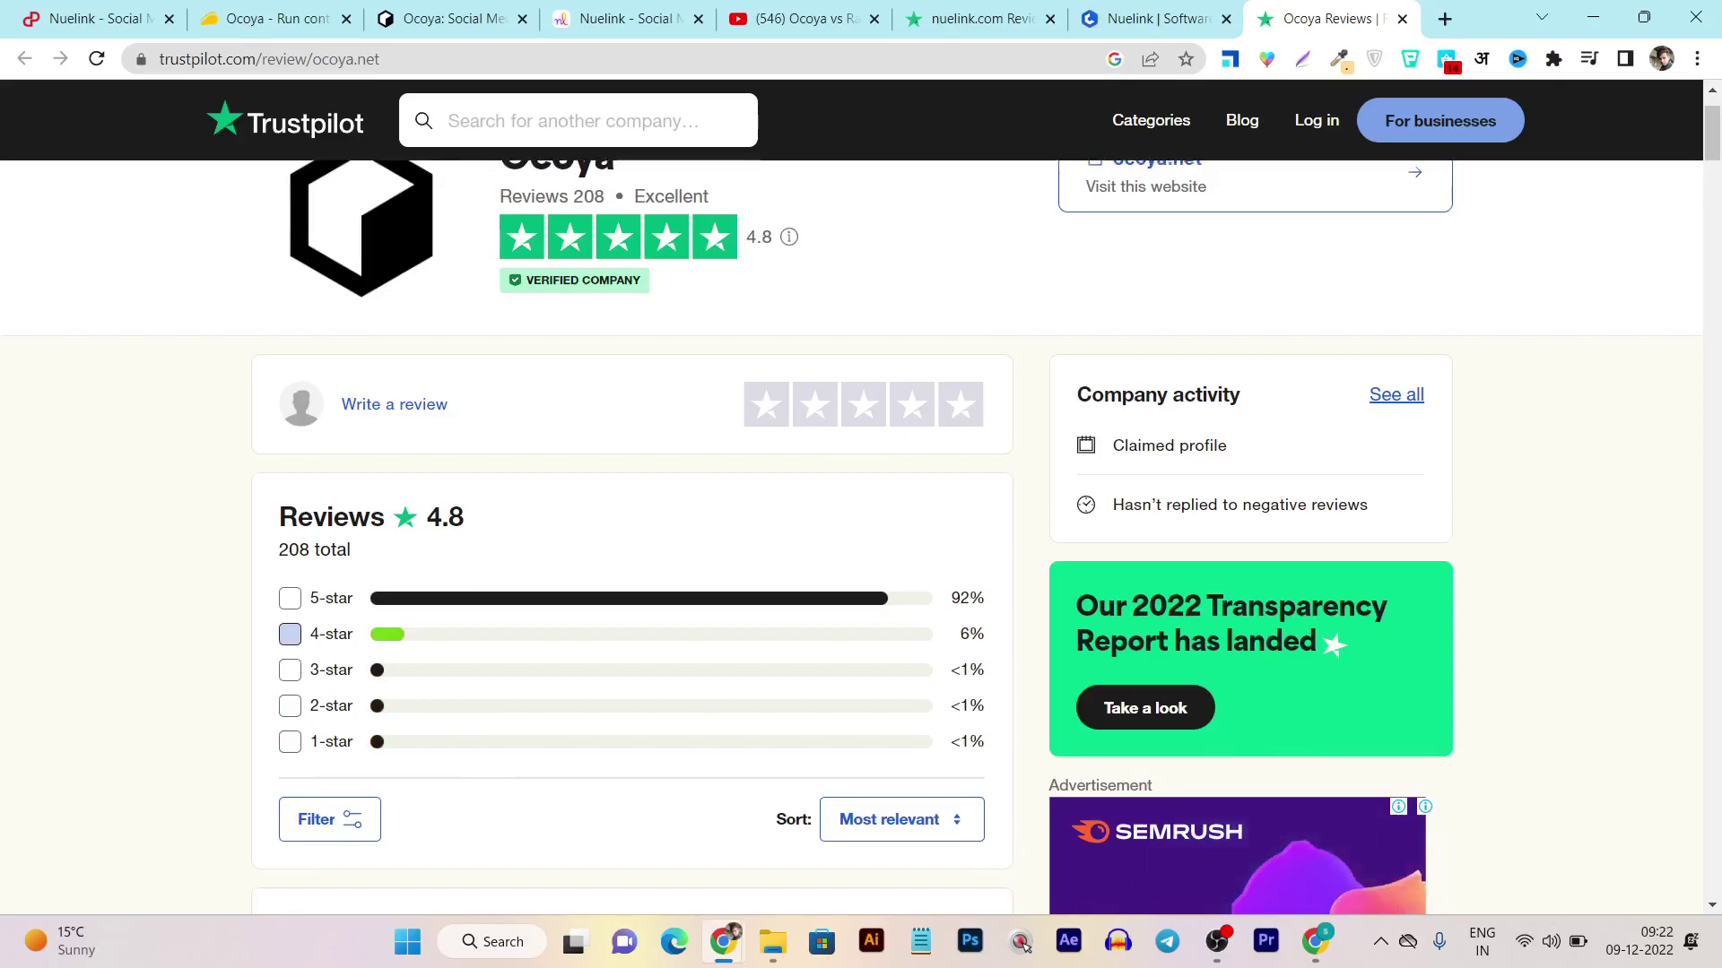
scroll(628, 634, "up", 1)
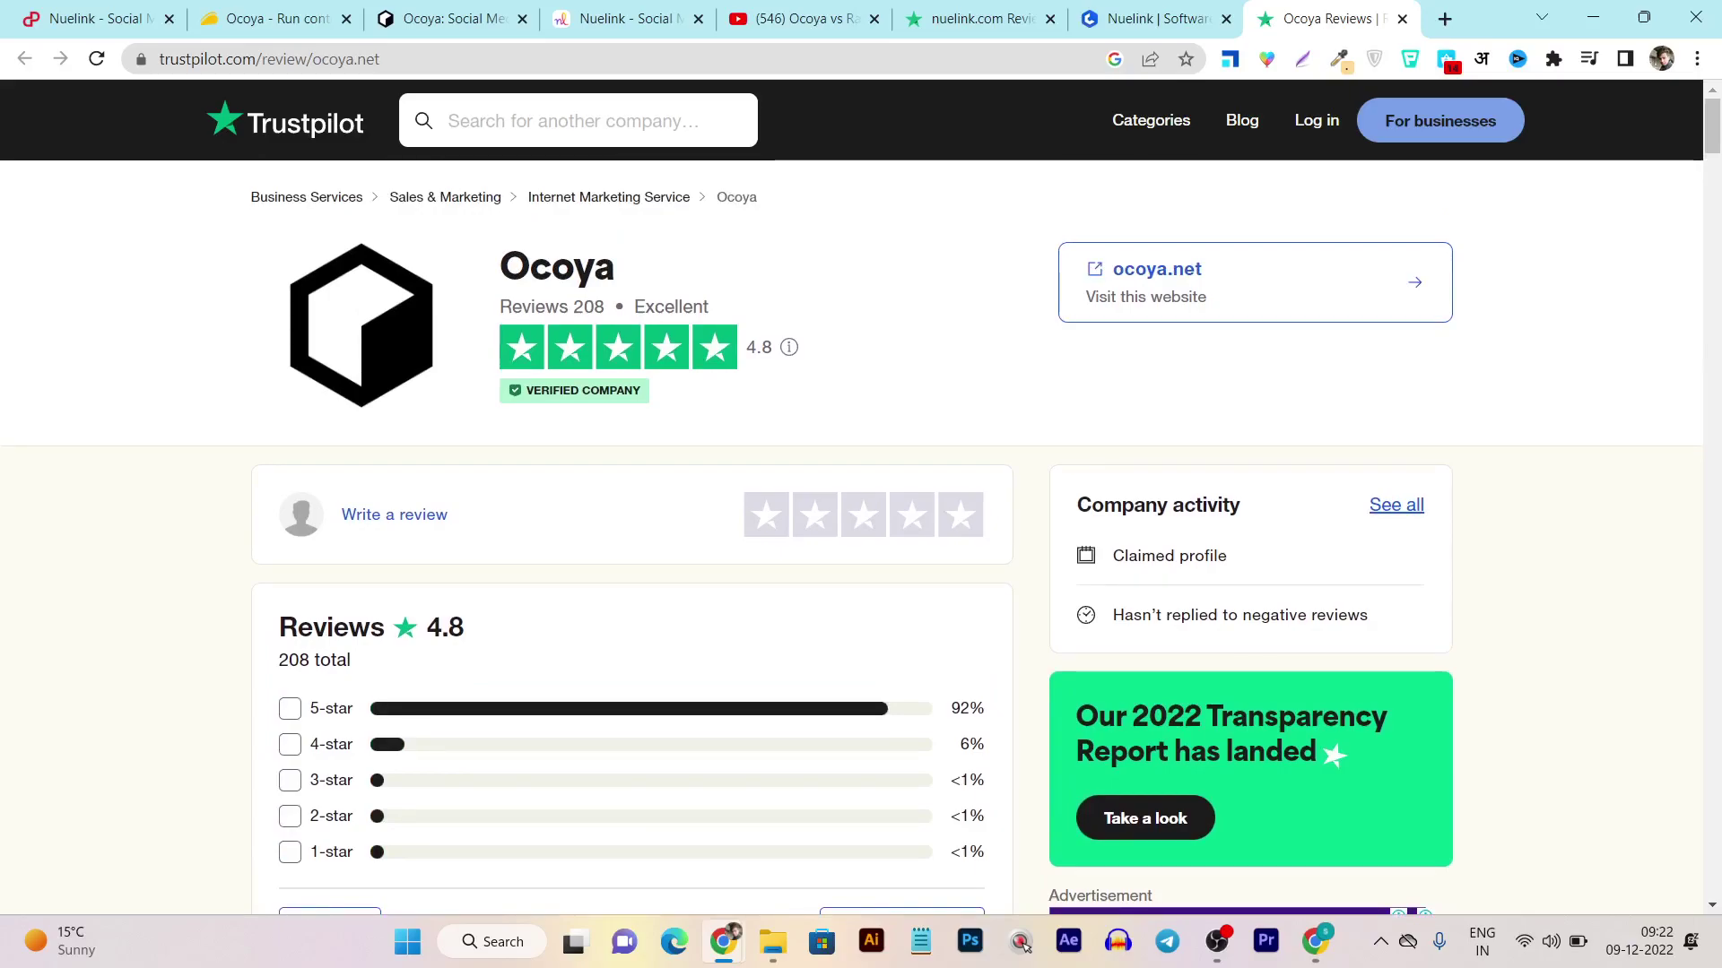
key("ctrl+6")
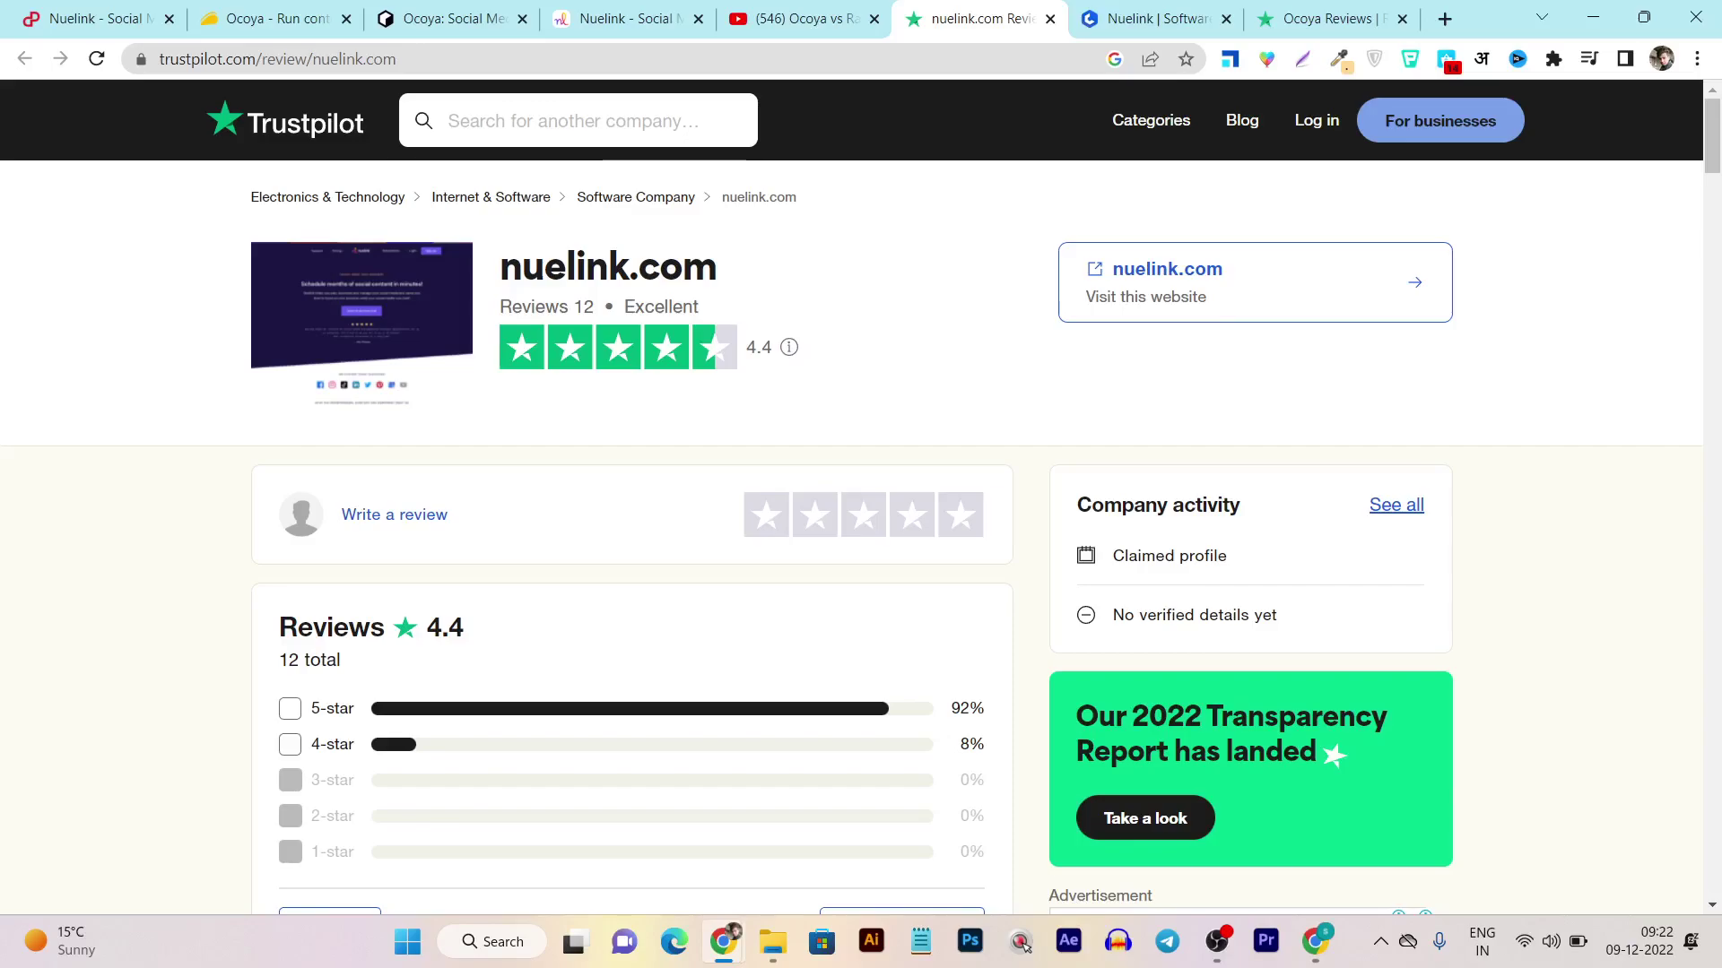
key("ctrl+8")
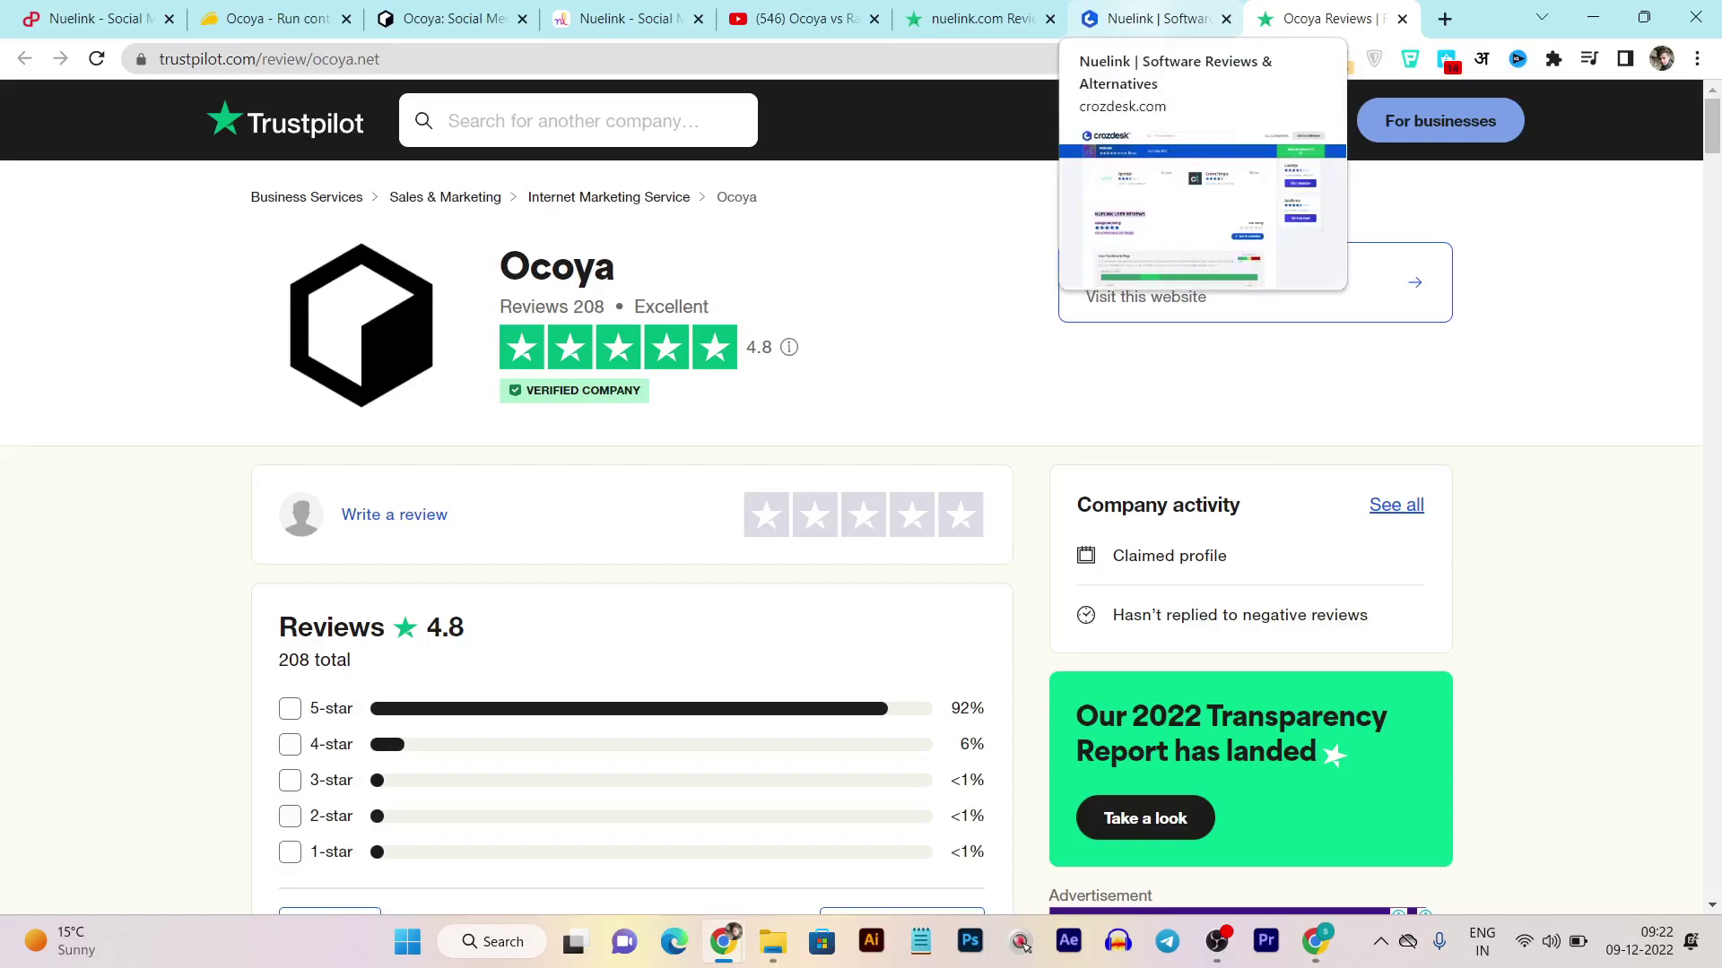
left_click(1157, 18)
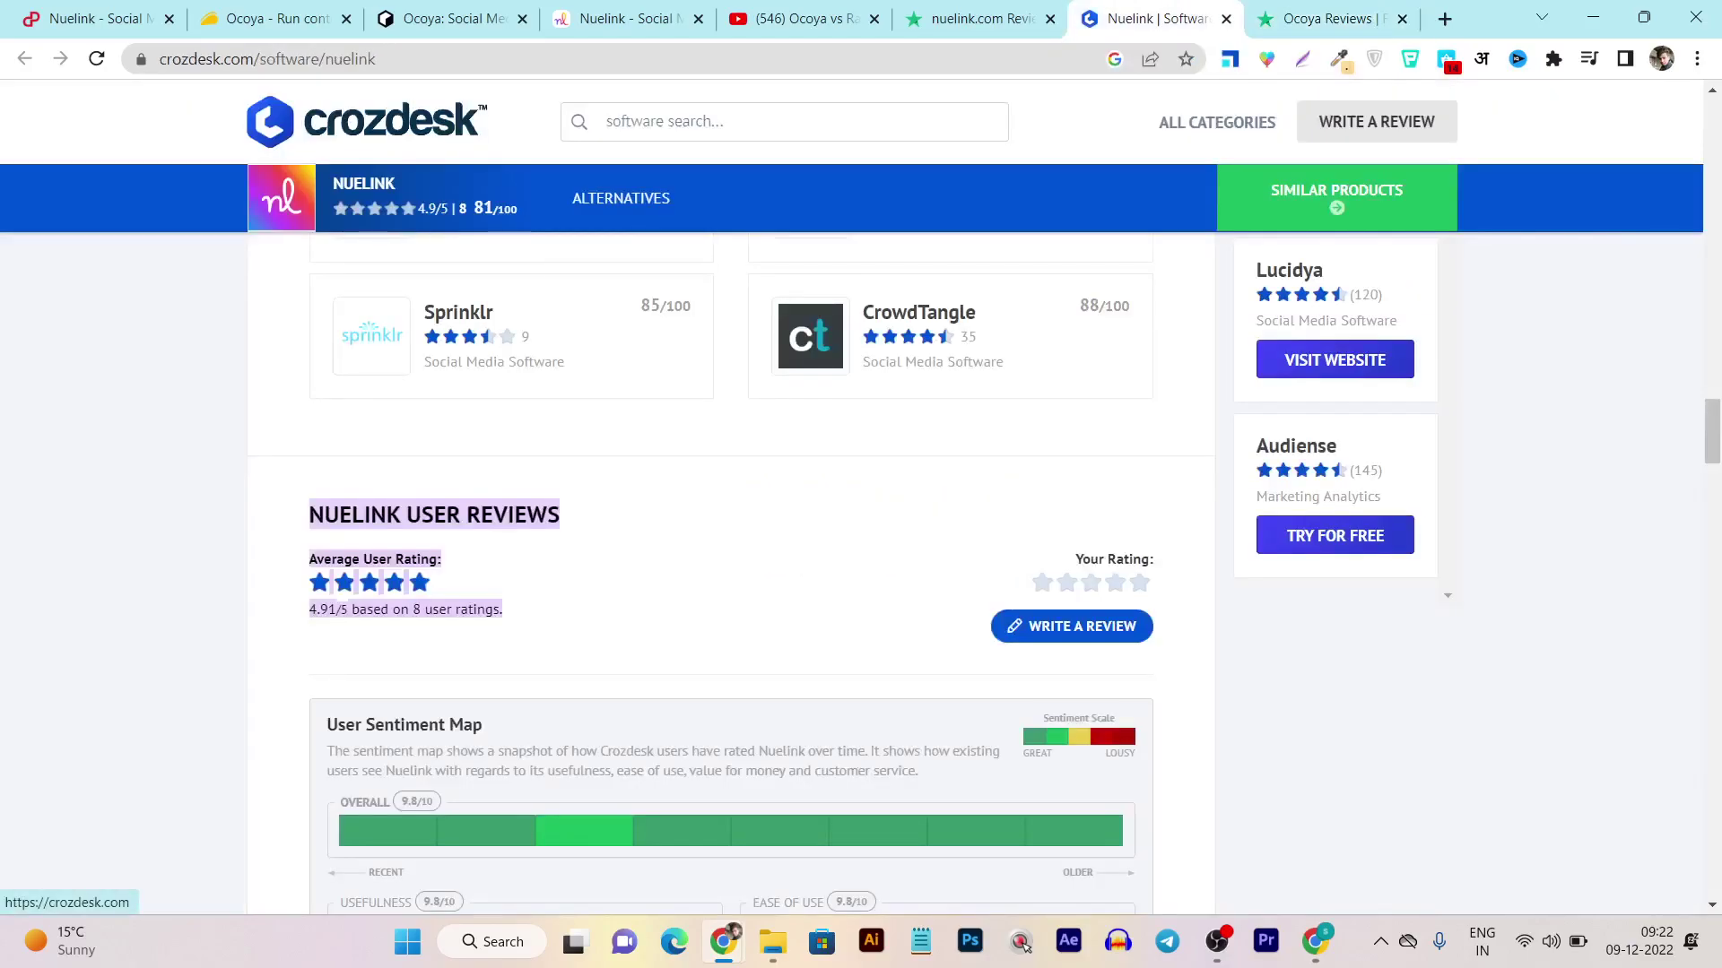
scroll(861, 574, "down", 1)
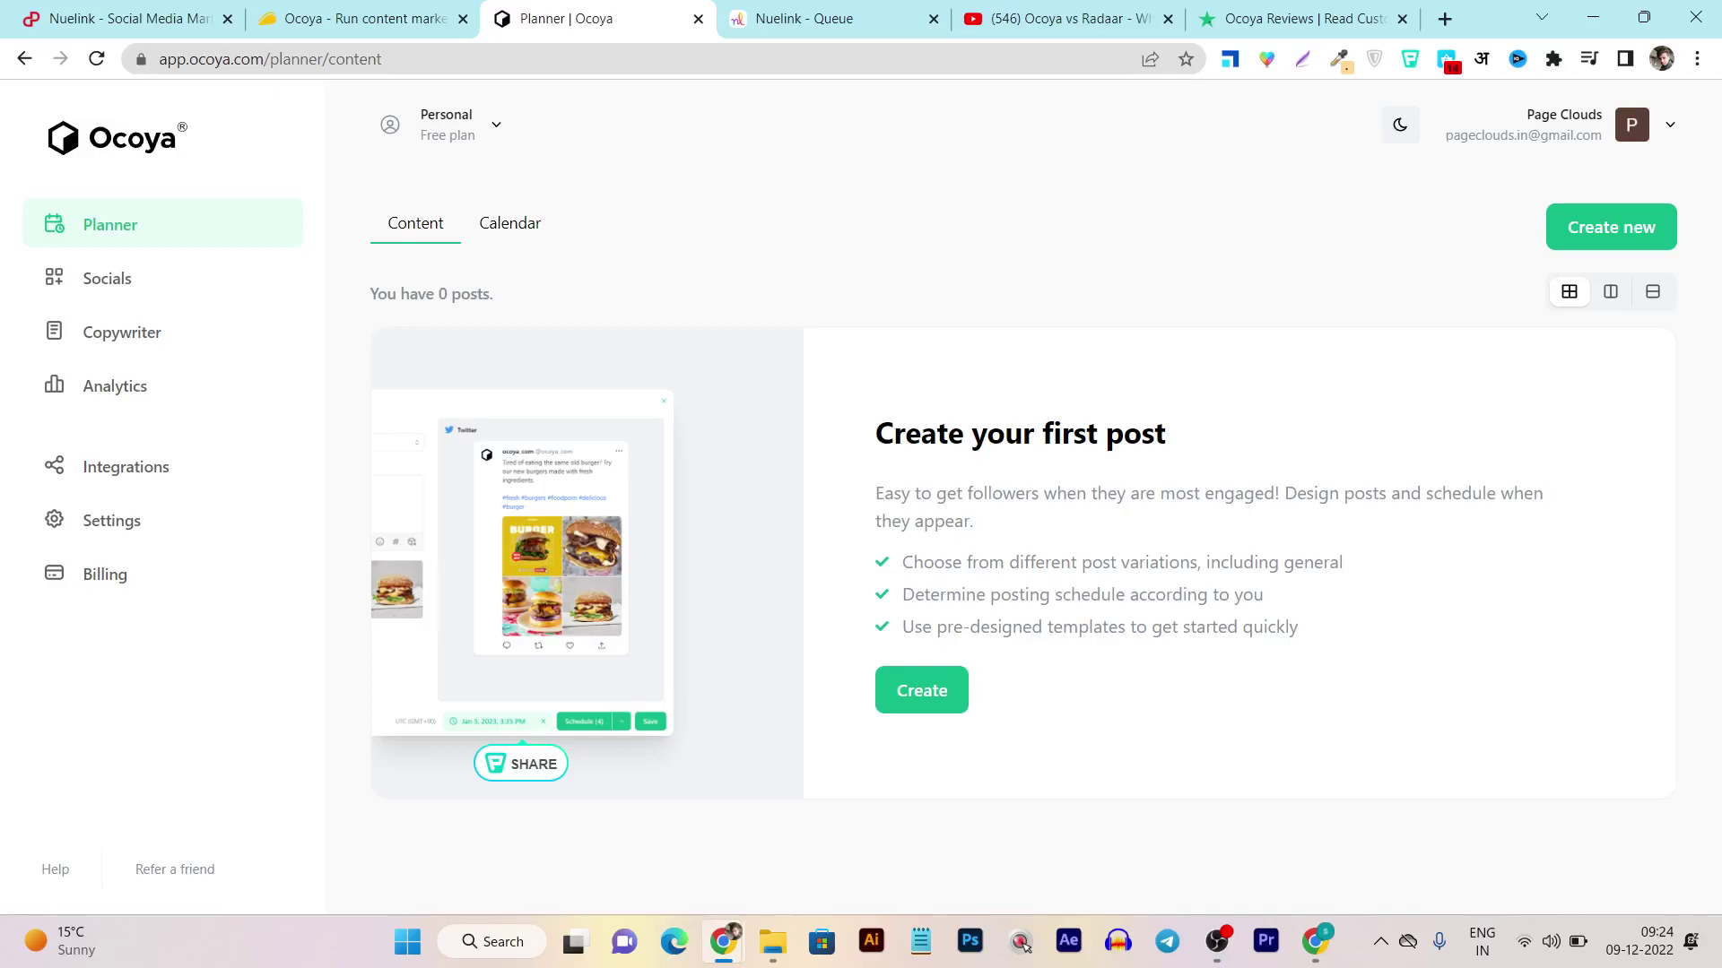
Examine Nuelink's Queue page and its navigation sections, comparing the dashboard layout with Ocoya's Planner
key("ctrl+Tab")
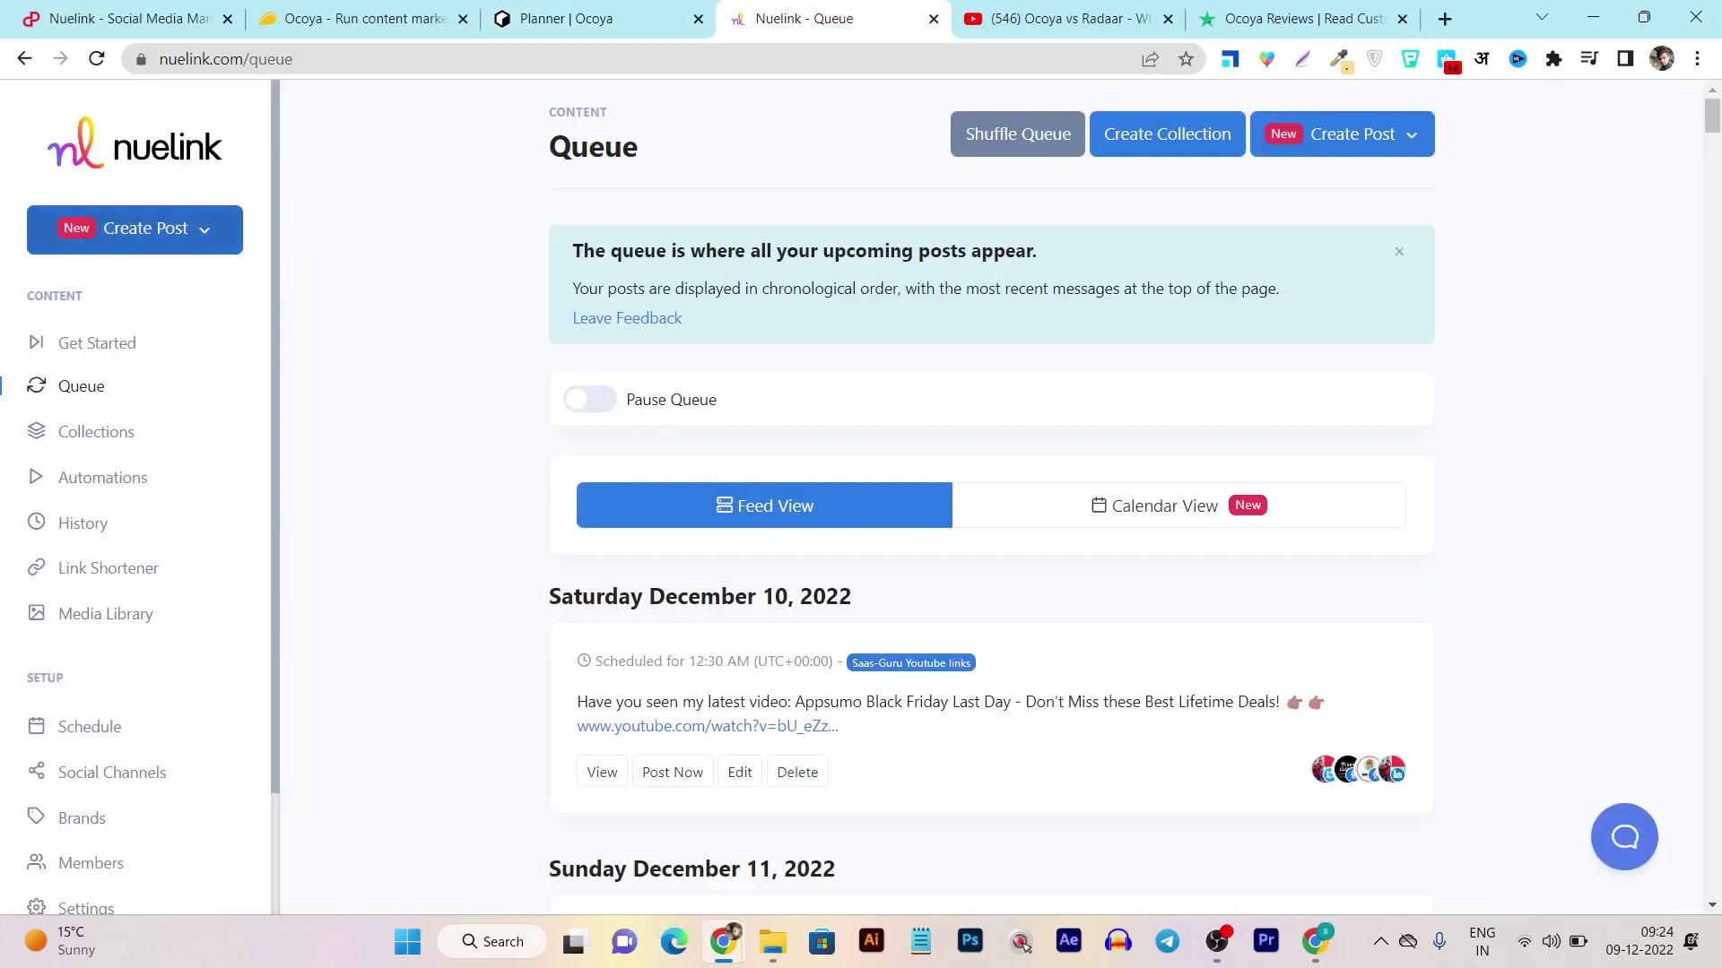
scroll(991, 498, "down", 5)
scroll(991, 498, "up", 5)
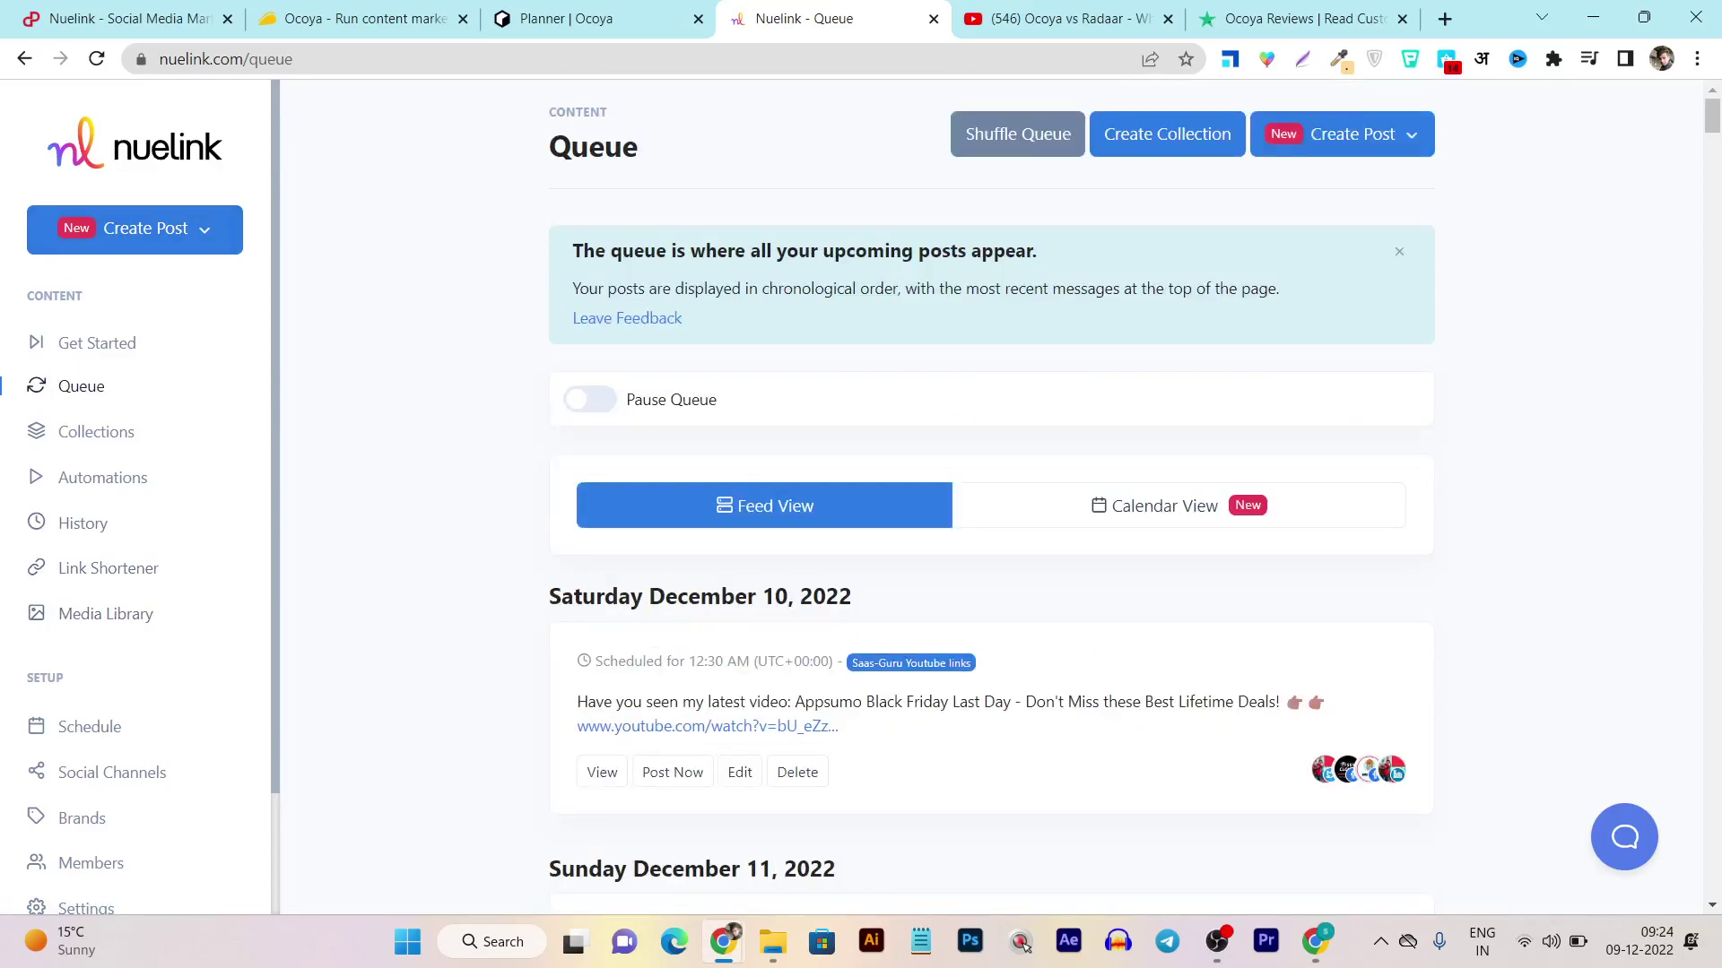
scroll(135, 538, "down", 2)
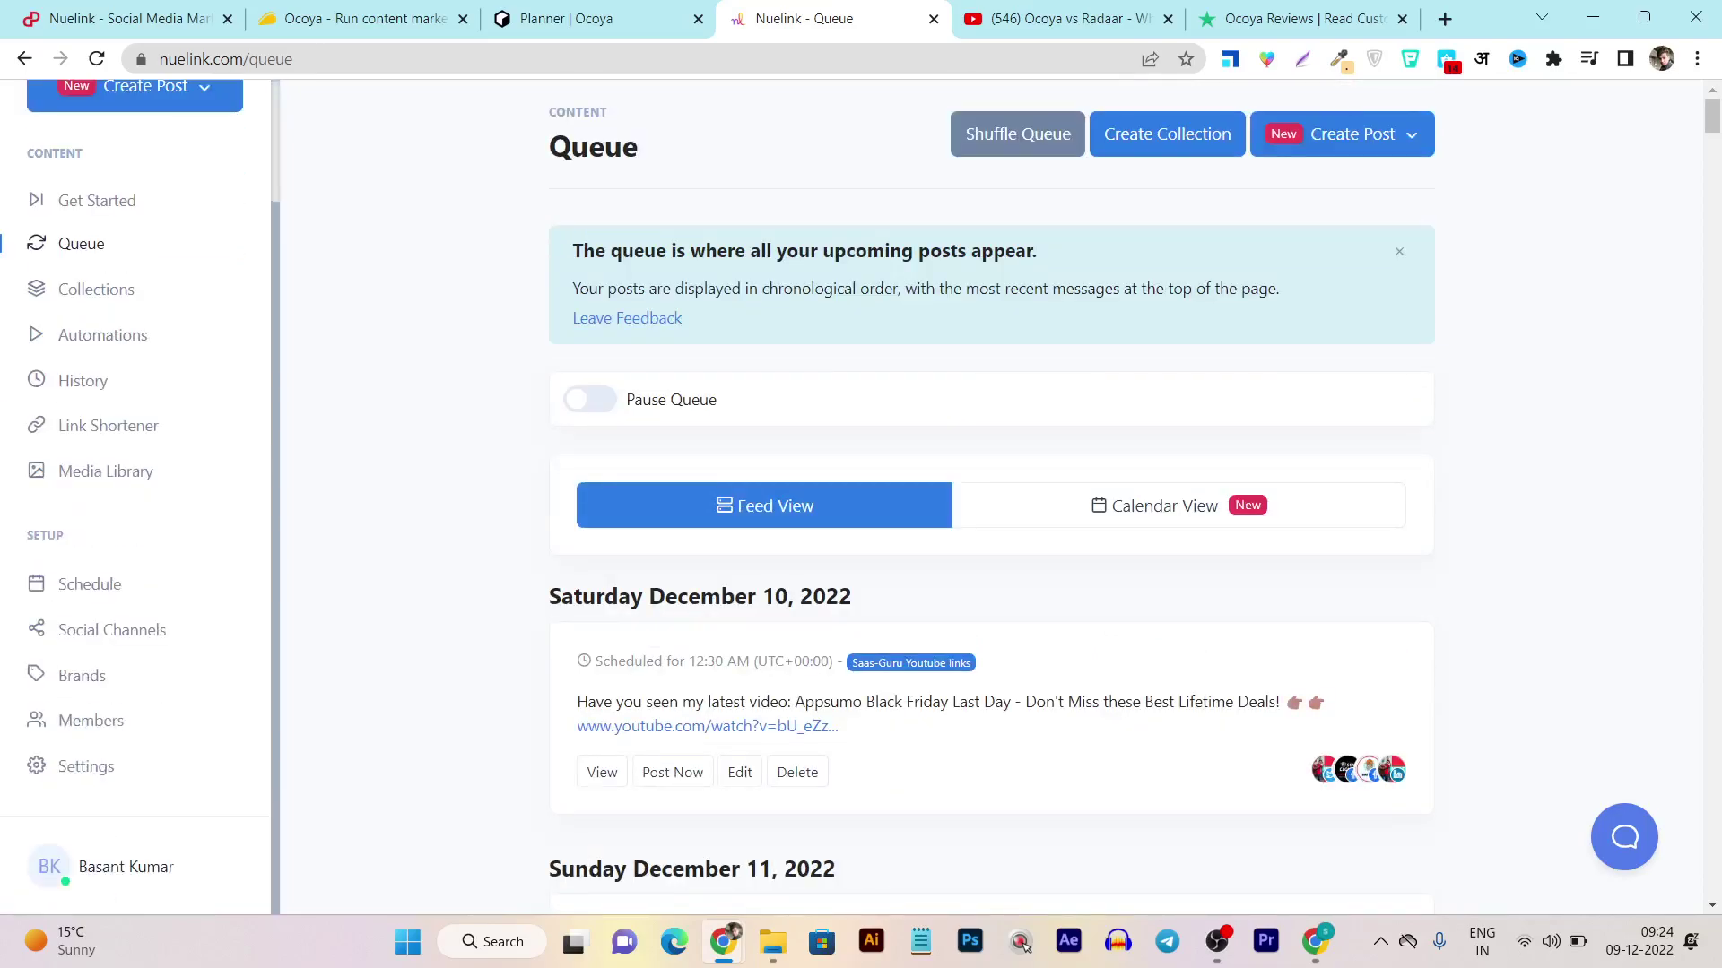
scroll(134, 493, "up", 2)
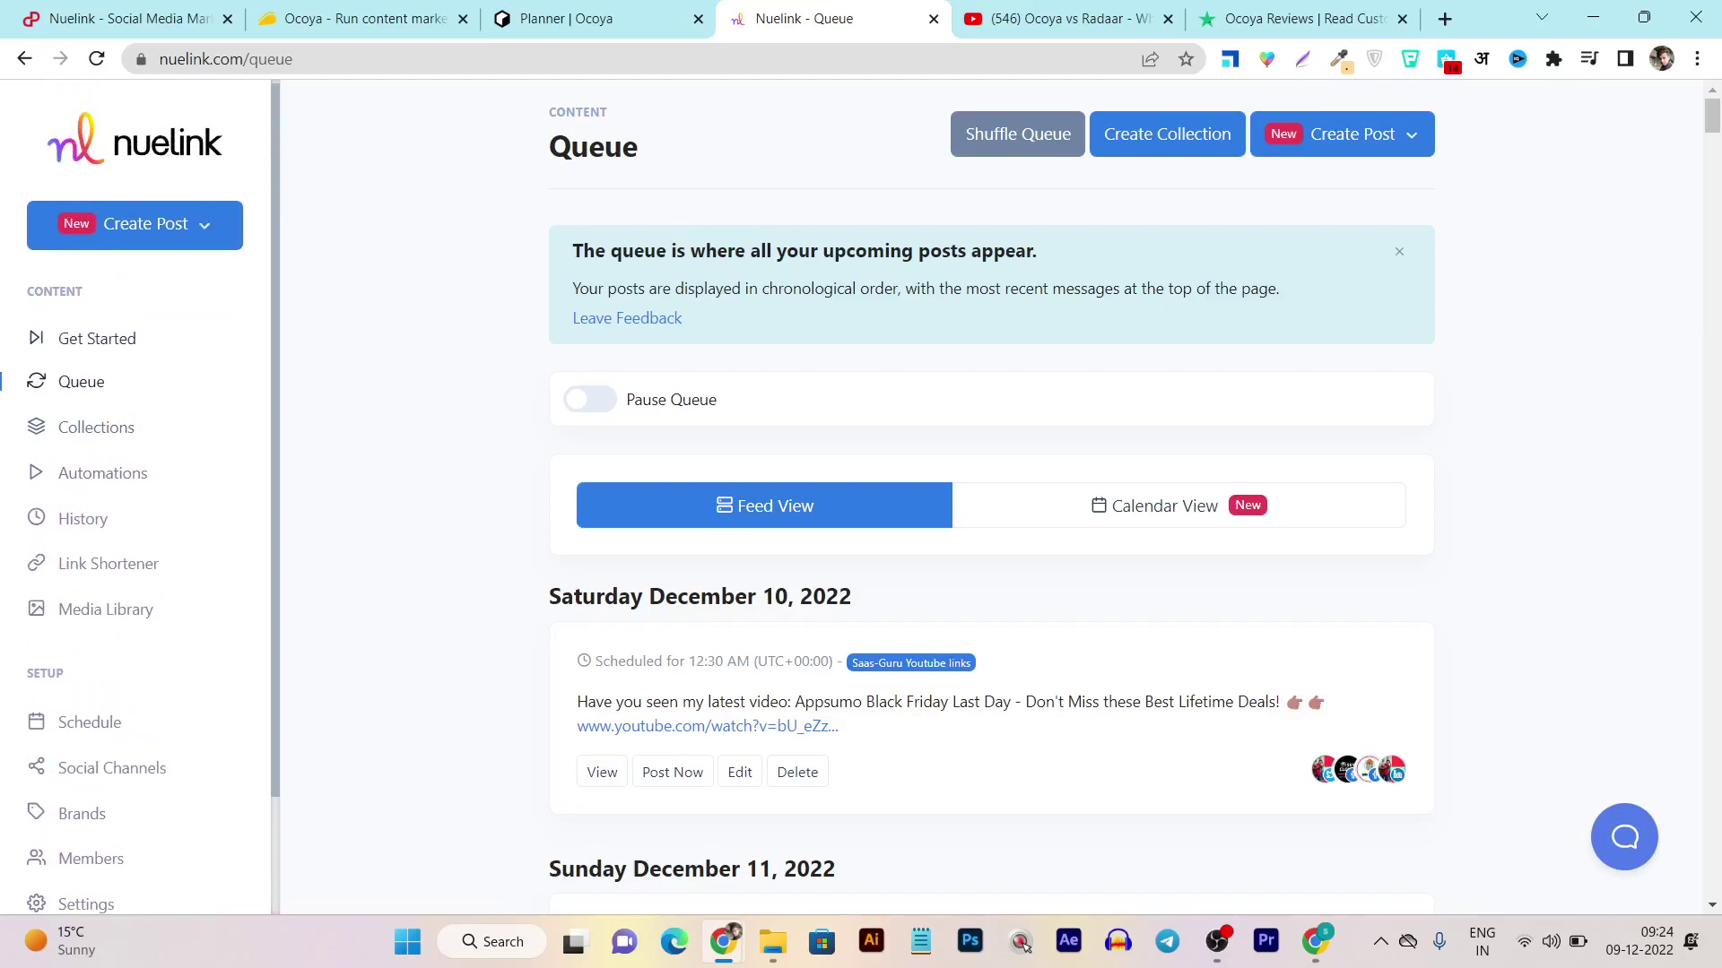
scroll(134, 493, "down", 2)
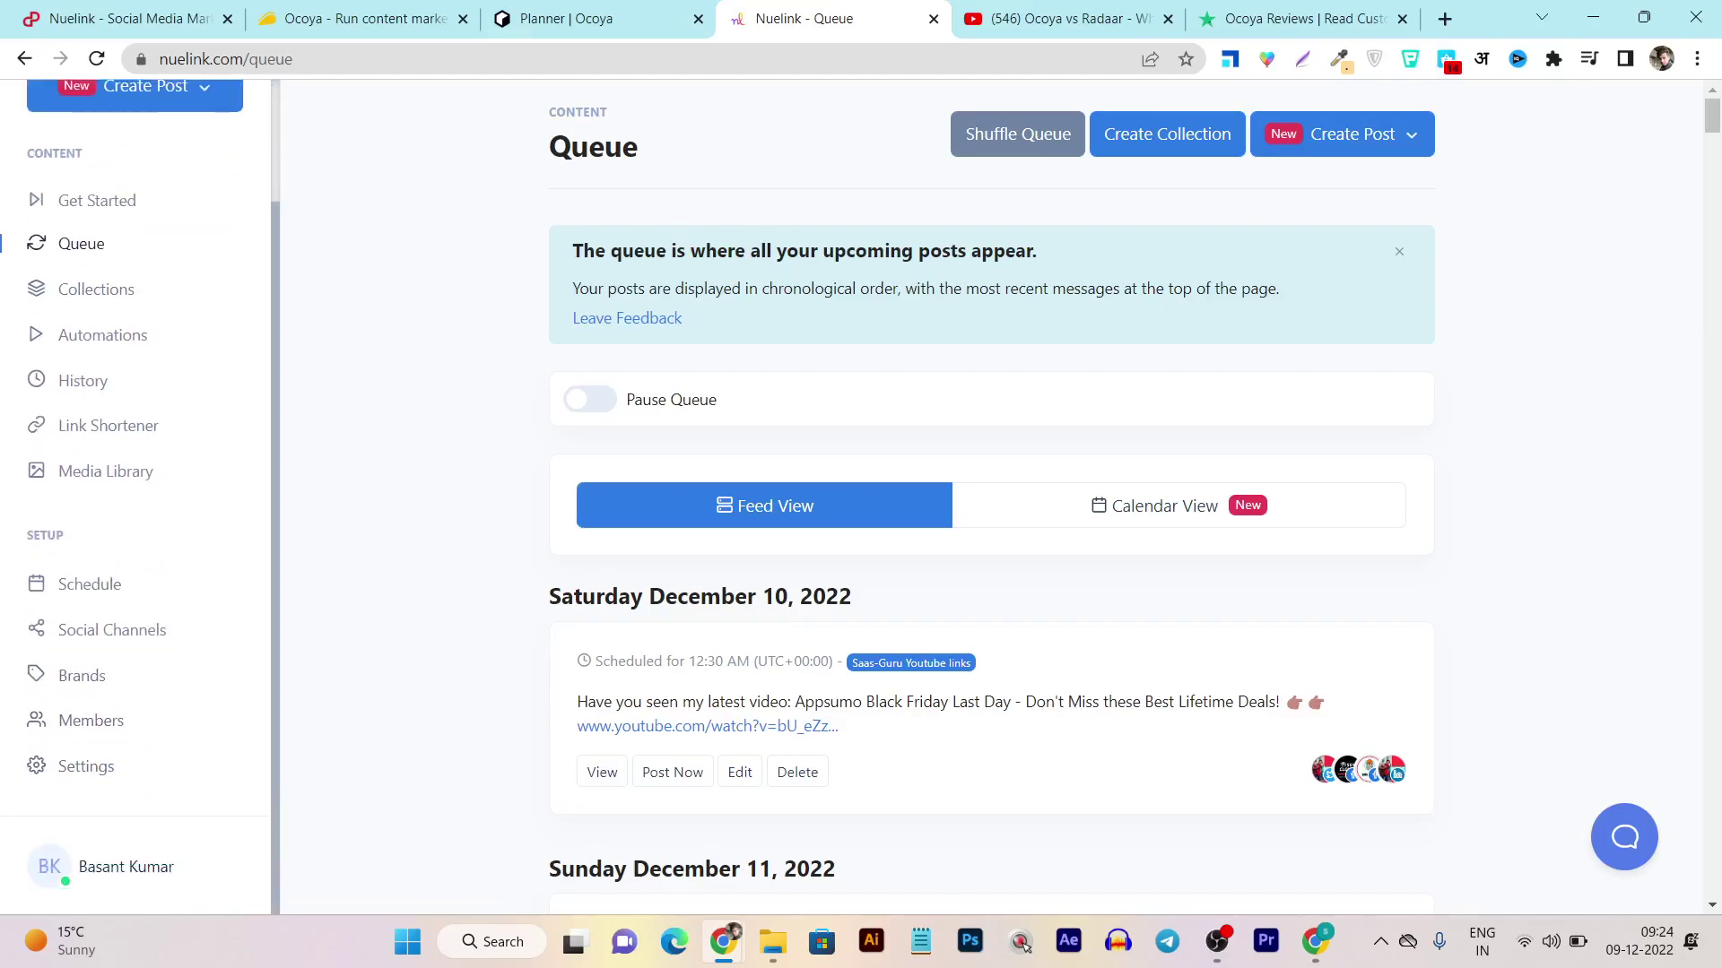
key("ctrl+shift+Tab")
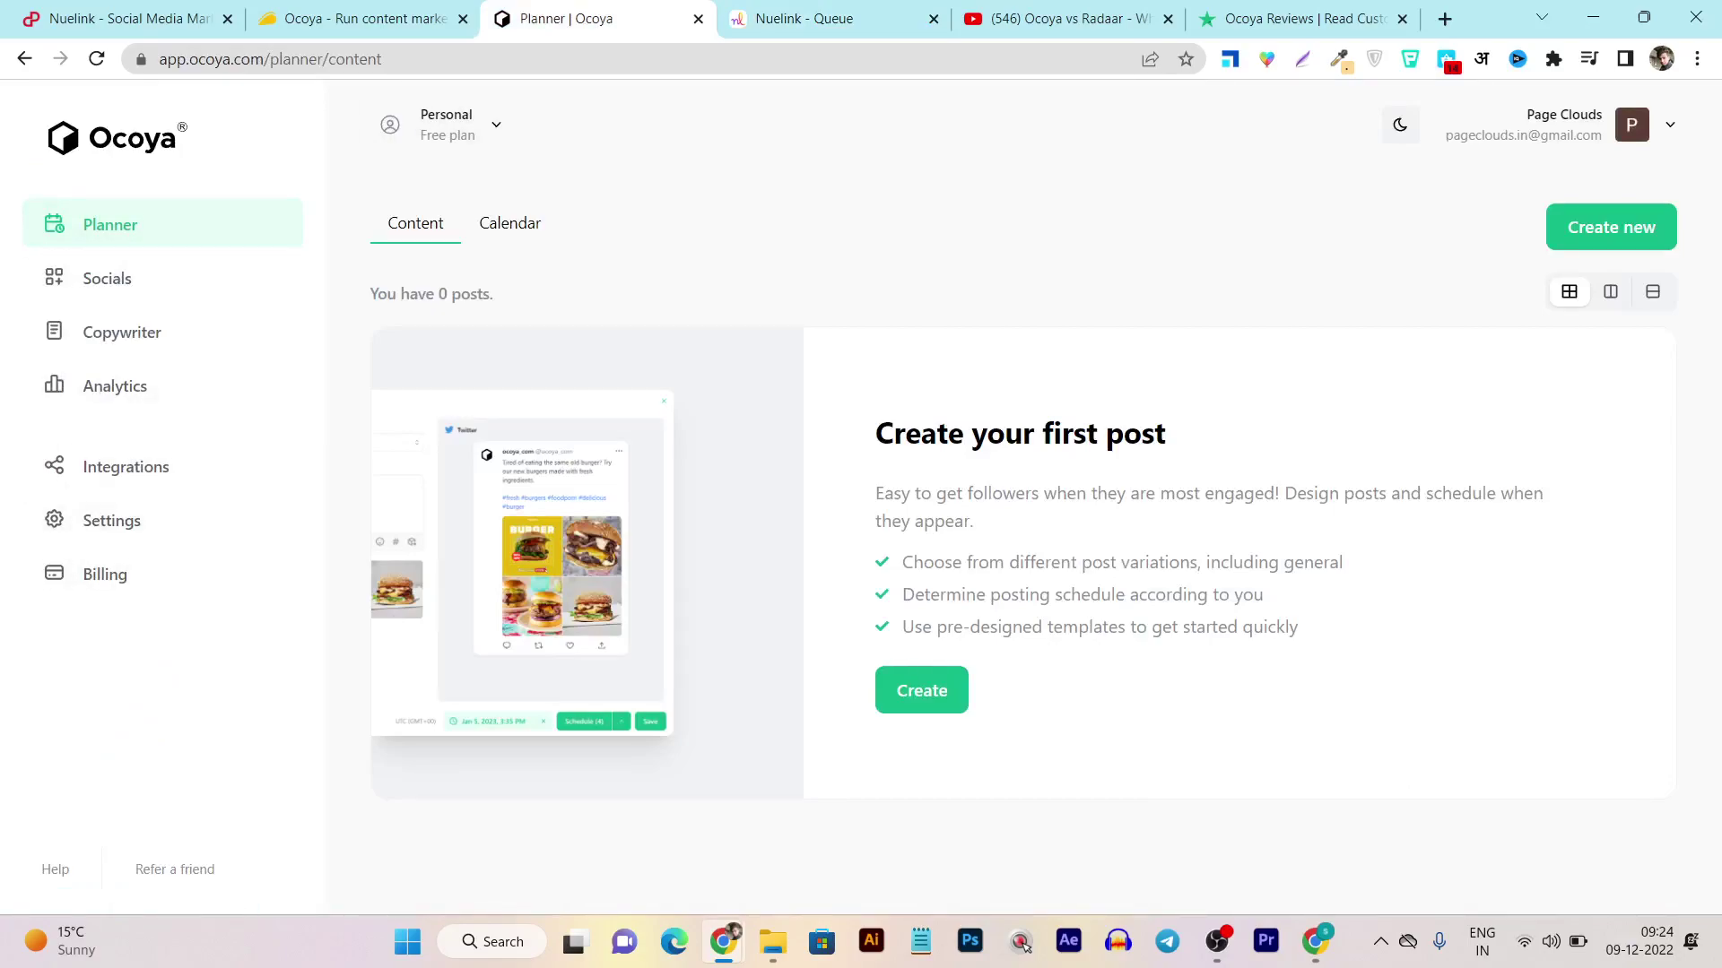
key("ctrl+Tab")
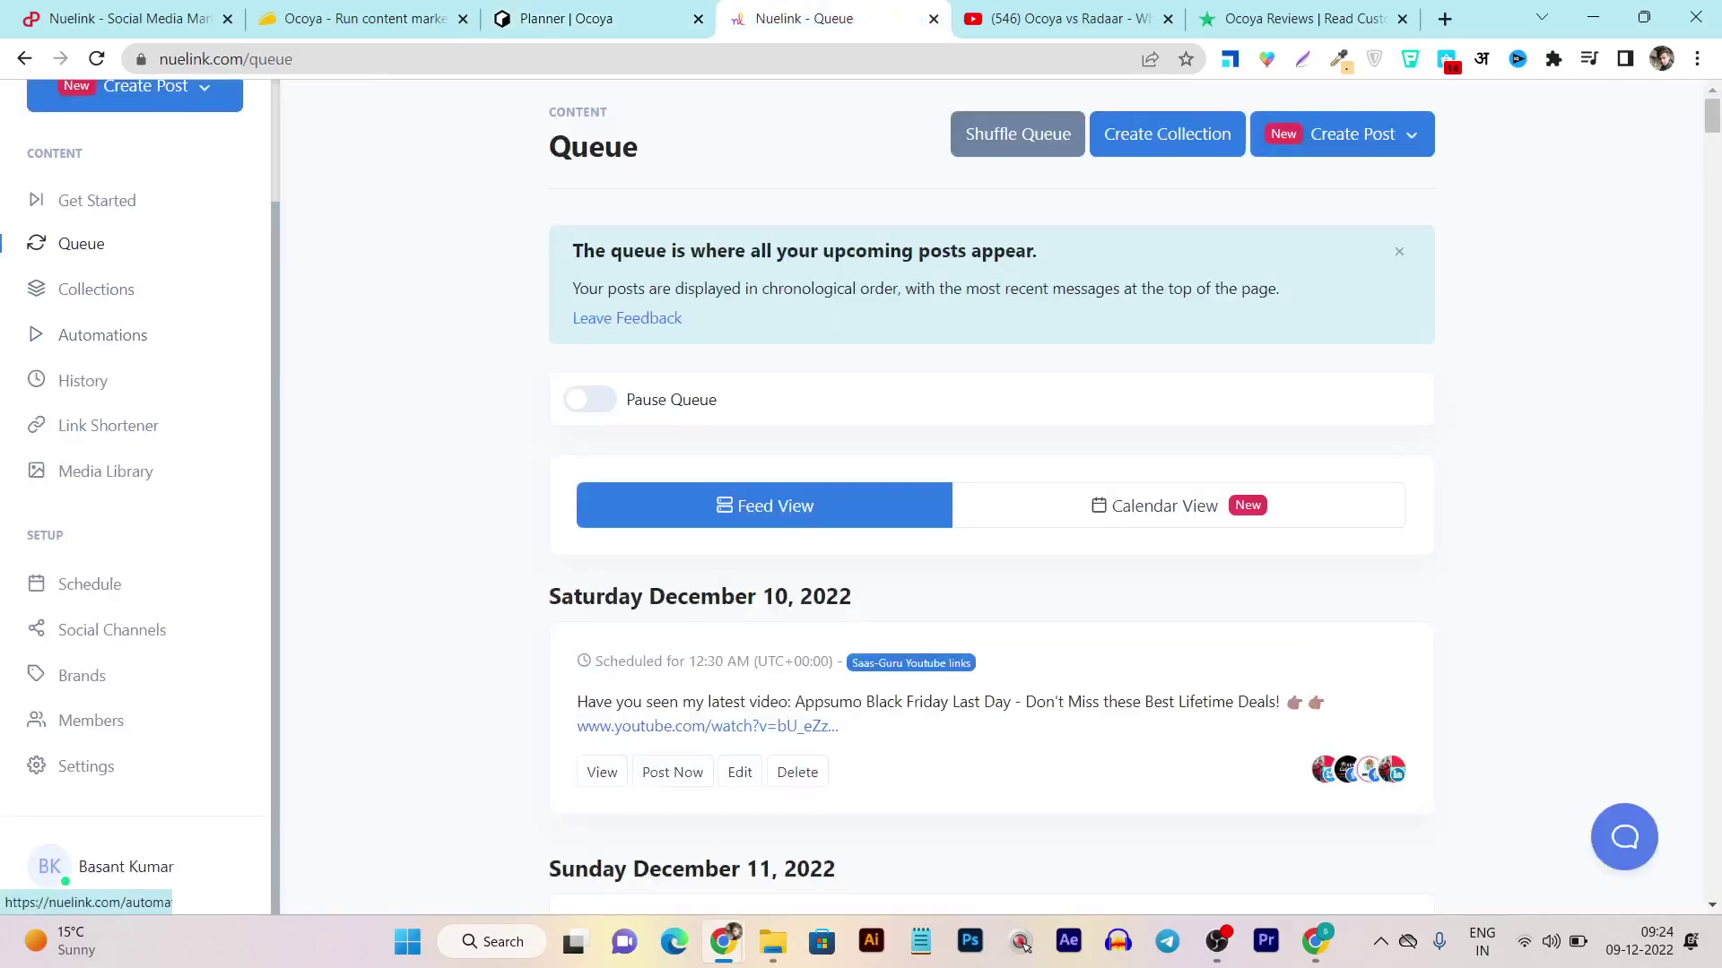
scroll(134, 449, "up", 2)
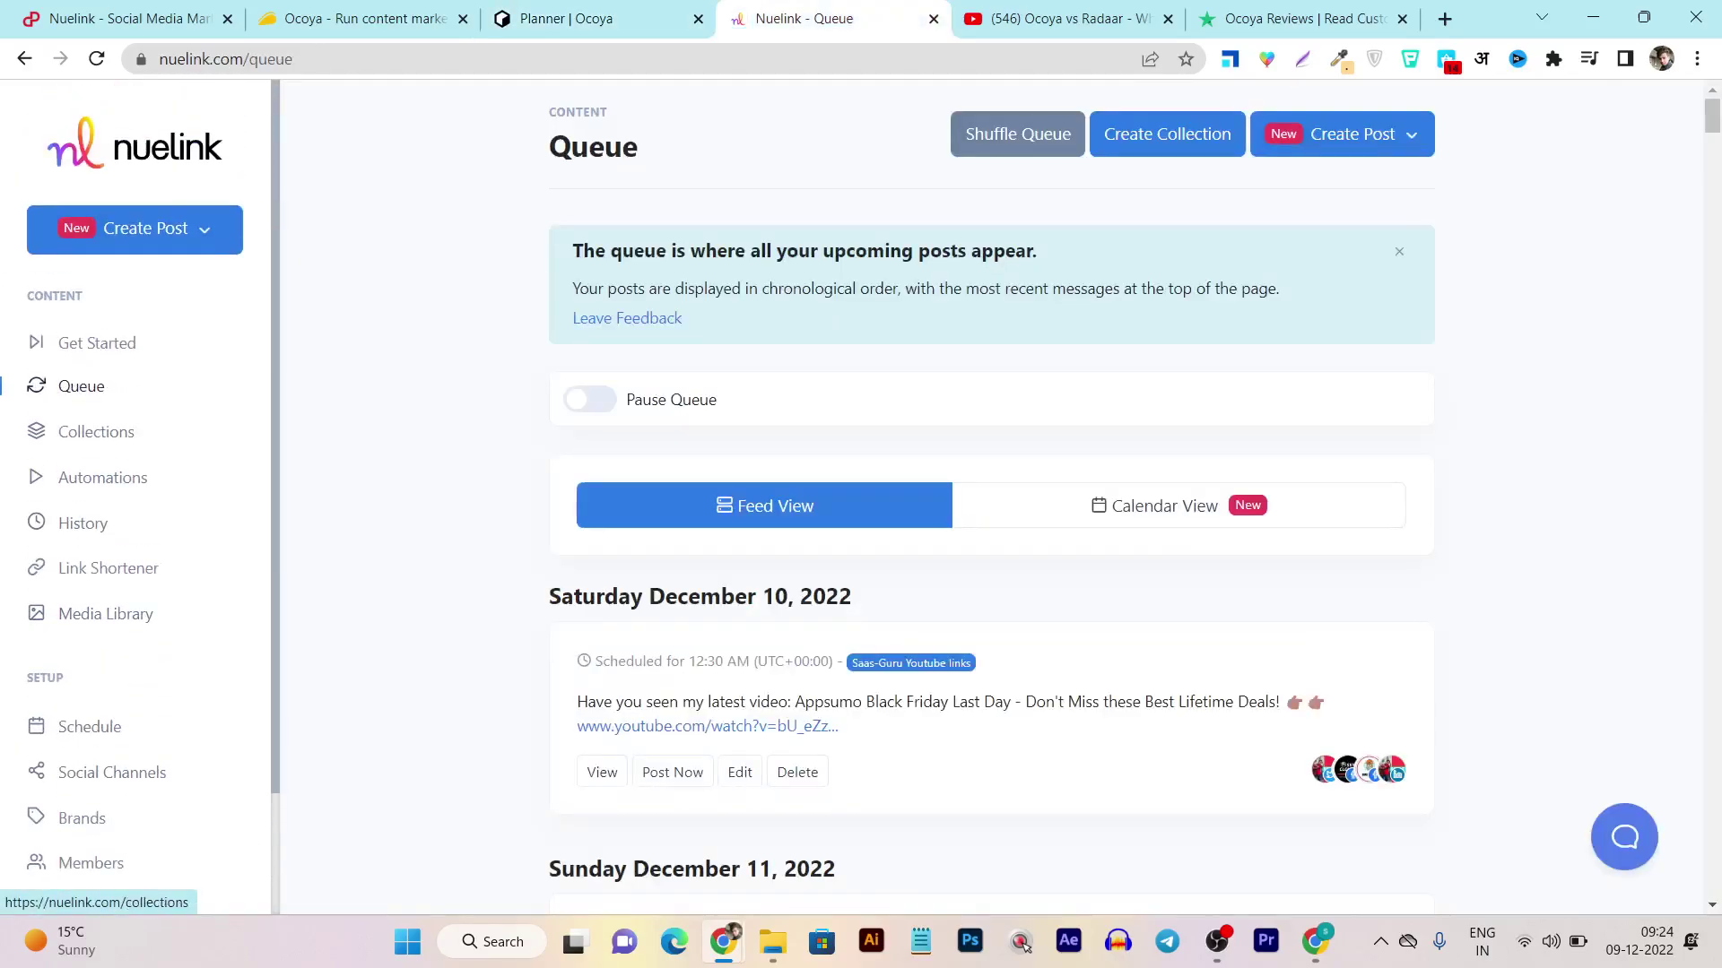
Look through Ocoya's planner calendar, Socials and Copywriter pages, and return to the Planner content view
key("ctrl+shift+Tab")
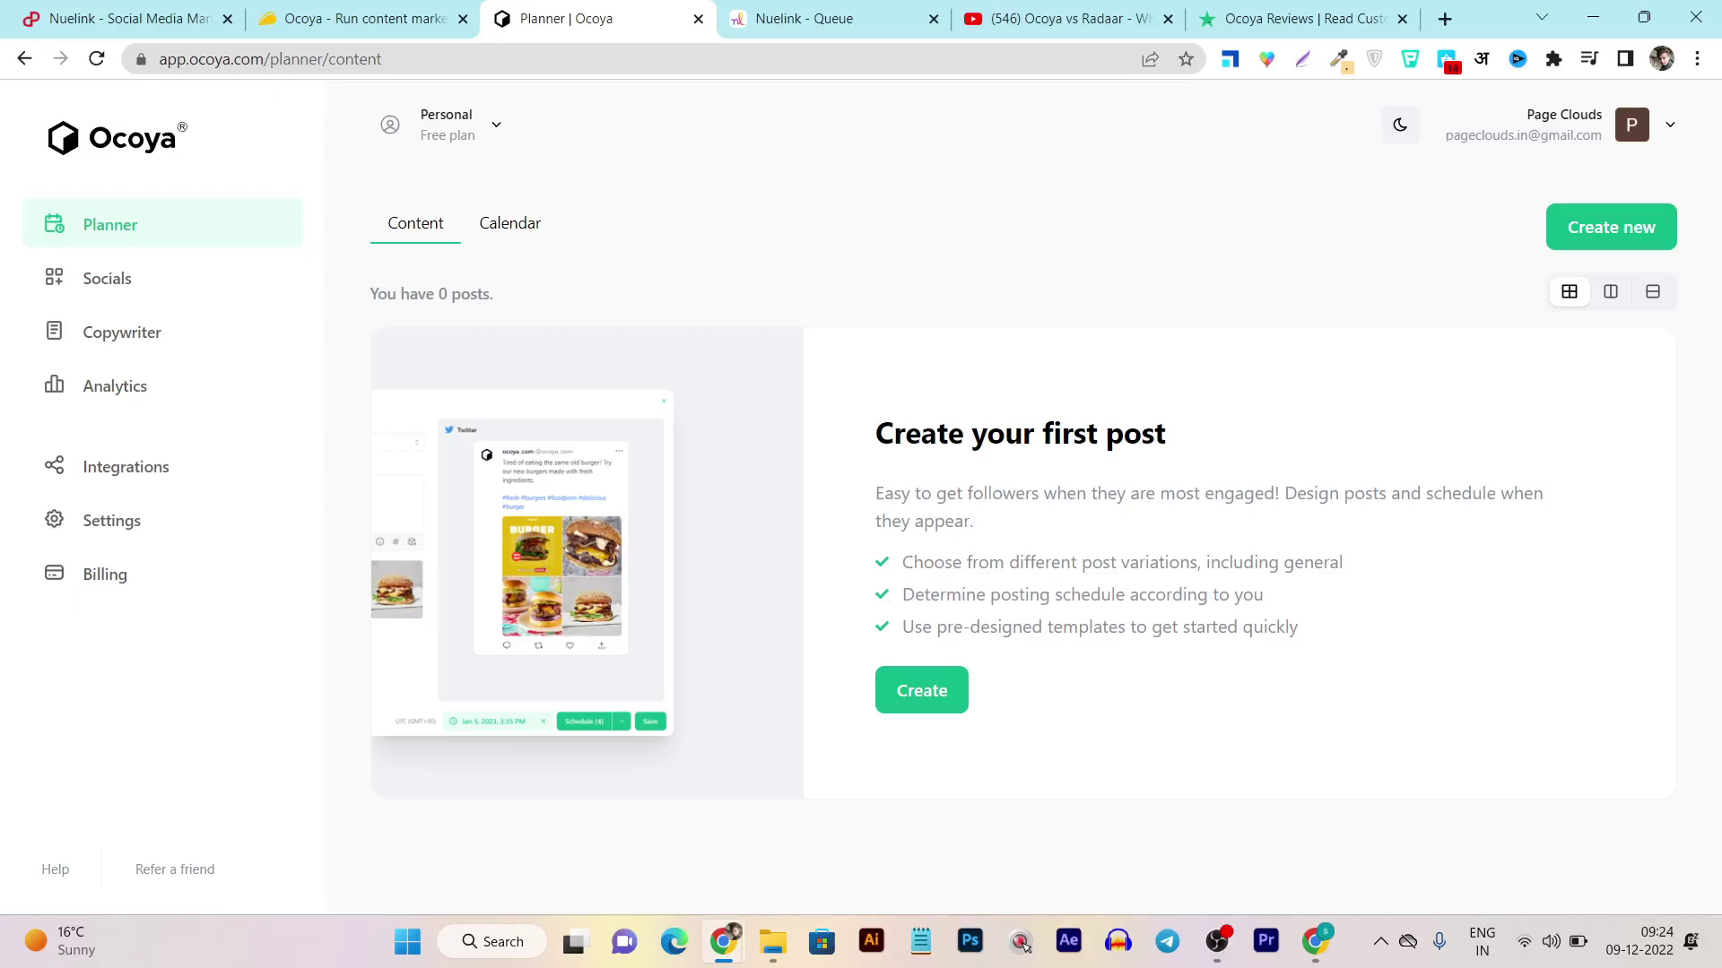
left_click(509, 223)
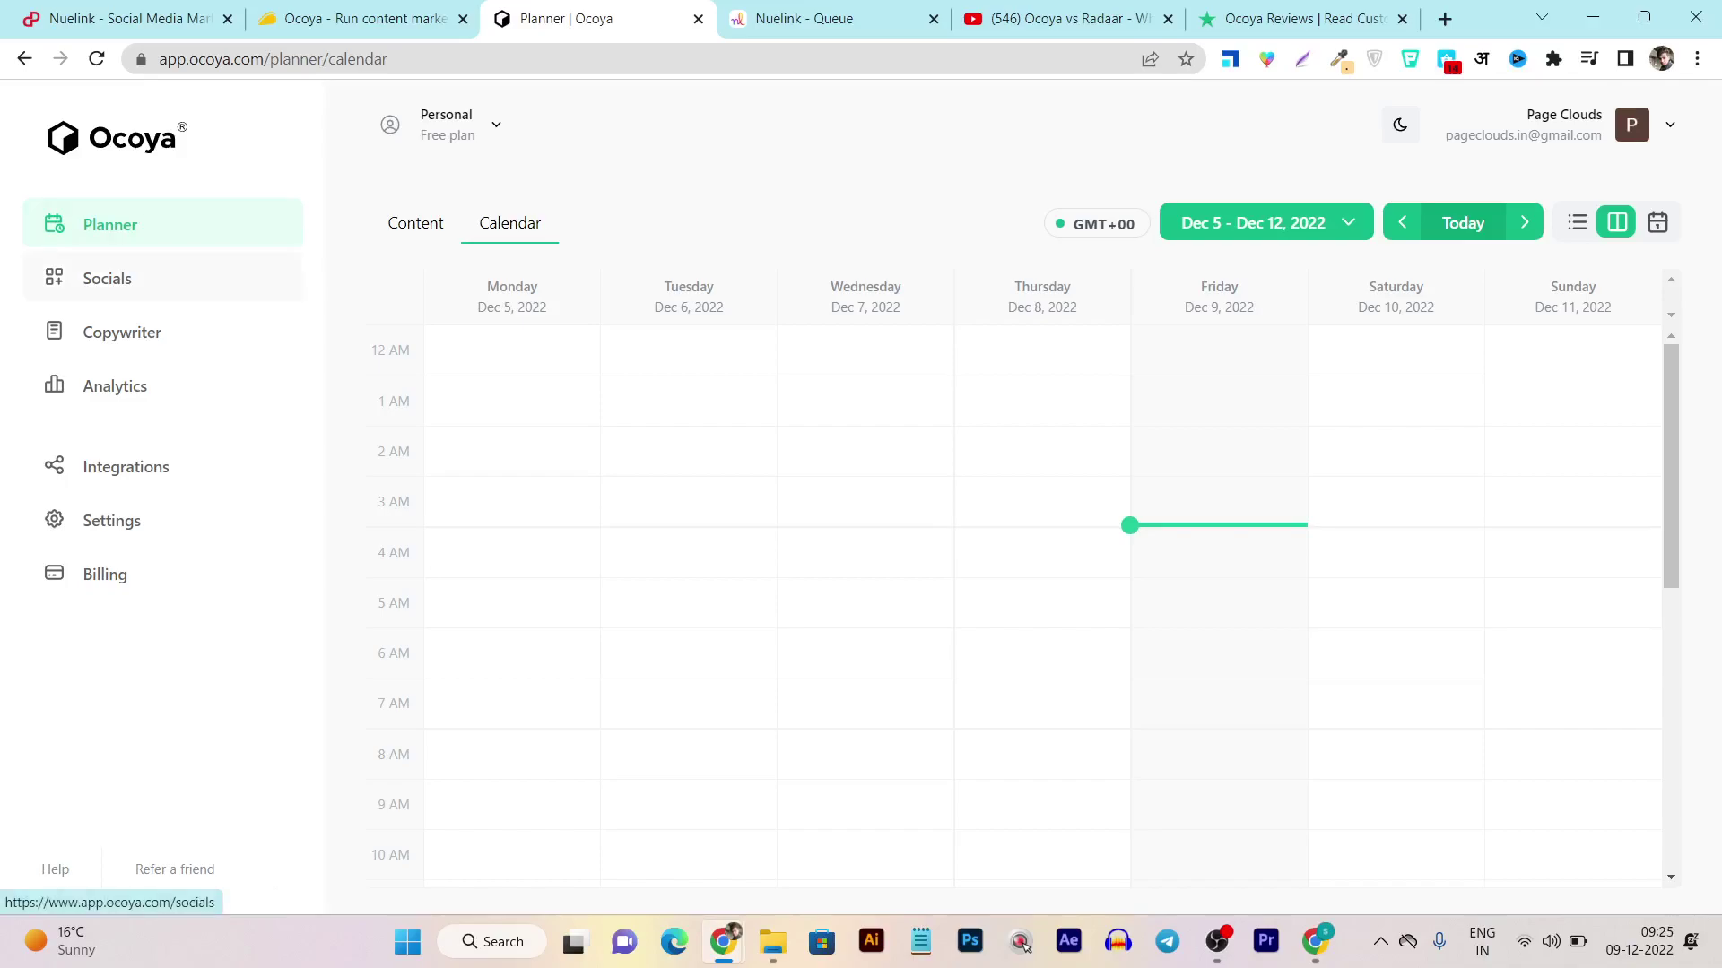
left_click(108, 278)
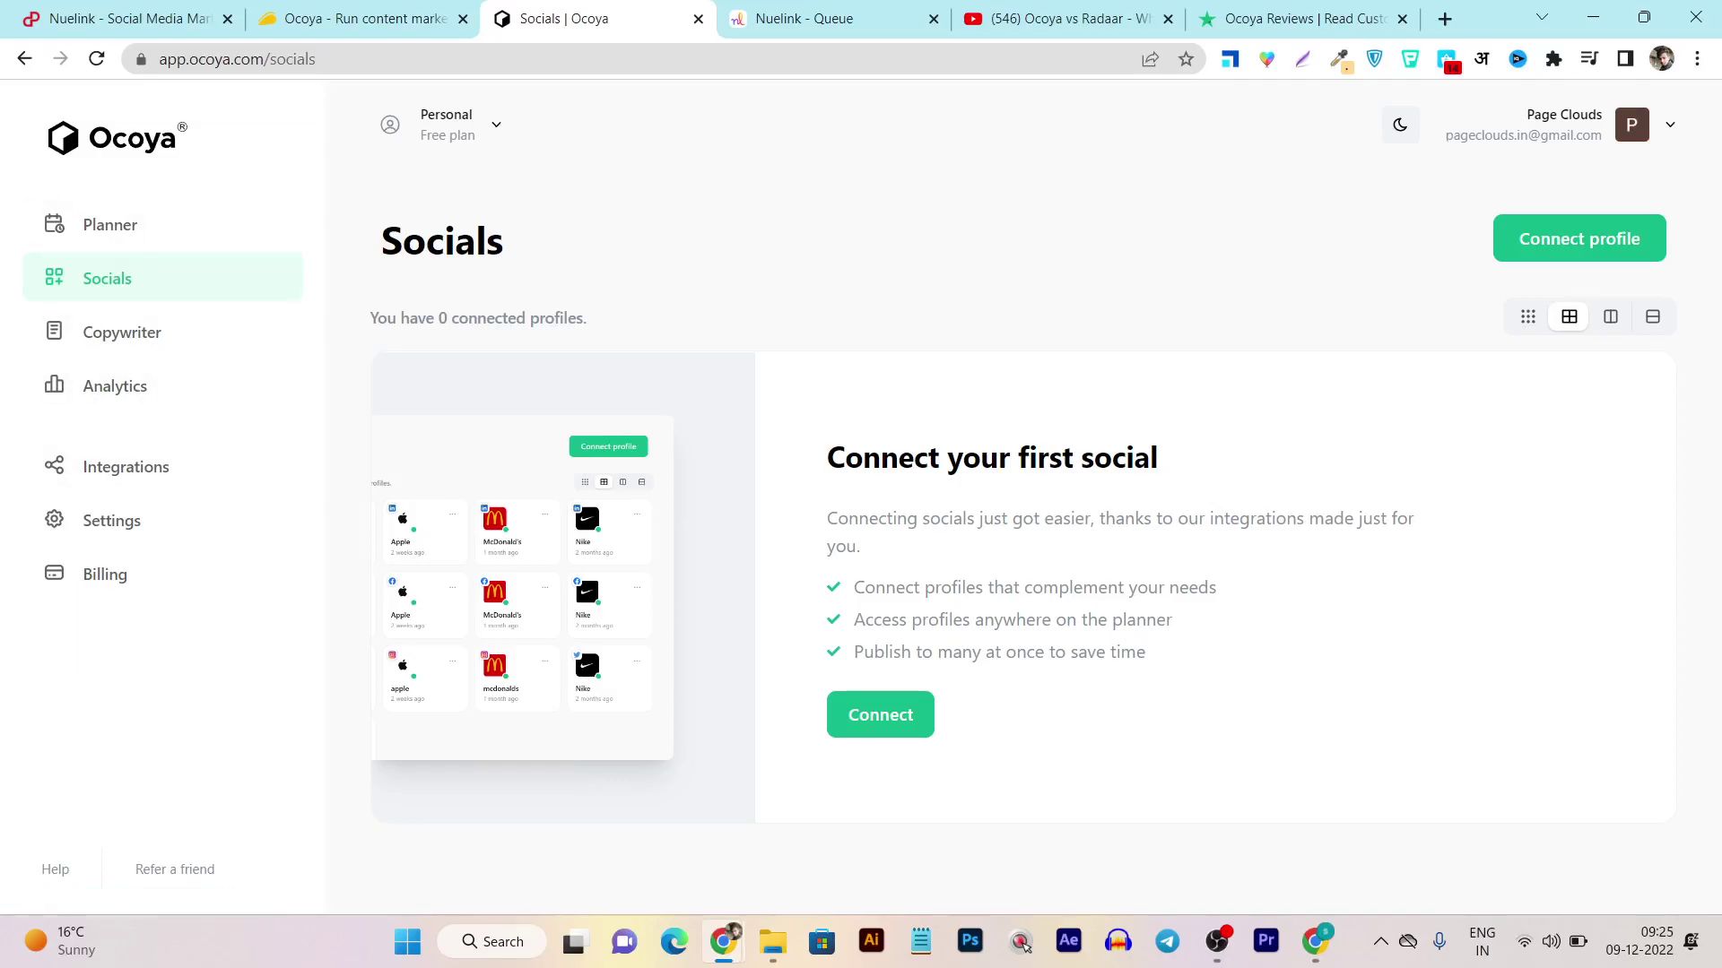
left_click(794, 18)
left_click(565, 18)
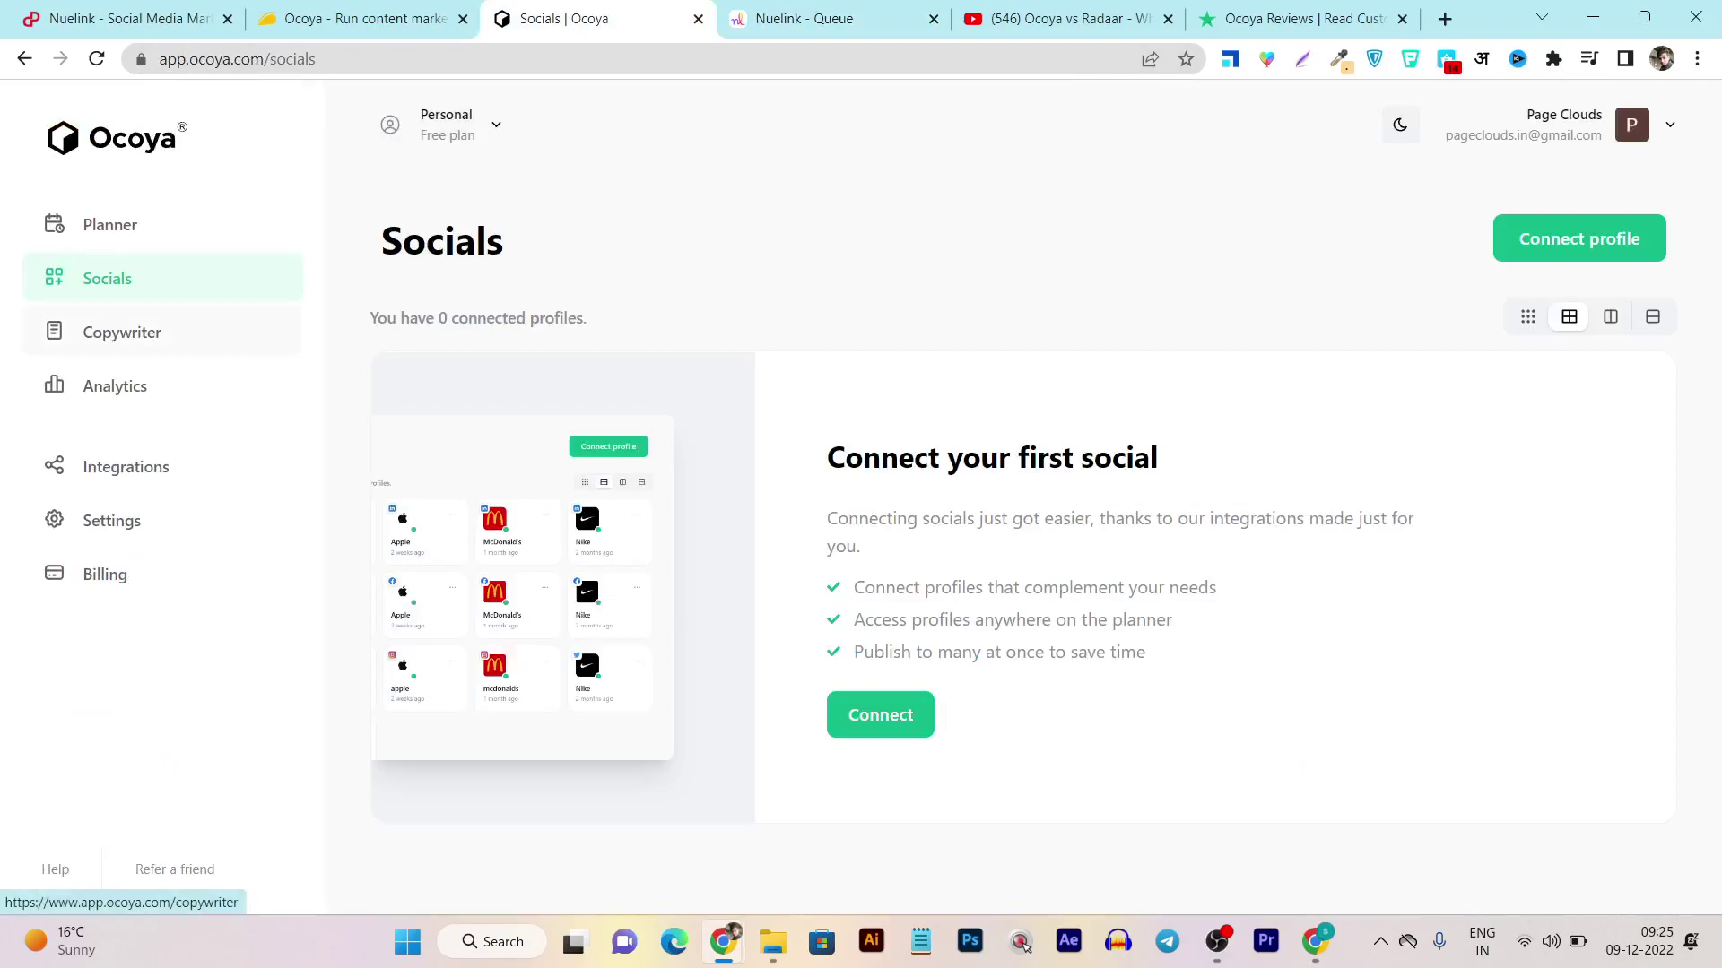
left_click(122, 332)
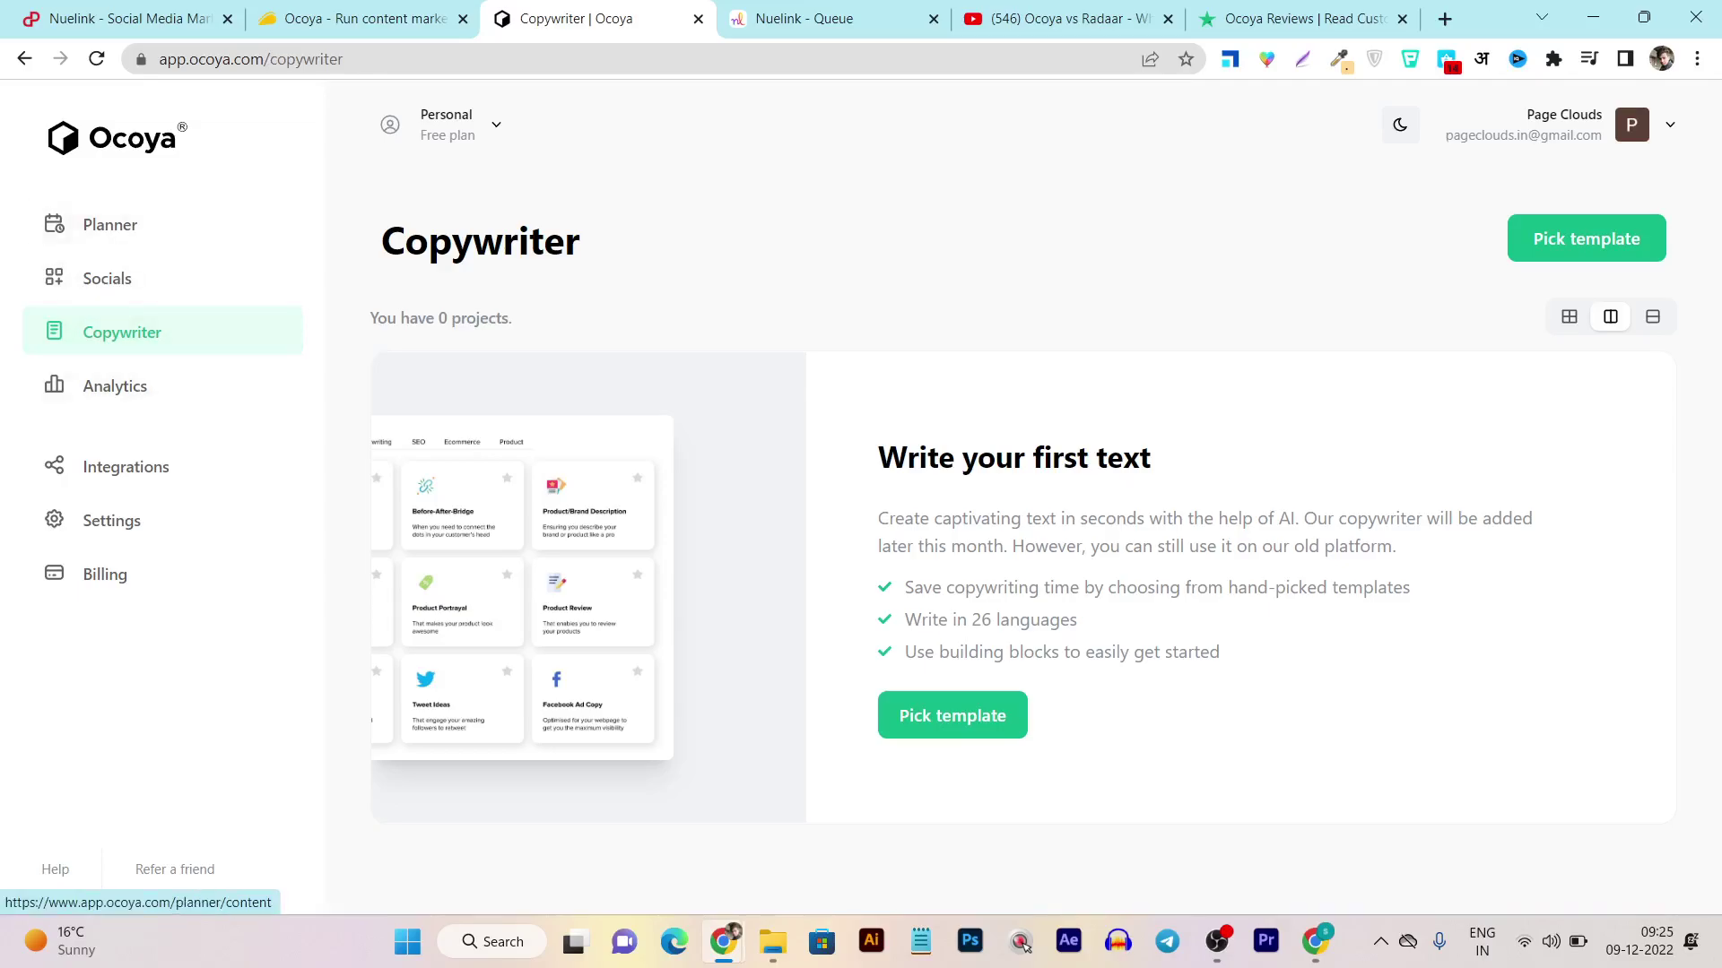
left_click(109, 224)
Check the Create Post options in Nuelink and compare its navigation sections with Ocoya's Planner page
left_click(805, 18)
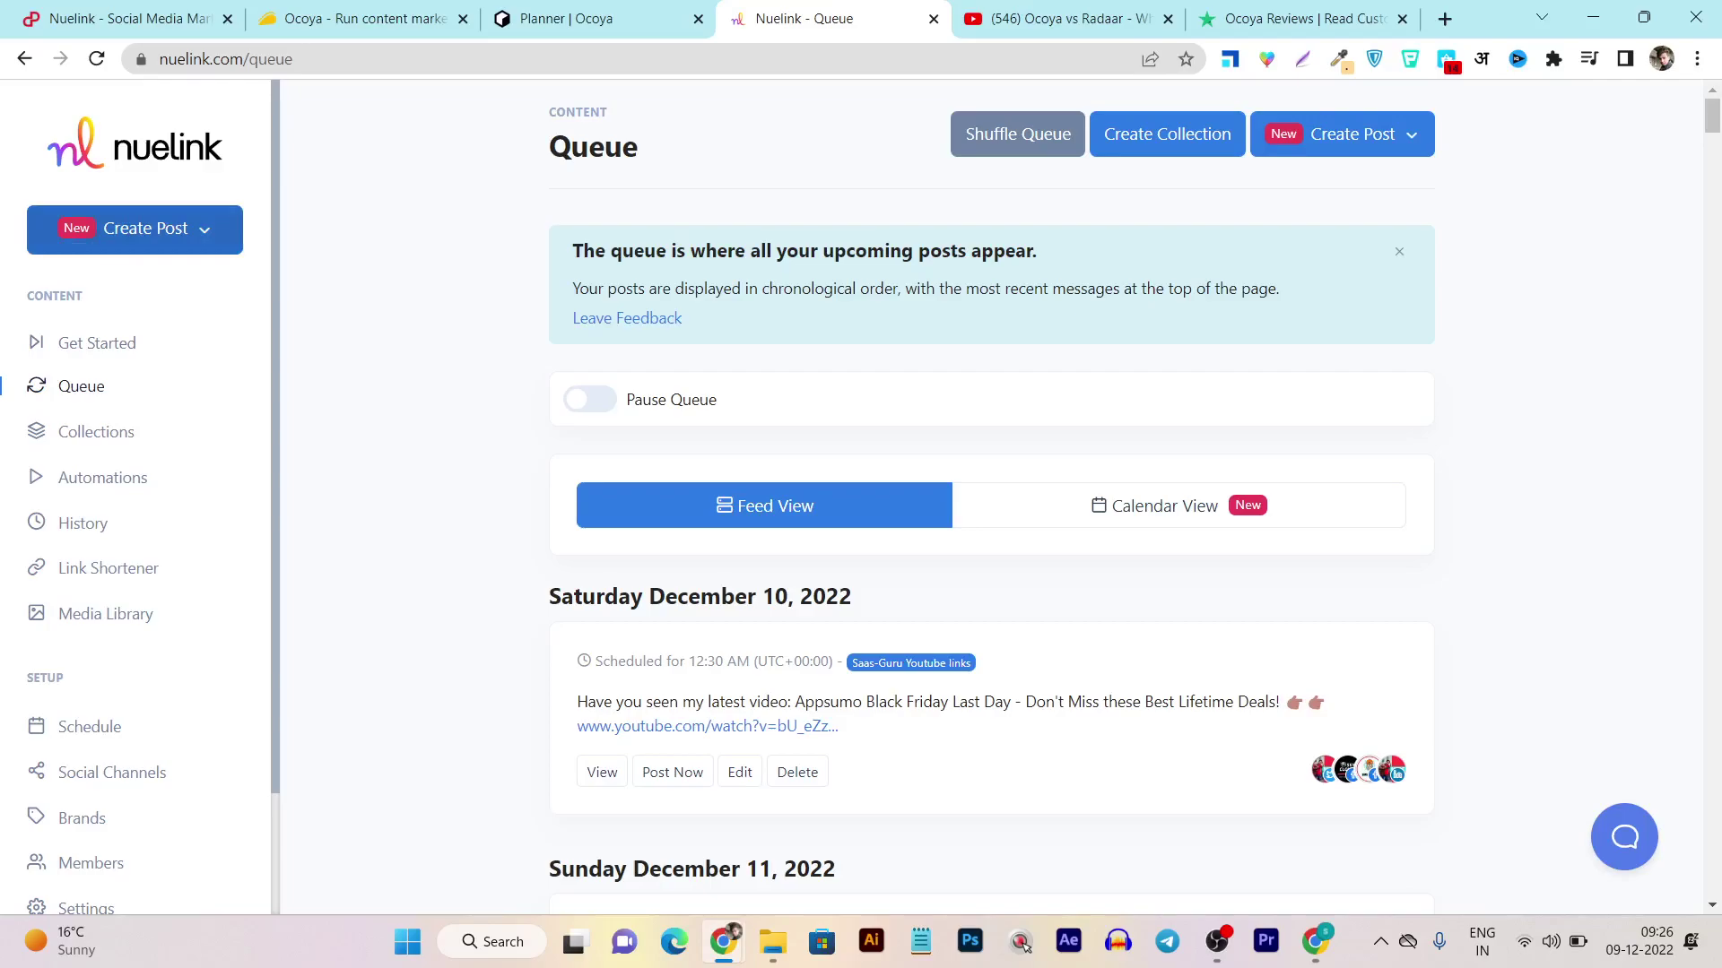
left_click(134, 230)
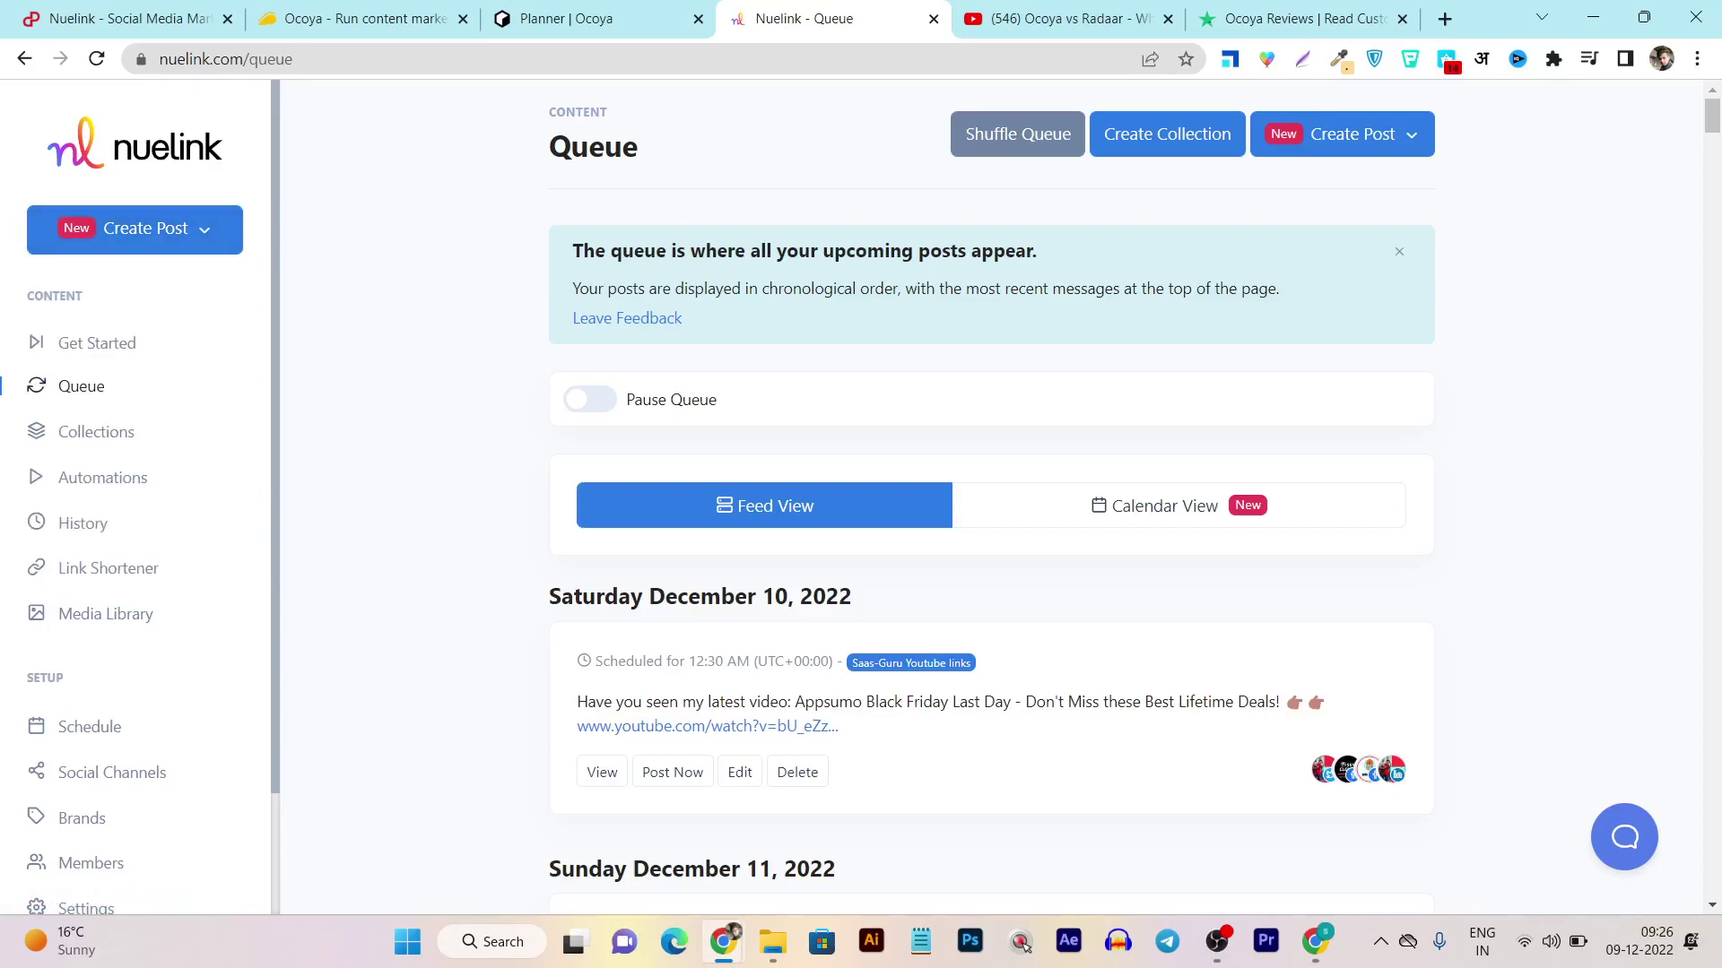
left_click(134, 230)
key("ctrl+3")
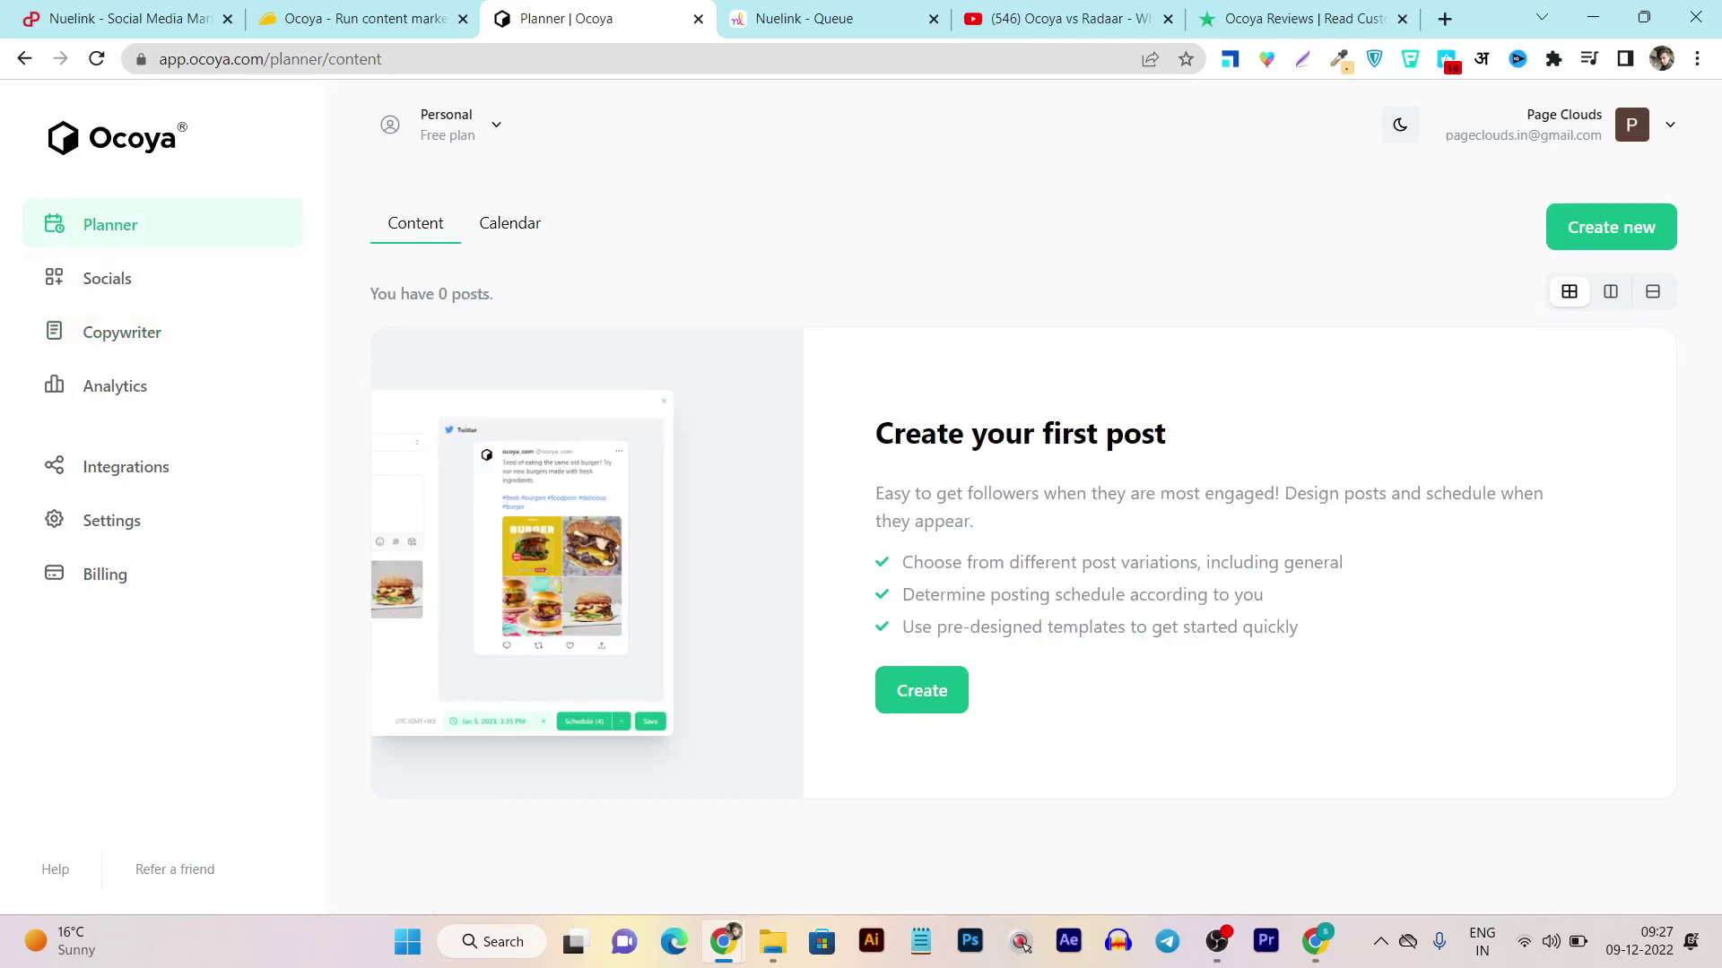
key("ctrl+4")
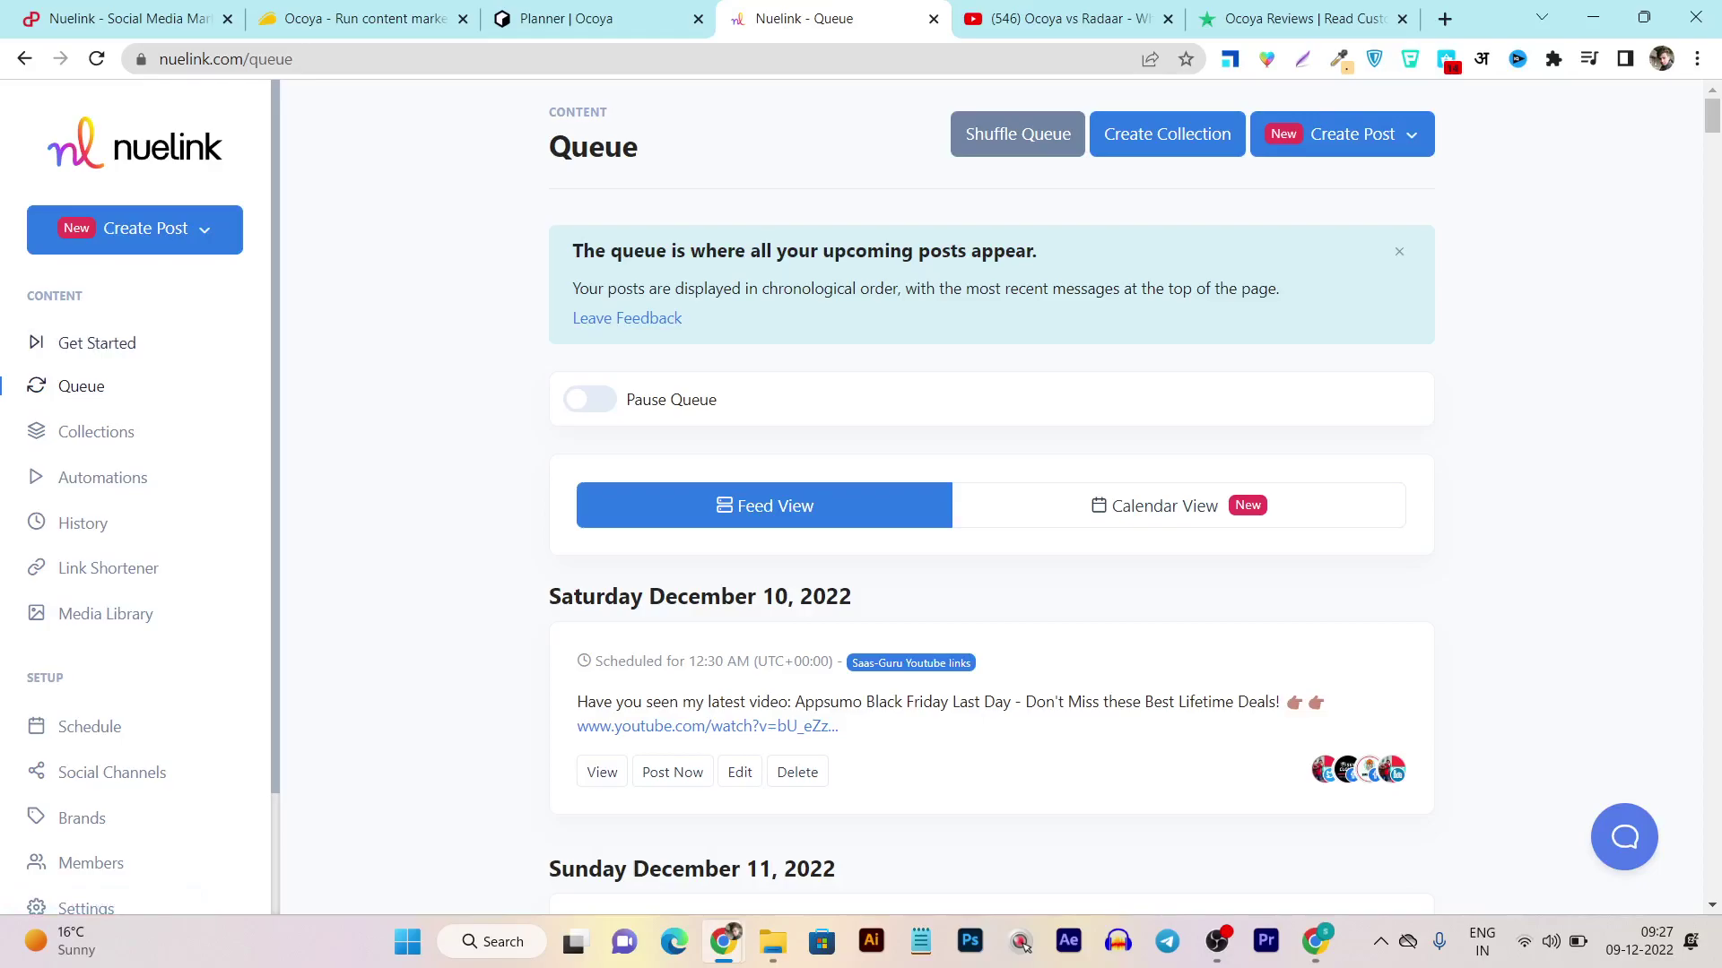
scroll(134, 494, "down", 2)
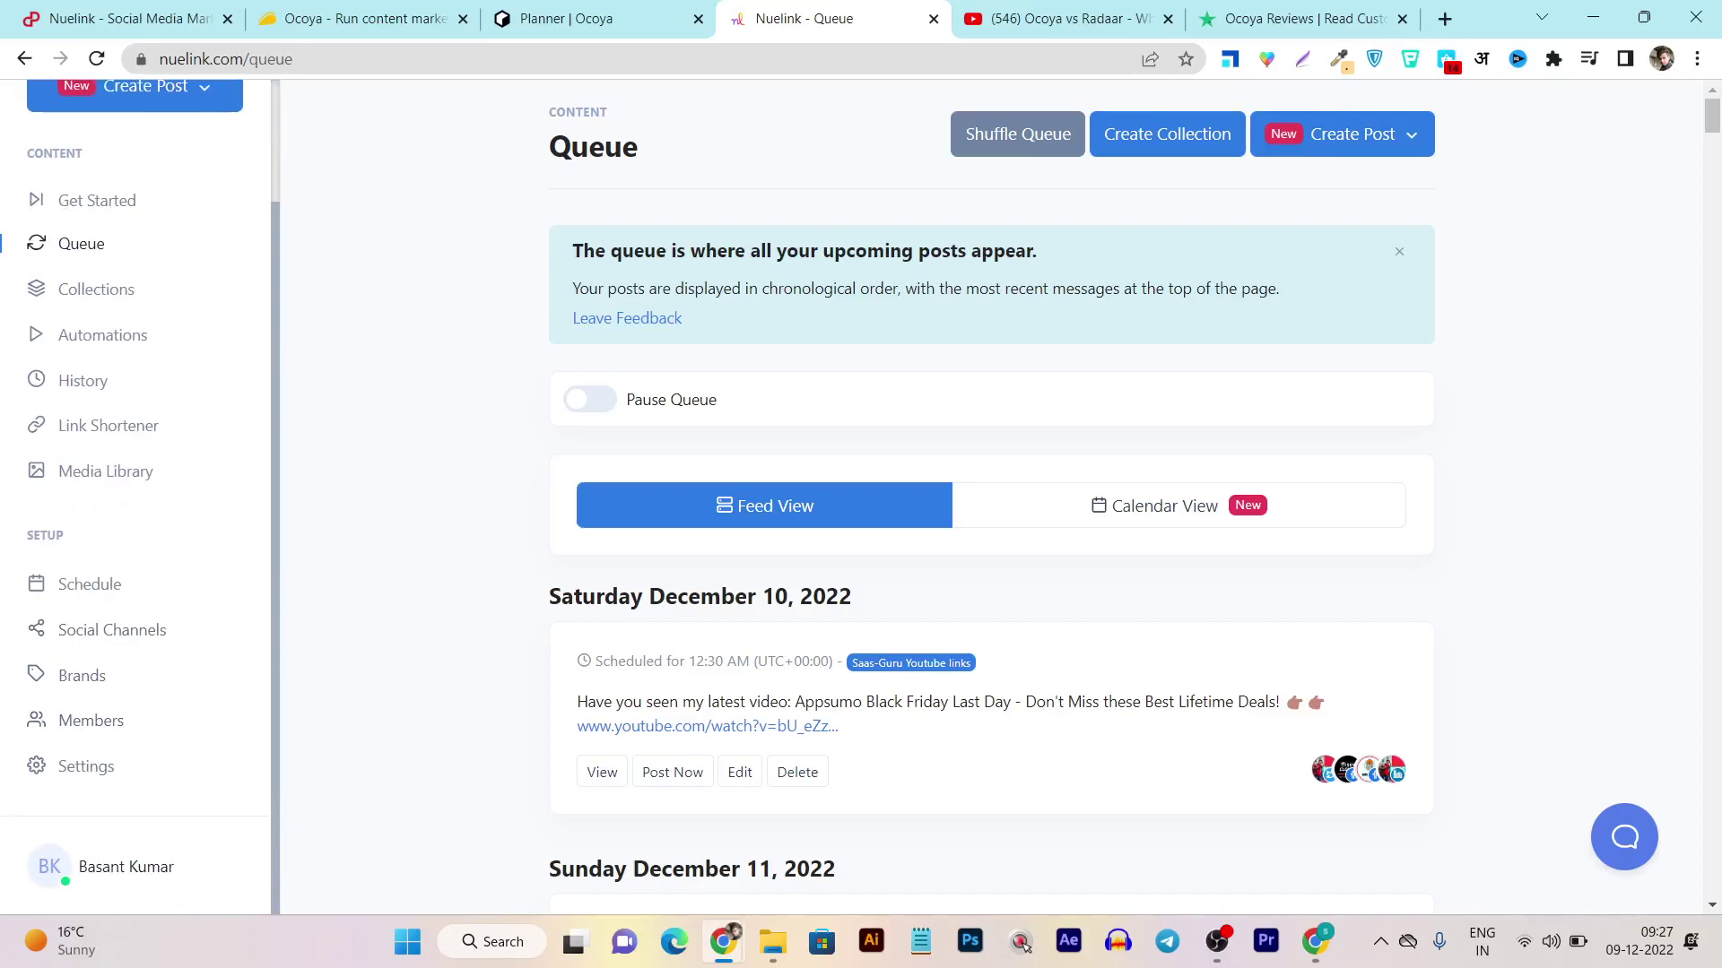
Look through the upcoming scheduled posts in the feed view of Nuelink's Queue page
scroll(135, 494, "up", 2)
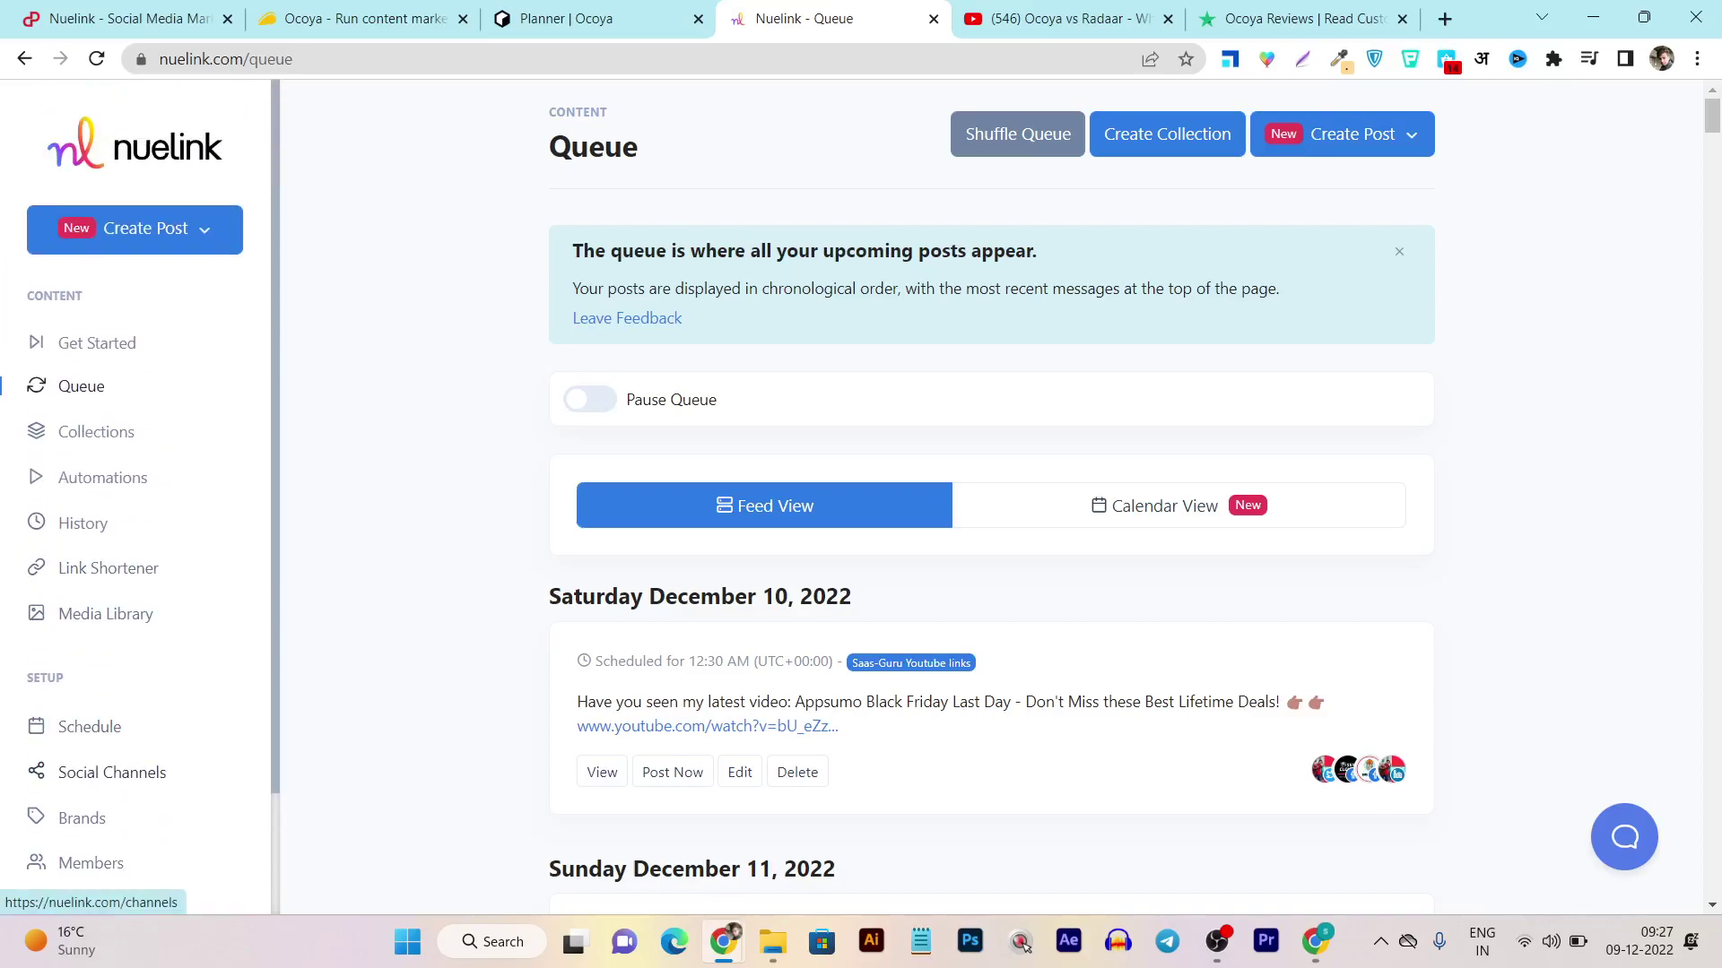
scroll(991, 493, "down", 3)
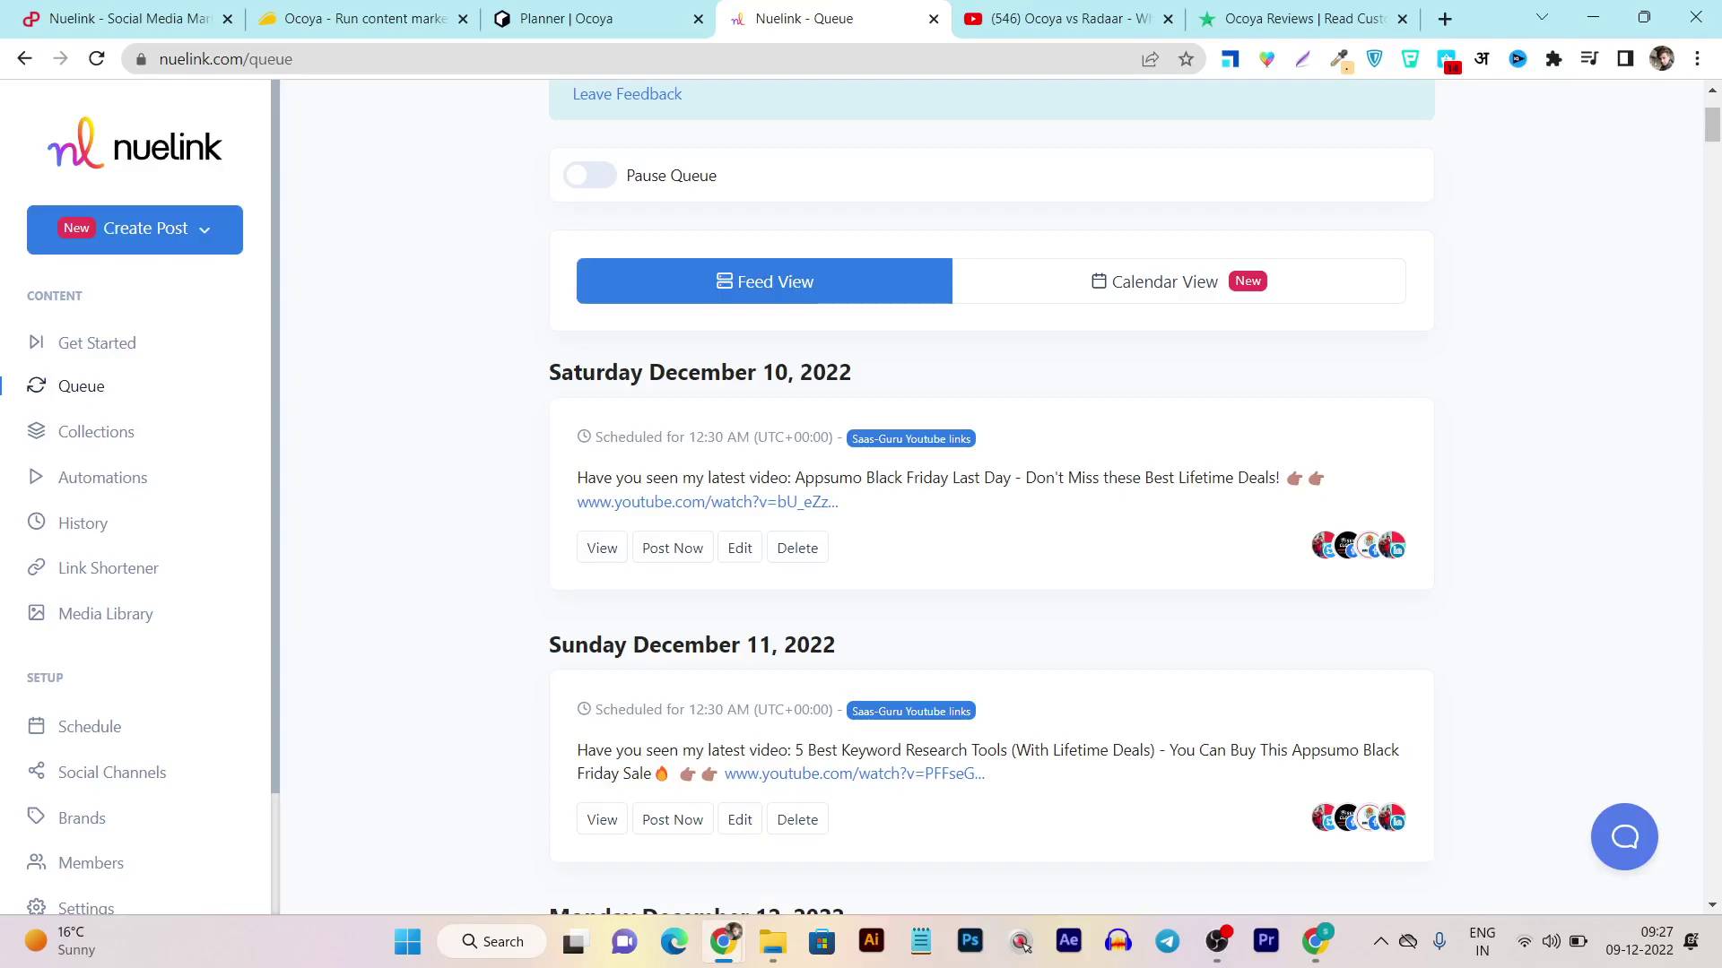
scroll(991, 497, "down", 3)
scroll(991, 493, "down", 1)
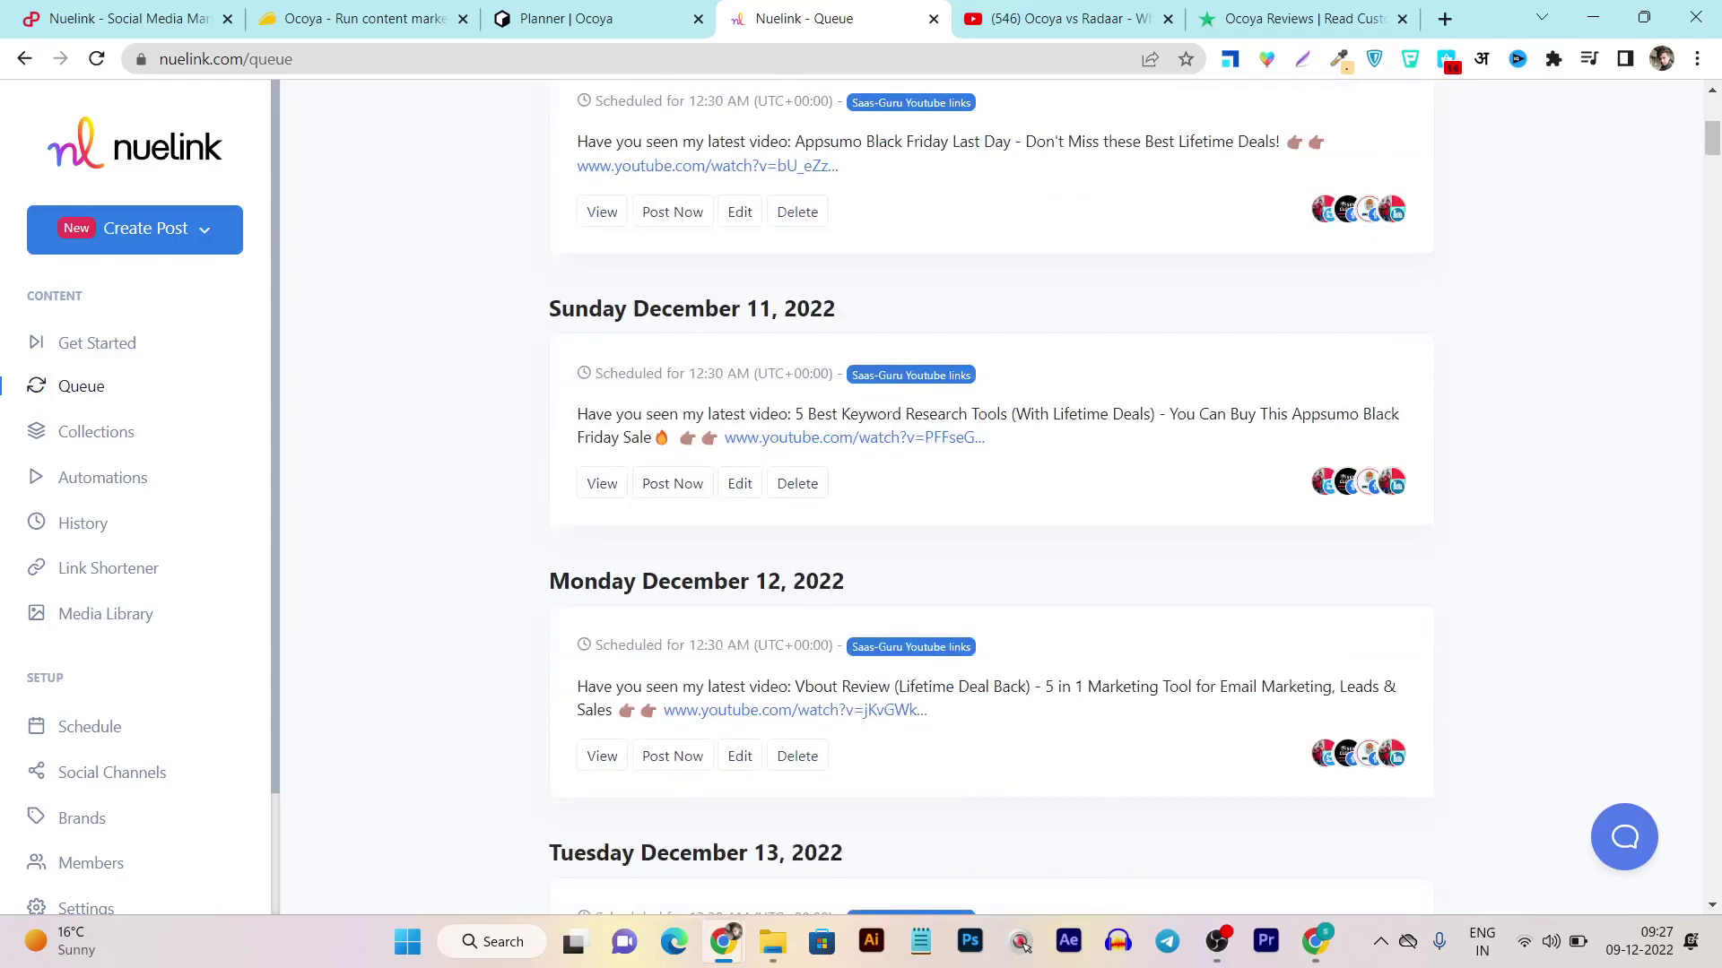
scroll(991, 493, "up", 3)
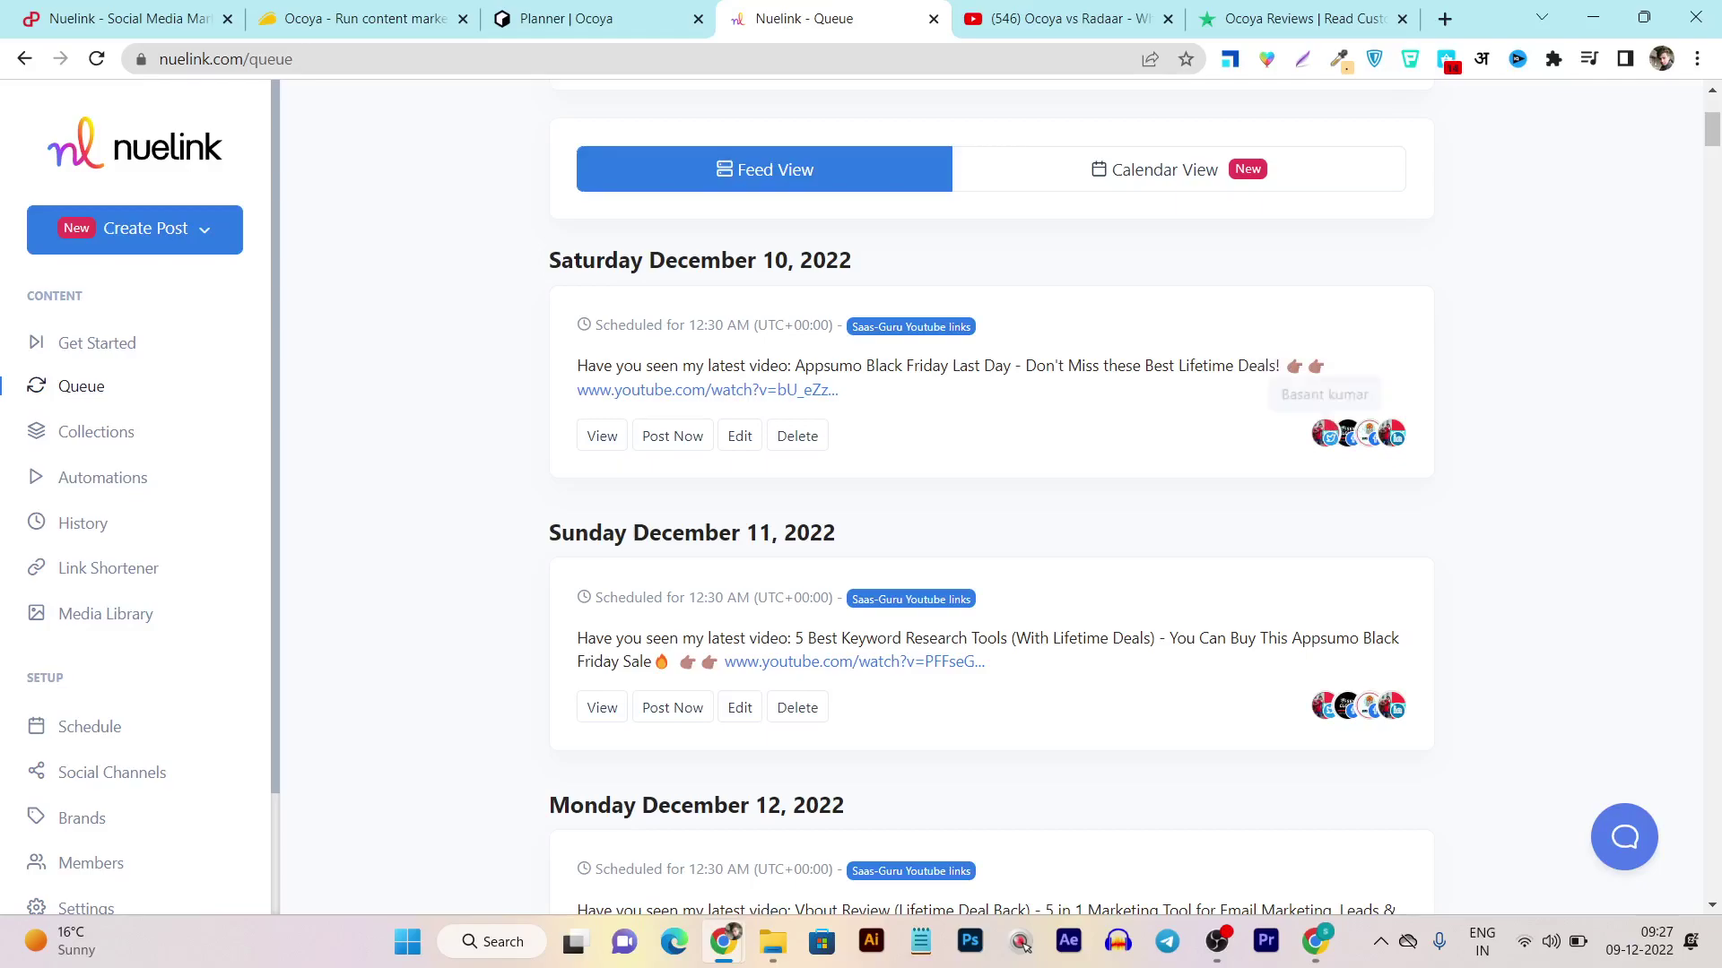
scroll(1345, 435, "down", 3)
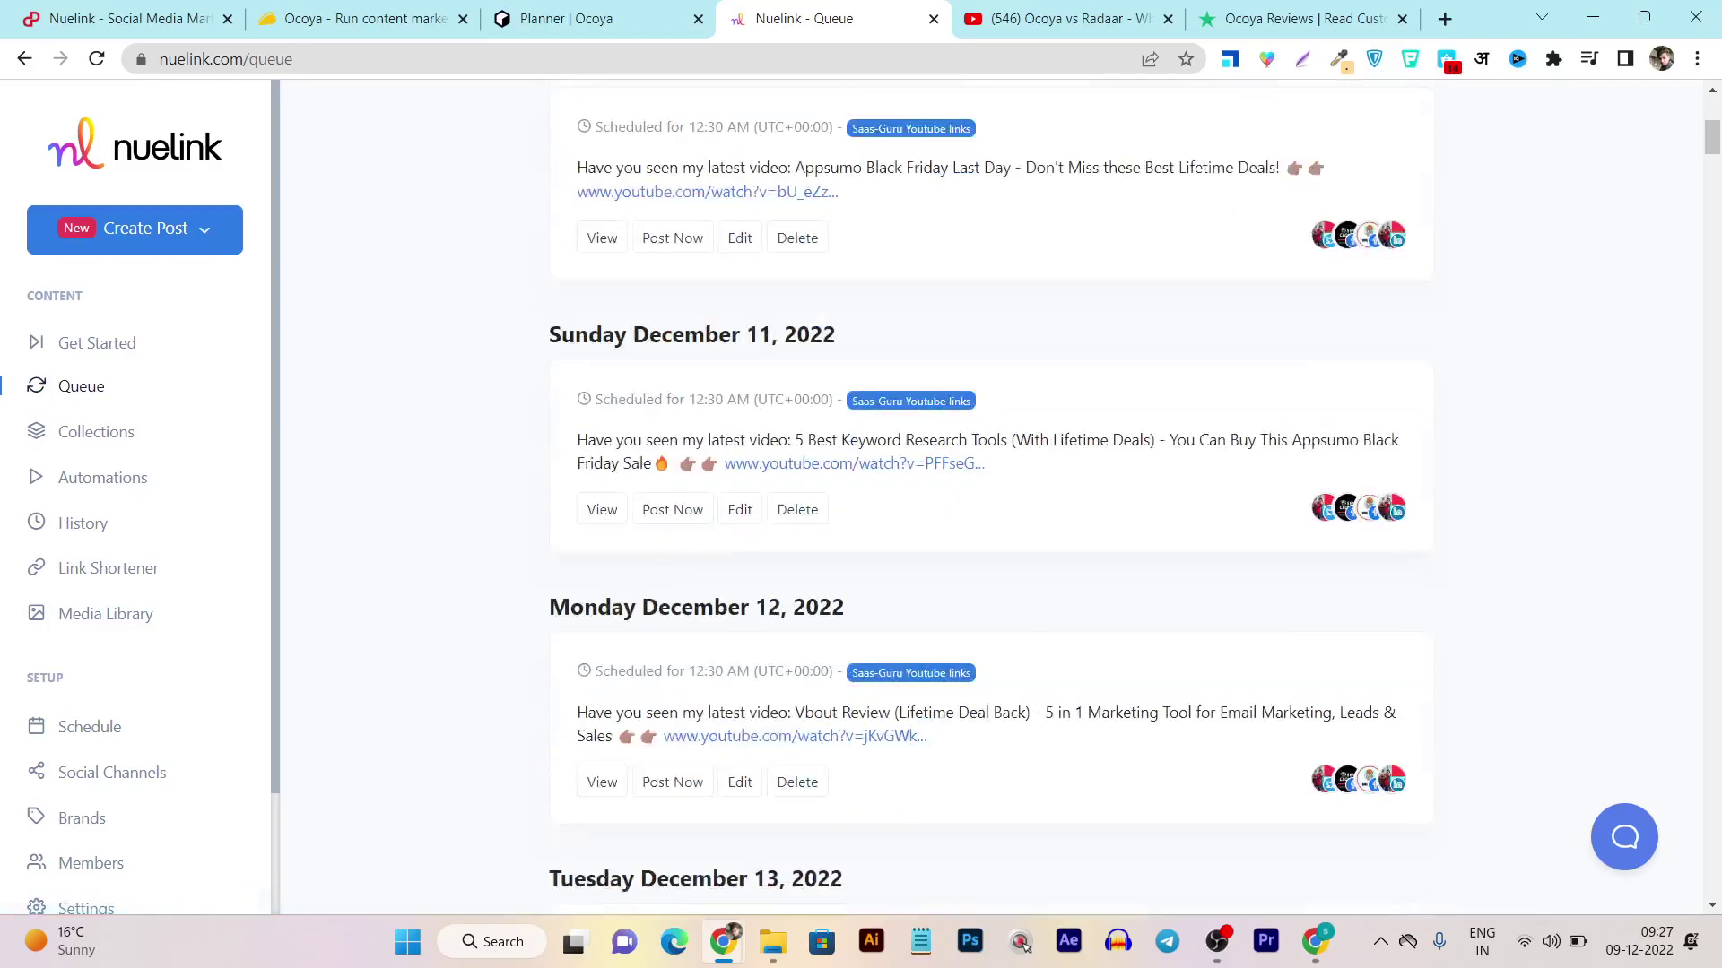
Show Nuelink's queue in Calendar View and examine the December 2022 month, checking Ocoya's Planner for comparison
scroll(1345, 435, "up", 5)
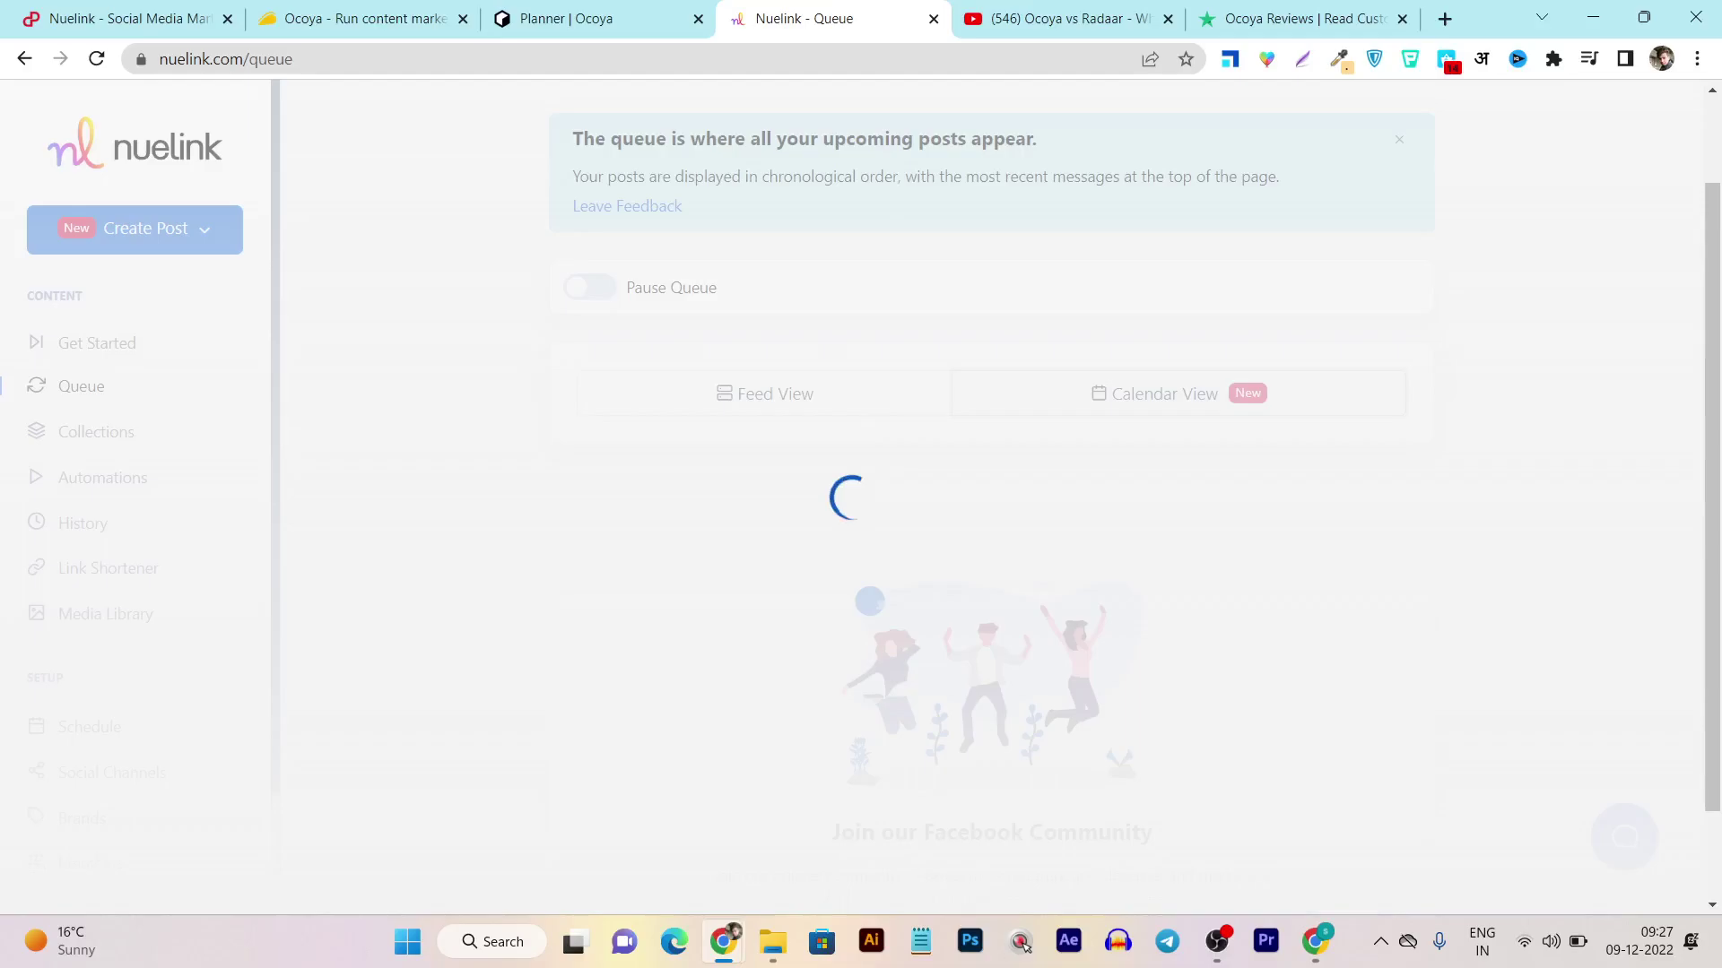
key("ctrl+shift+Tab")
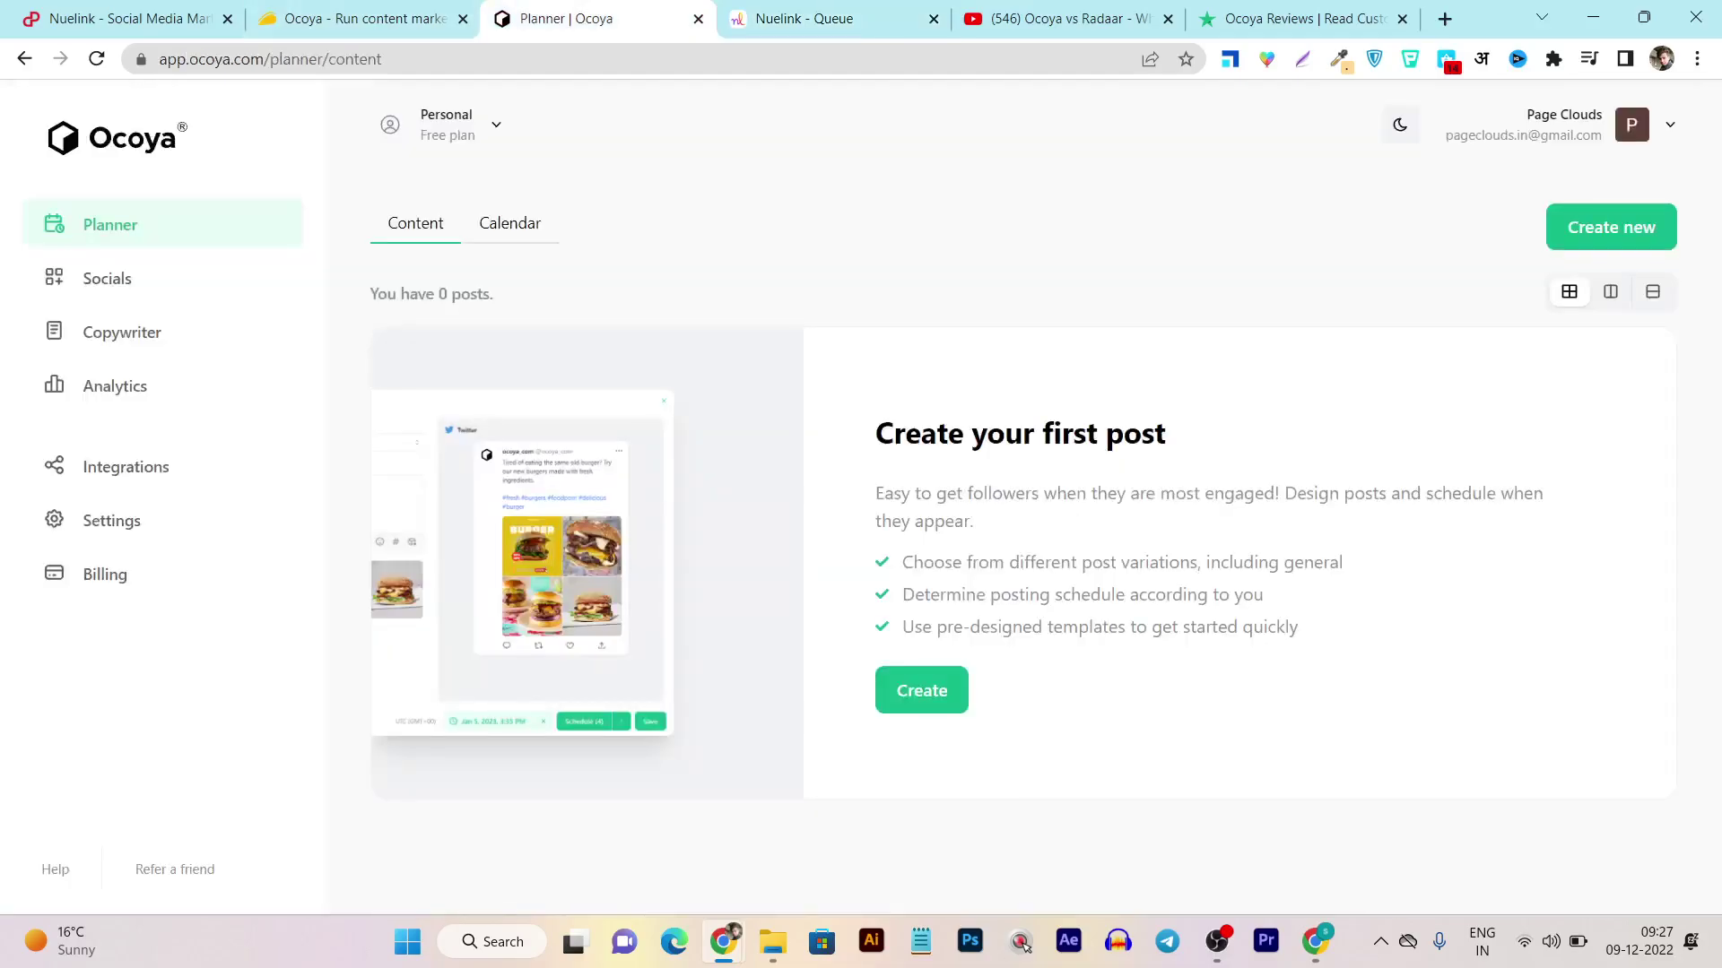
key("ctrl+Tab")
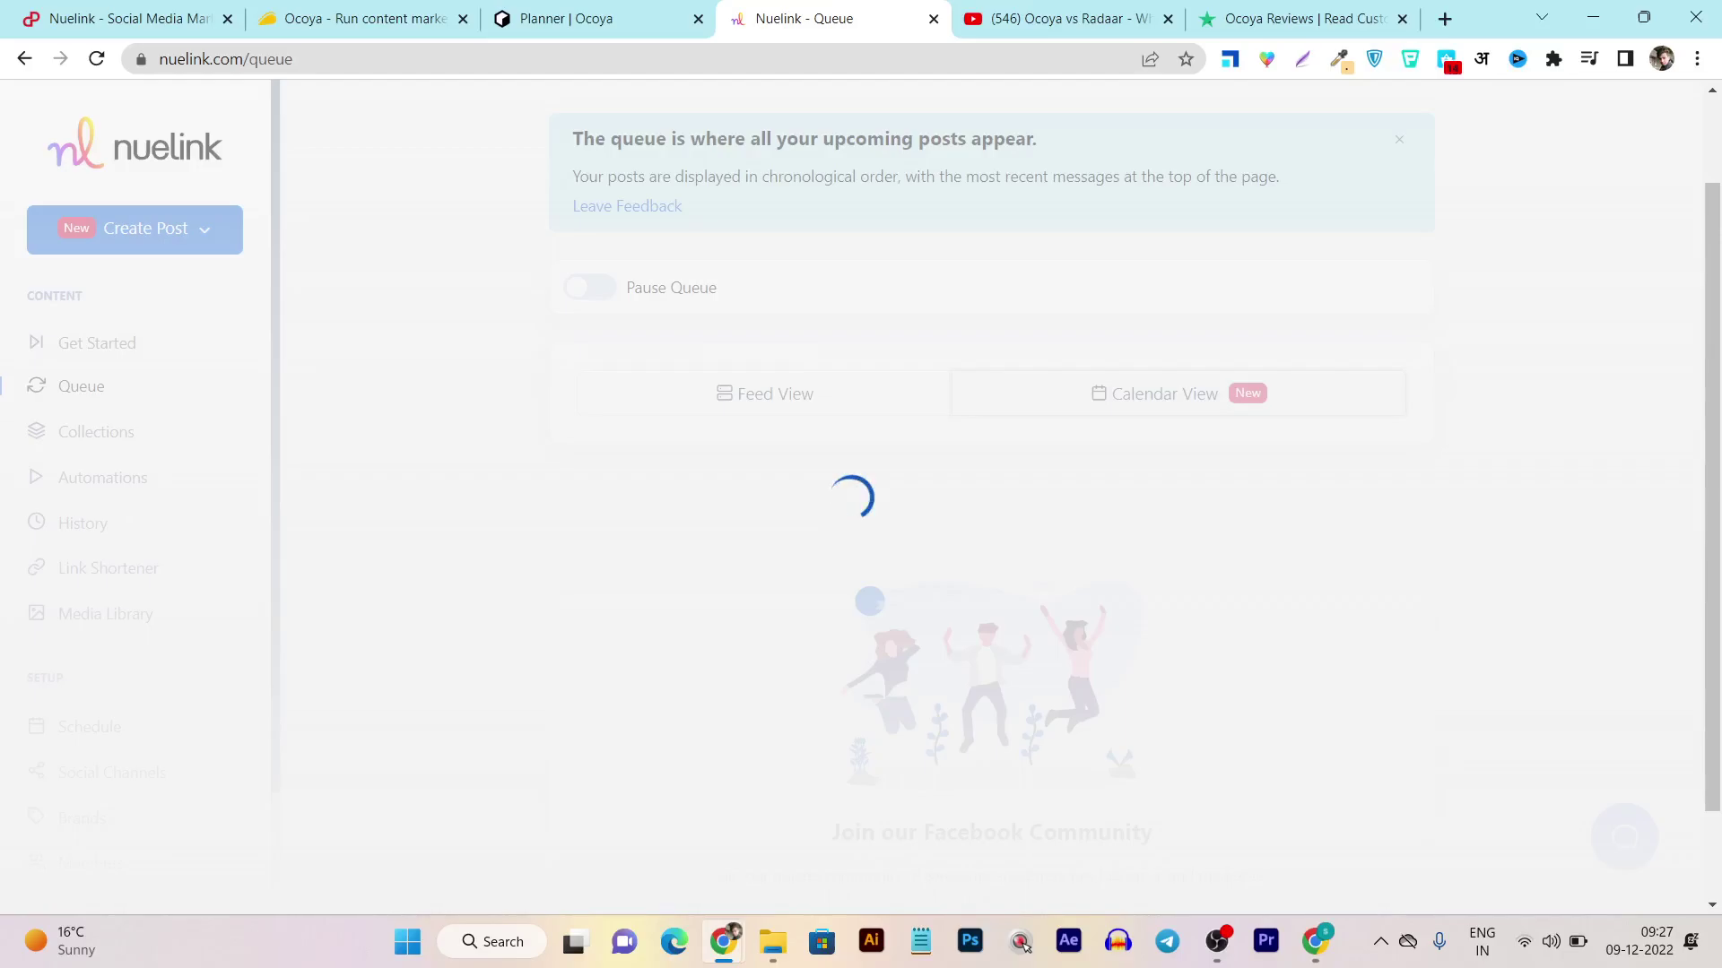
scroll(1174, 690, "down", 6)
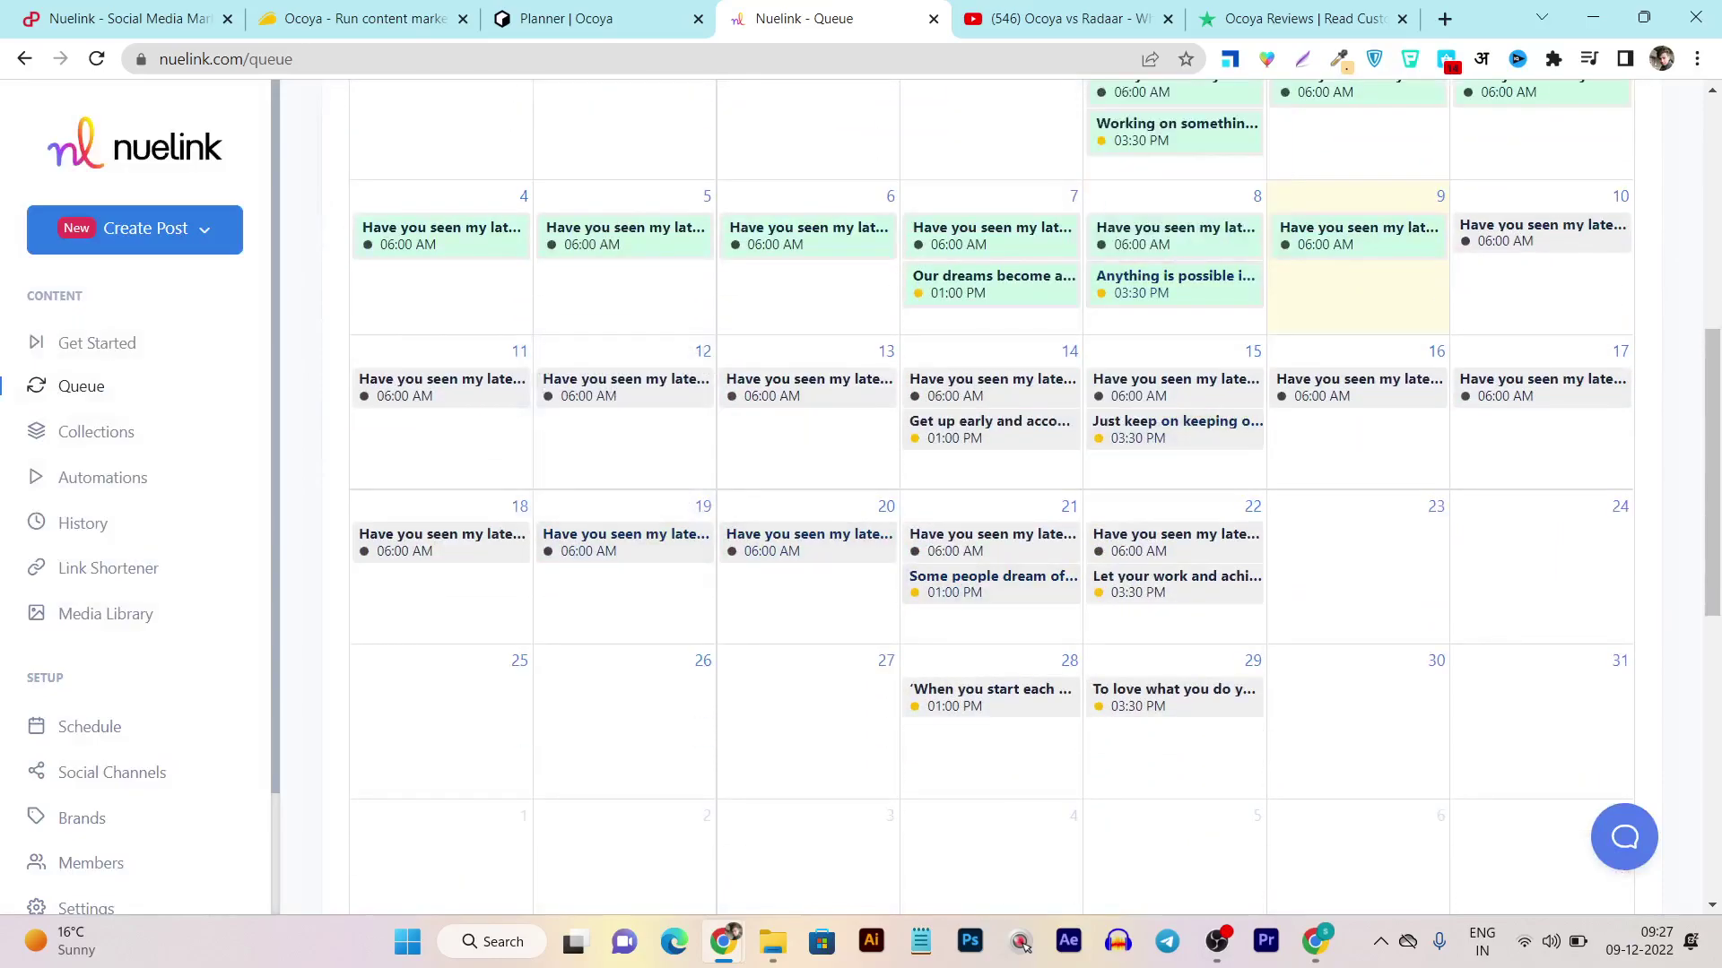
scroll(627, 449, "up", 4)
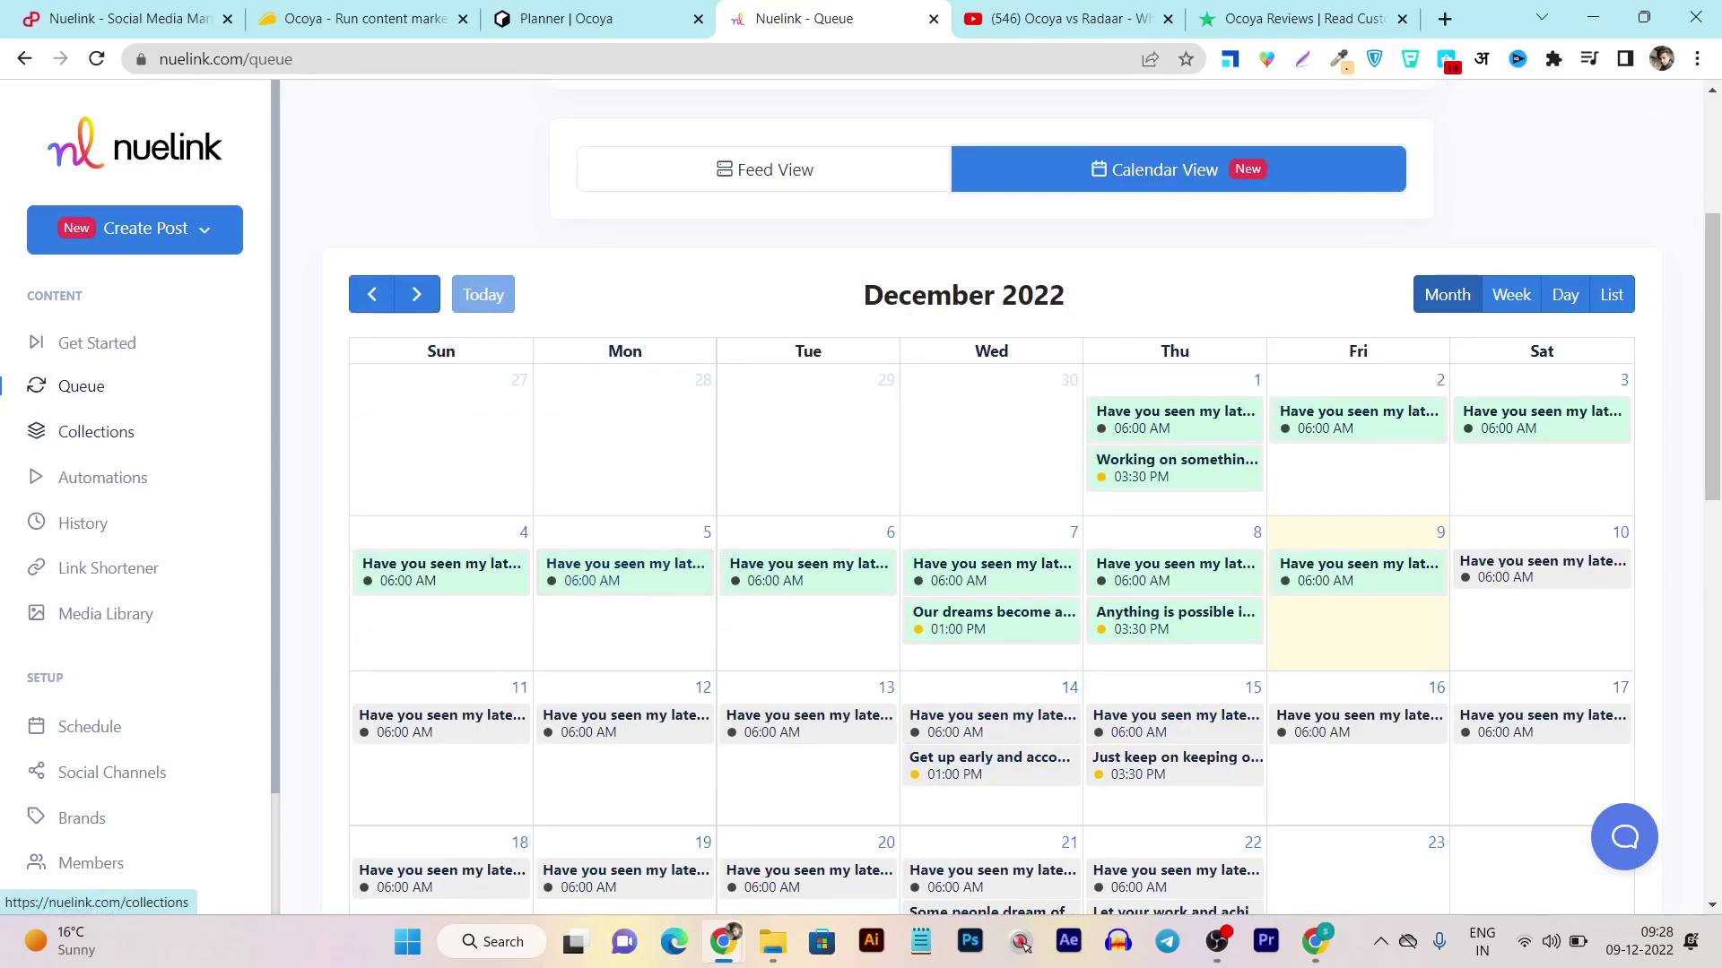
Open the Morning Quotes collection from Nuelink's Collections page
left_click(96, 432)
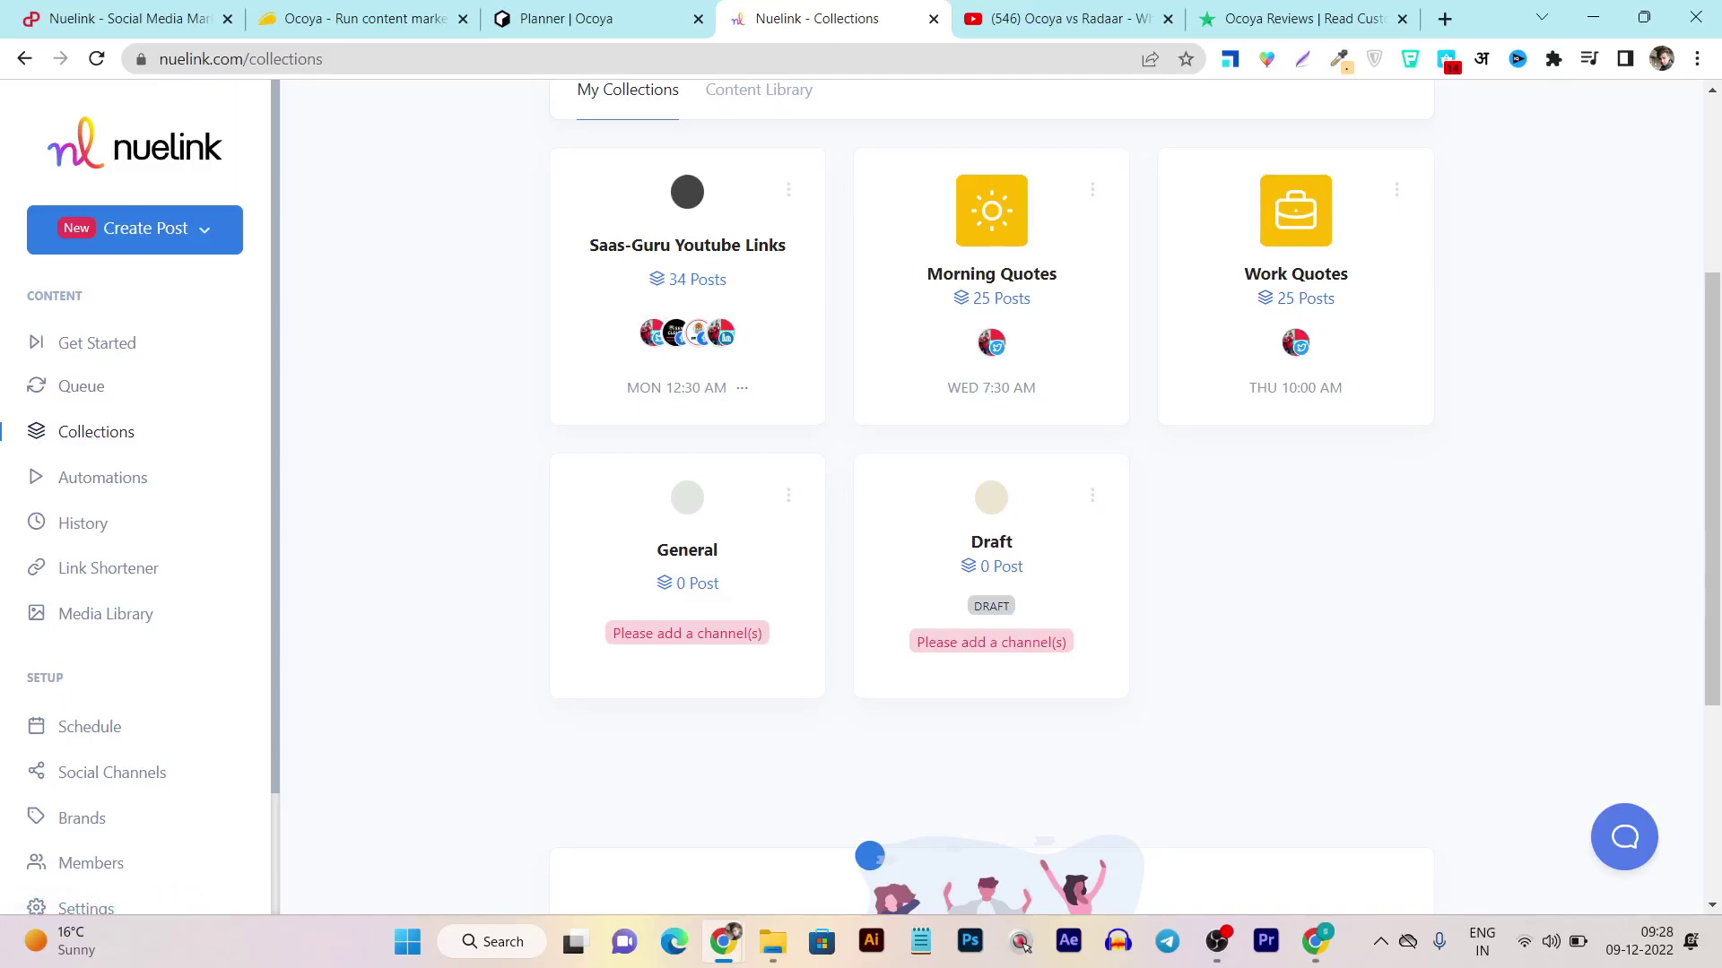
scroll(991, 494, "up", 3)
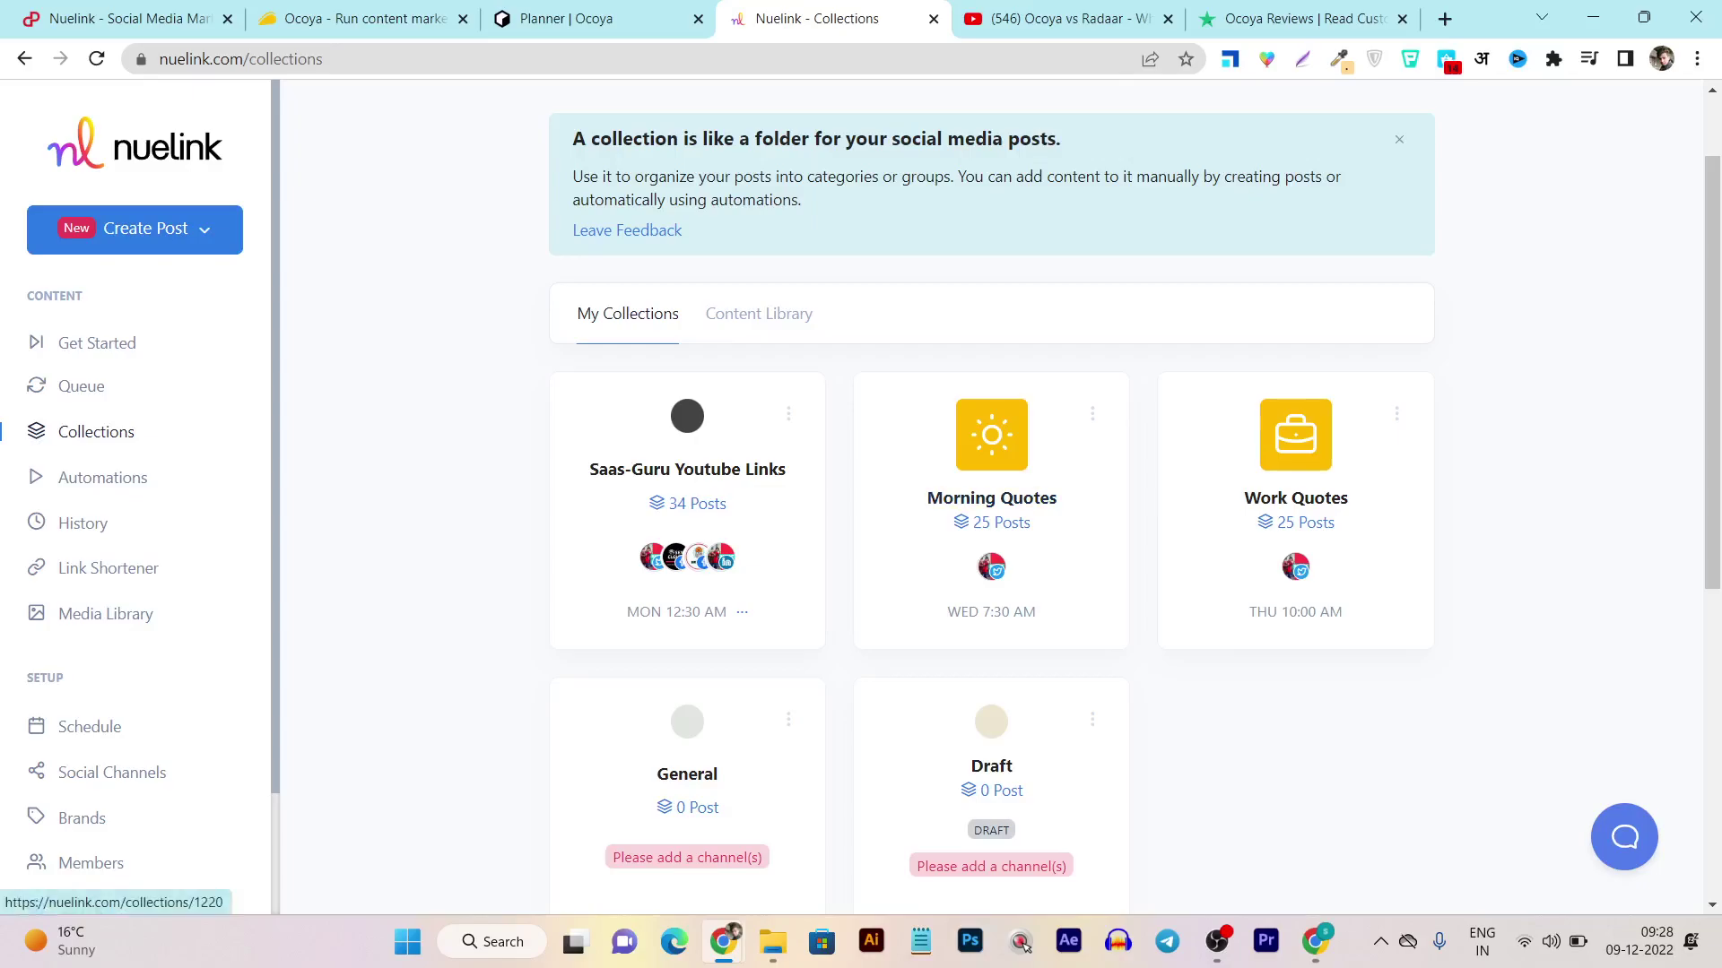
left_click(992, 498)
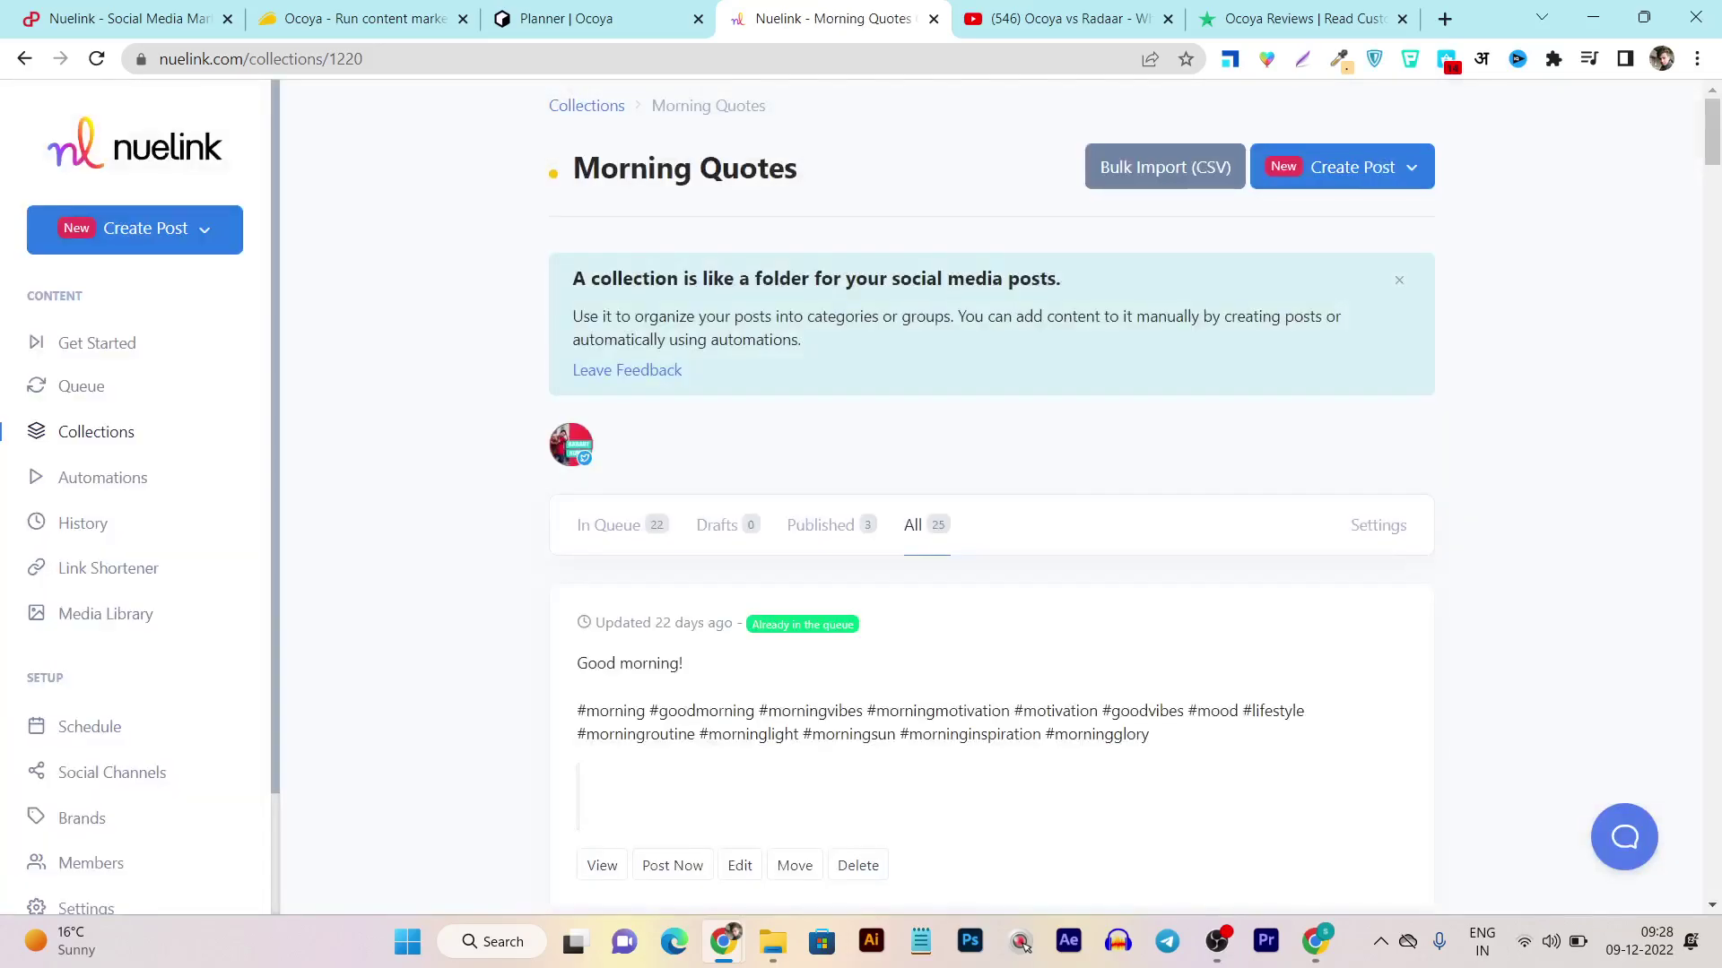
Look through the posts in the Morning Quotes collection and preview the first "Good morning!" post
scroll(991, 494, "down", 2)
scroll(991, 493, "down", 3)
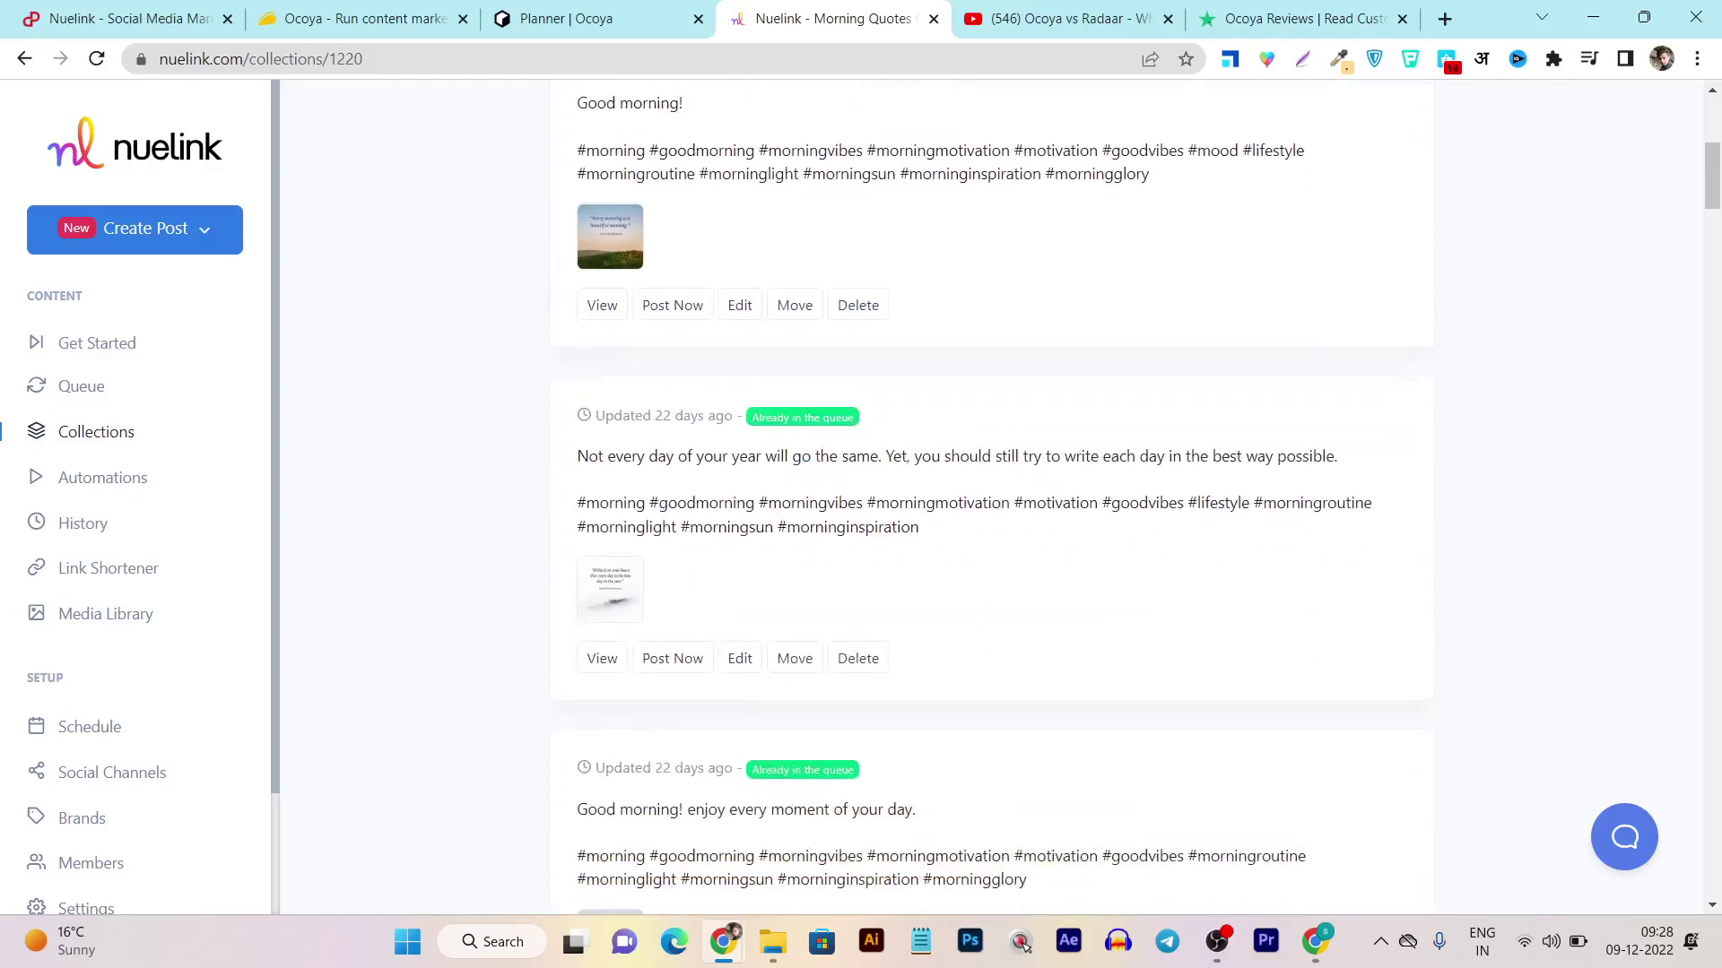
scroll(991, 493, "down", 1)
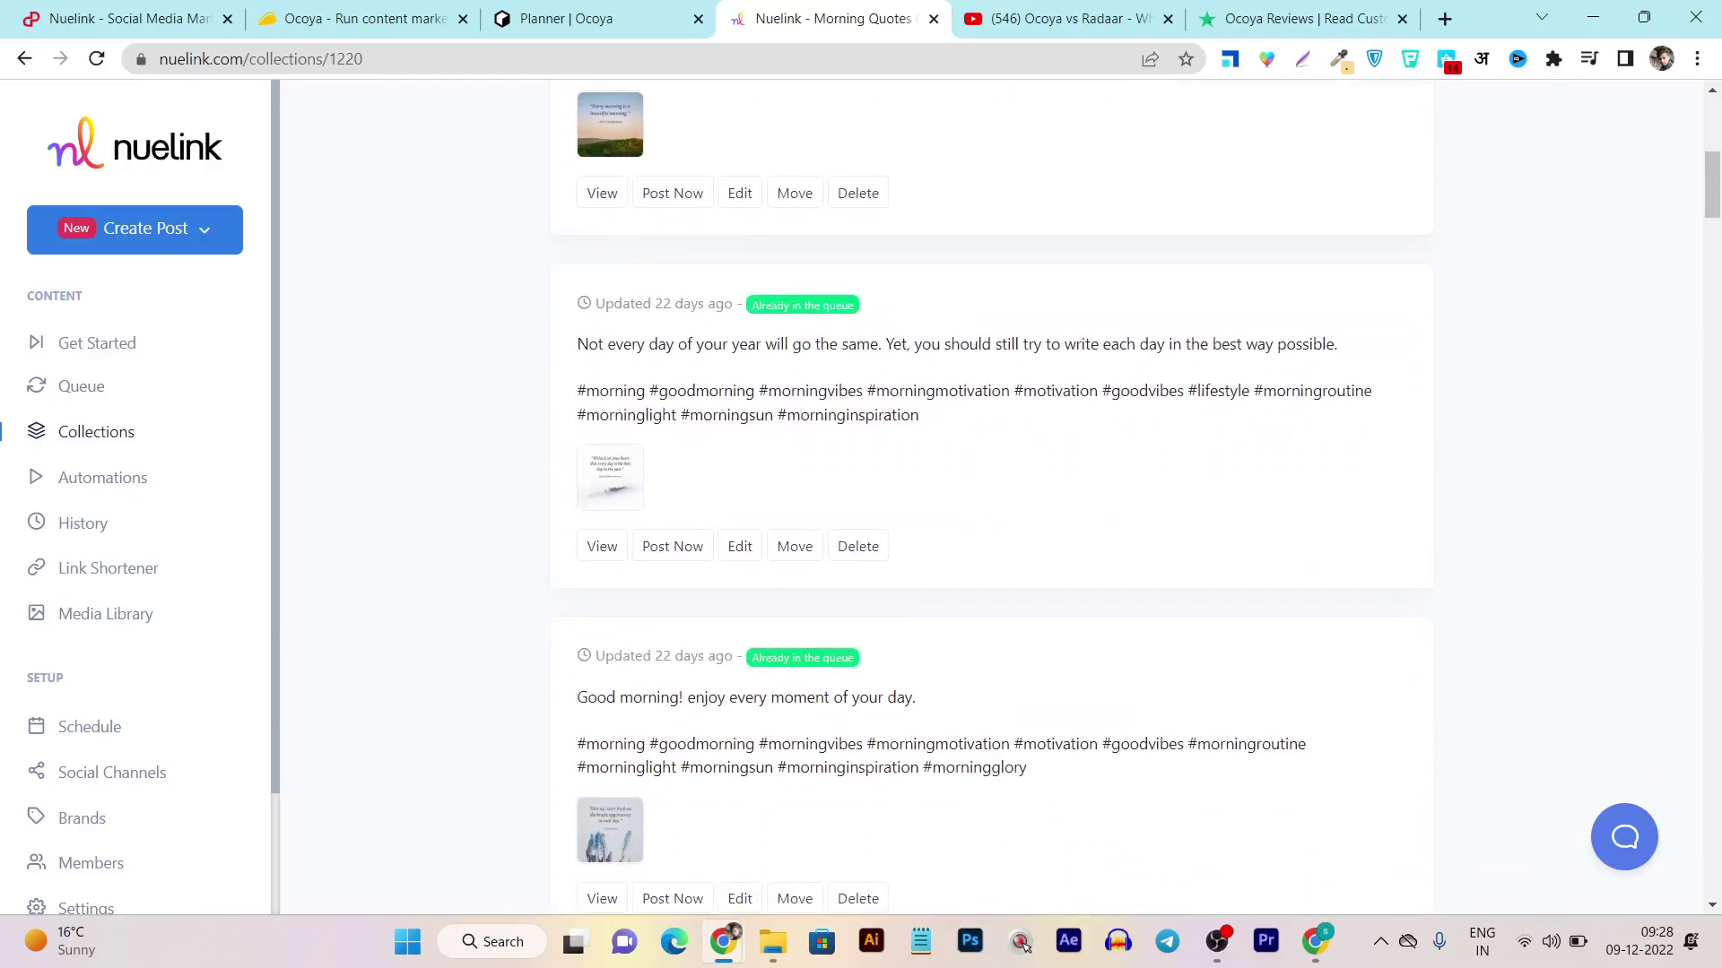
scroll(991, 493, "up", 2)
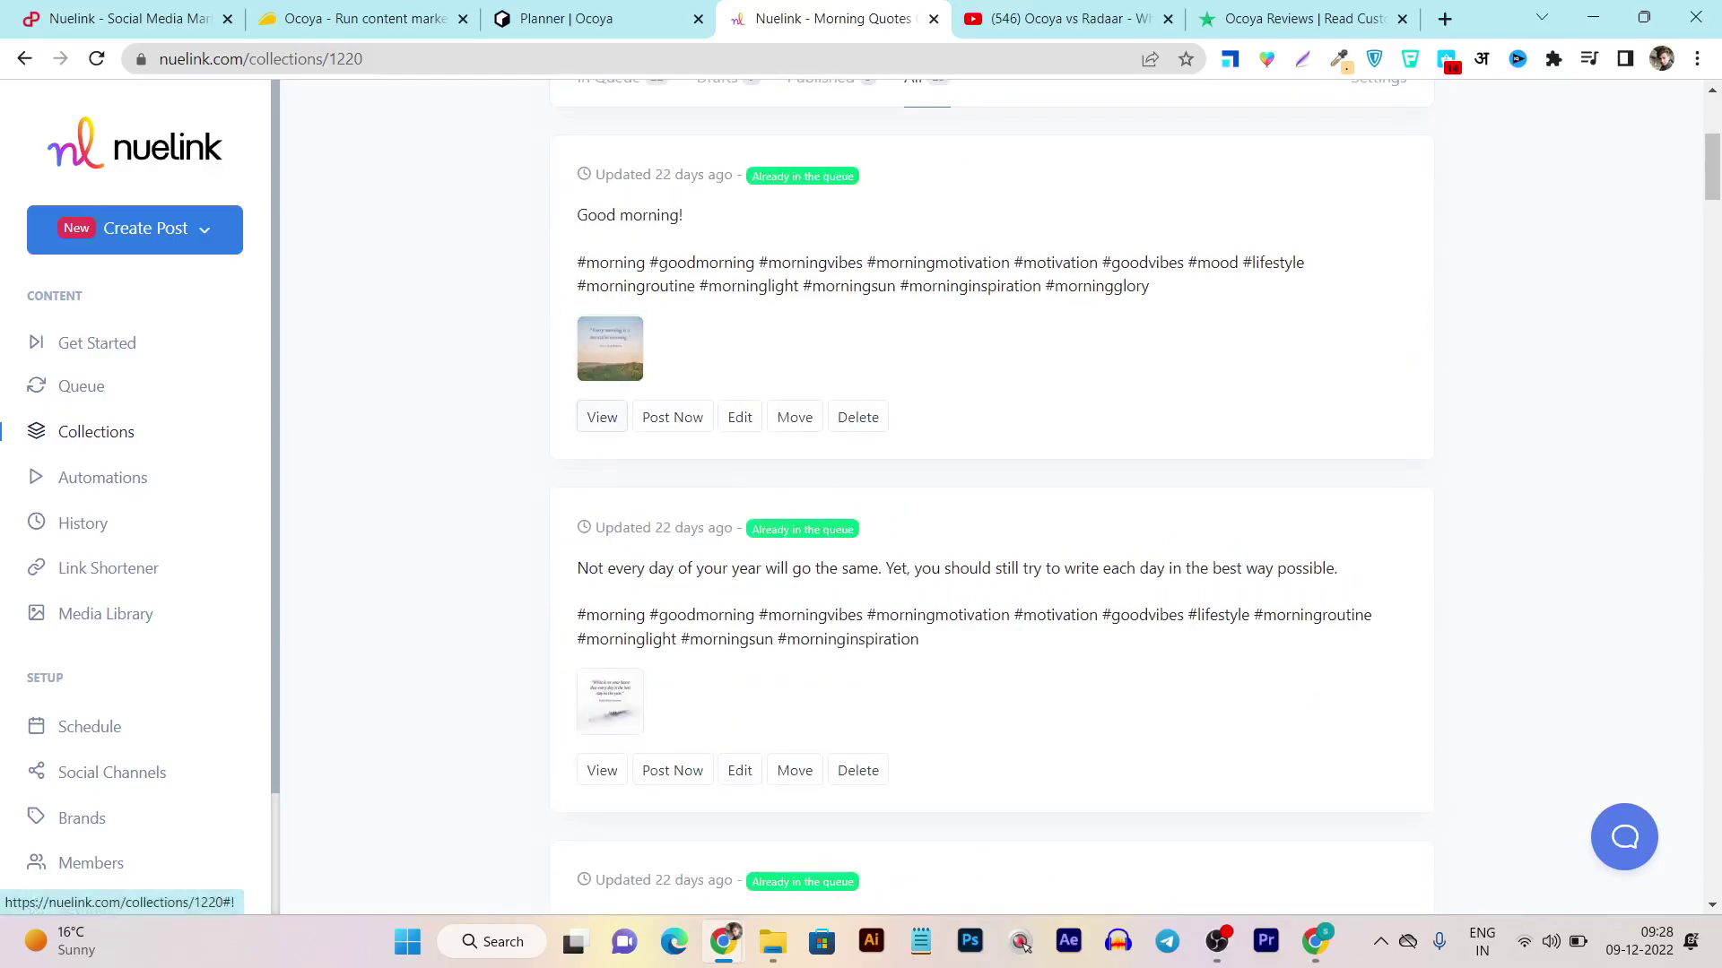
left_click(601, 417)
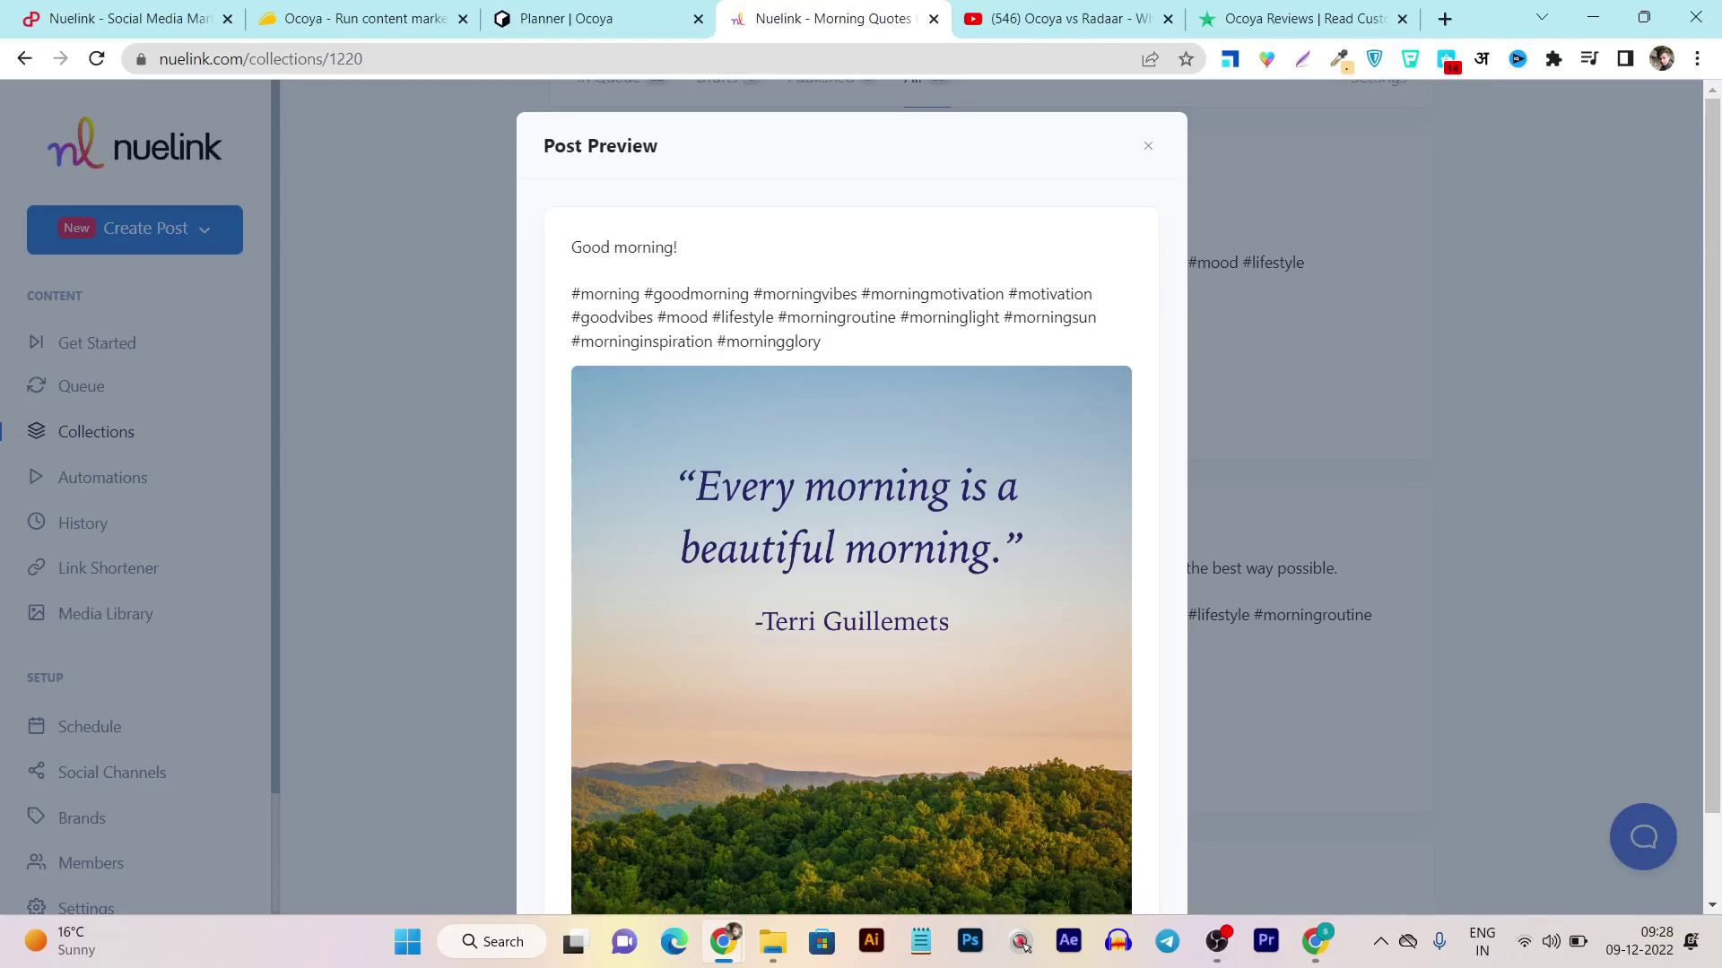
key("Escape")
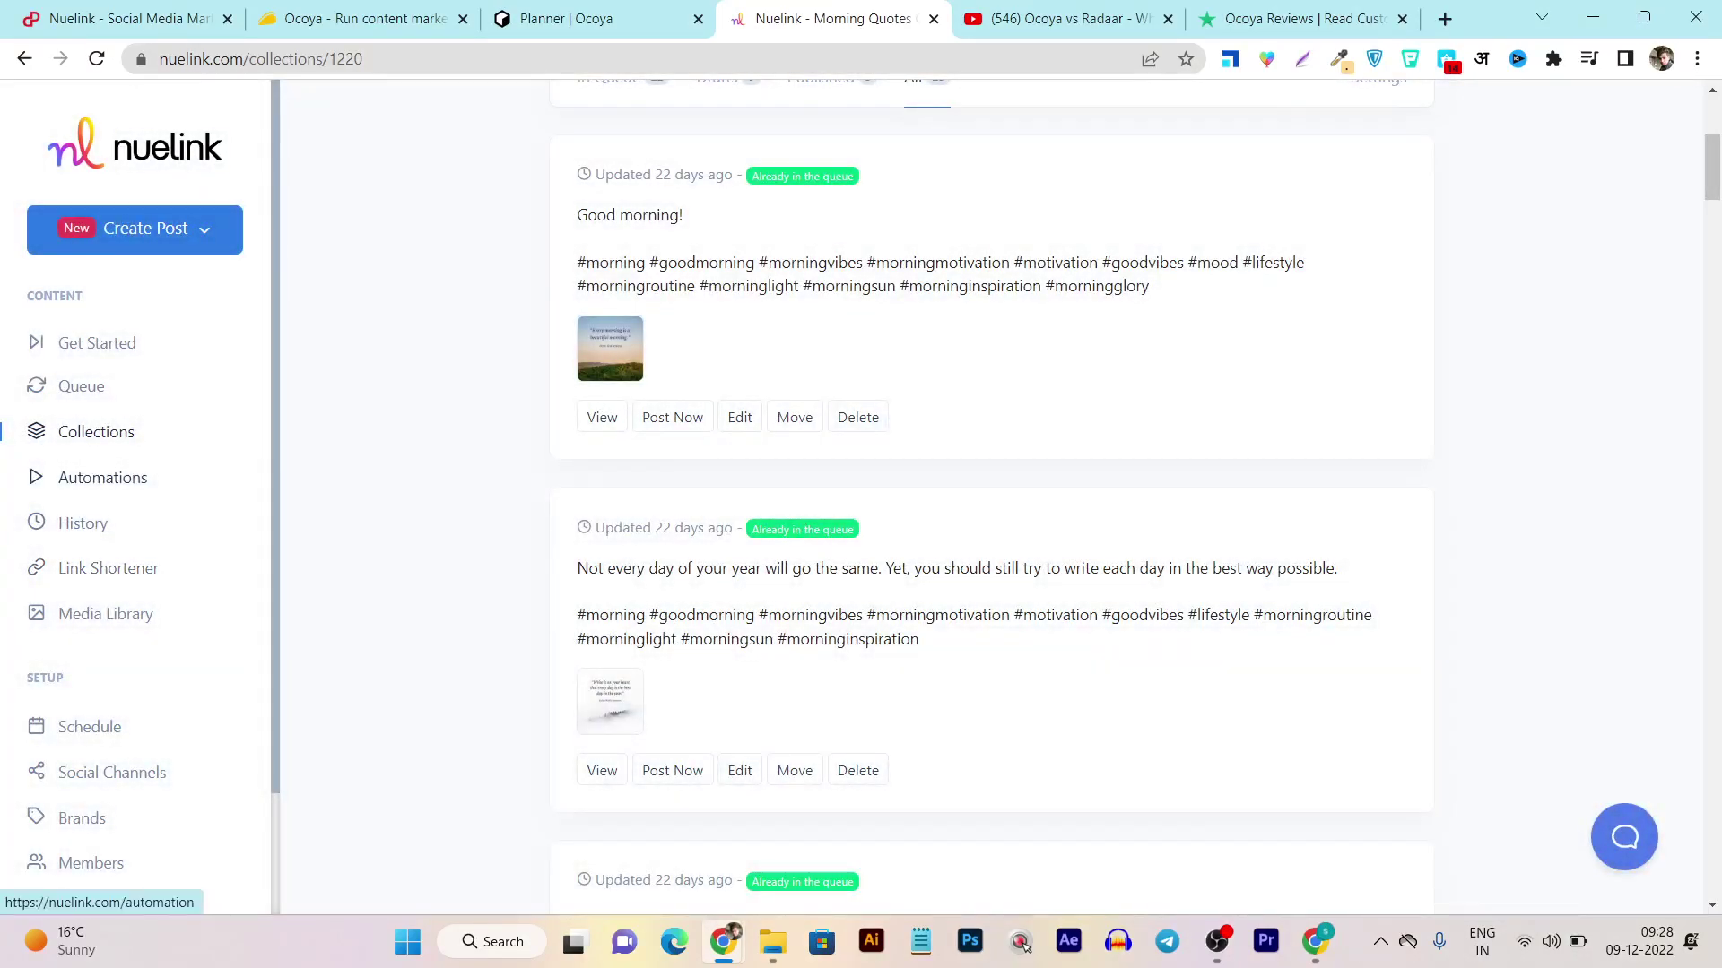
Look through the services offered for adding an automation on Nuelink's Automations page, and close the list
left_click(102, 477)
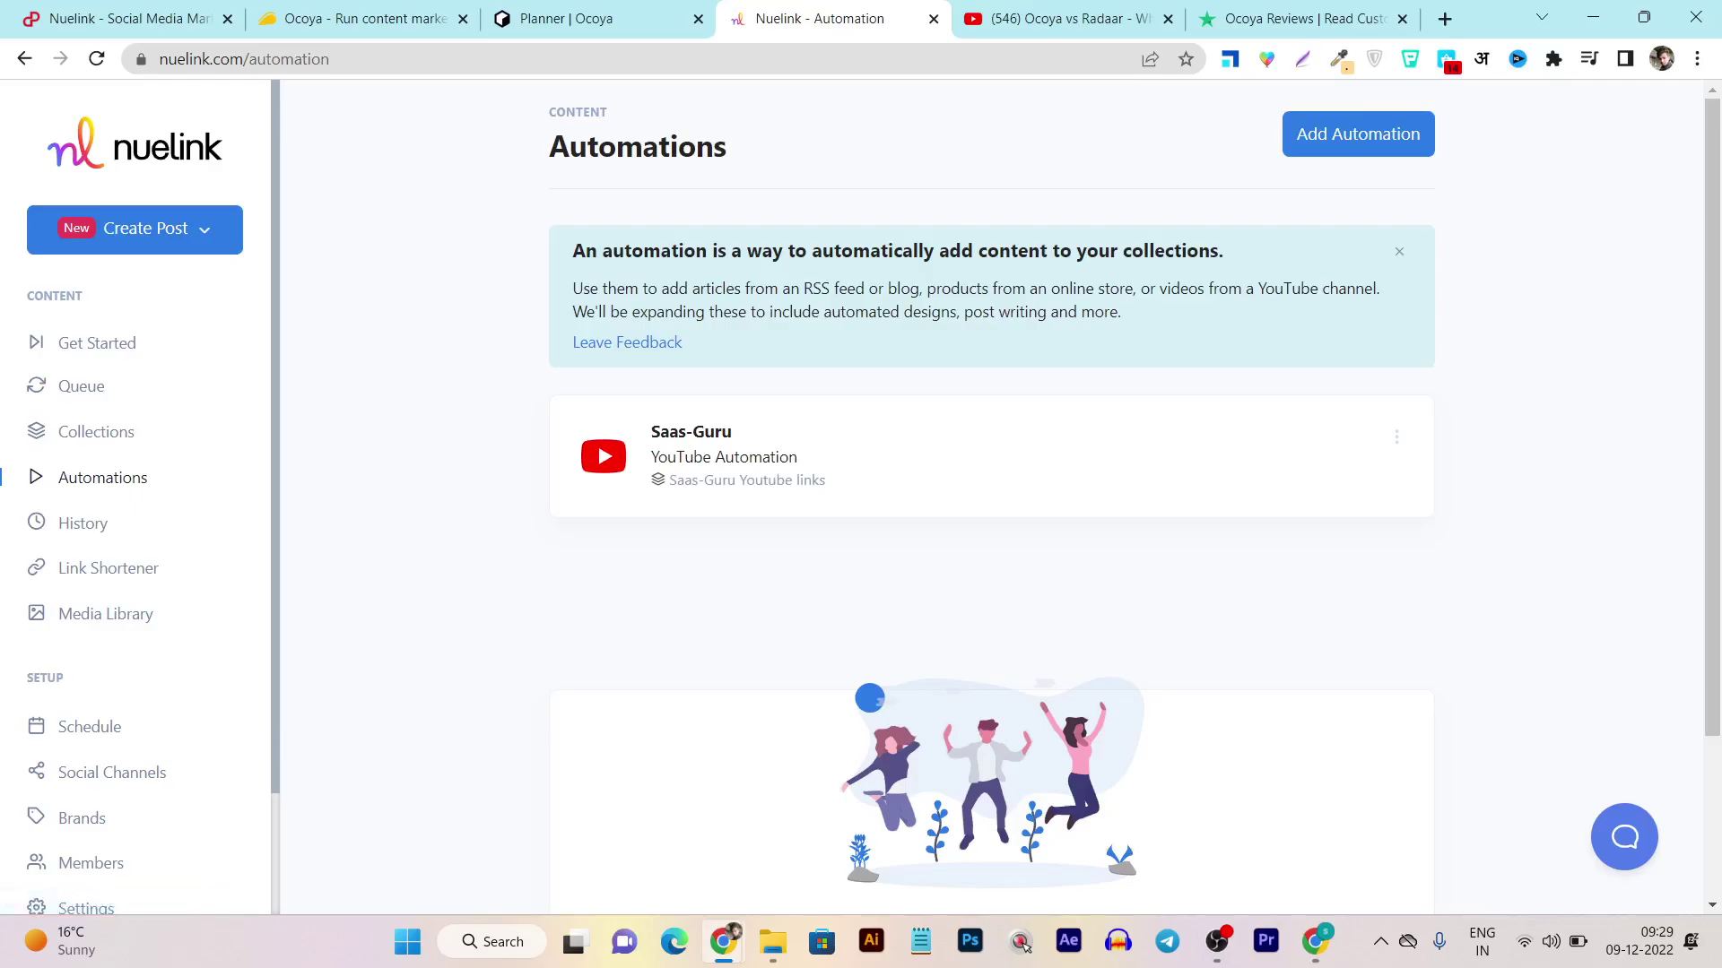
left_click(1358, 134)
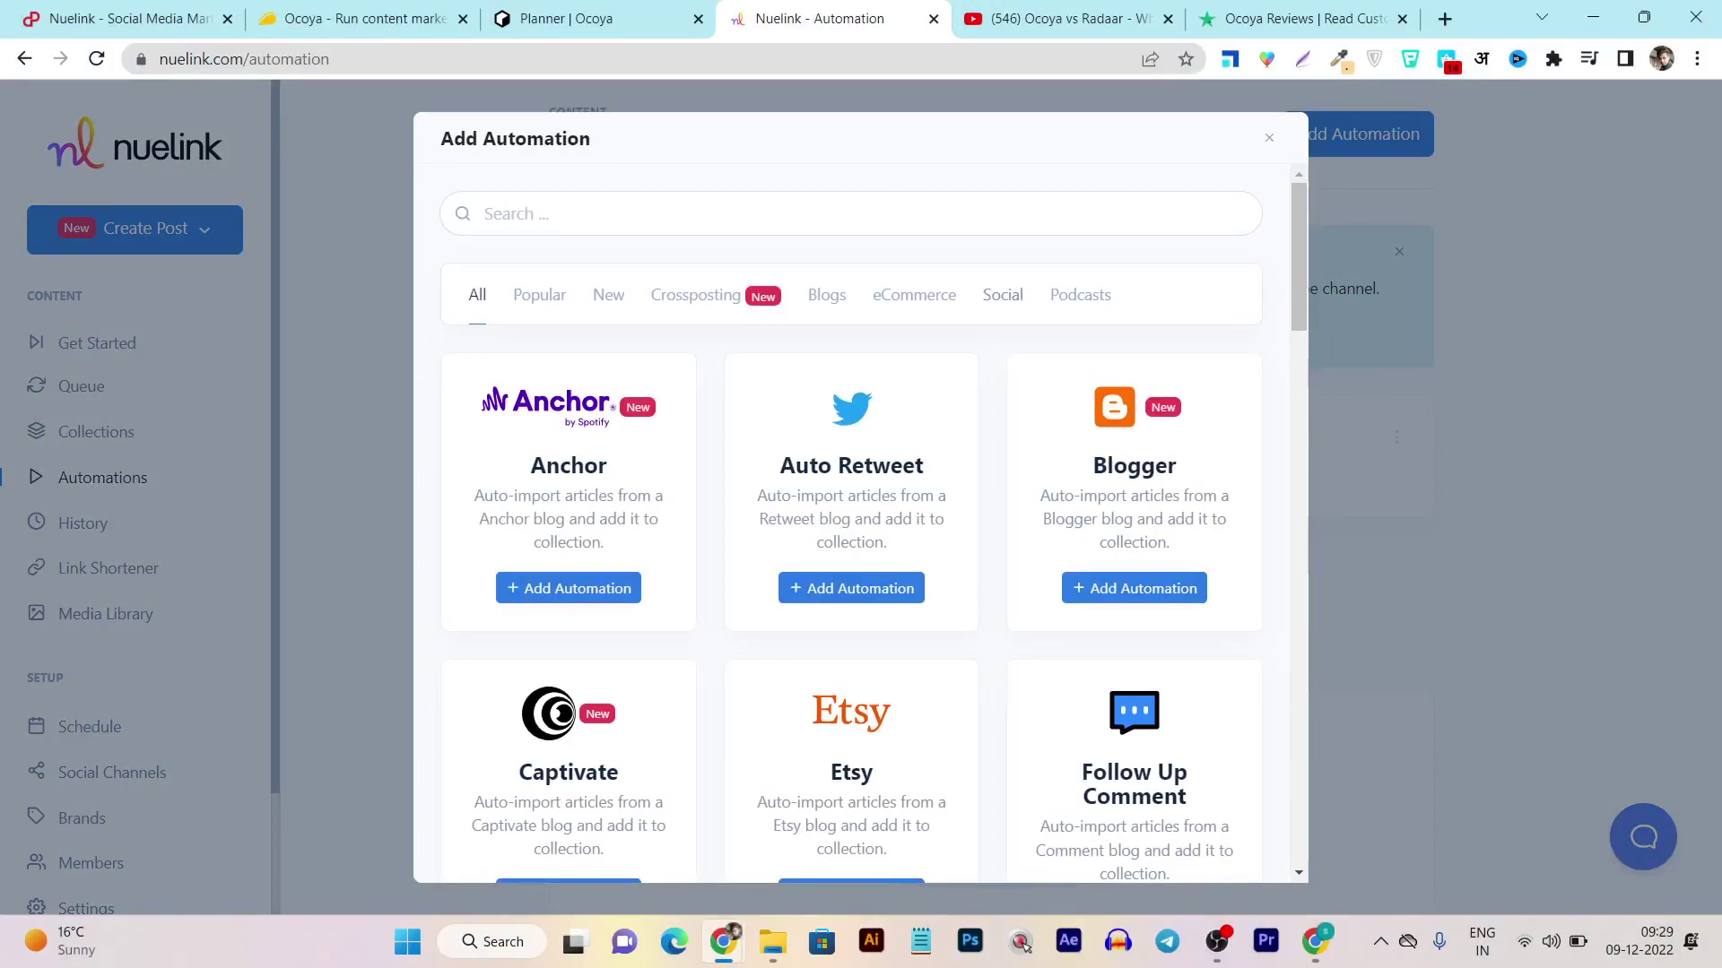
scroll(851, 524, "down", 2)
scroll(851, 524, "up", 2)
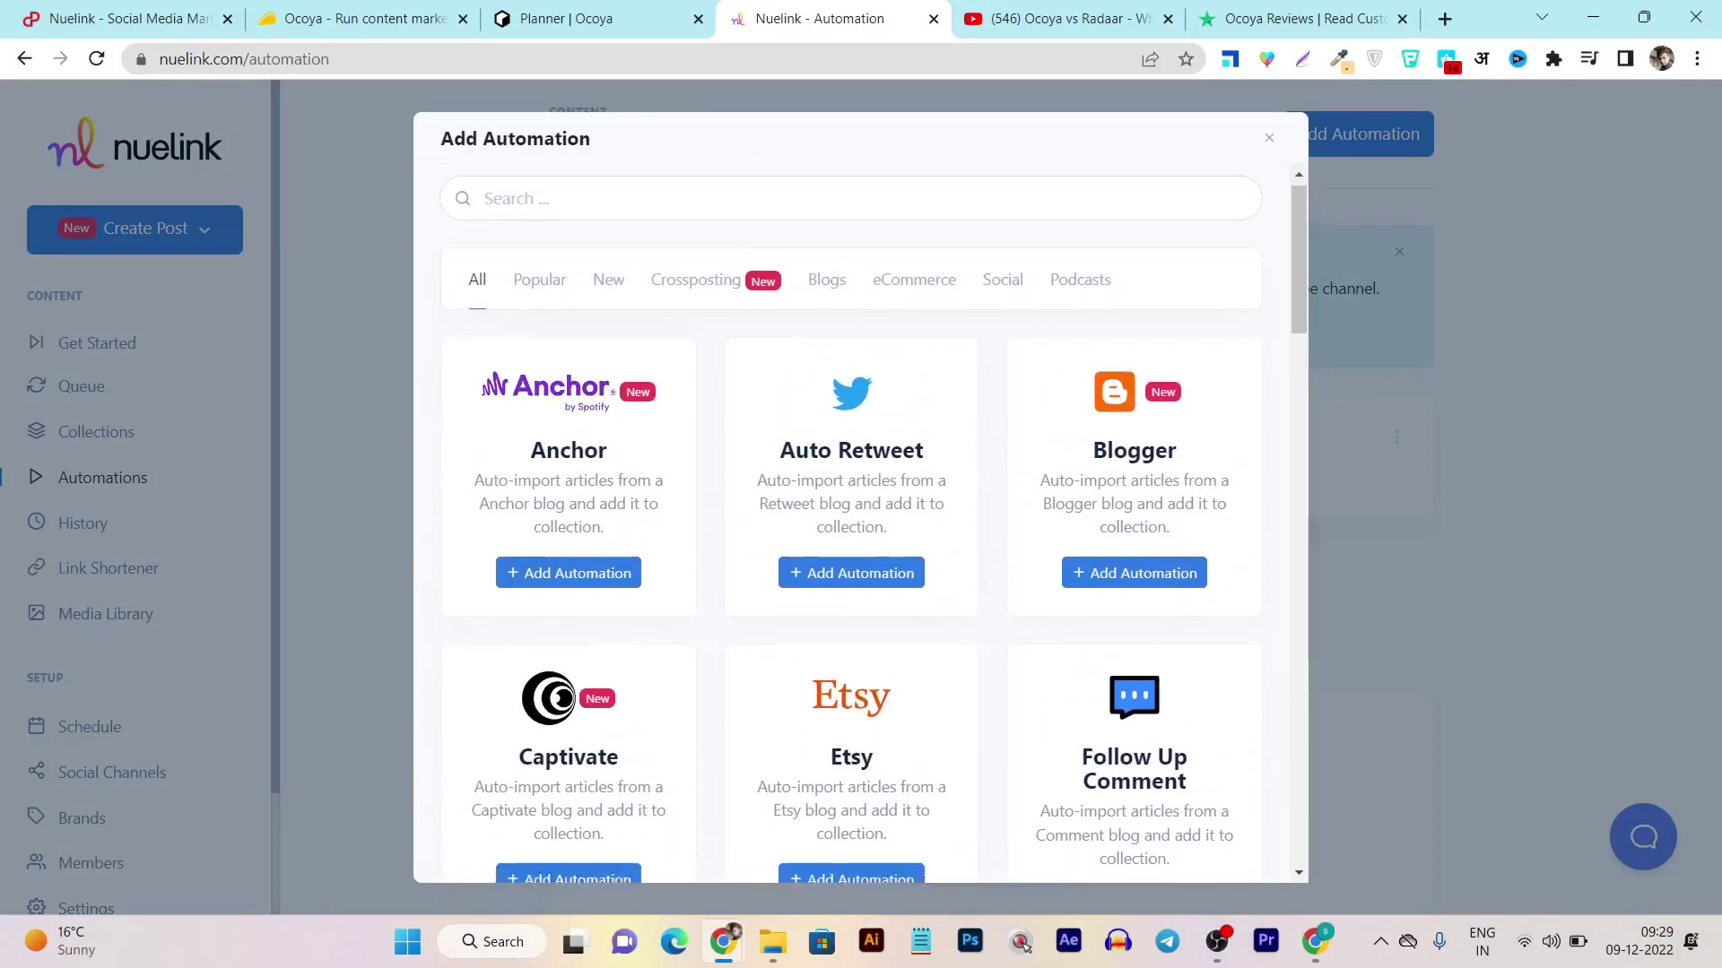
scroll(850, 524, "down", 5)
scroll(851, 525, "down", 6)
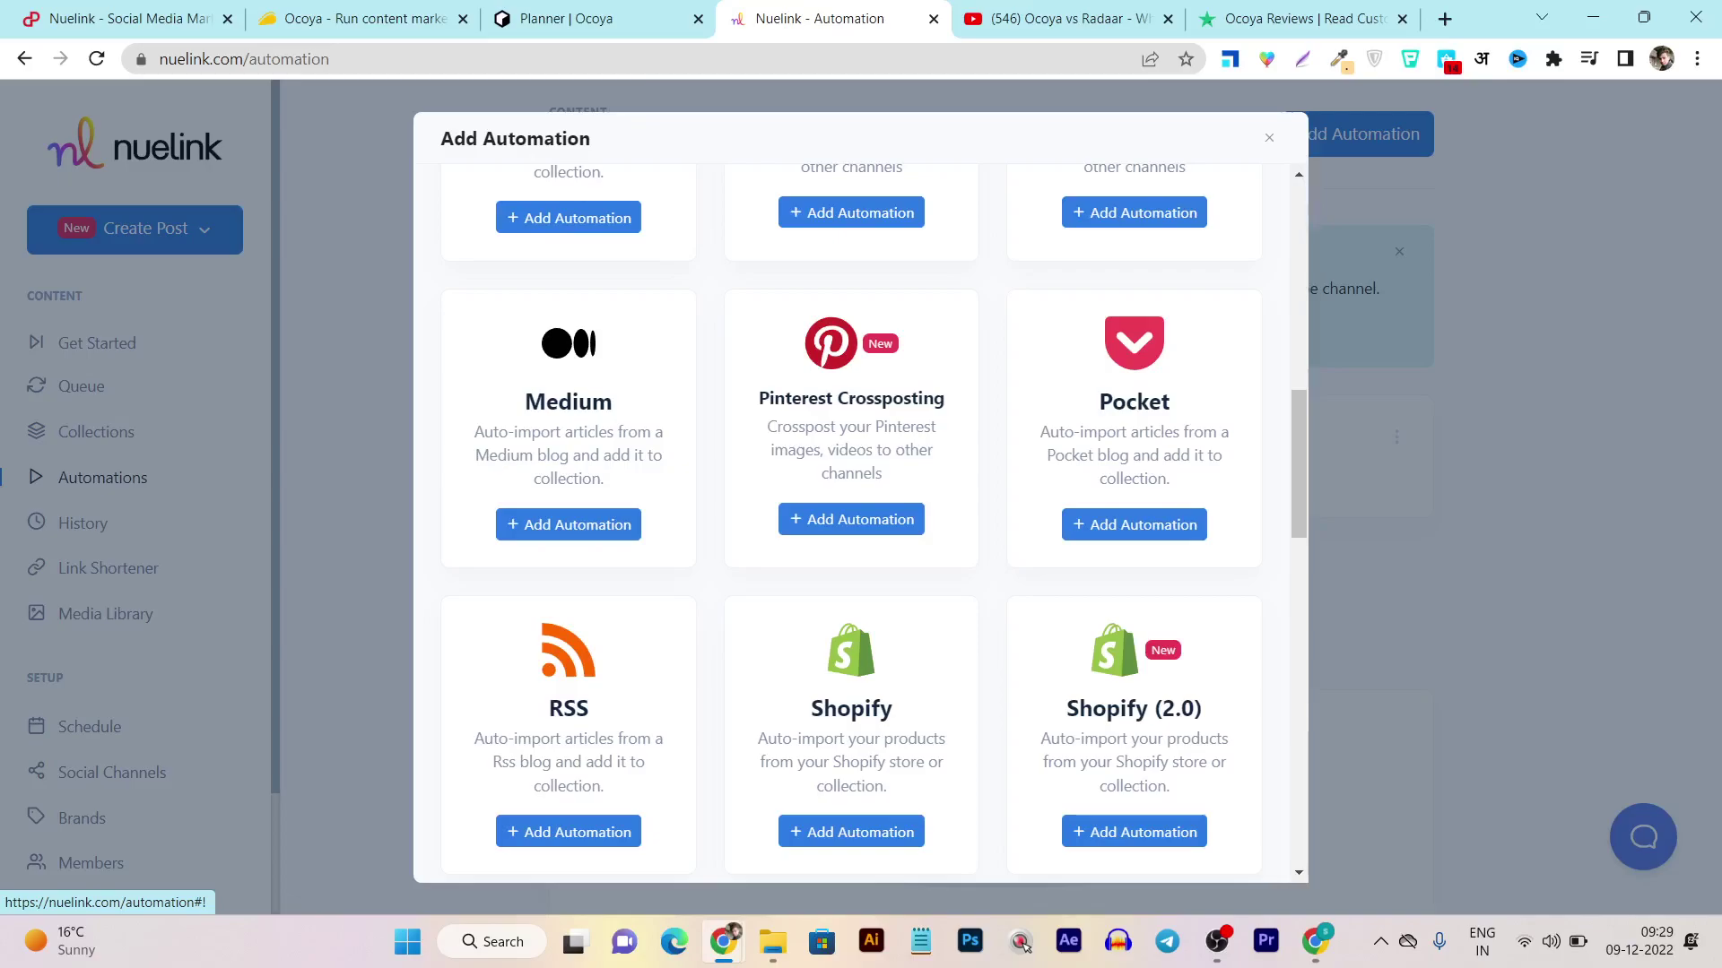
scroll(850, 525, "down", 4)
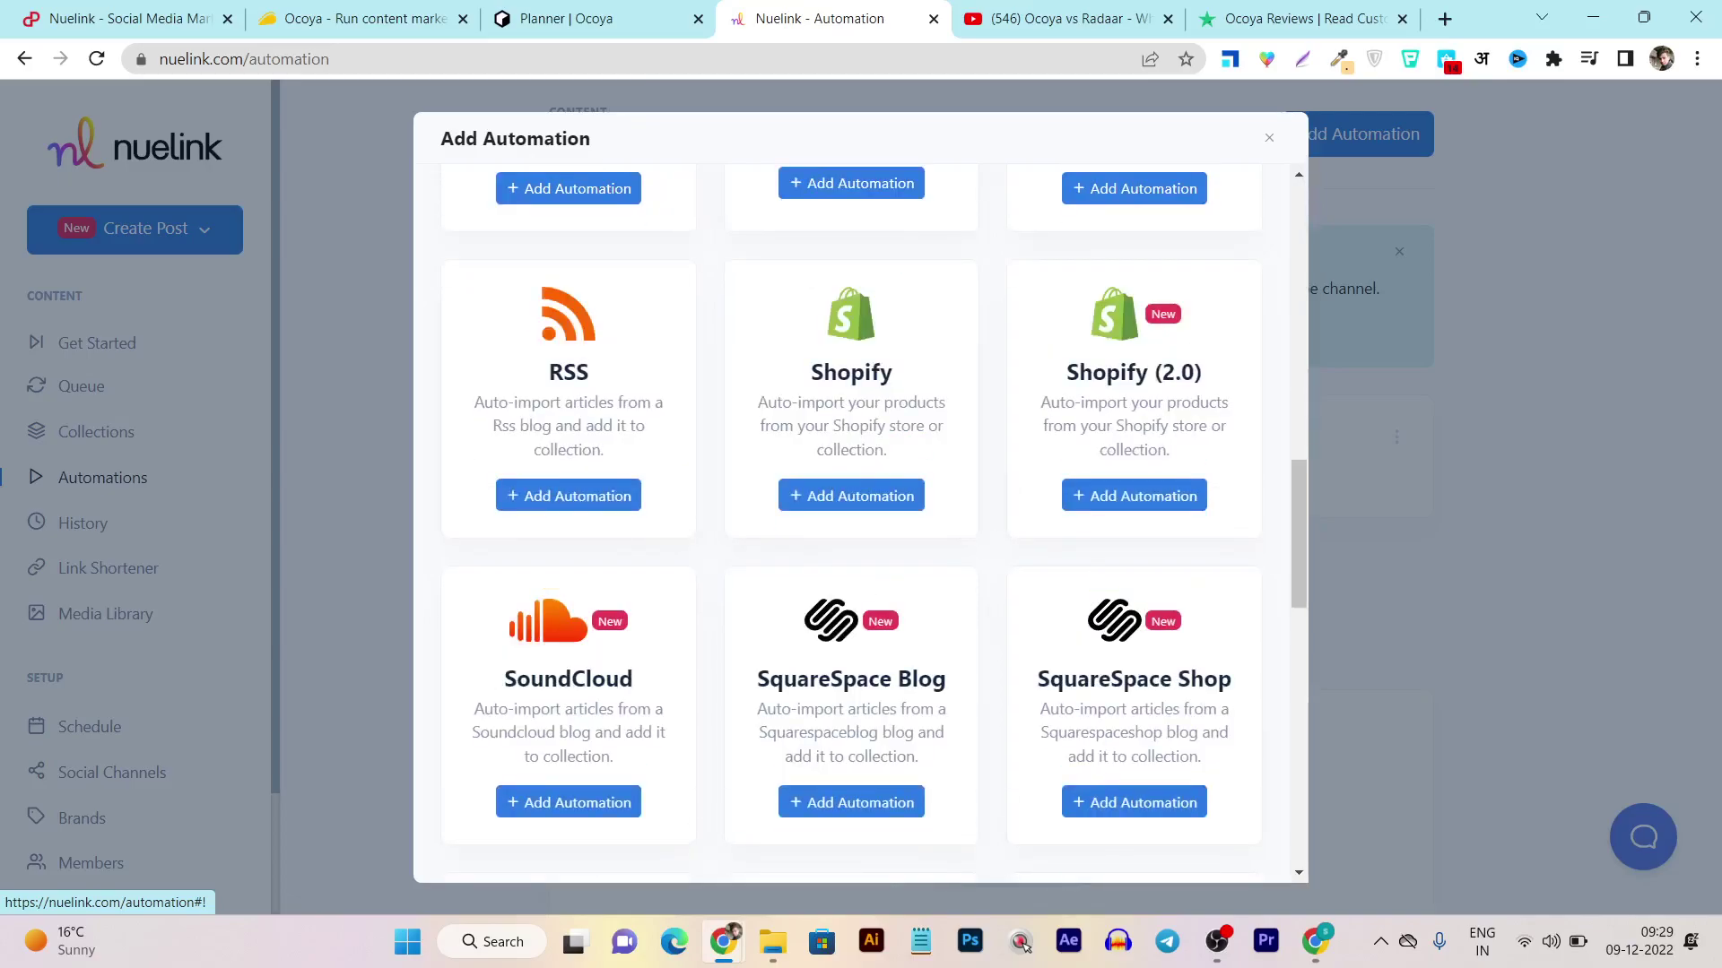
scroll(851, 524, "up", 5)
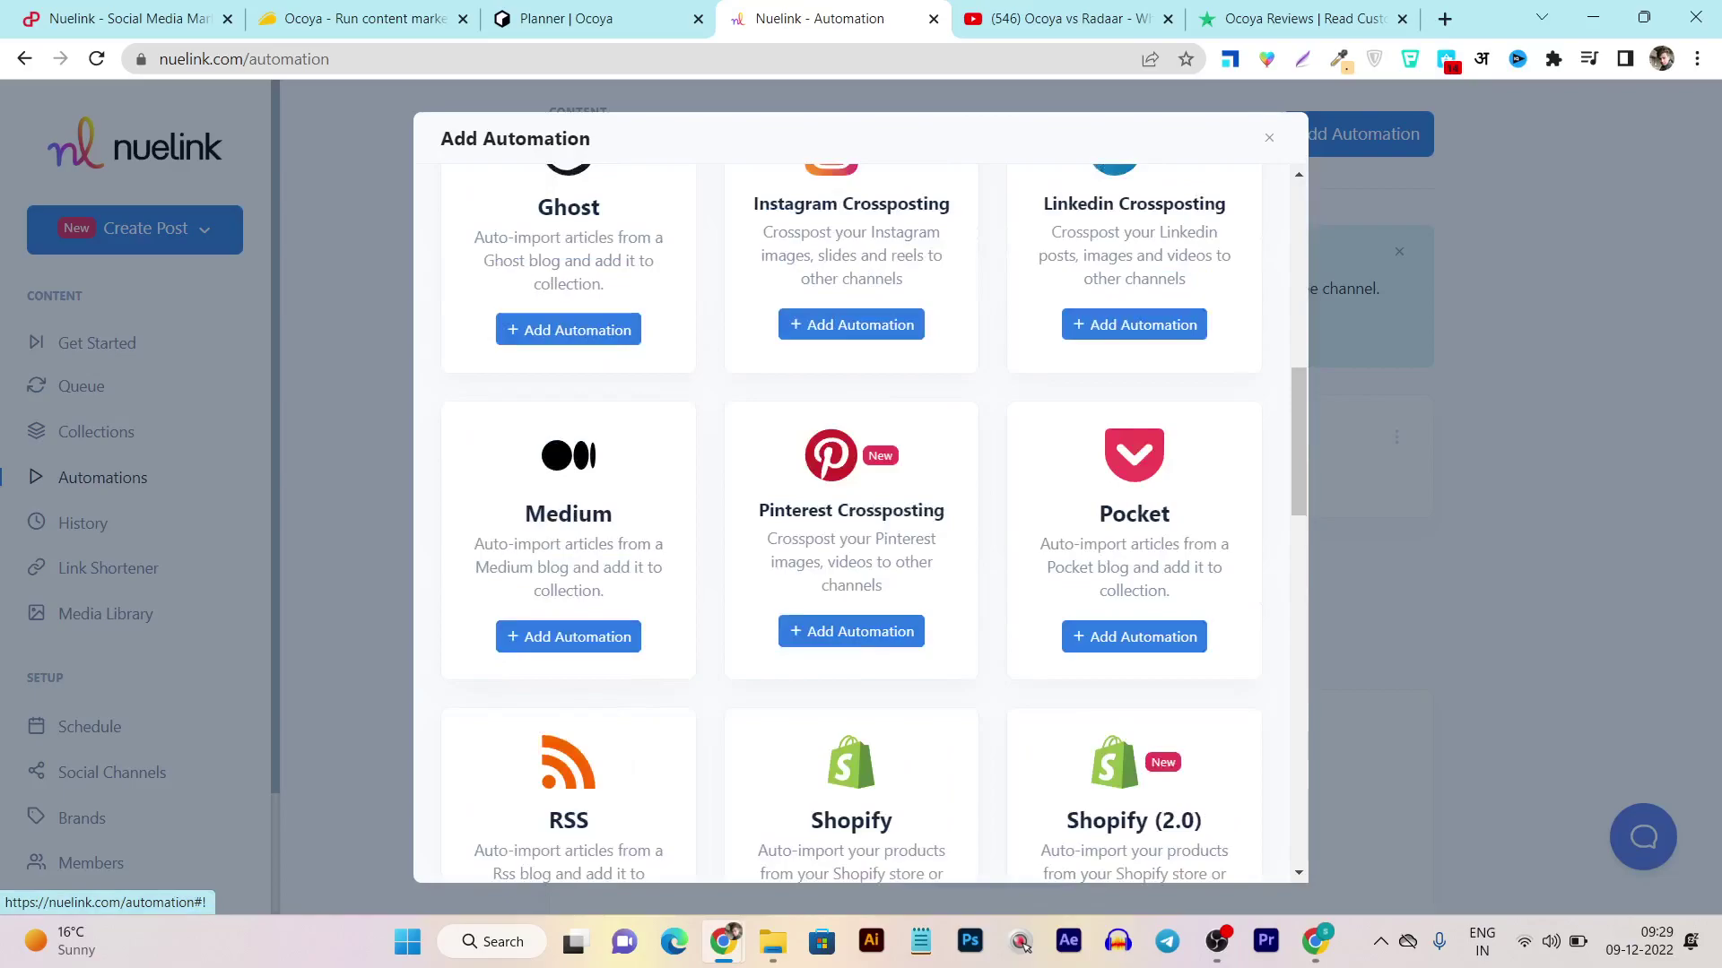
scroll(877, 525, "up", 1)
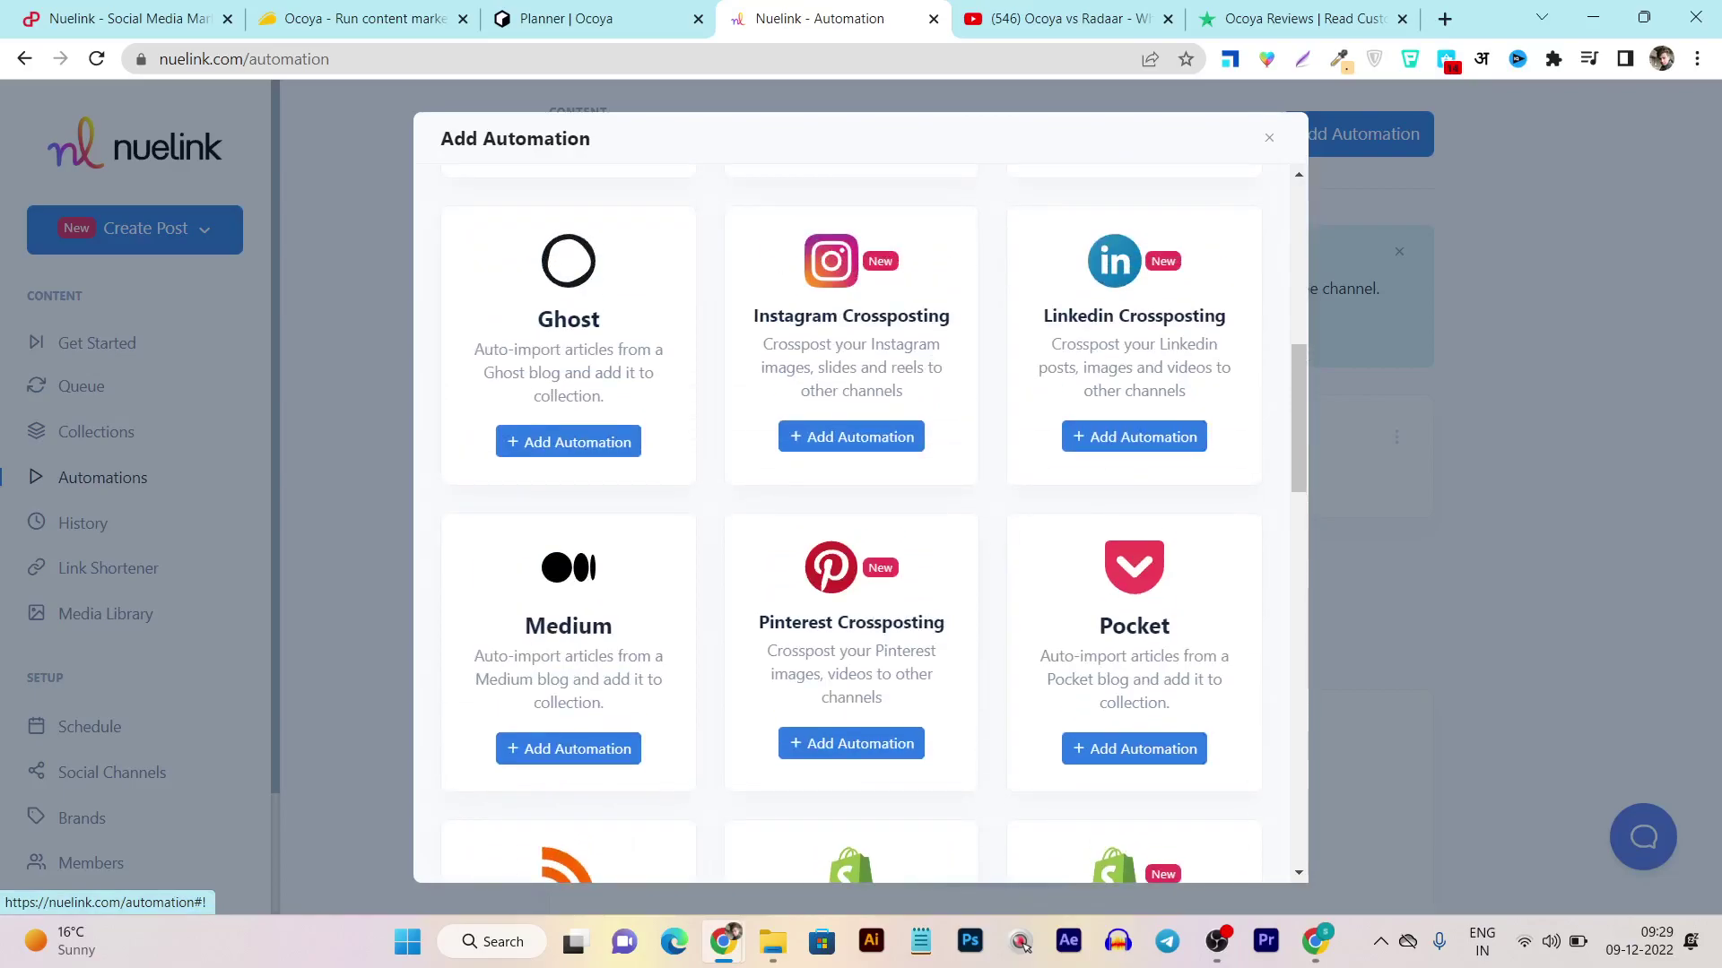
scroll(877, 525, "up", 2)
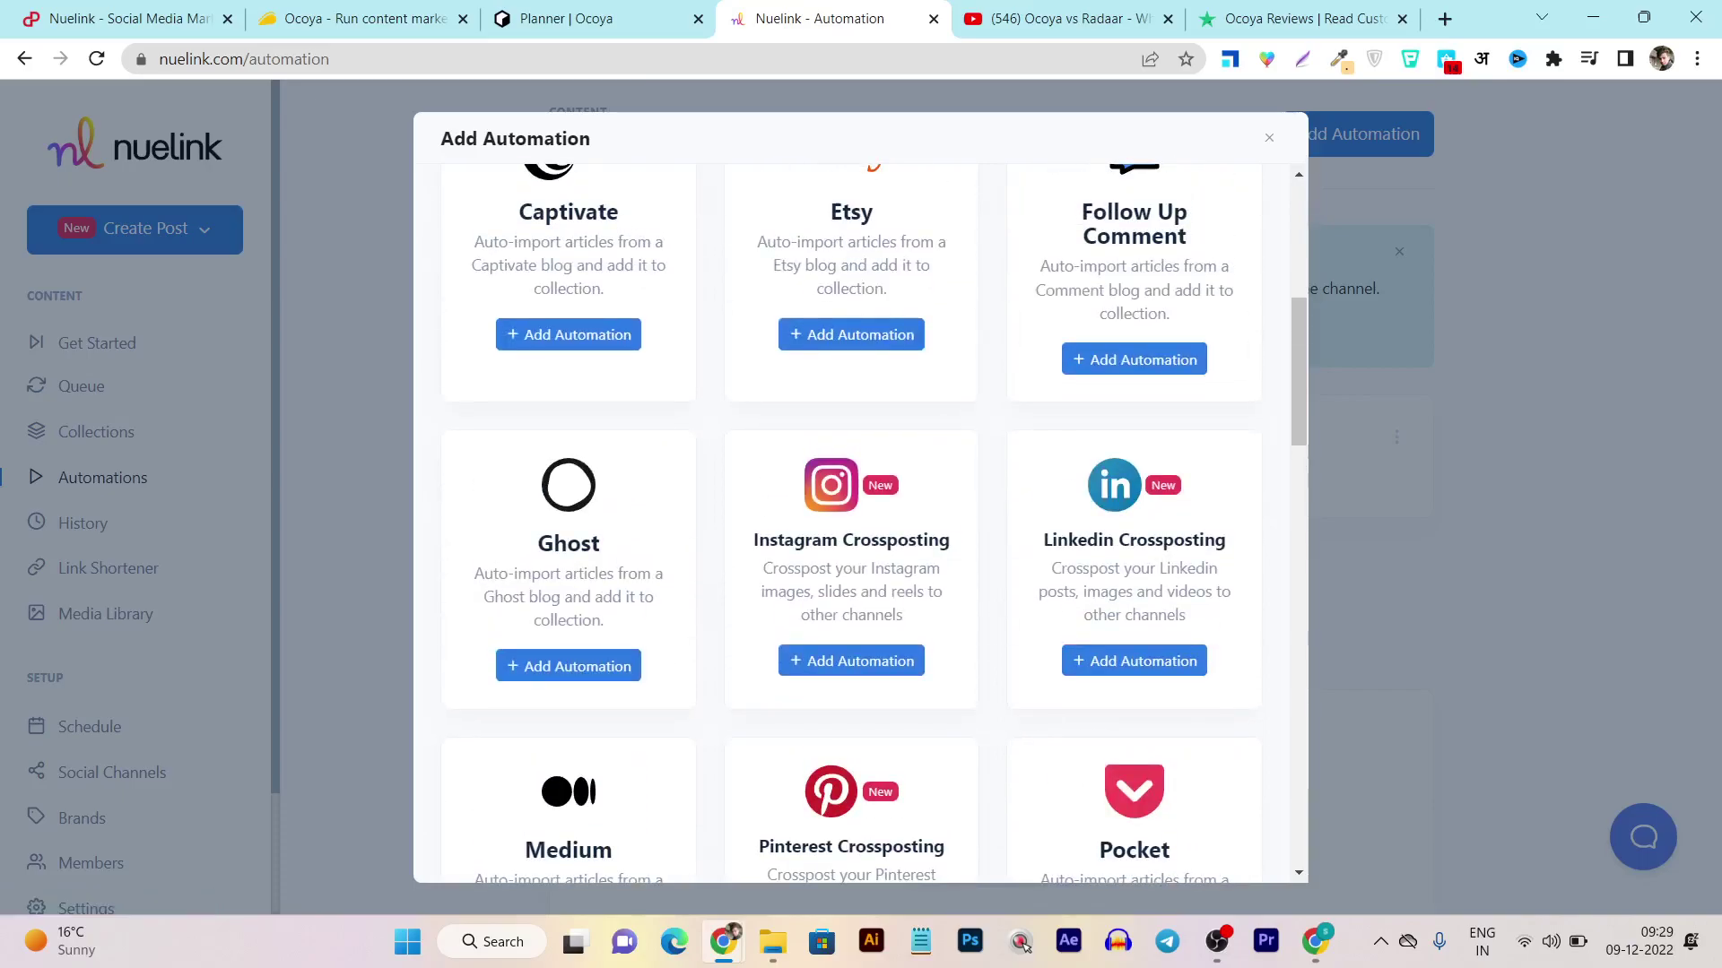
scroll(877, 524, "up", 3)
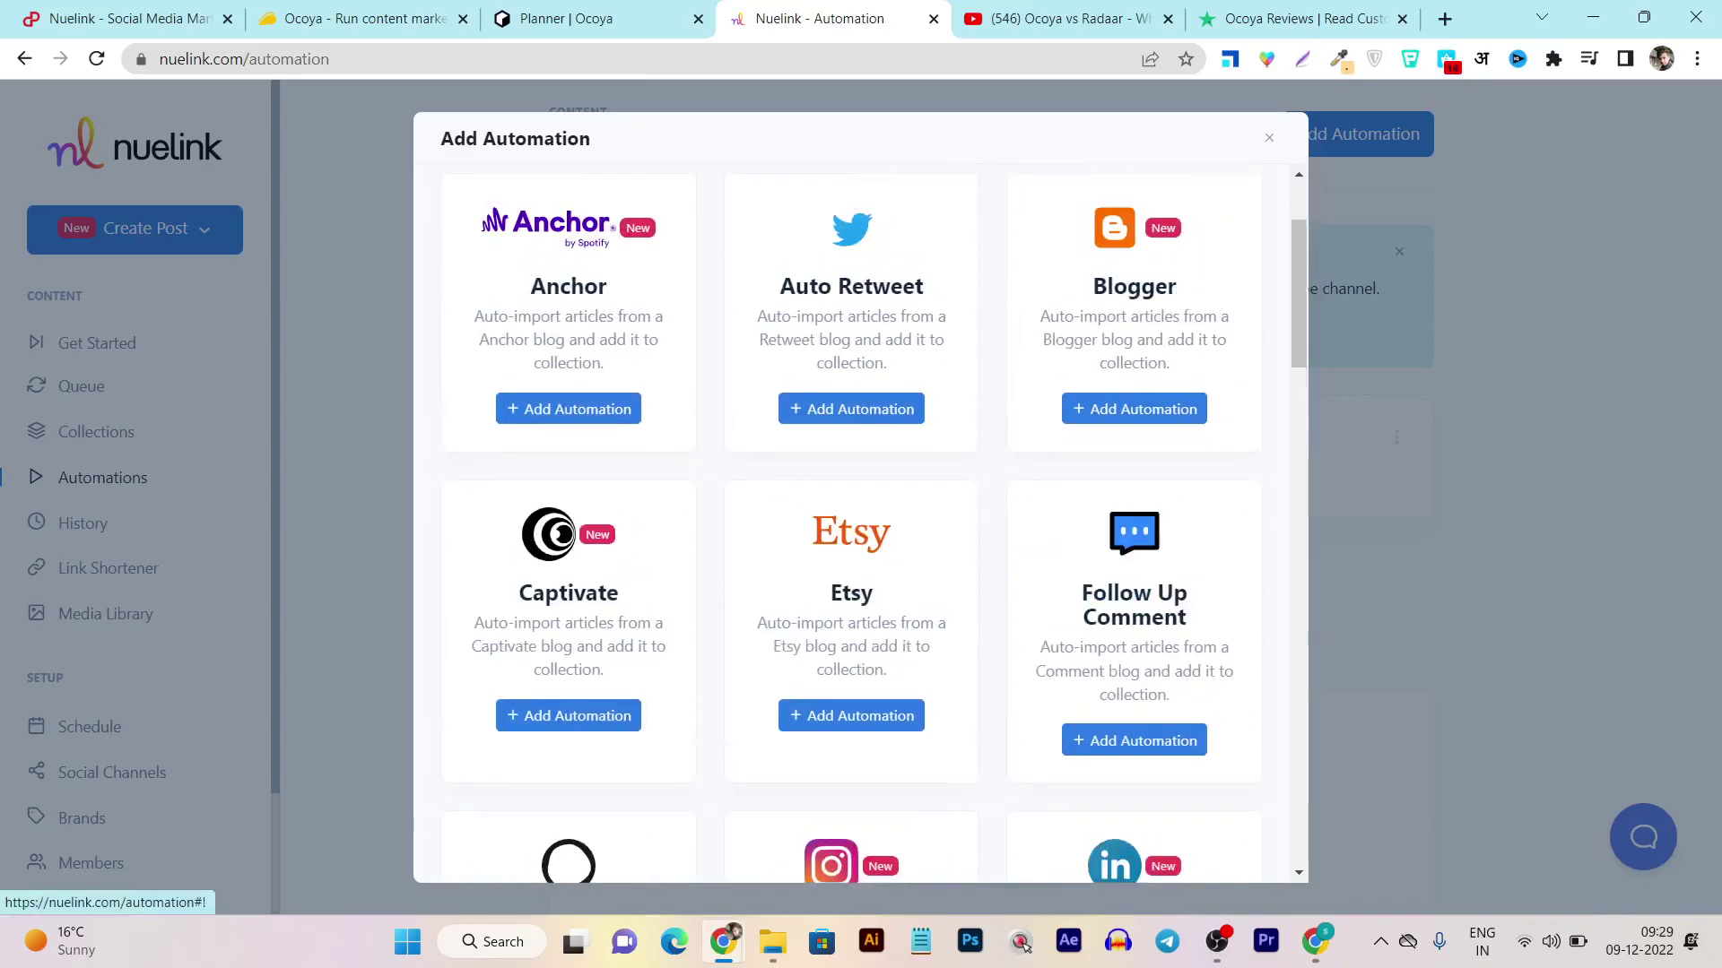
scroll(877, 524, "up", 2)
key("Escape")
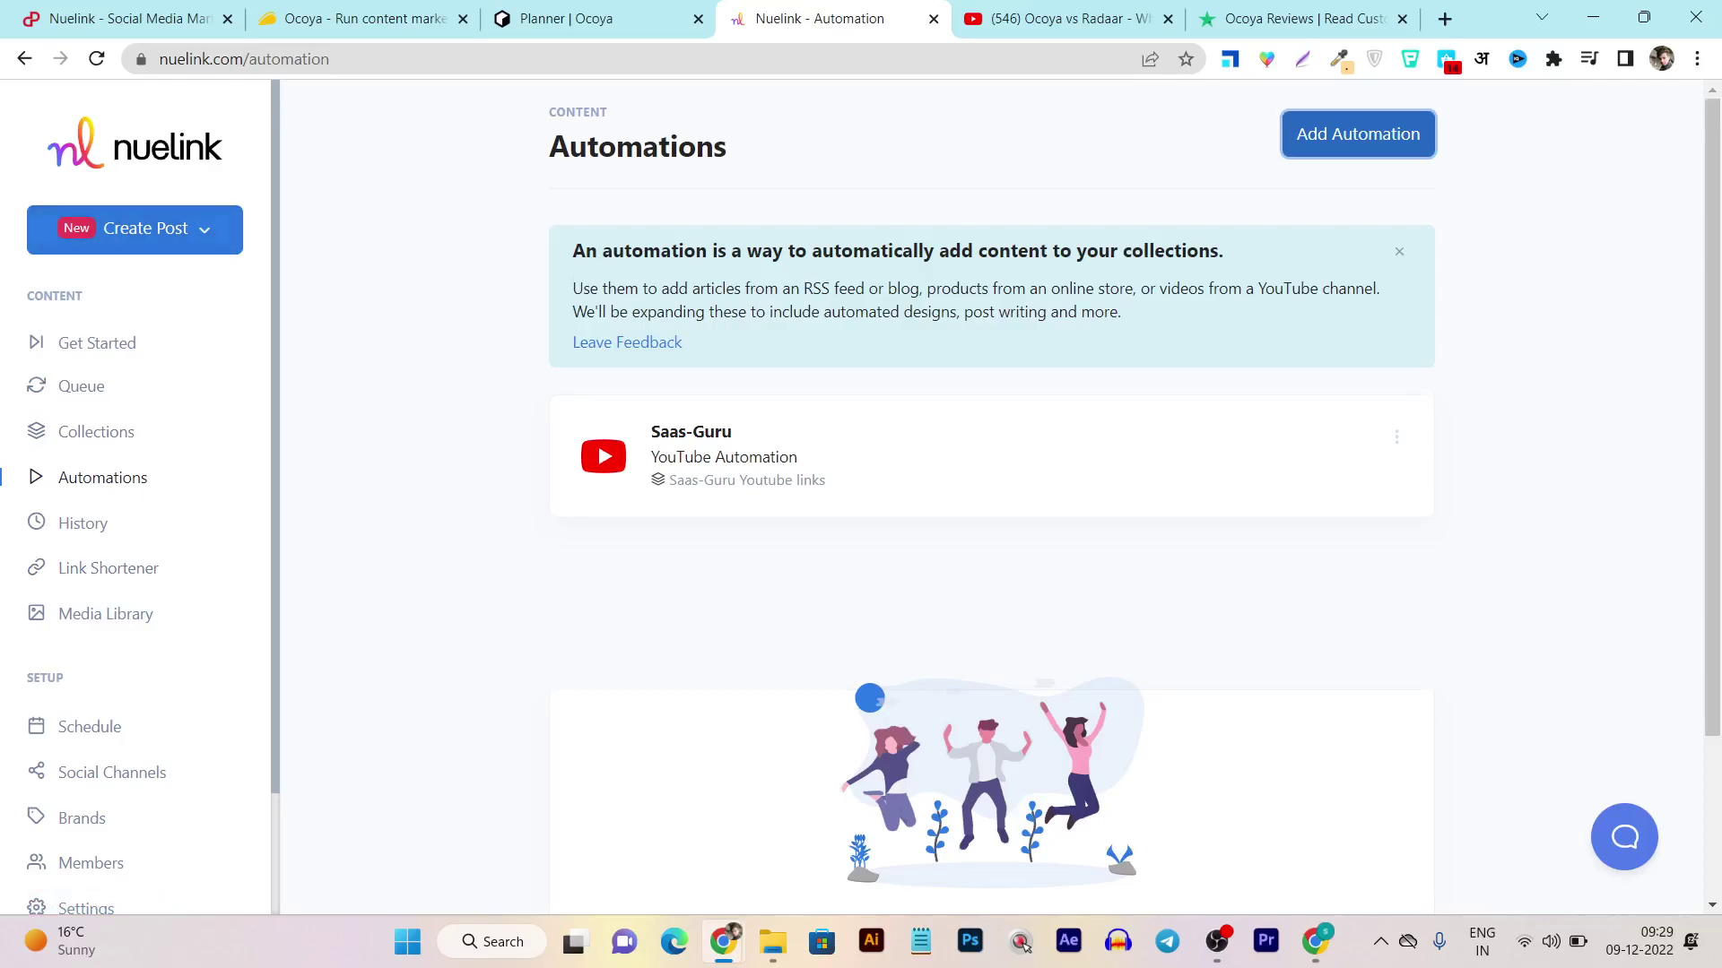
Look over Nuelink's Automations page and navigation sections, comparing them with Ocoya's Planner calendar and sections
scroll(991, 494, "down", 3)
scroll(134, 628, "down", 2)
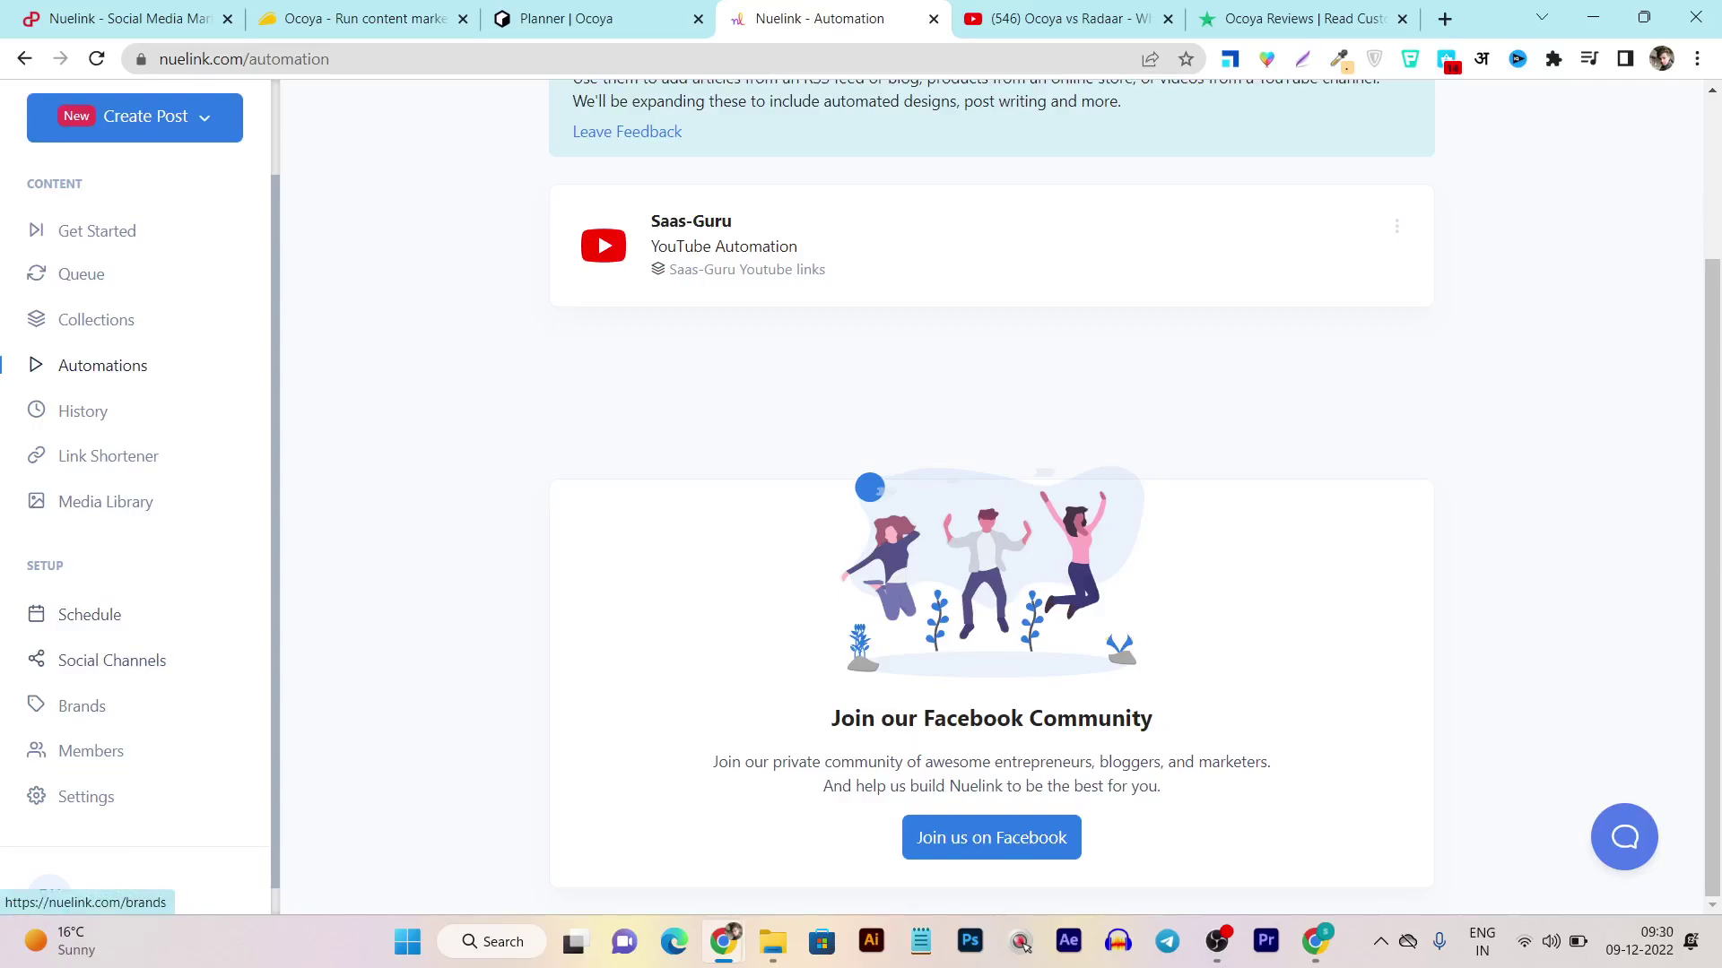
scroll(139, 493, "up", 2)
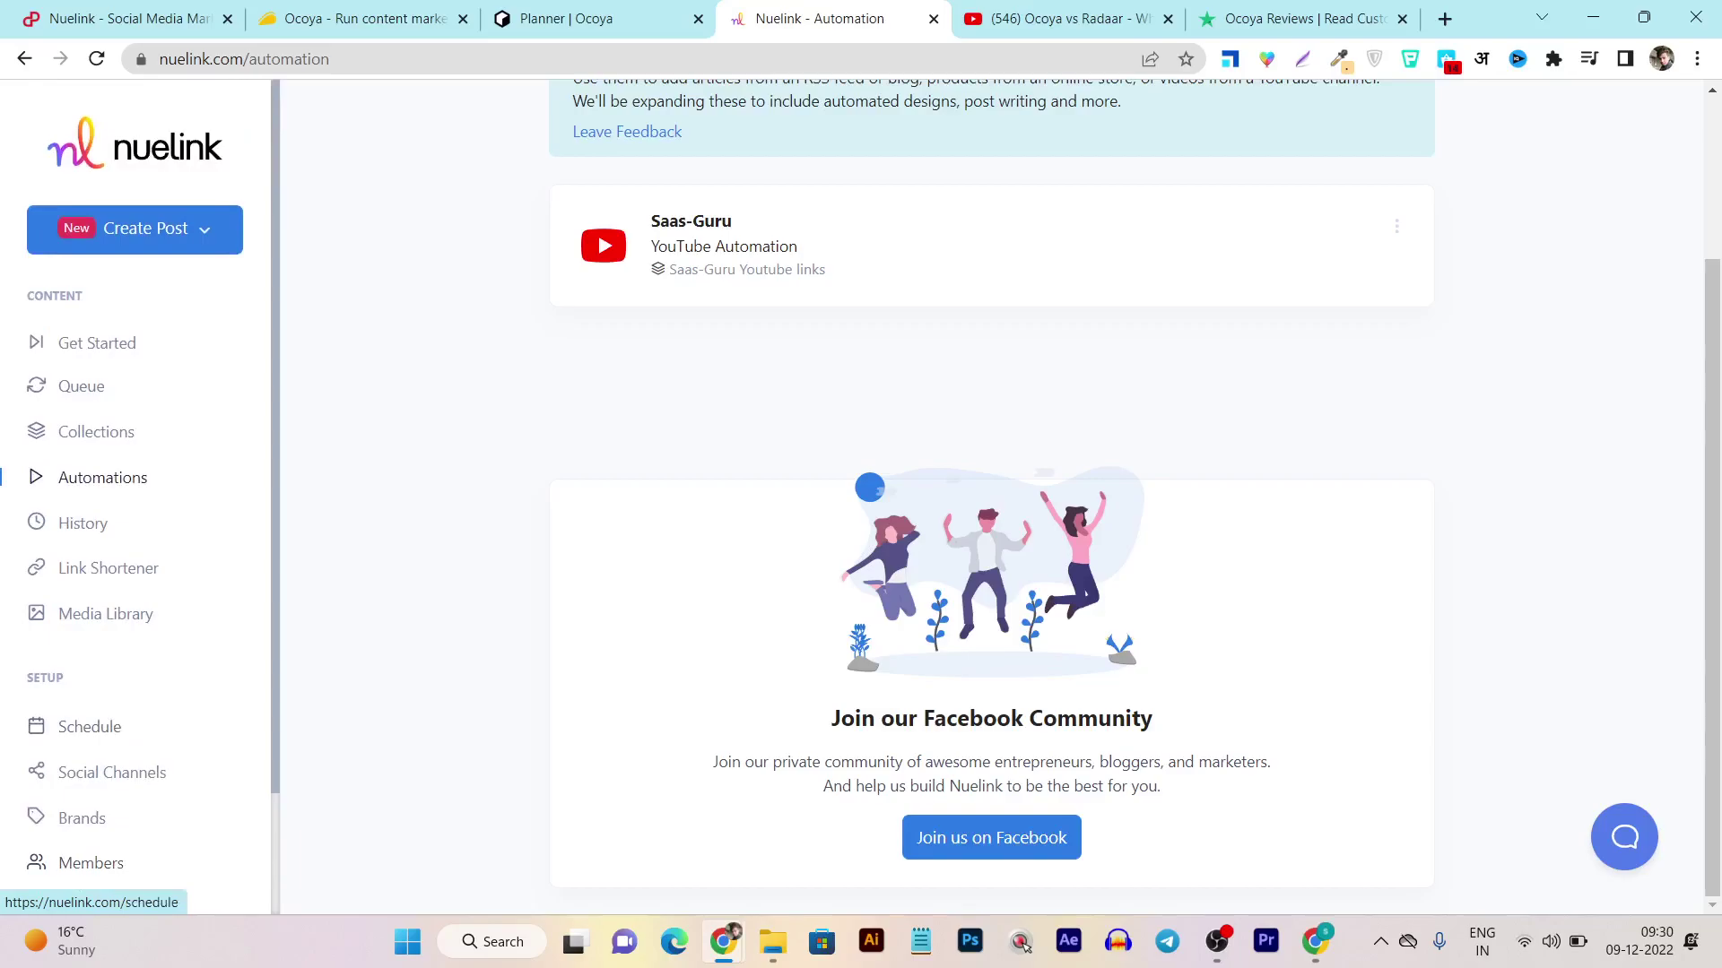
scroll(991, 494, "up", 2)
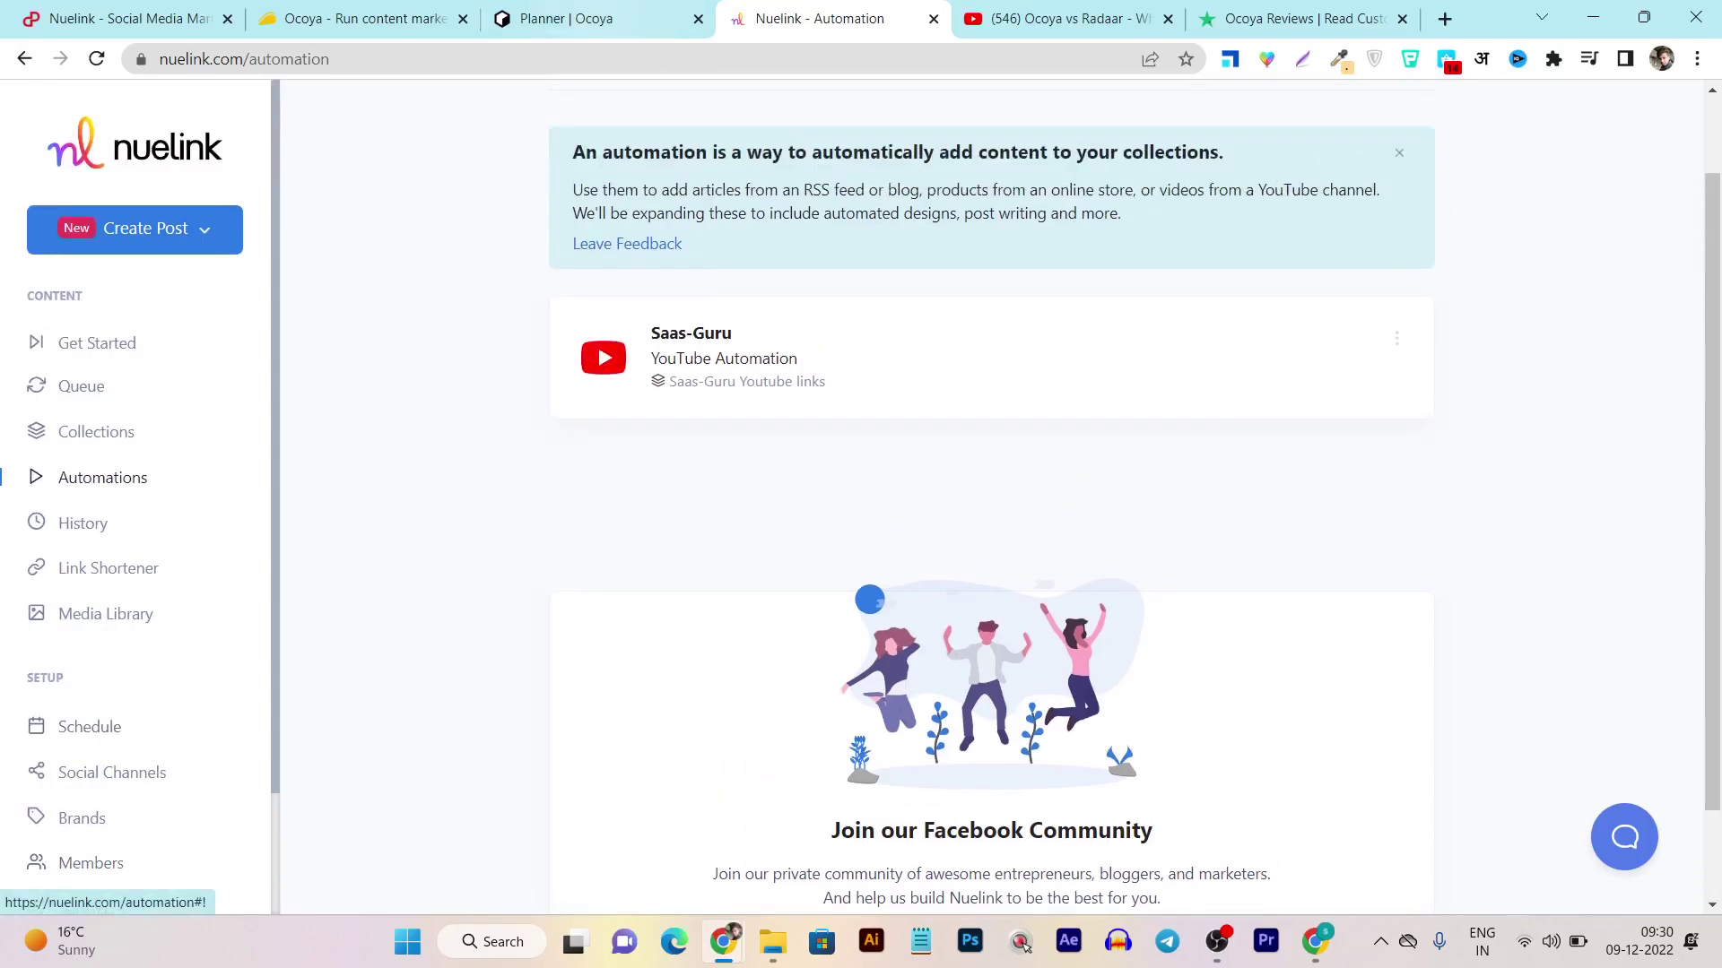
left_click(574, 18)
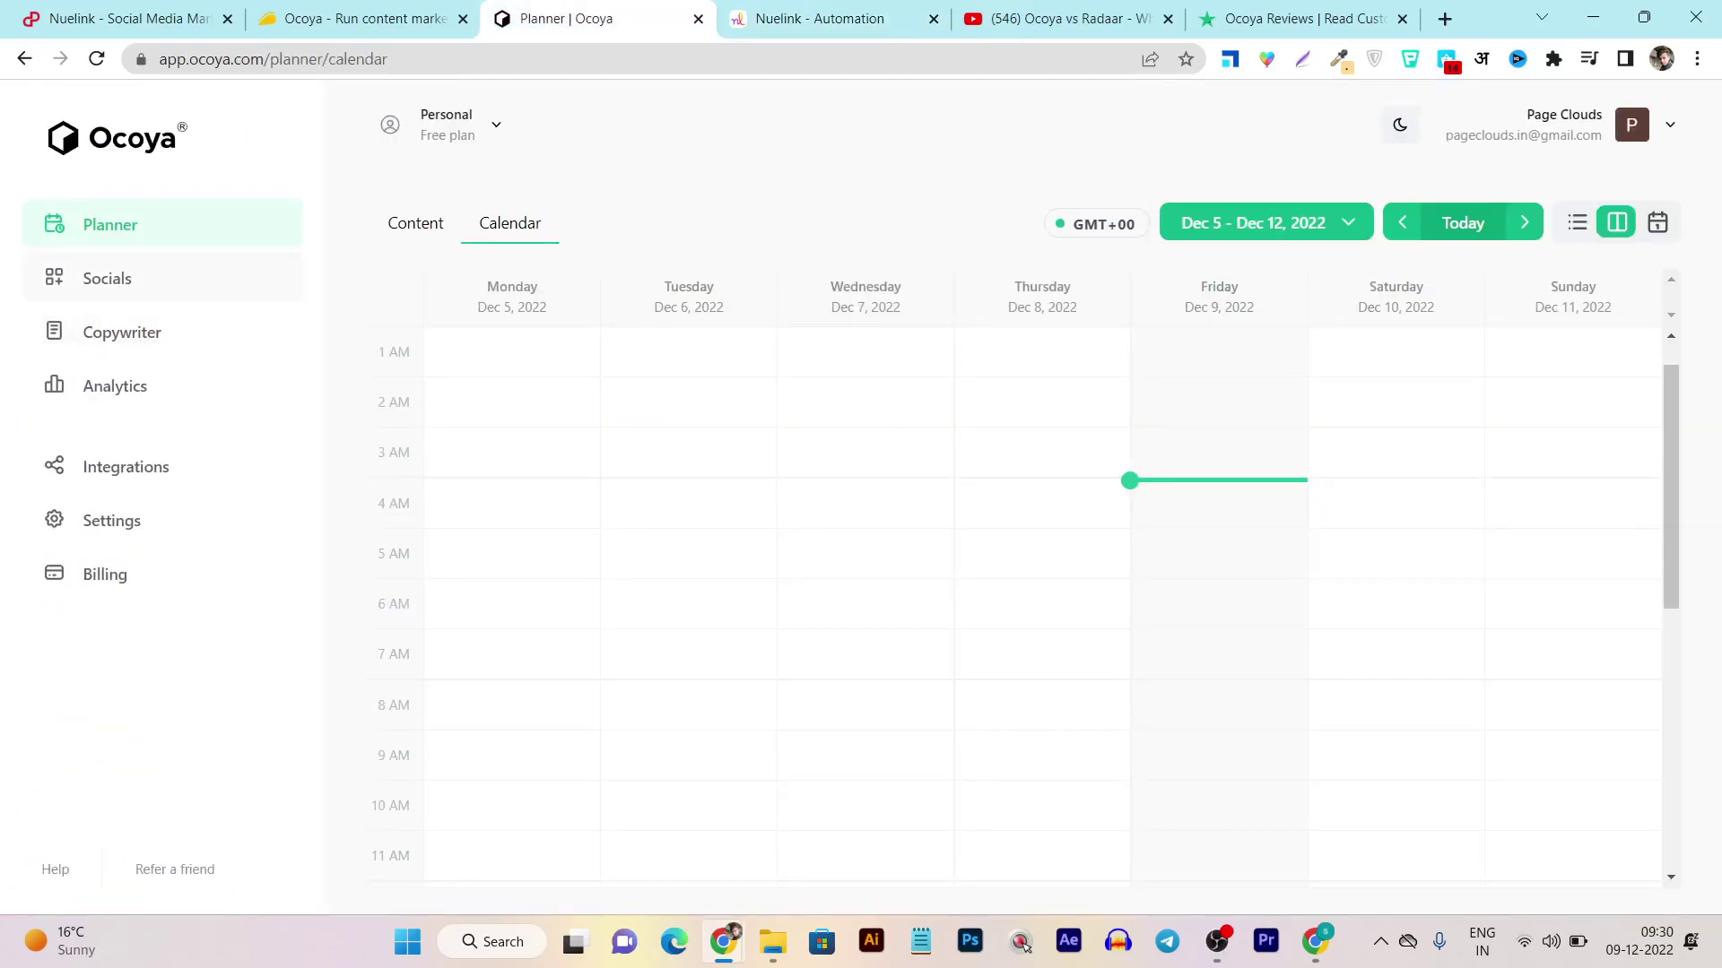
left_click(820, 17)
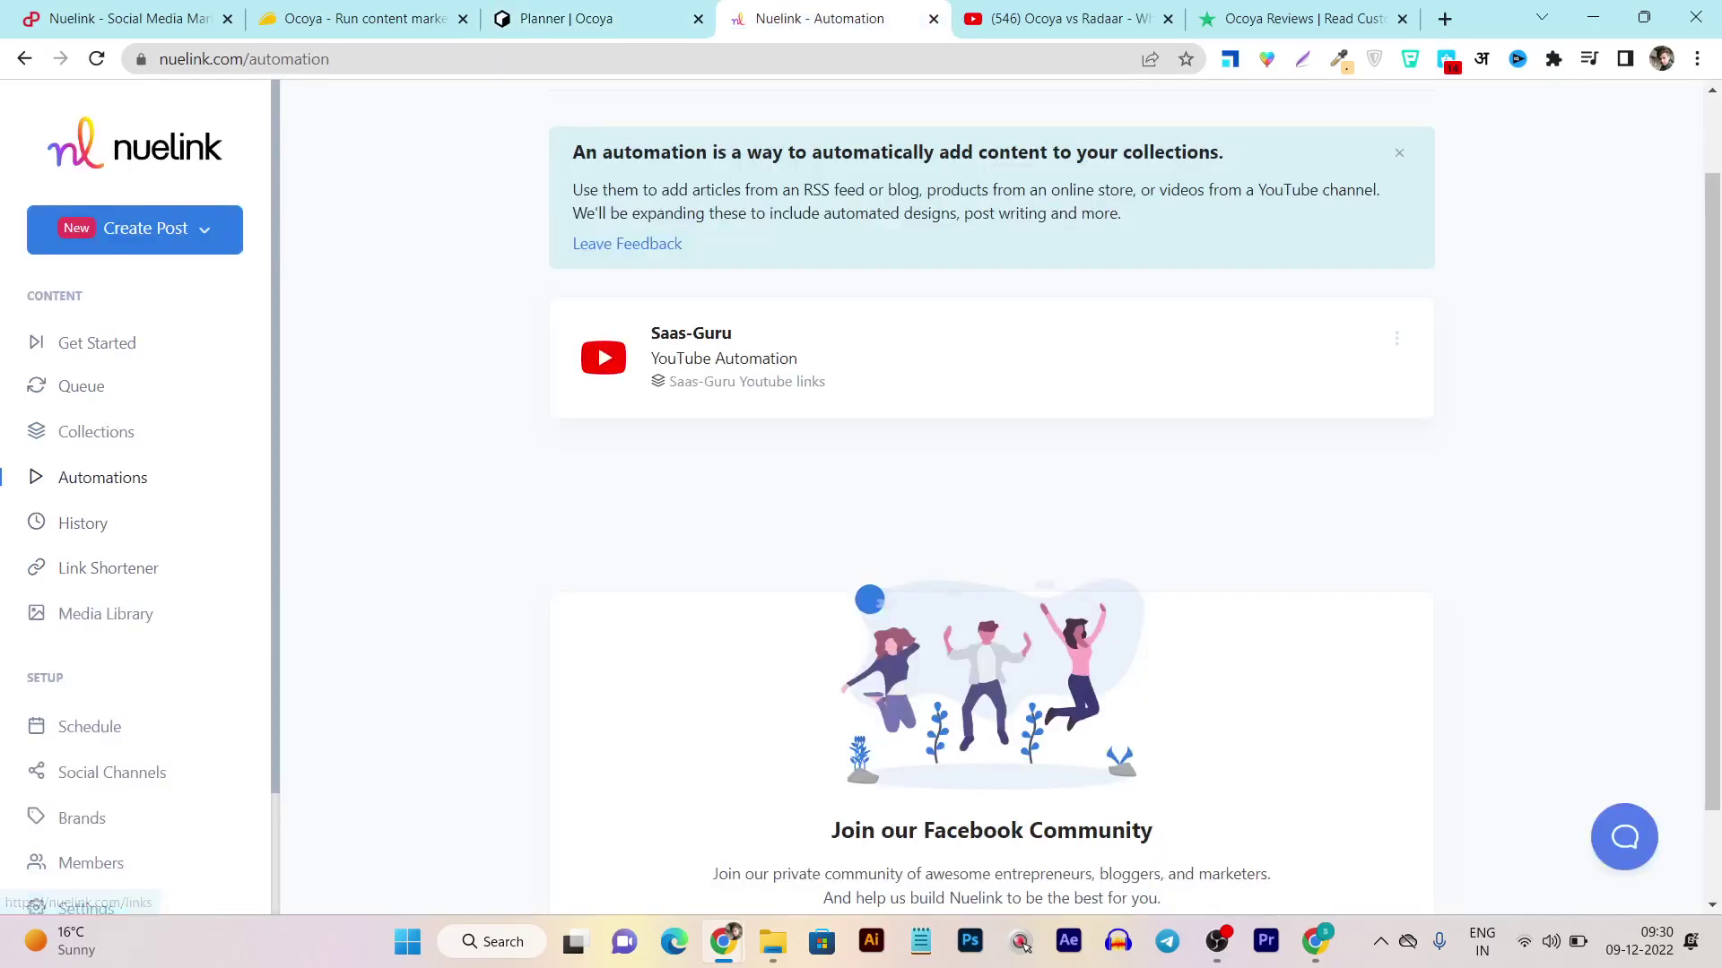
left_click(574, 17)
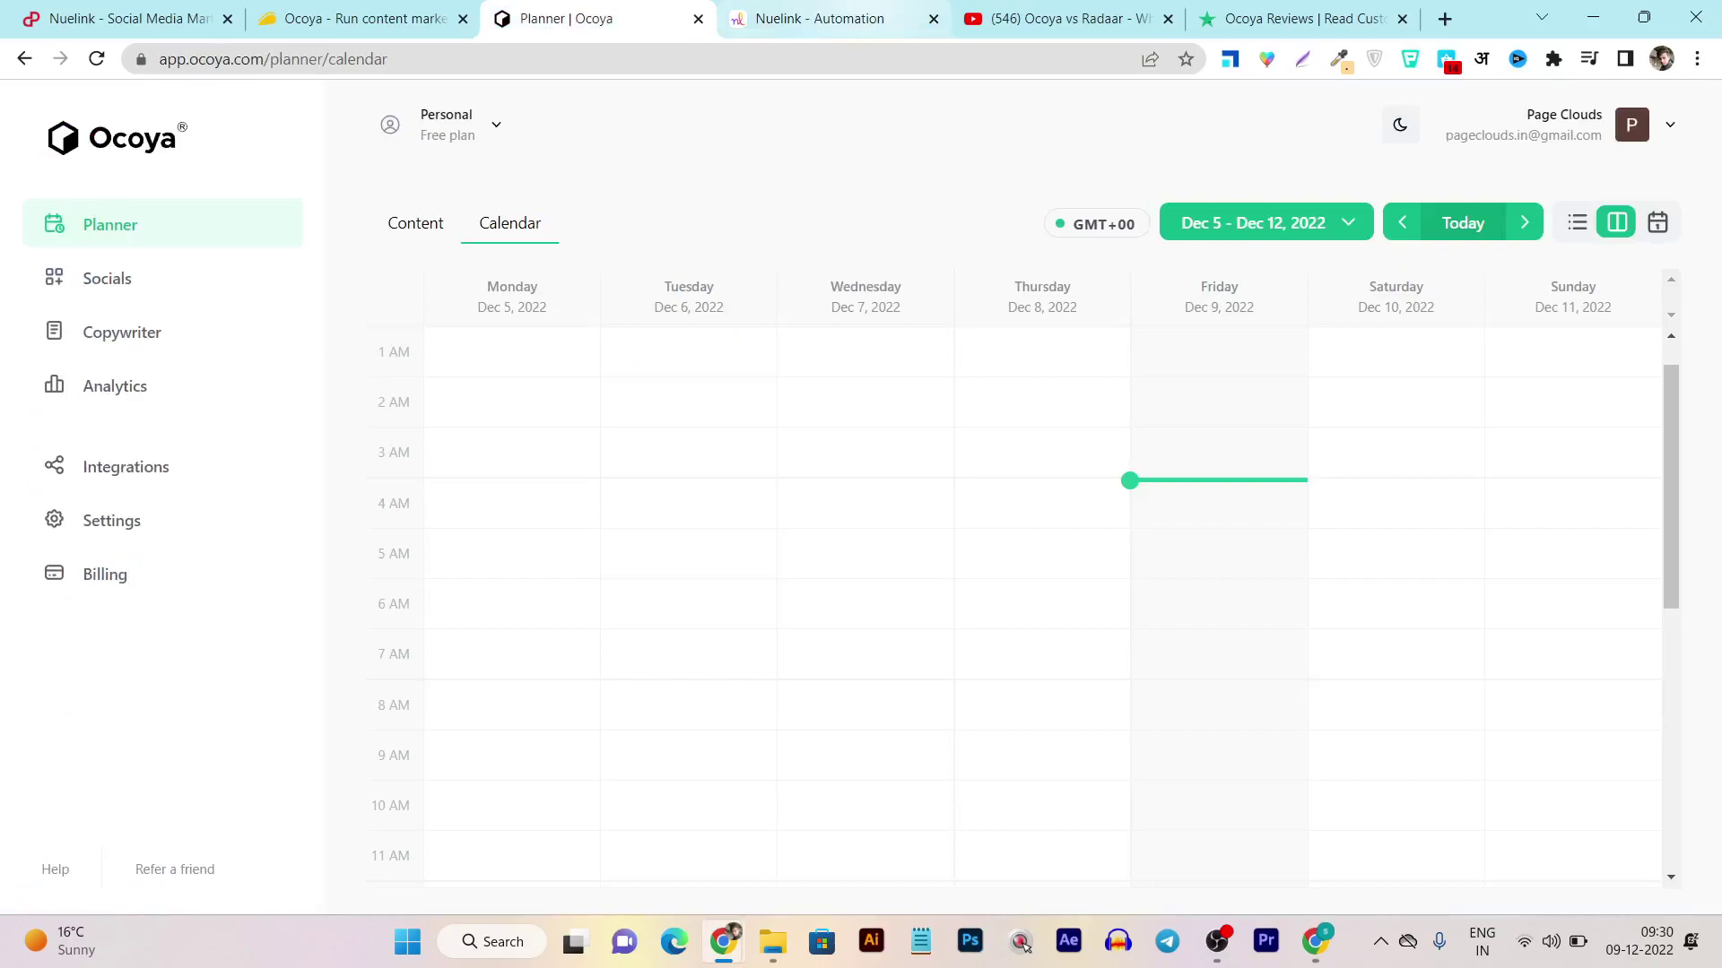
left_click(821, 18)
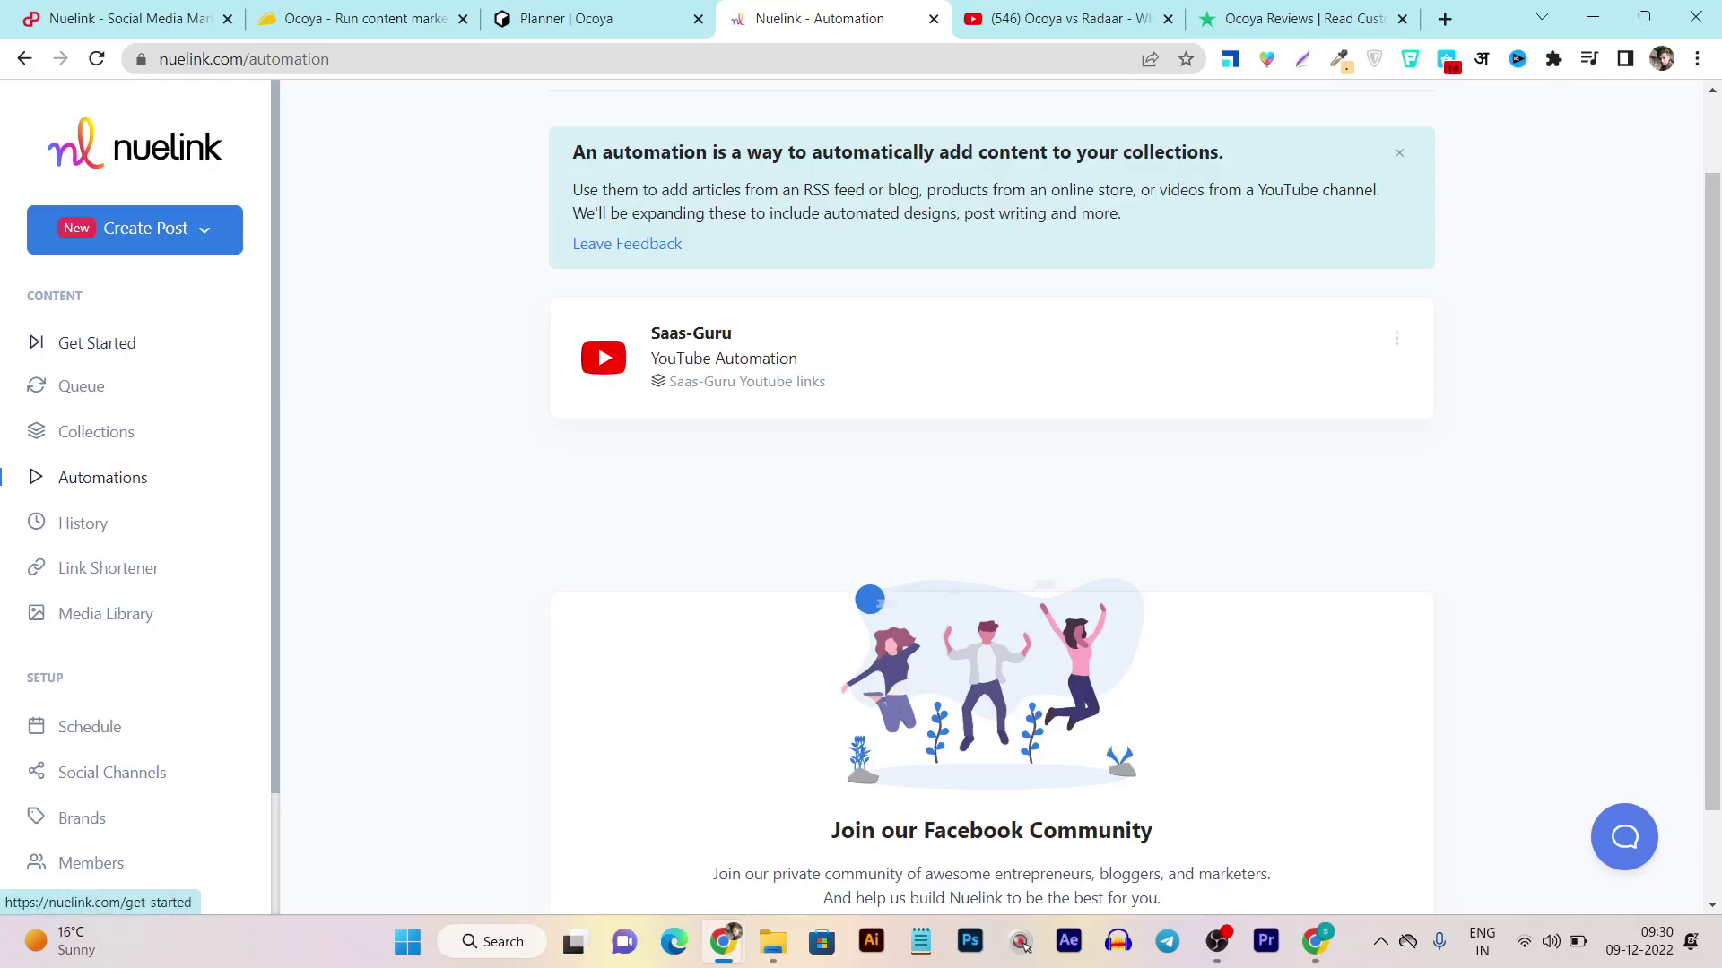
Switch to Ocoya's Planner calendar and preview it in the dark theme
left_click(574, 18)
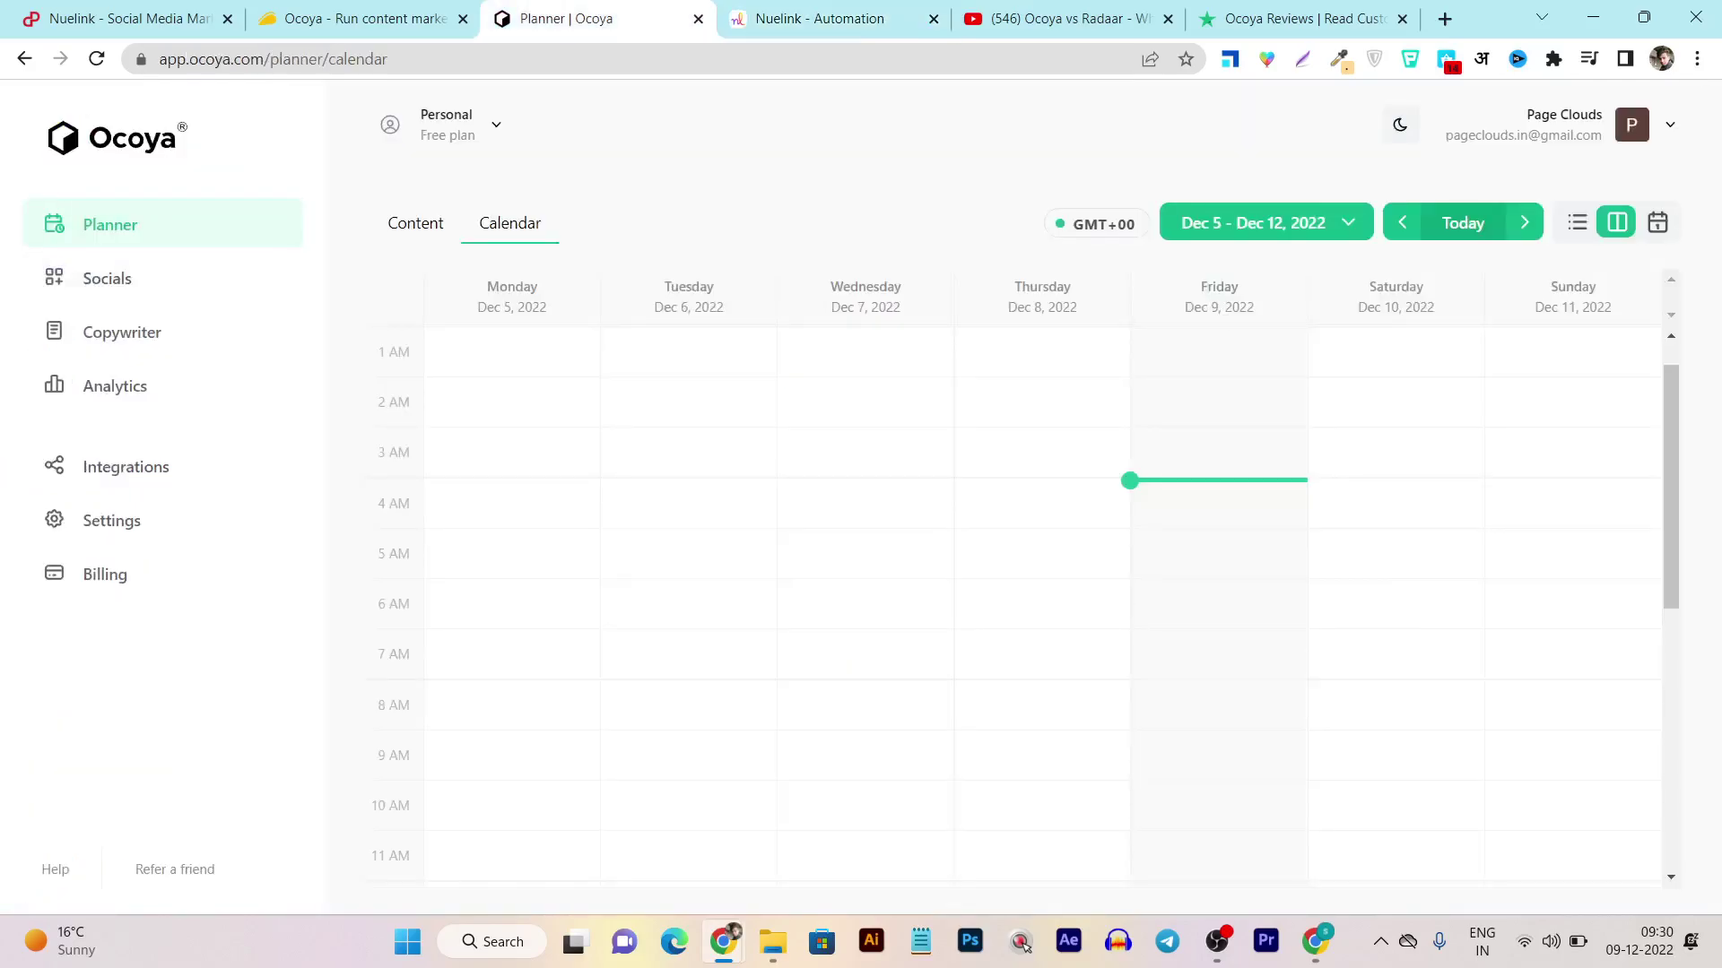
left_click(1400, 124)
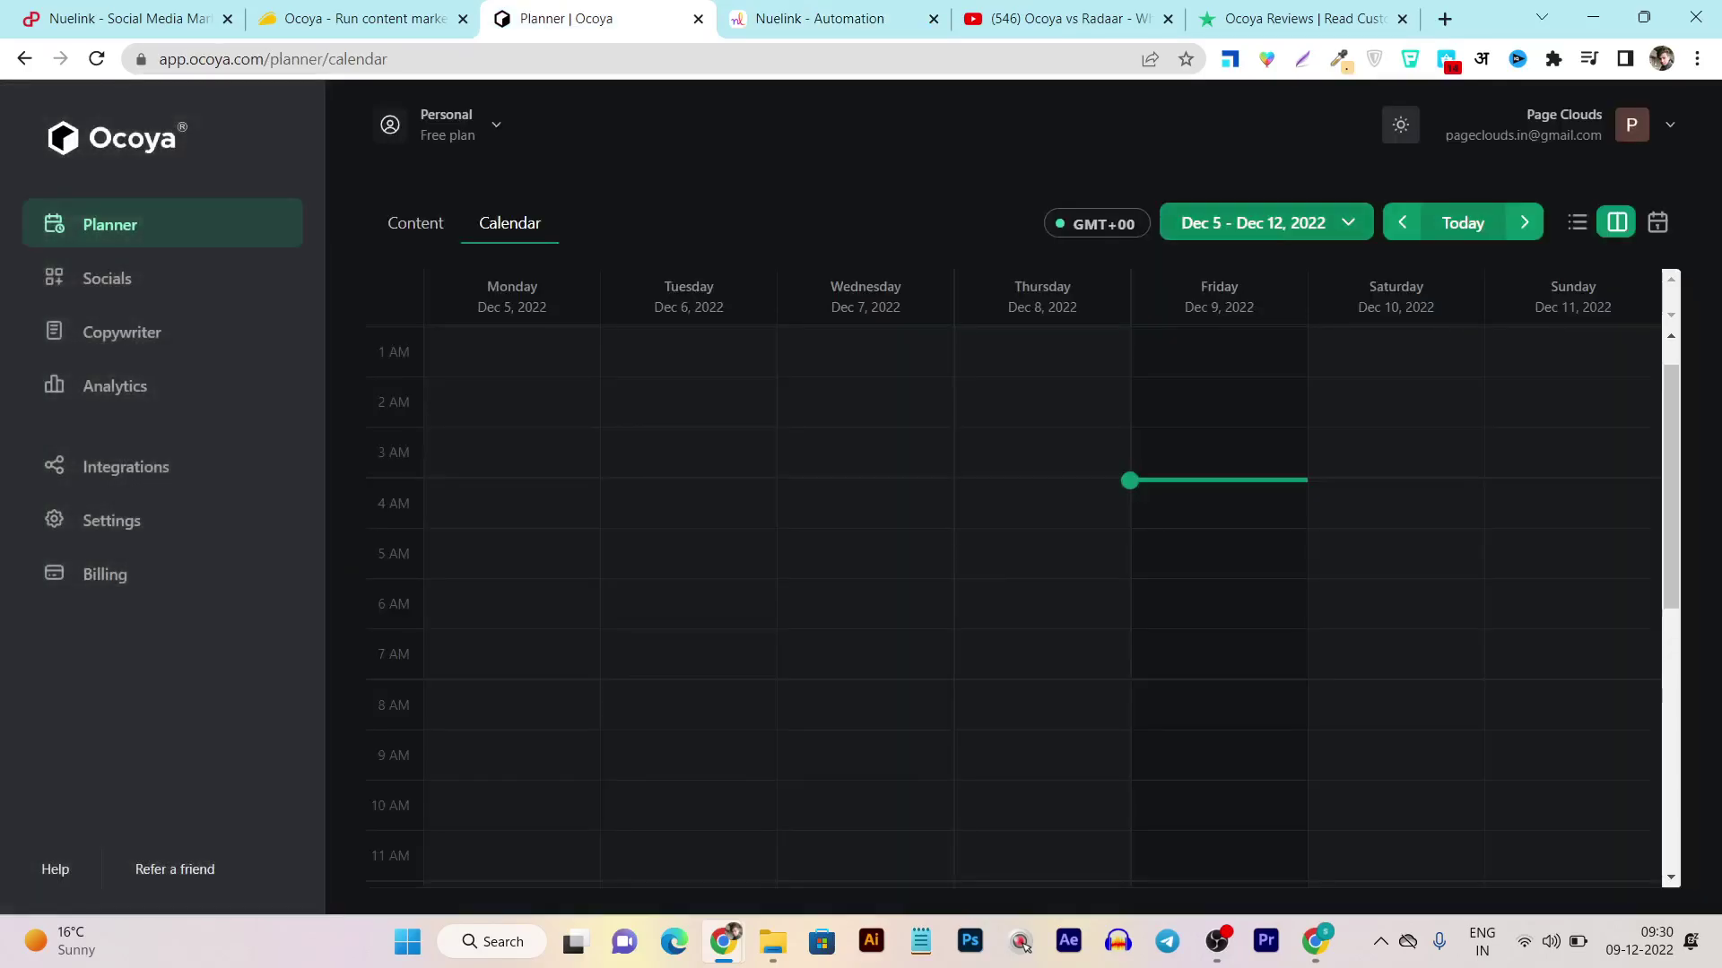
Compare the layout and navigation sections of Nuelink's Automations page with those of Ocoya's Planner
left_click(820, 18)
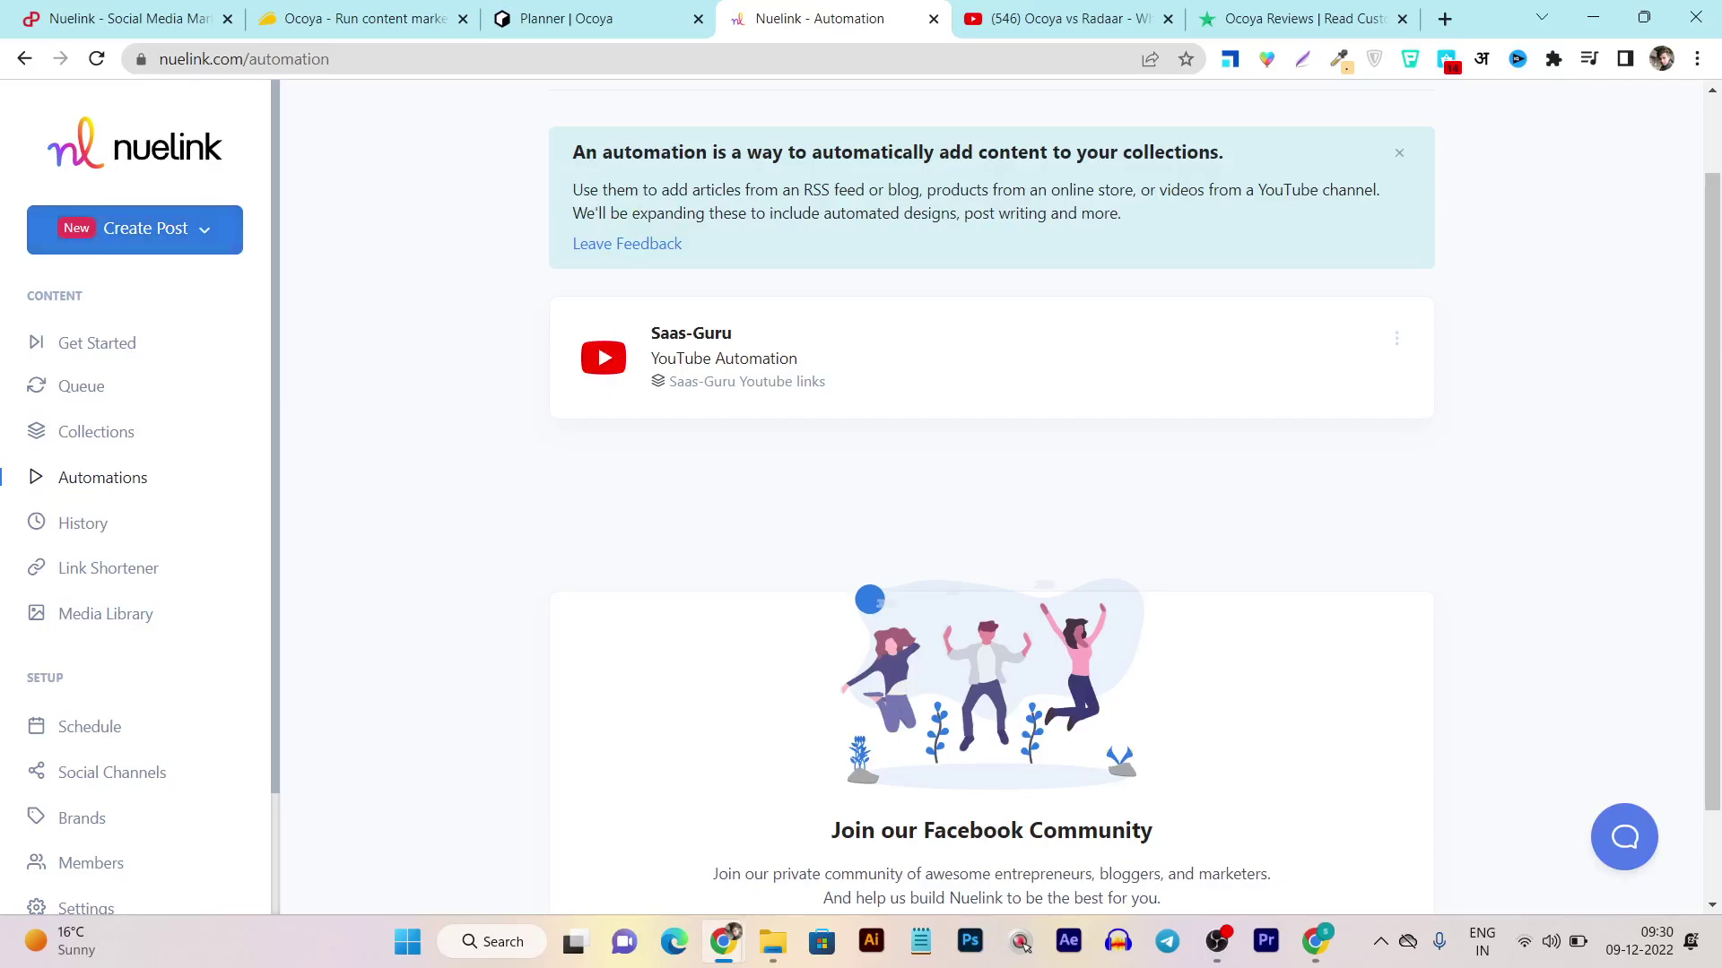
scroll(140, 497, "down", 2)
scroll(140, 498, "up", 2)
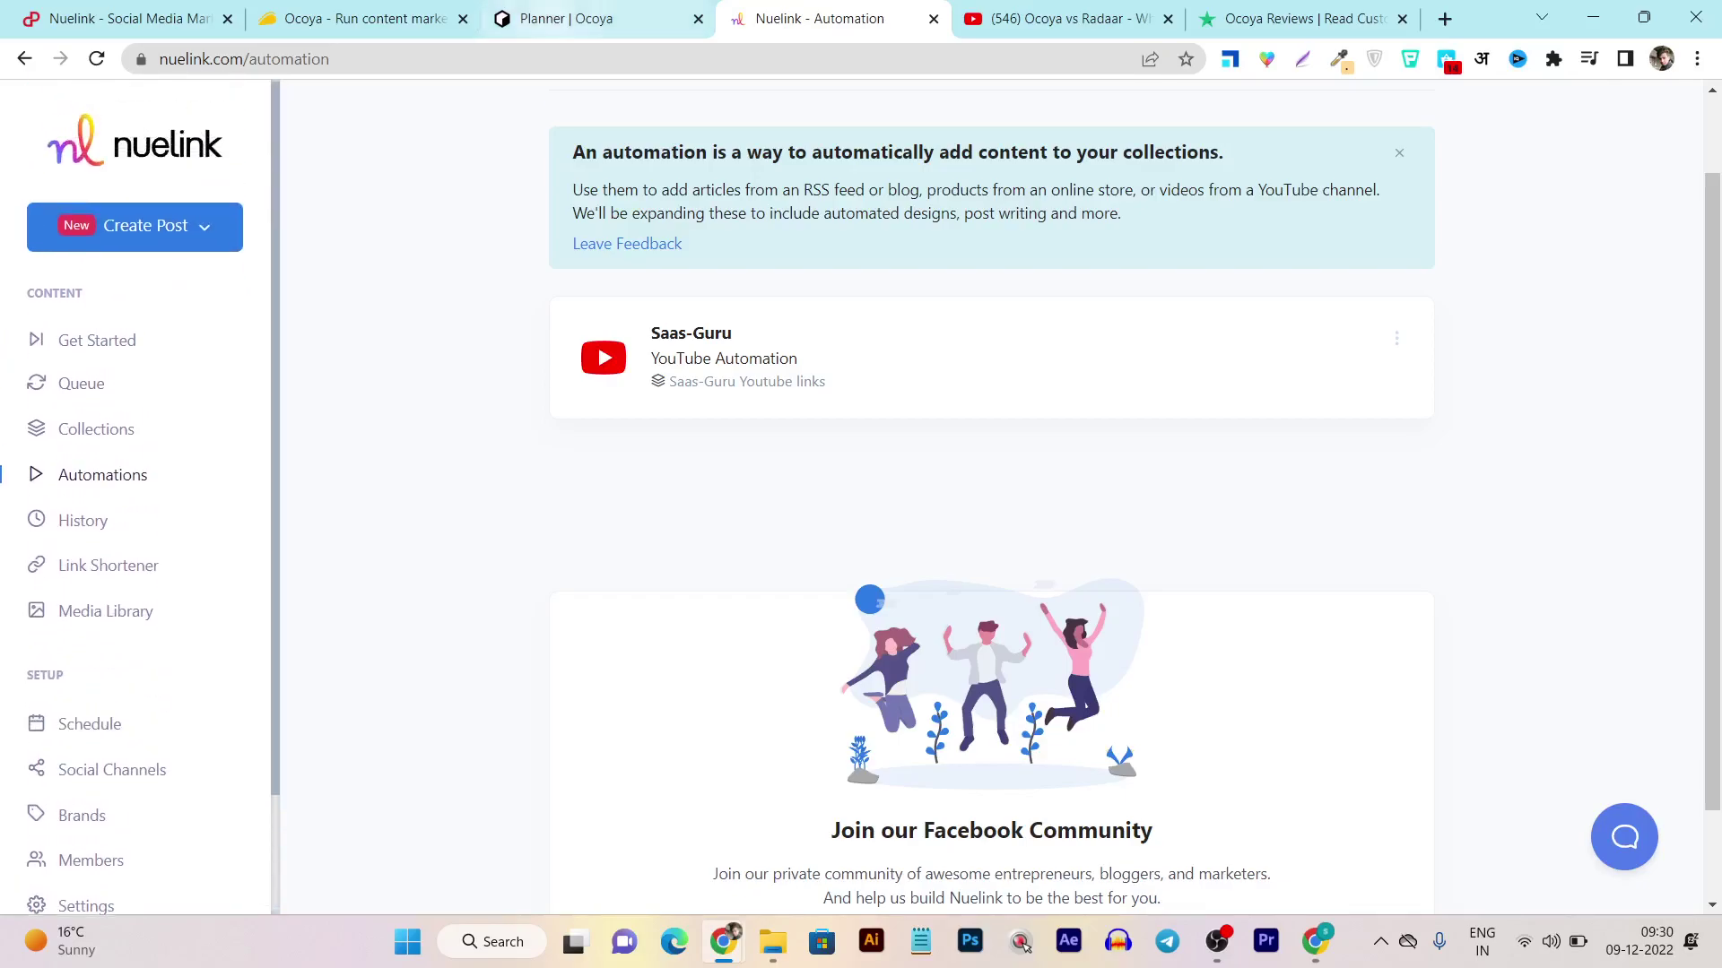
key("ctrl+shift+Tab")
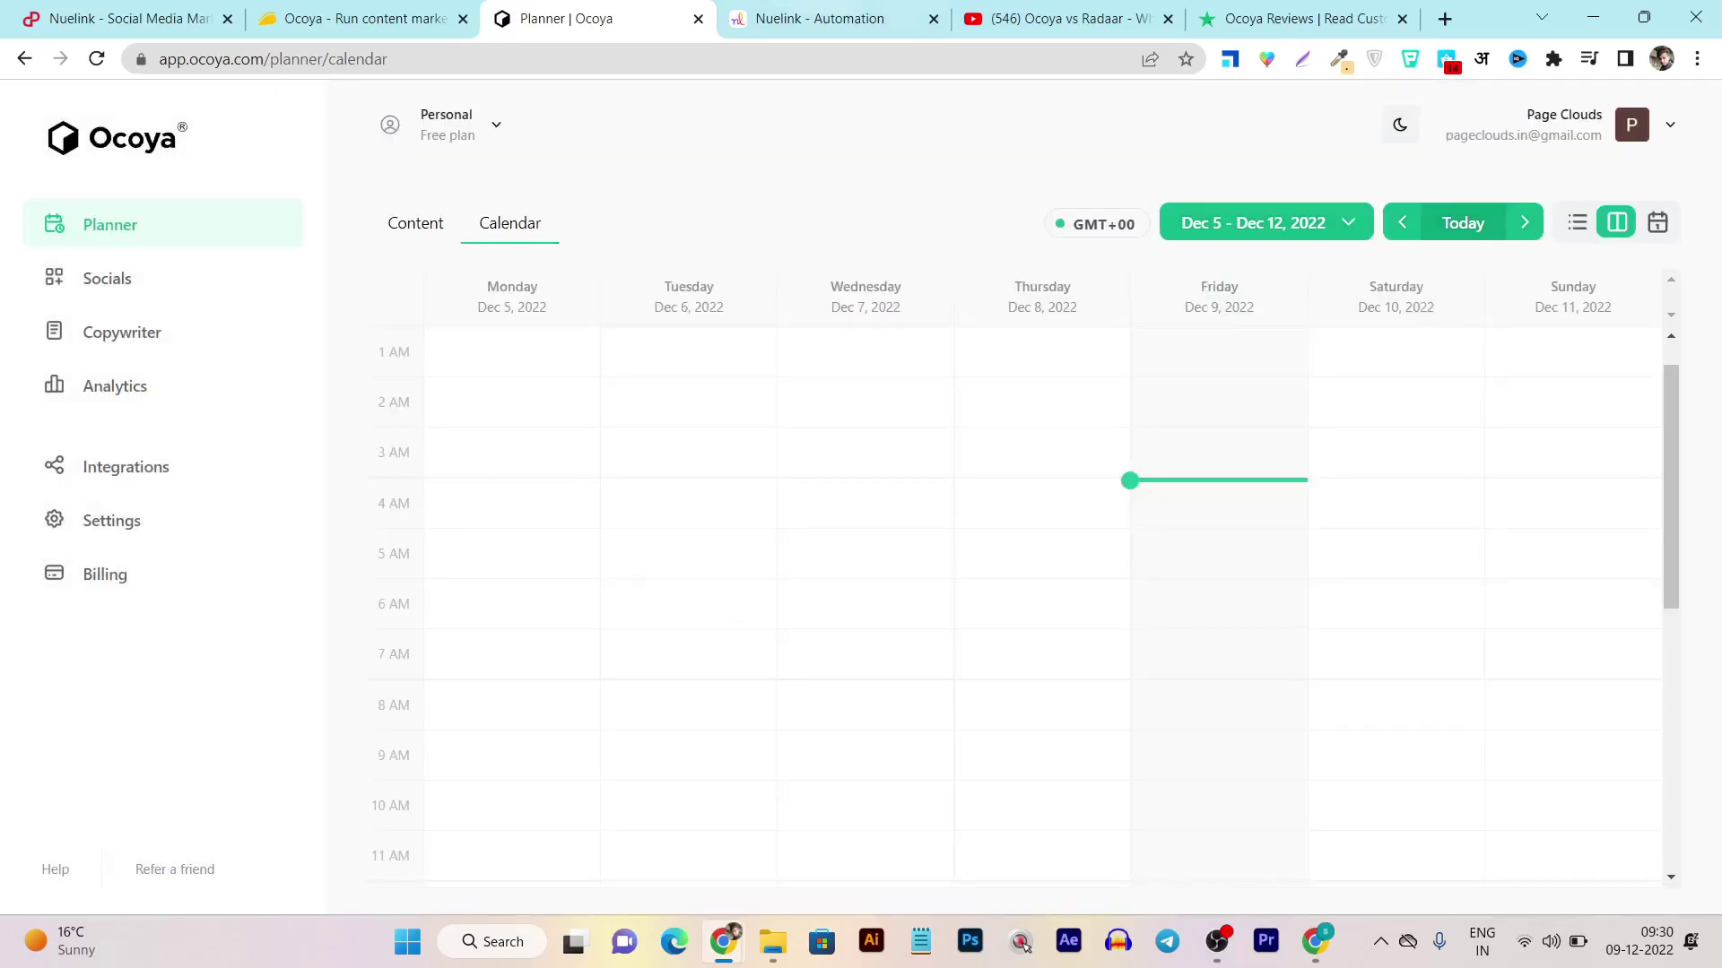
key("ctrl+Tab")
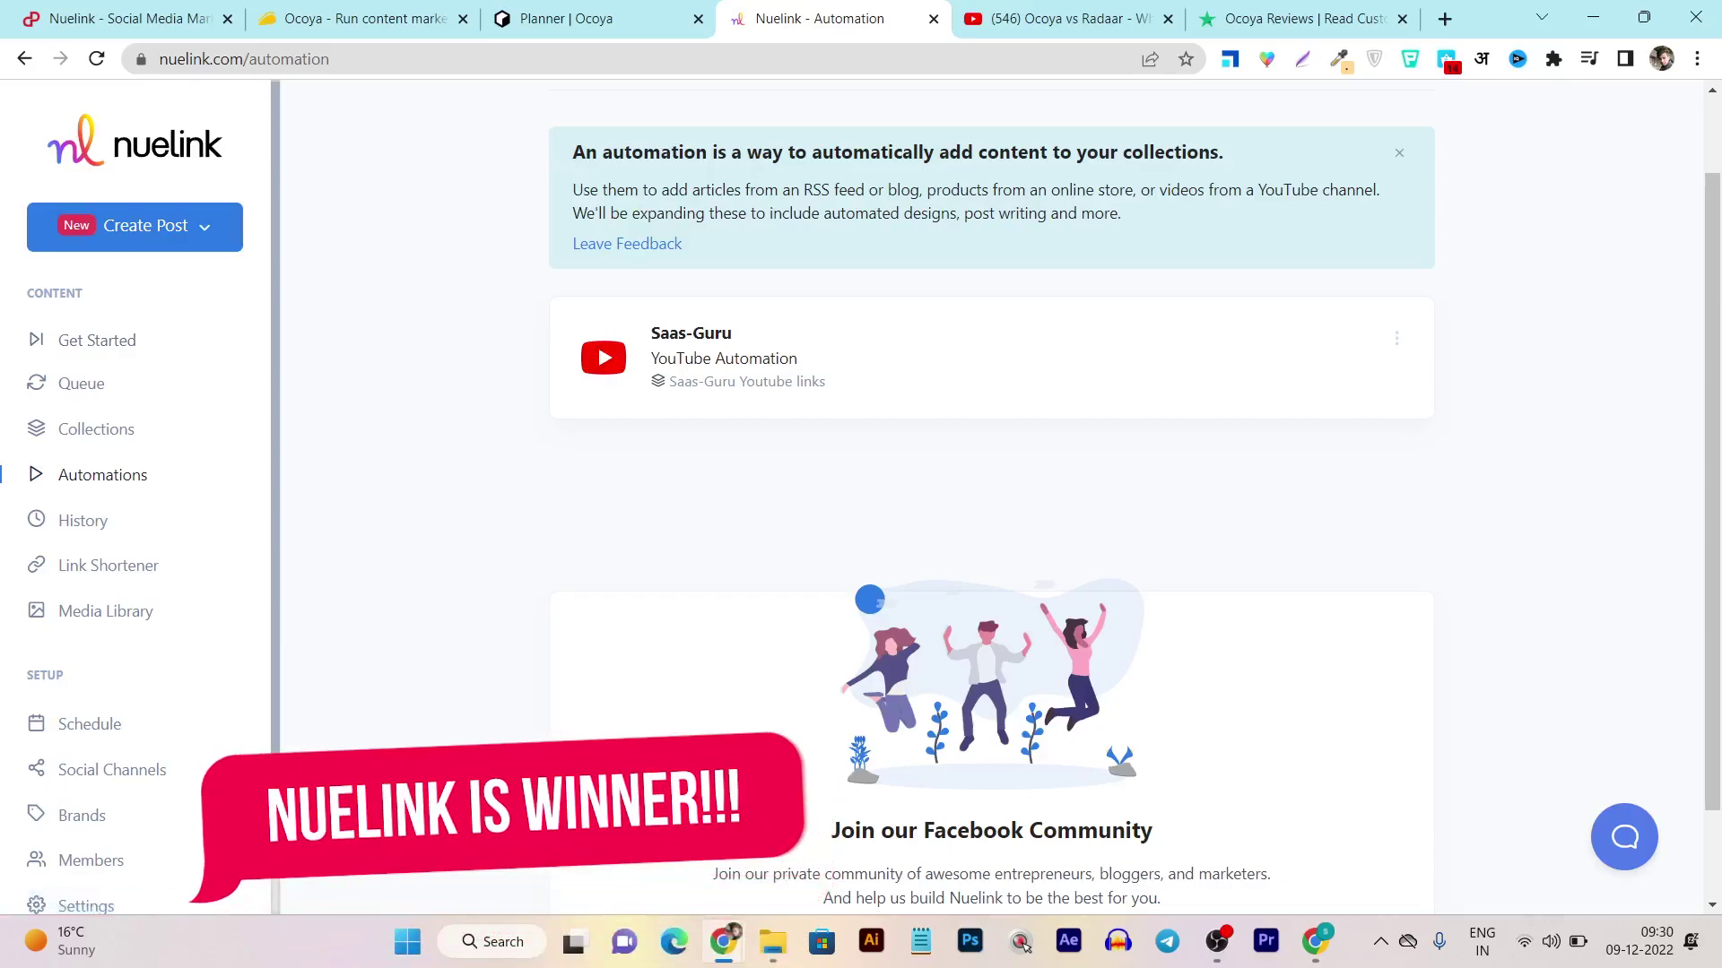
left_click_drag(57, 520, 683, 245)
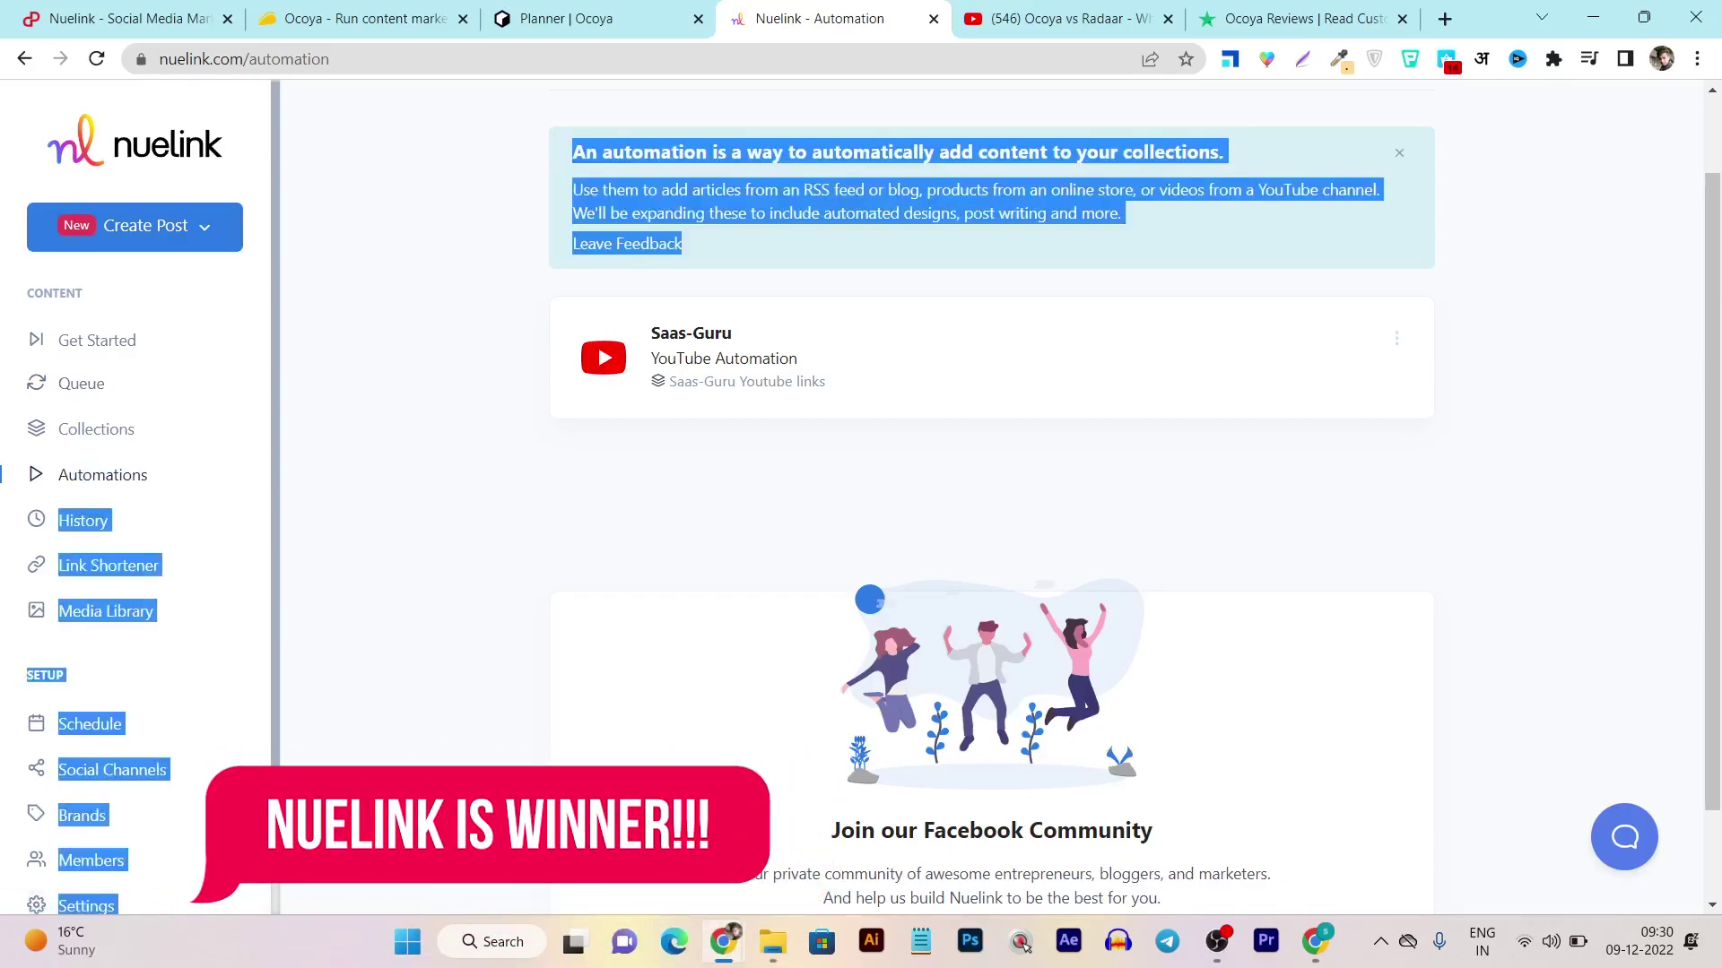
left_click(683, 245)
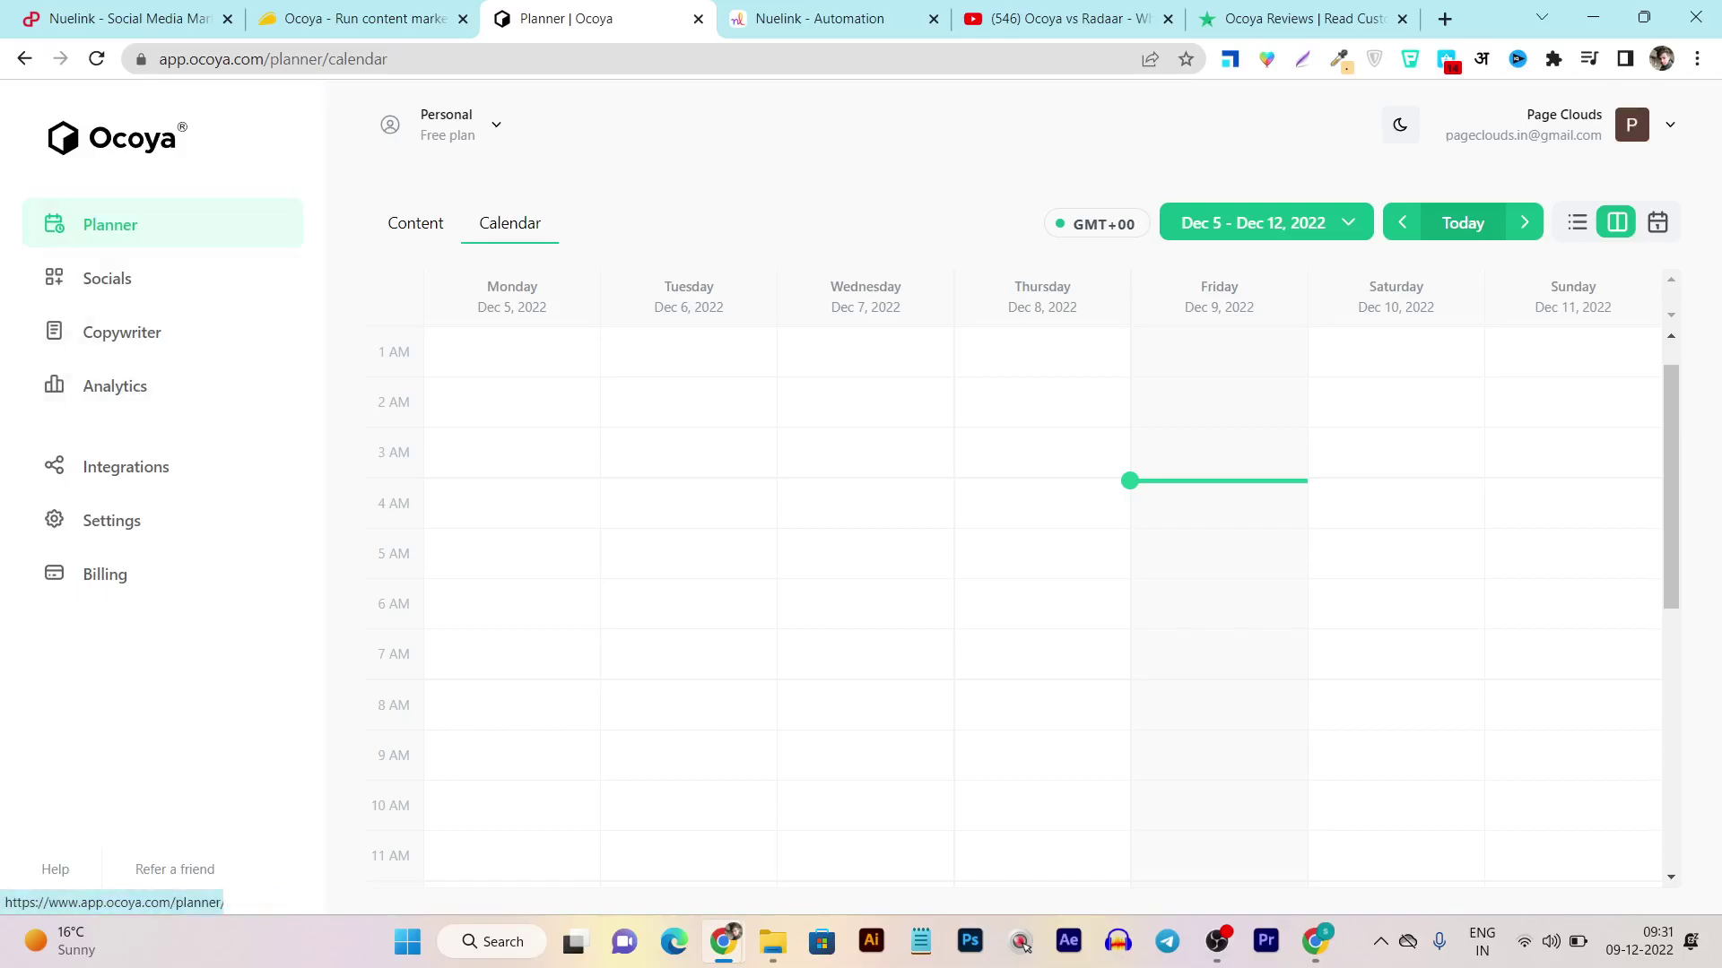
Open Ocoya's Socials page and look through the networks offered for connecting a profile
left_click(107, 278)
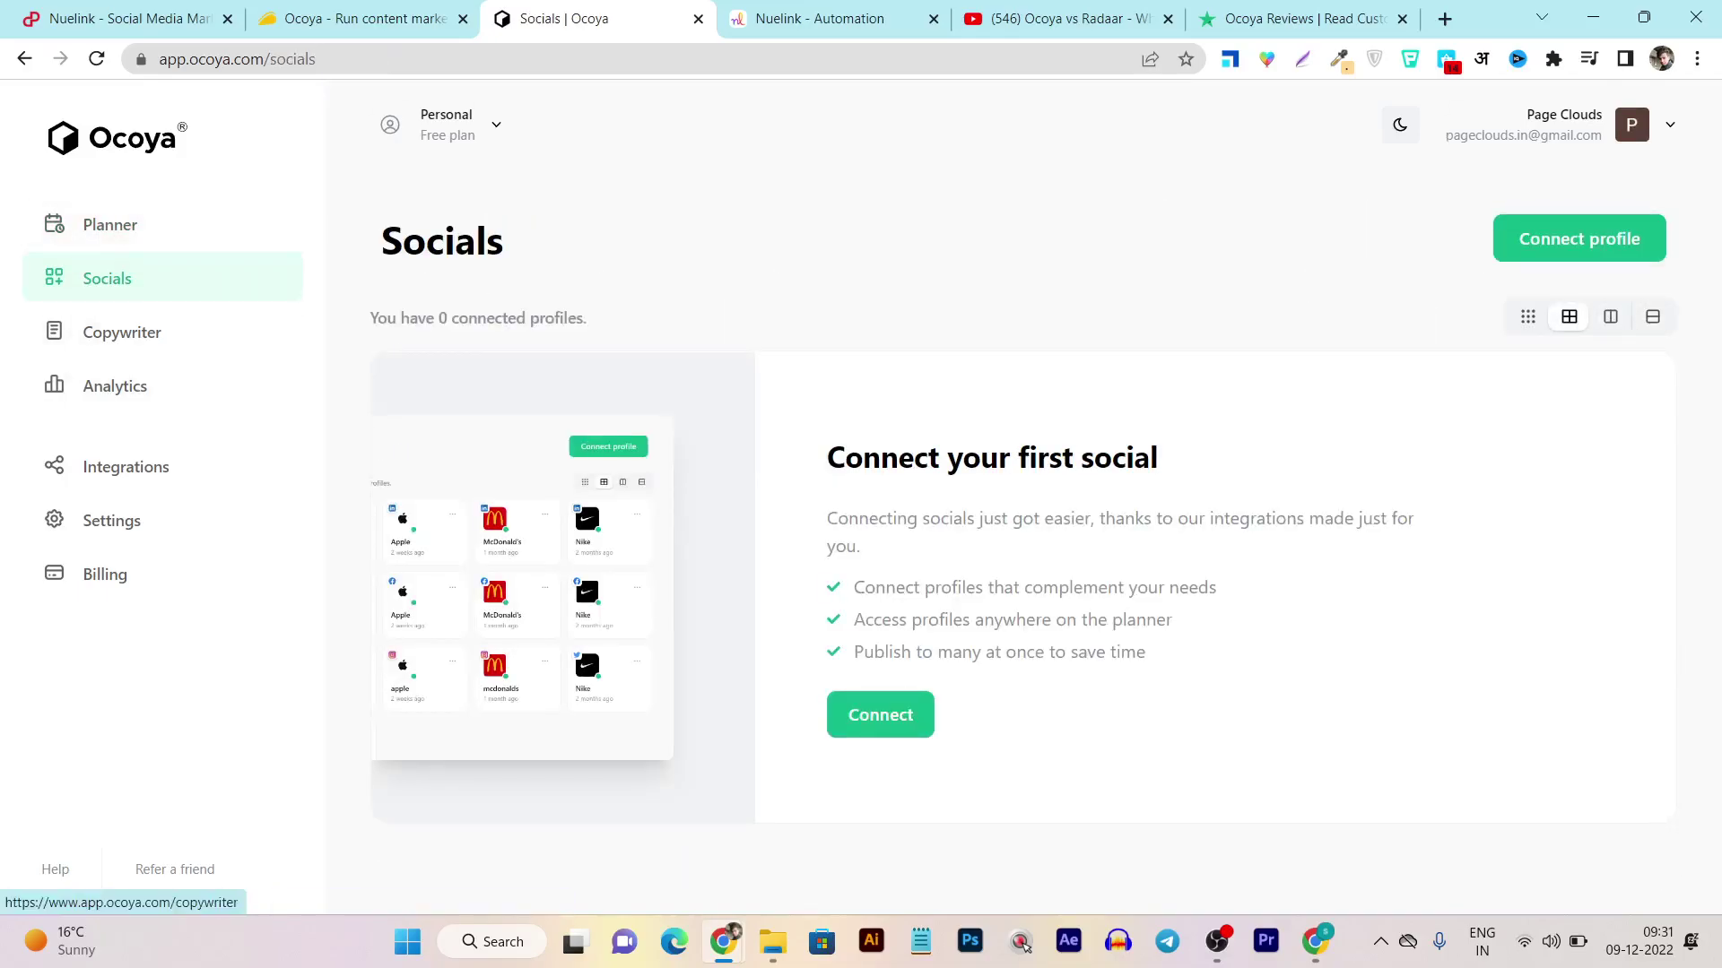
left_click(1579, 239)
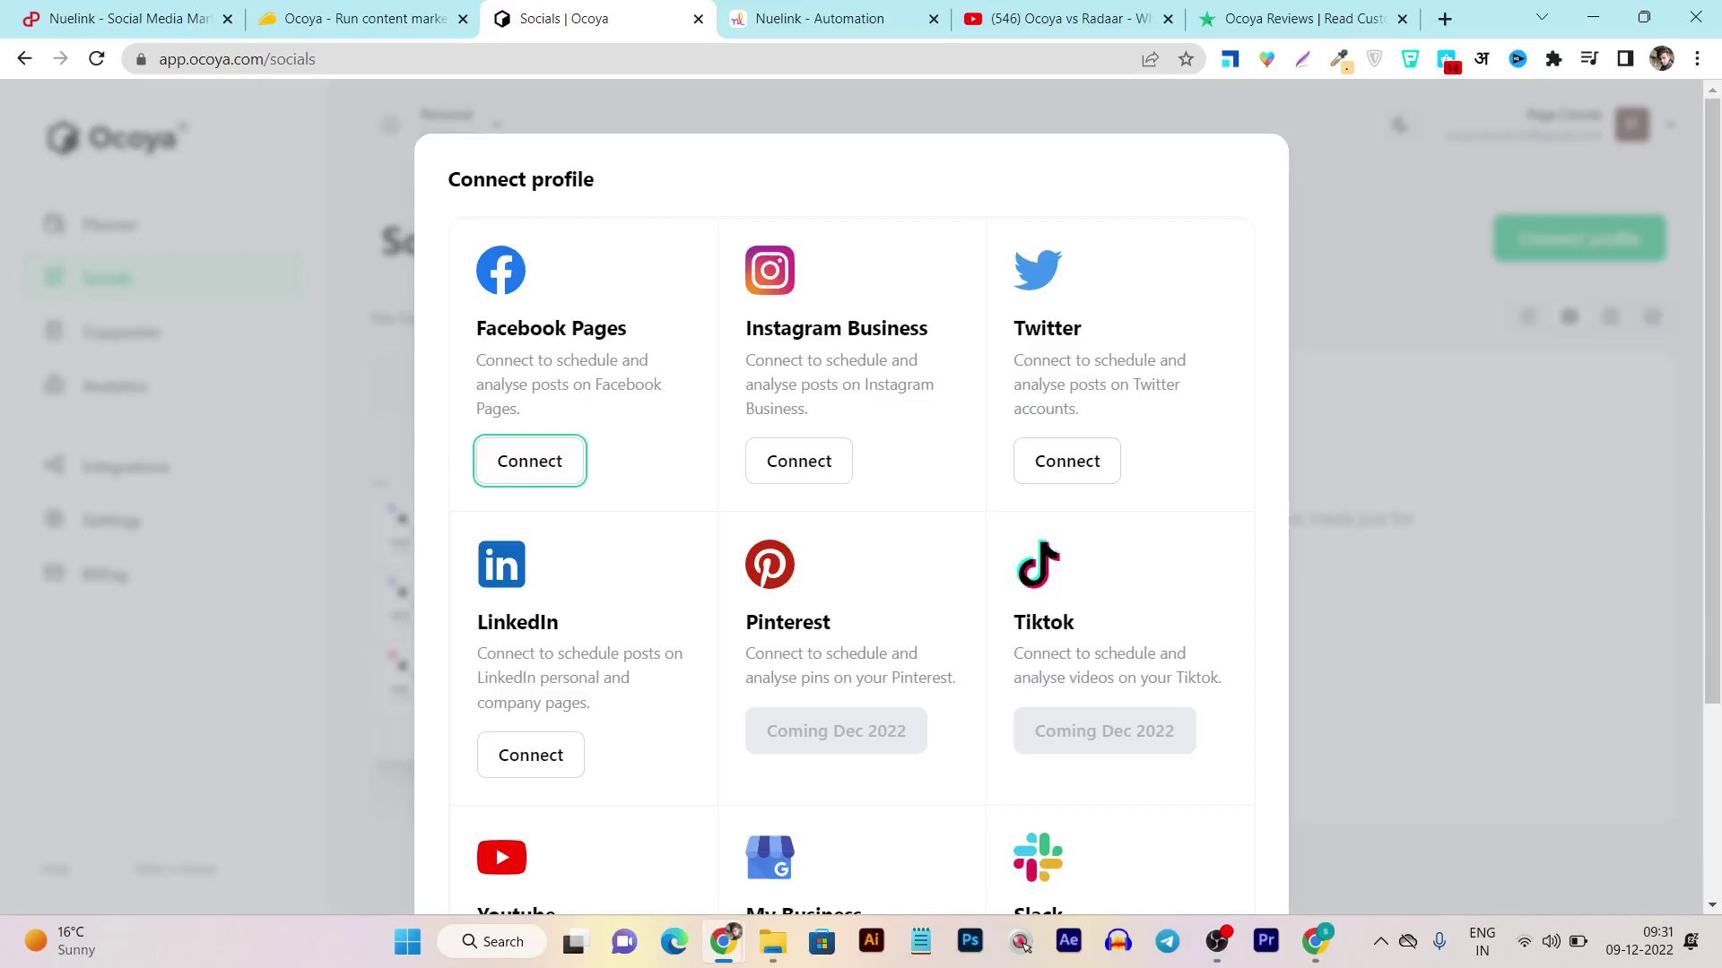
scroll(852, 494, "down", 1)
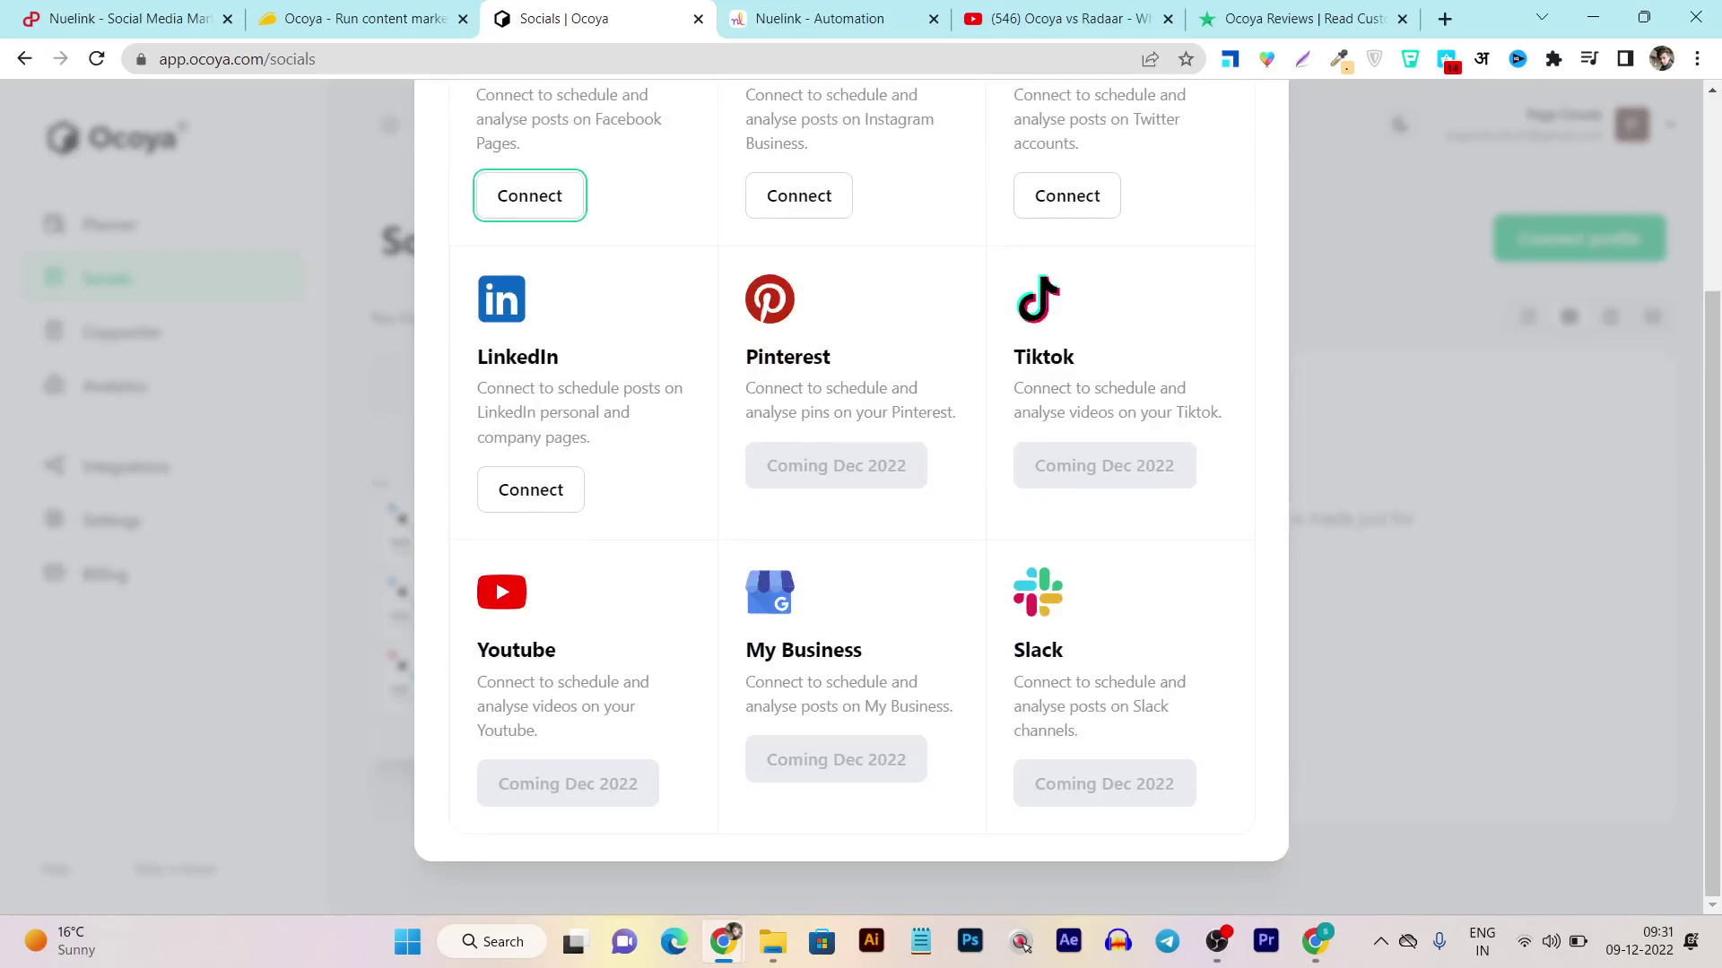
scroll(851, 493, "up", 3)
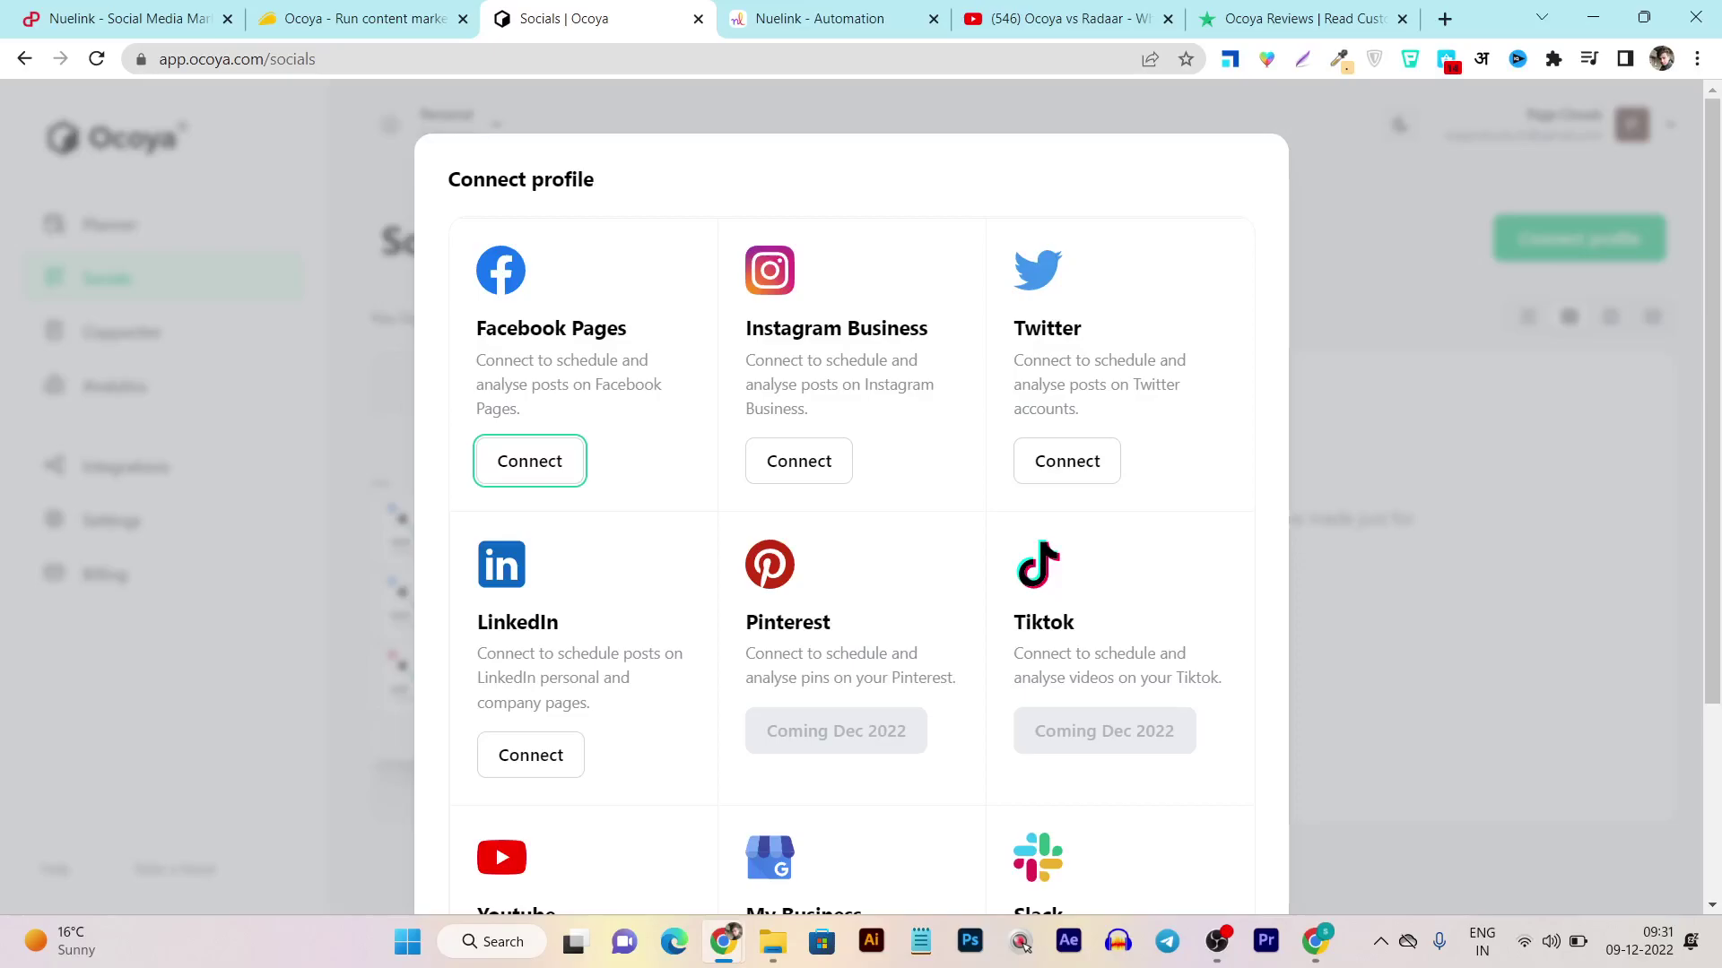
scroll(851, 493, "down", 3)
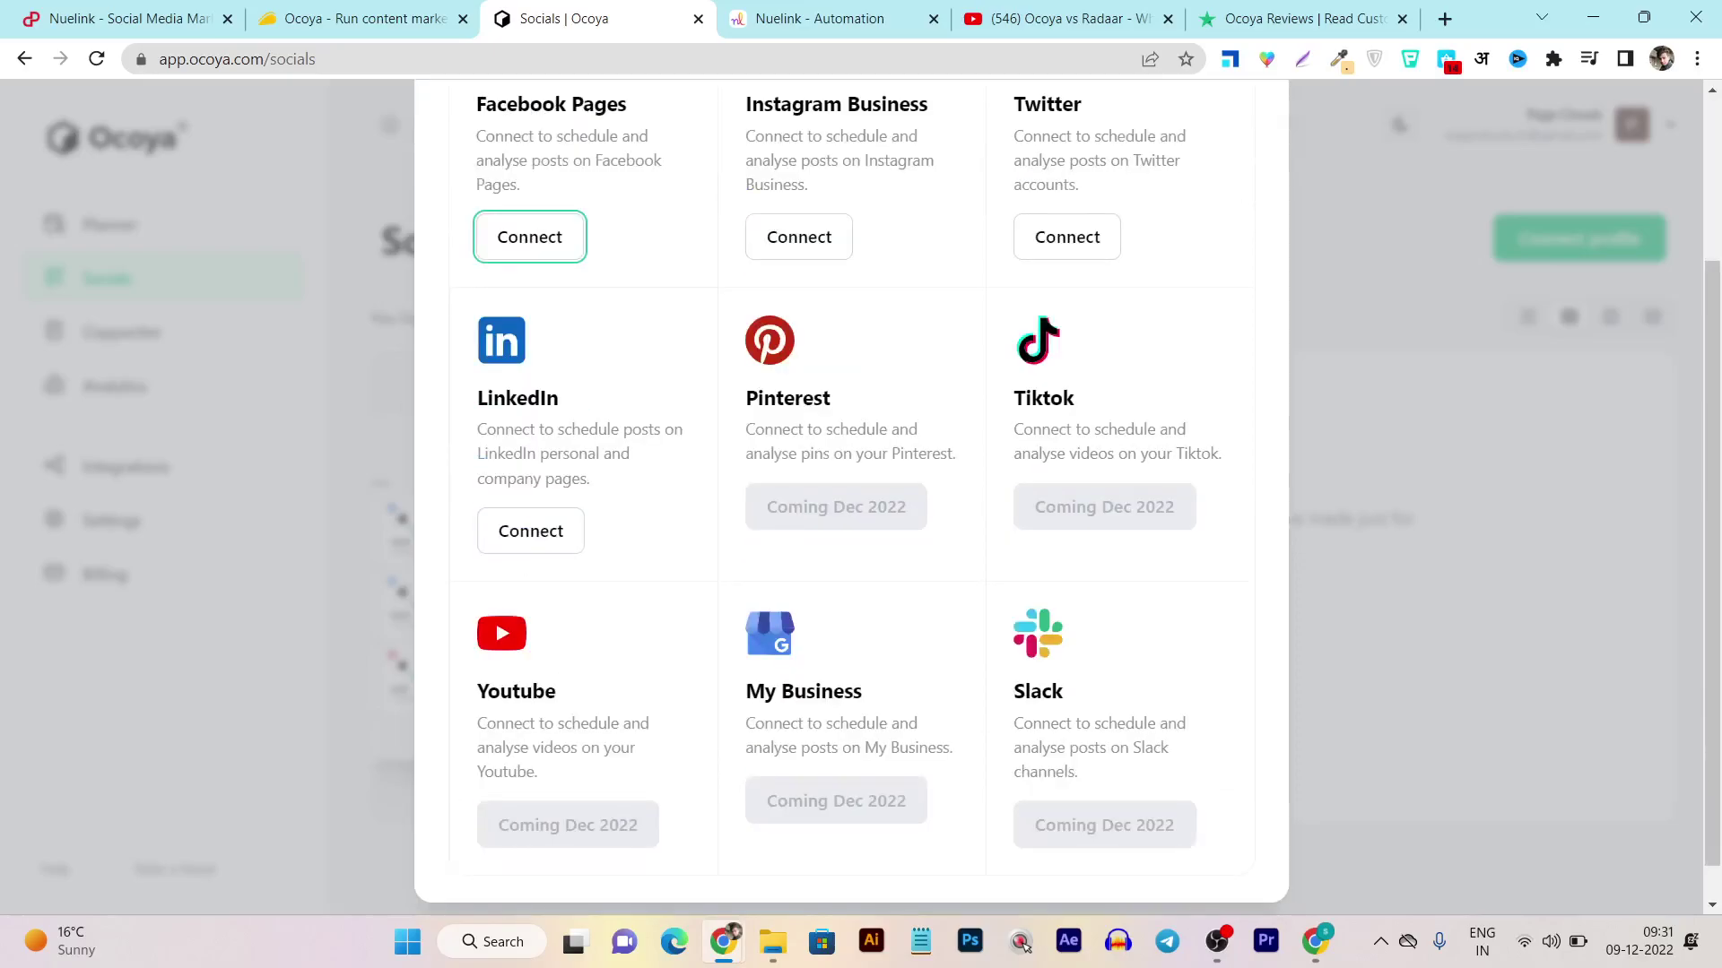
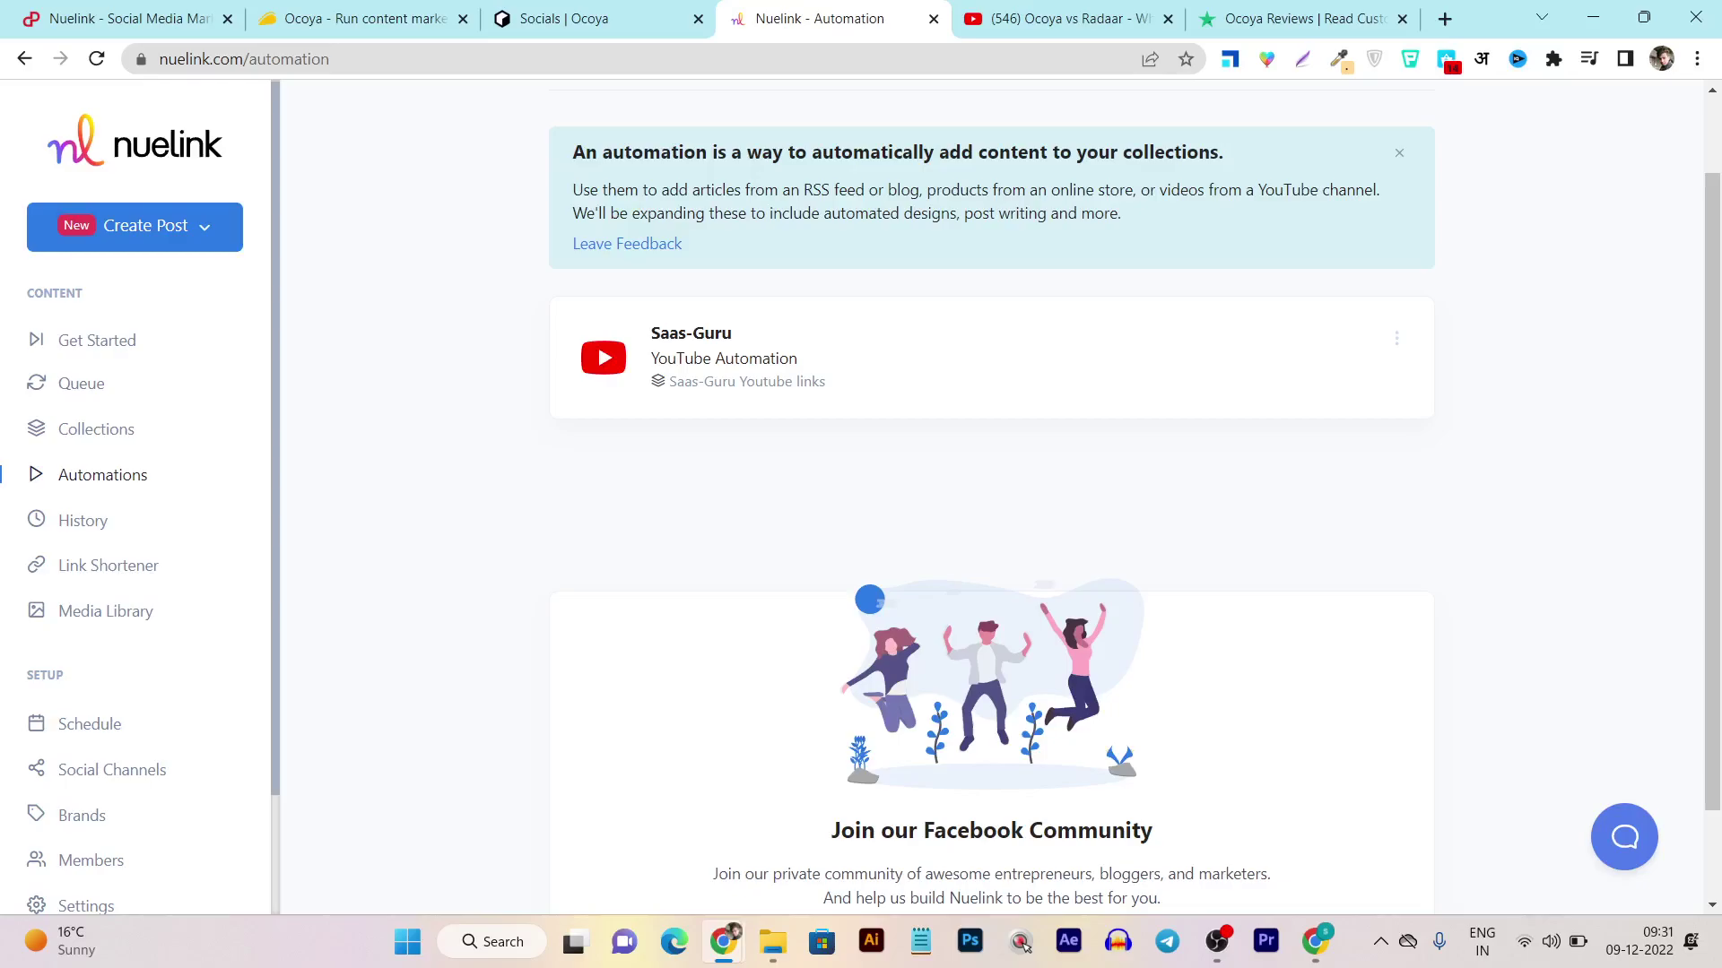
Open Nuelink's Social Channels page and look through all the networks offered for connecting a new channel
scroll(134, 475, "down", 1)
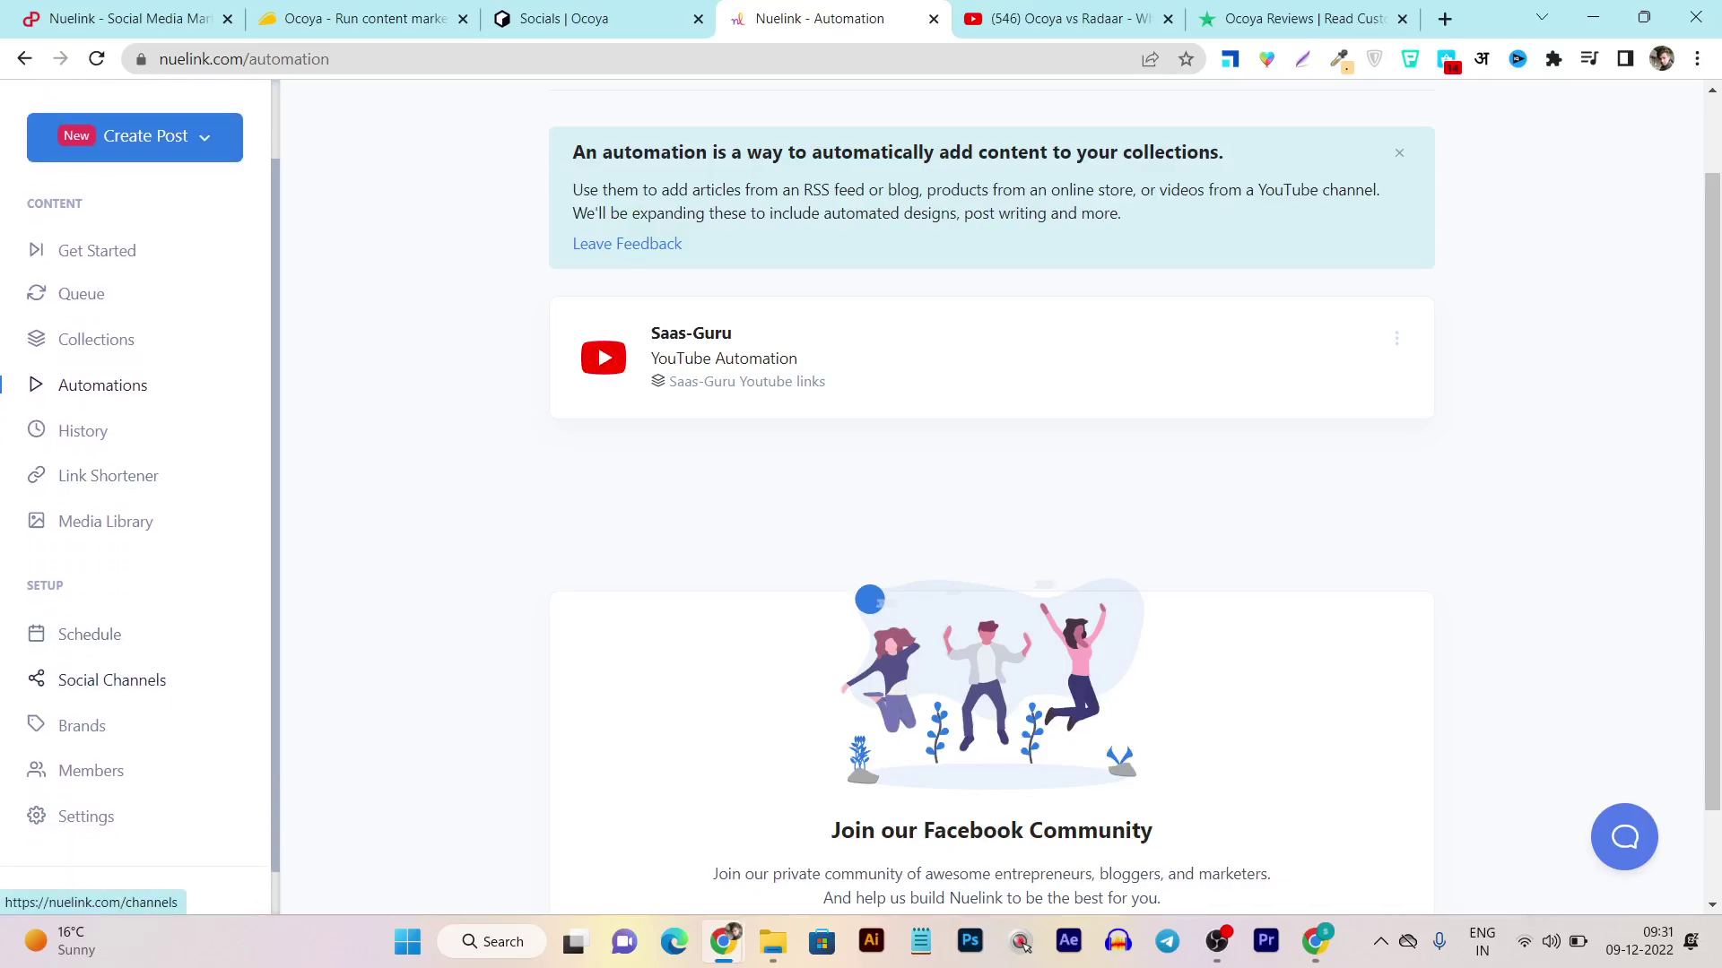
left_click(112, 680)
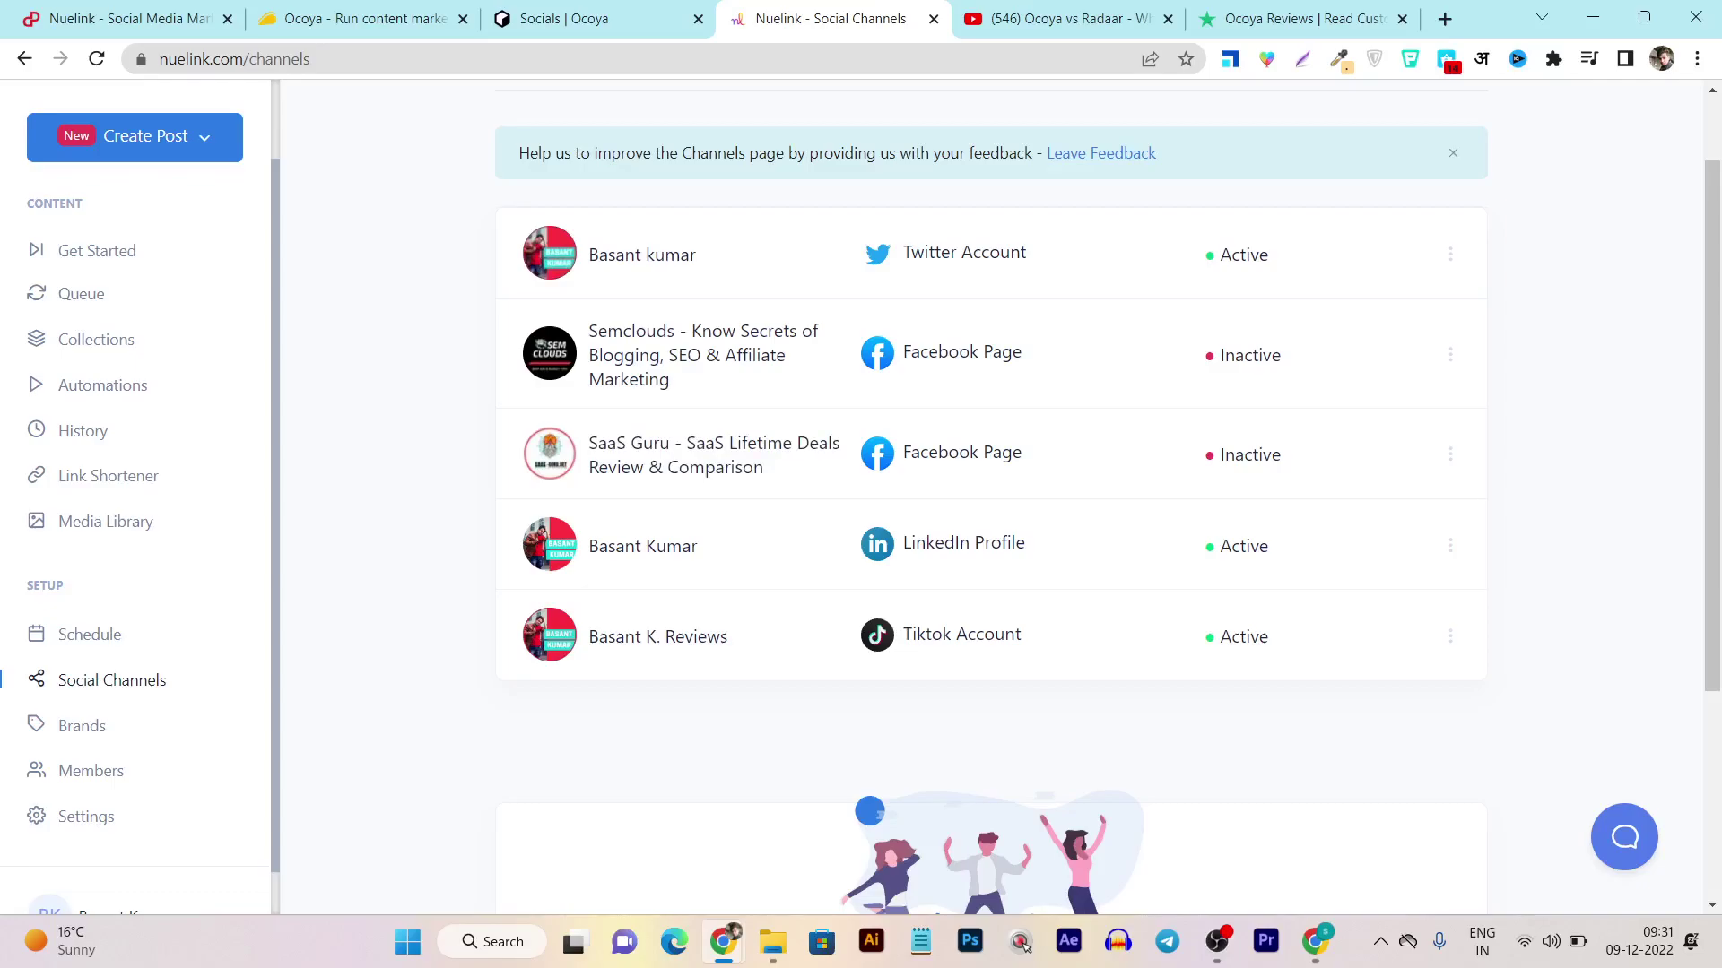
scroll(991, 498, "up", 1)
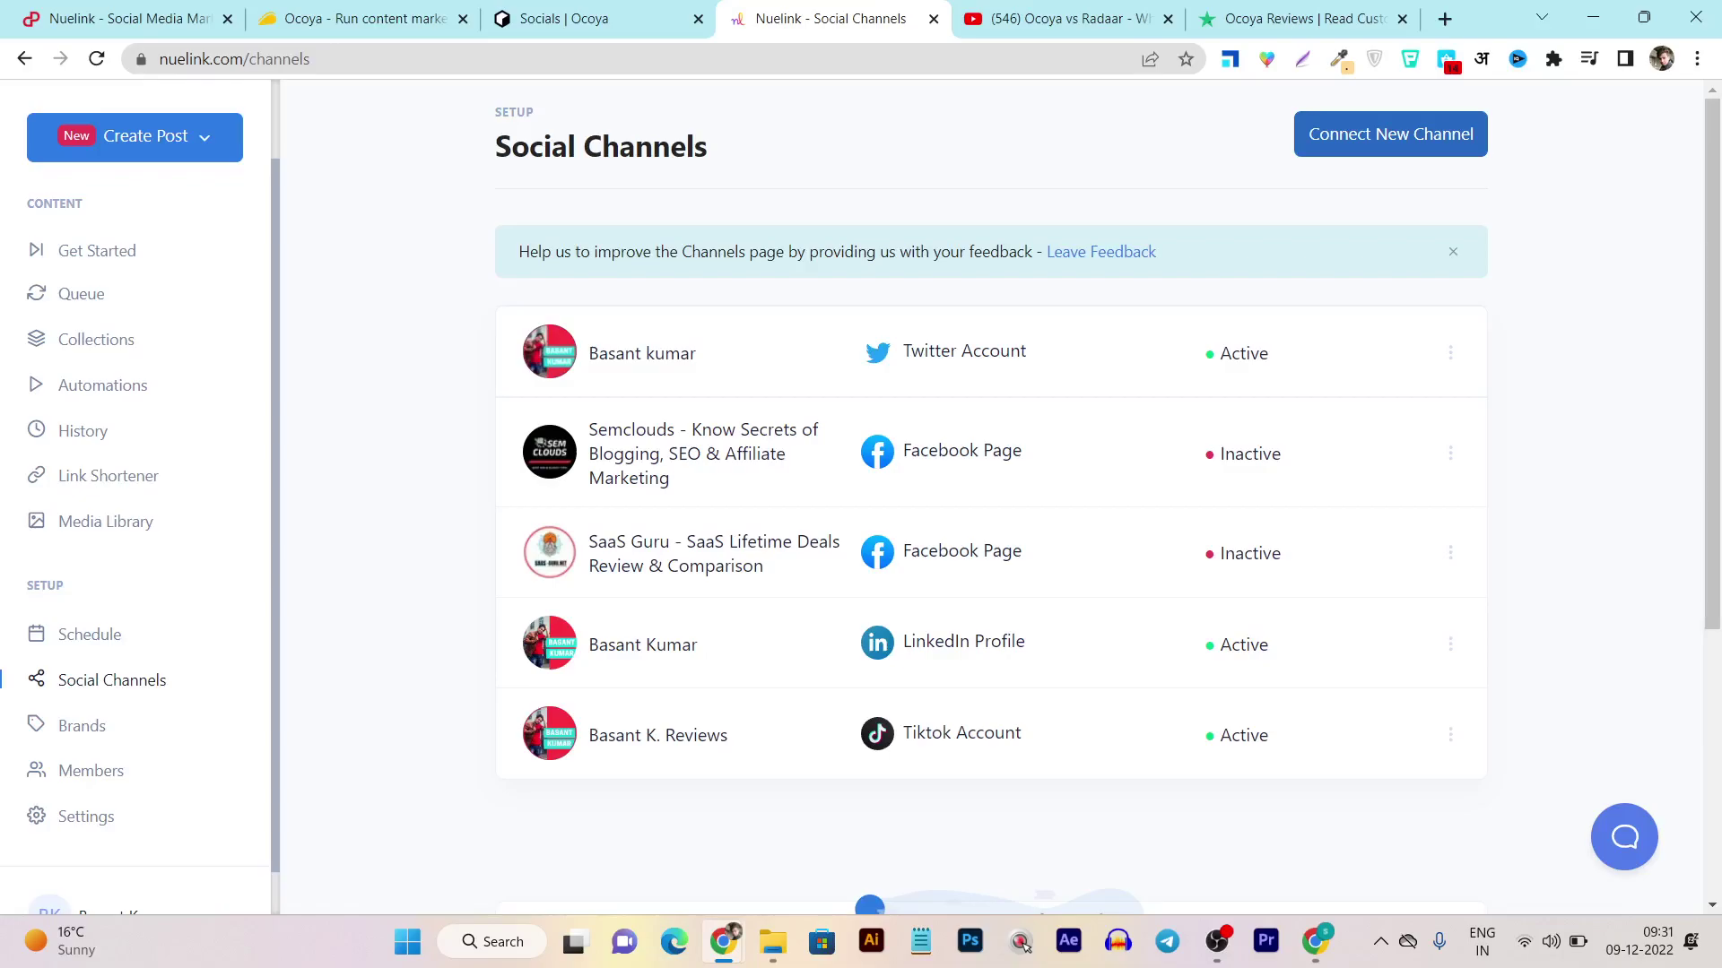
left_click(1390, 134)
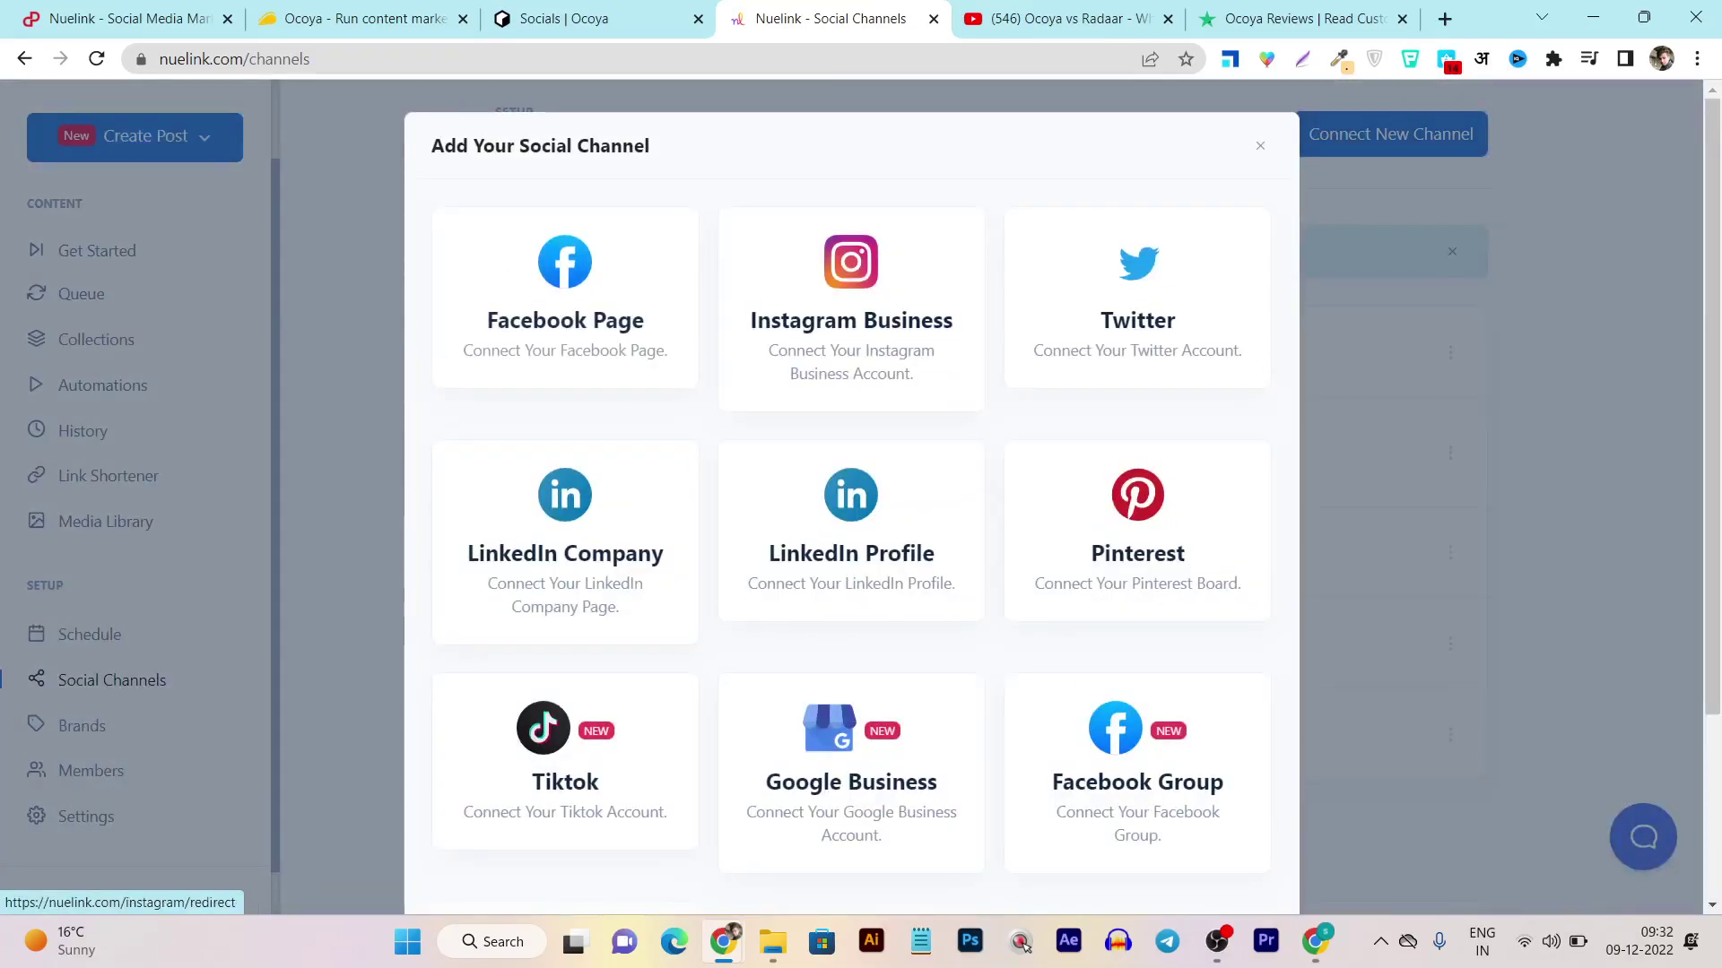
scroll(851, 493, "down", 1)
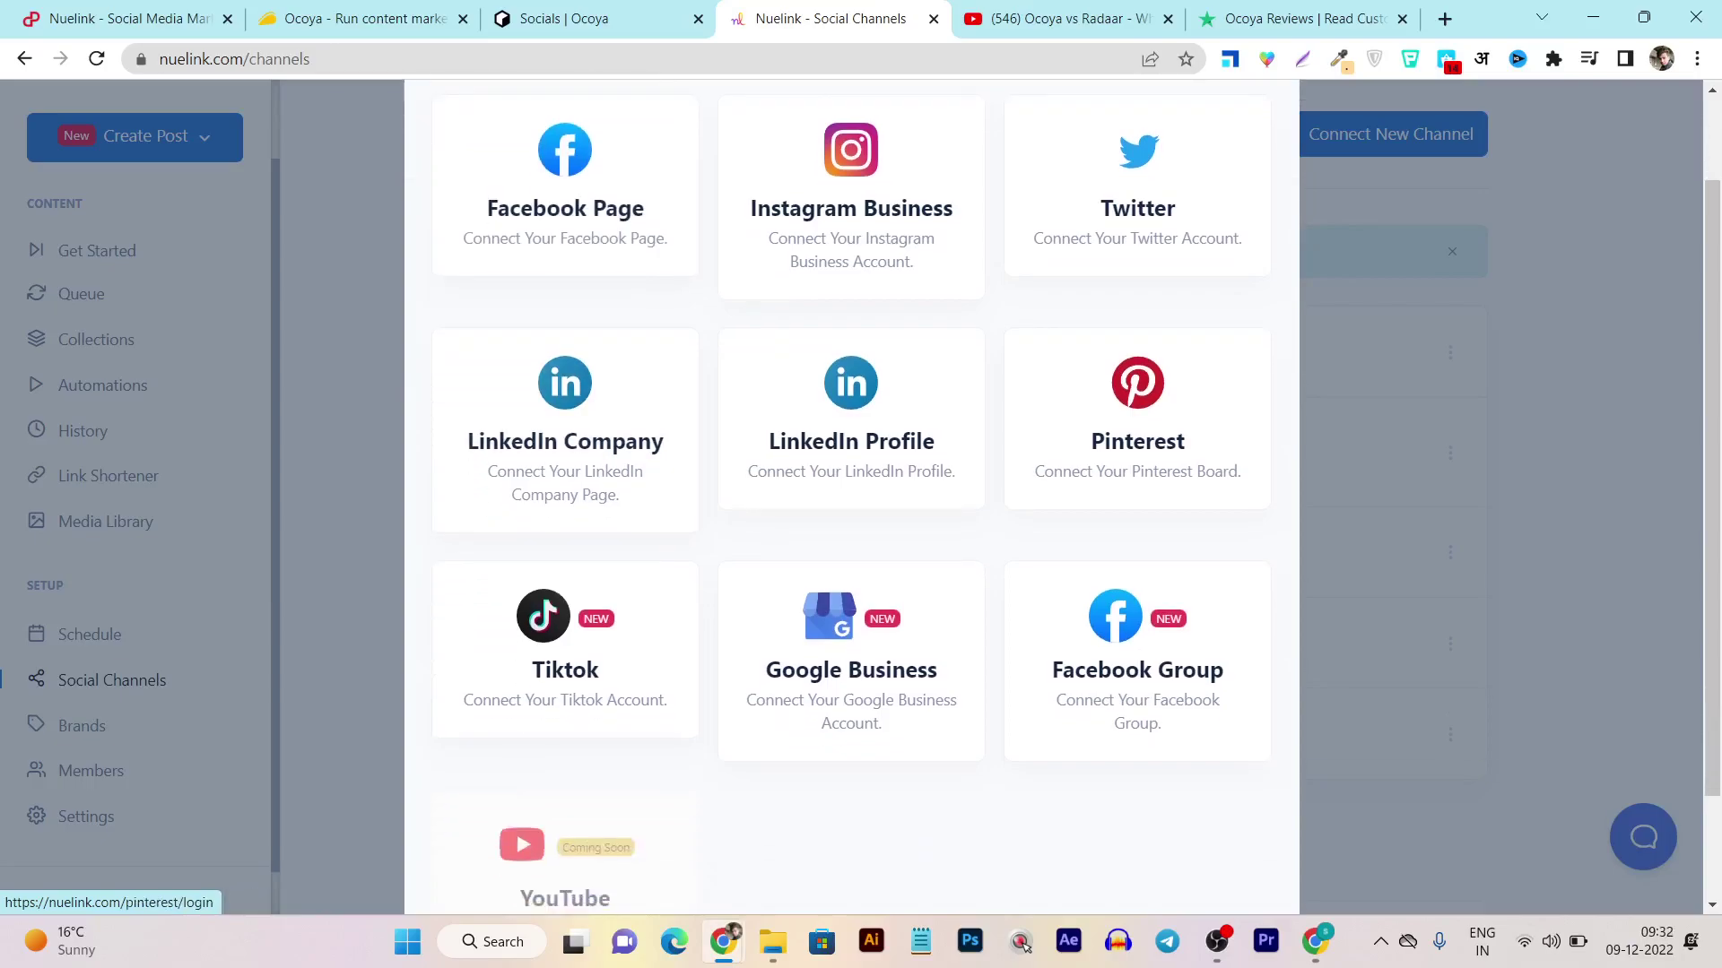
scroll(852, 494, "down", 1)
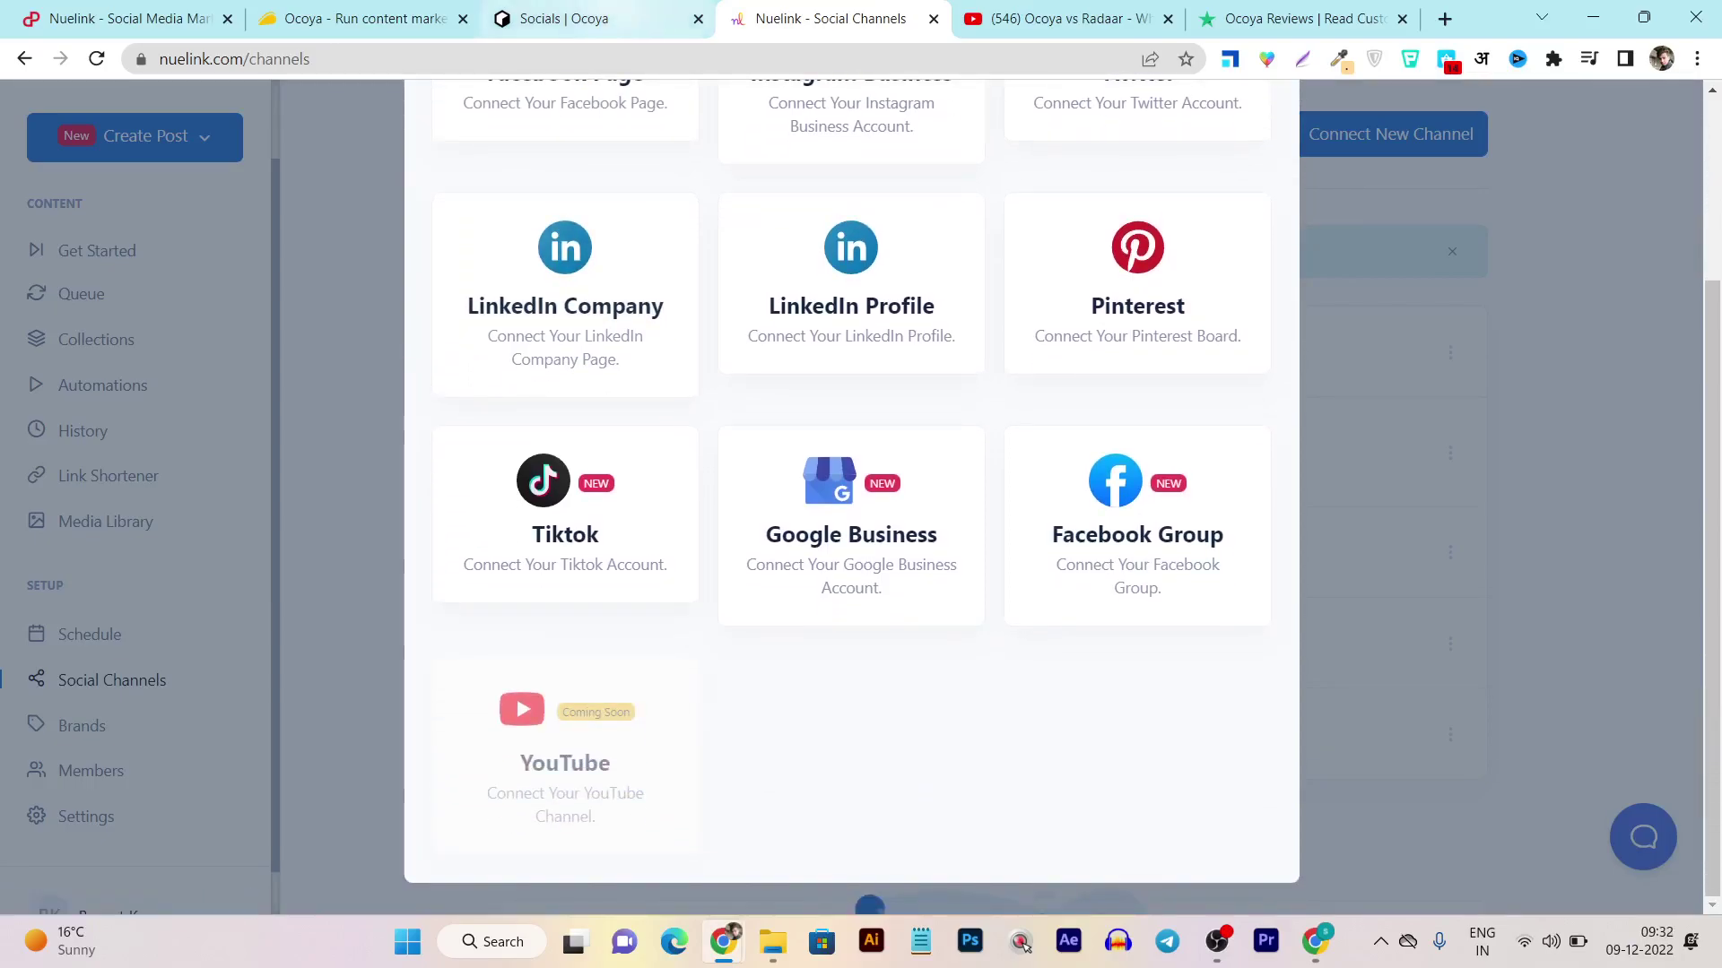
left_click(574, 18)
left_click(1579, 238)
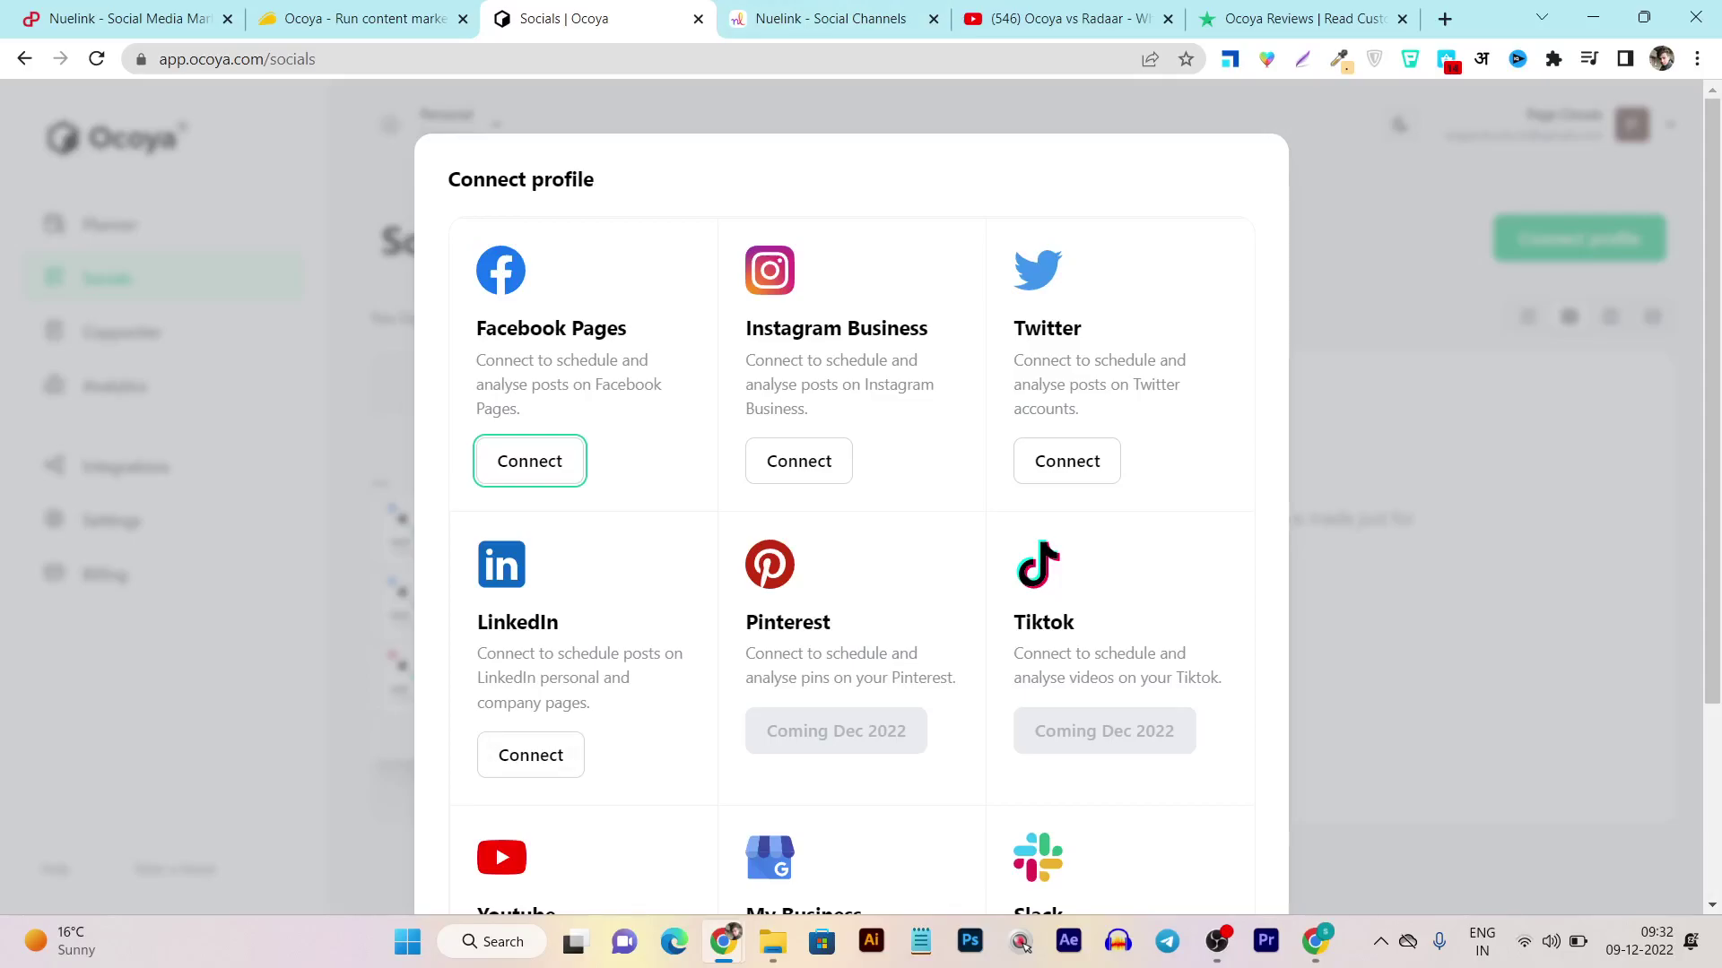
left_click(829, 18)
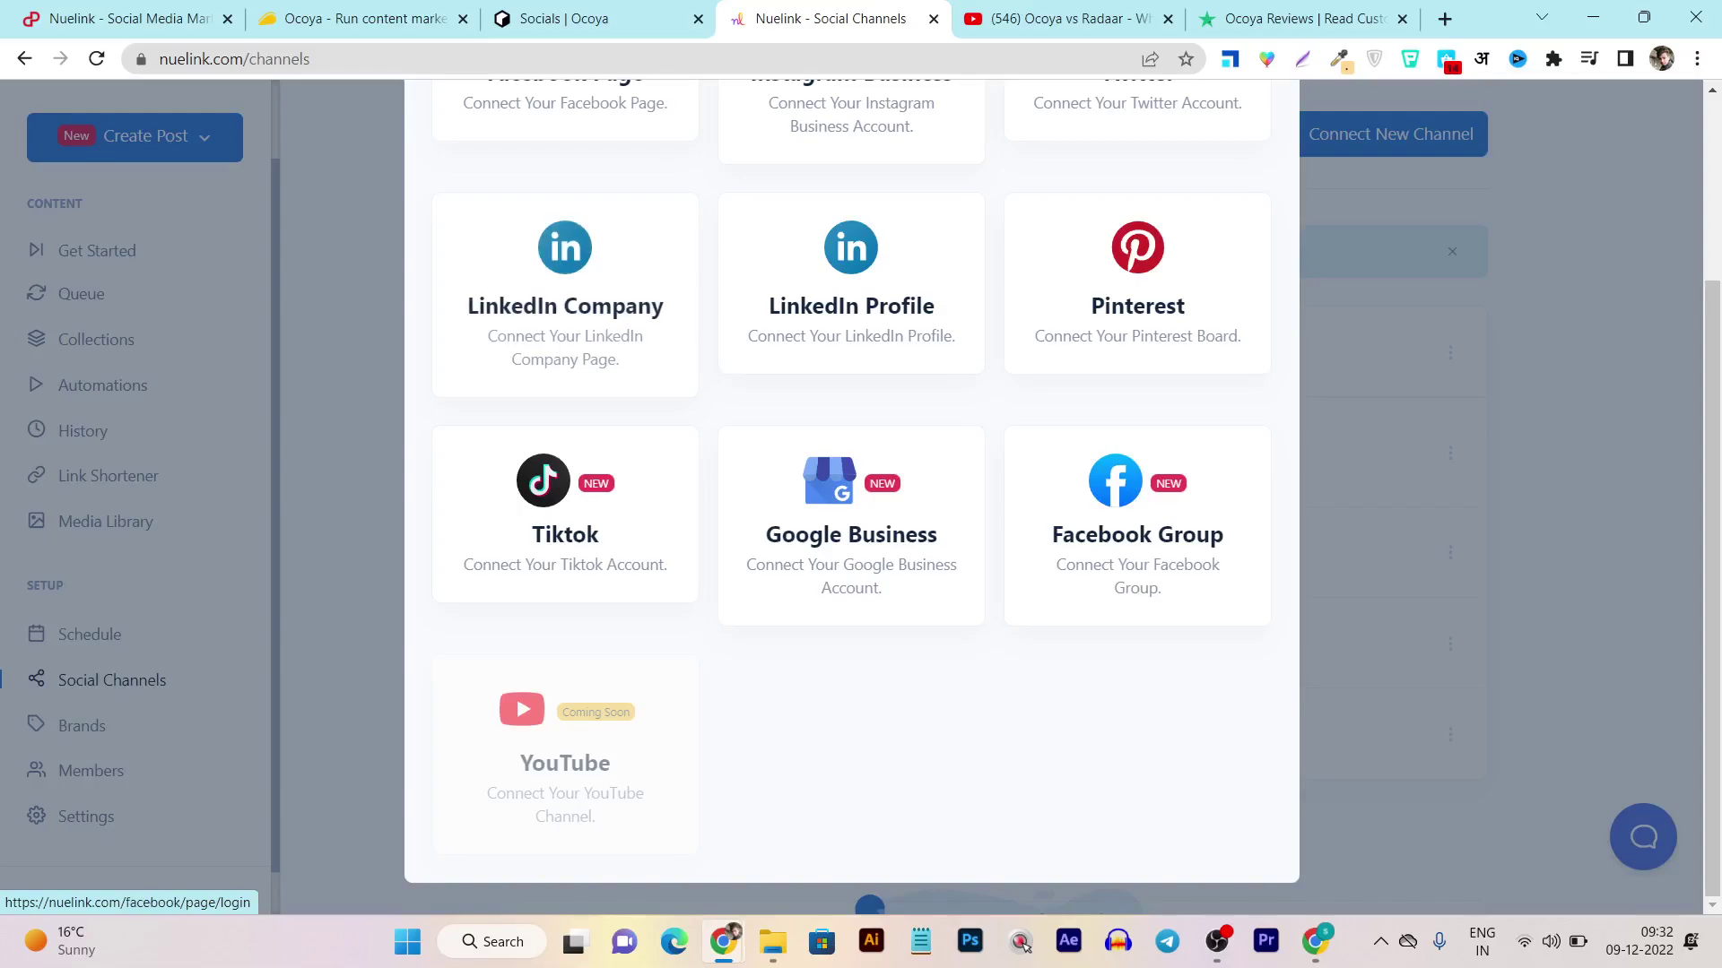
left_click(592, 18)
scroll(851, 493, "down", 3)
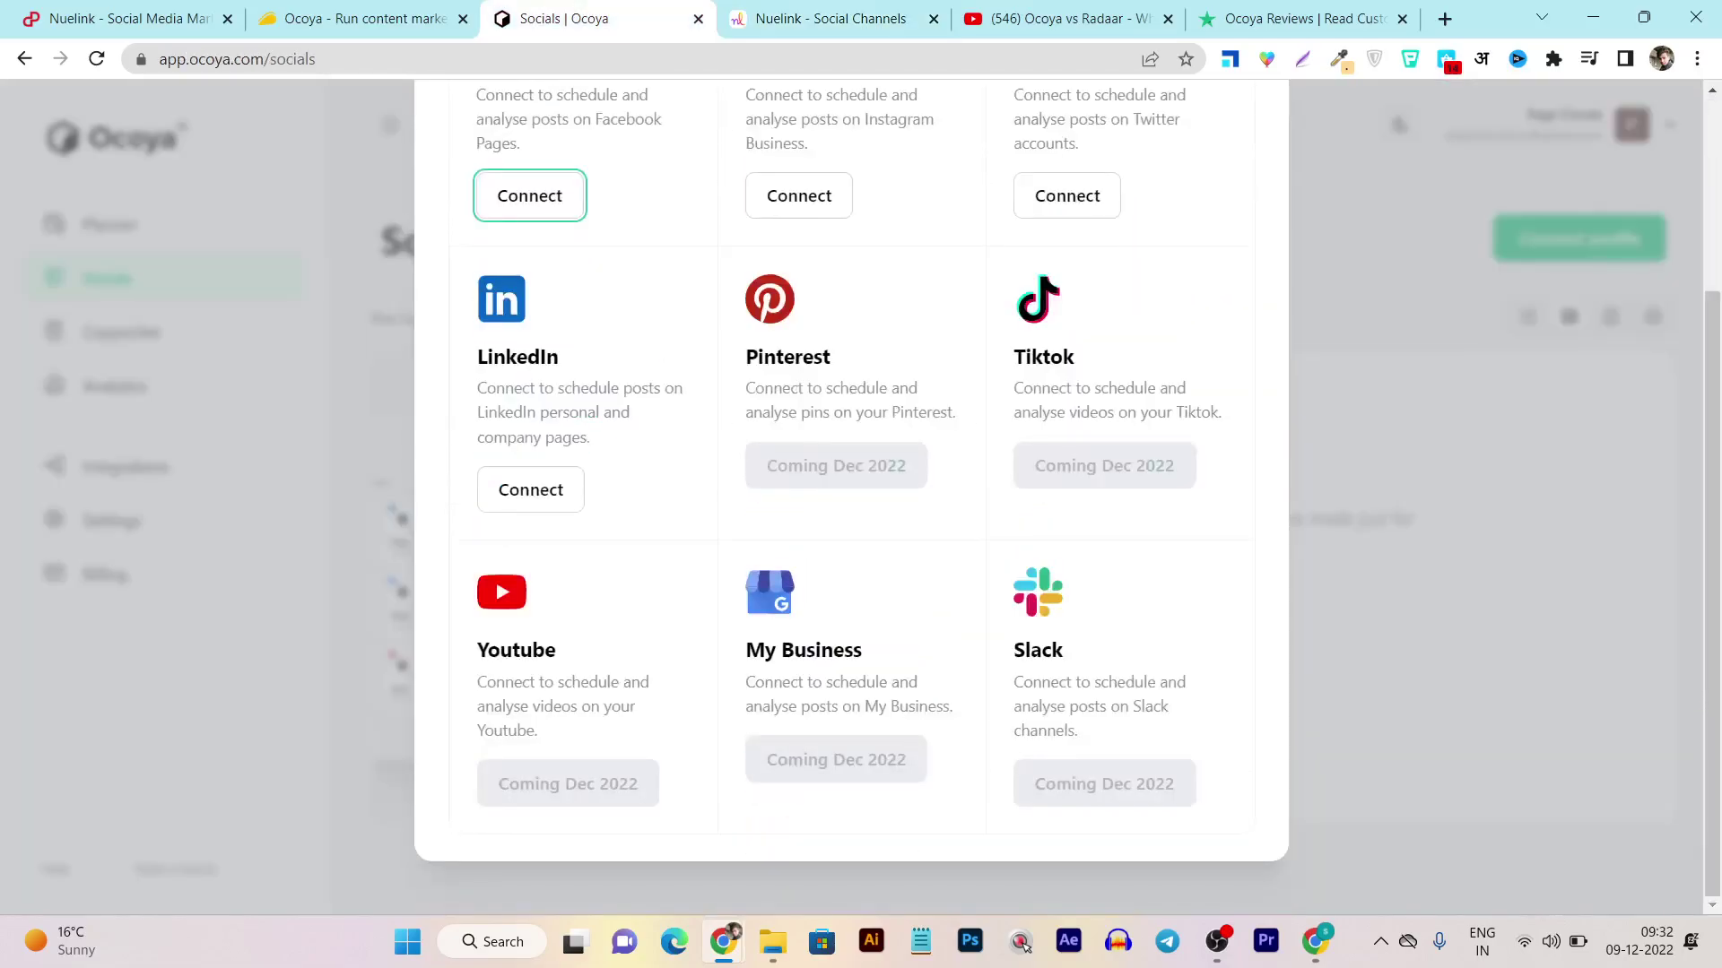
Review Nuelink's full list of addable social channels against Ocoya's Connect profile options, and close Nuelink's list
left_click(829, 18)
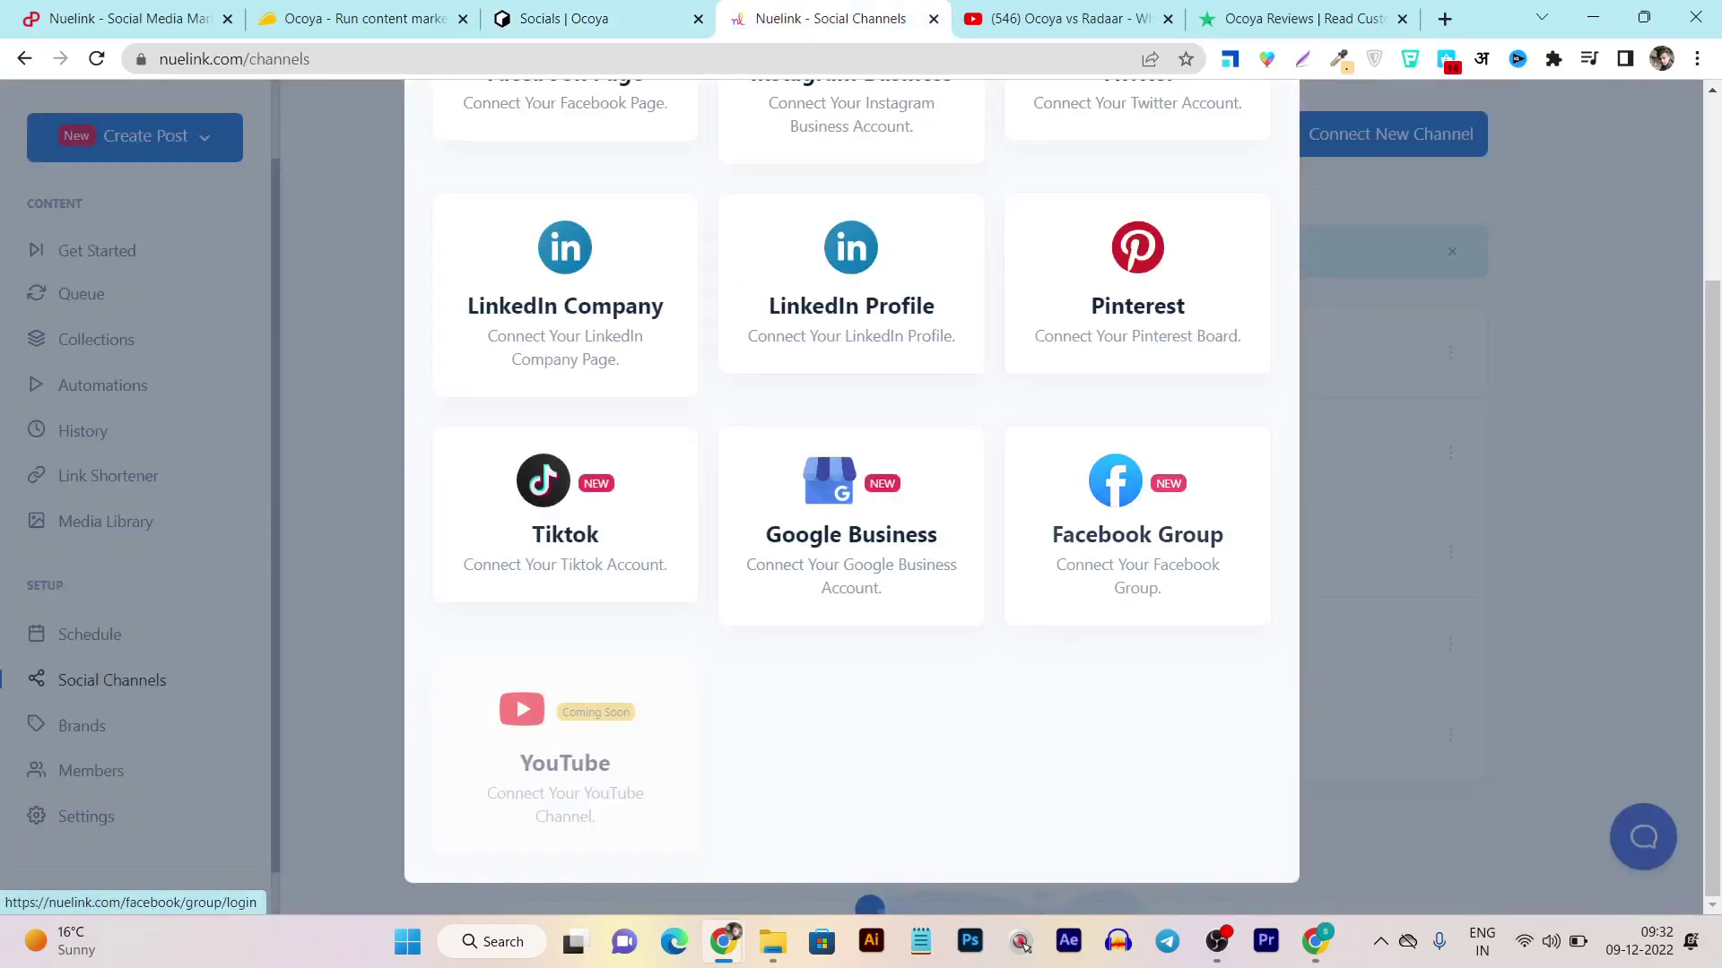
scroll(852, 484, "up", 3)
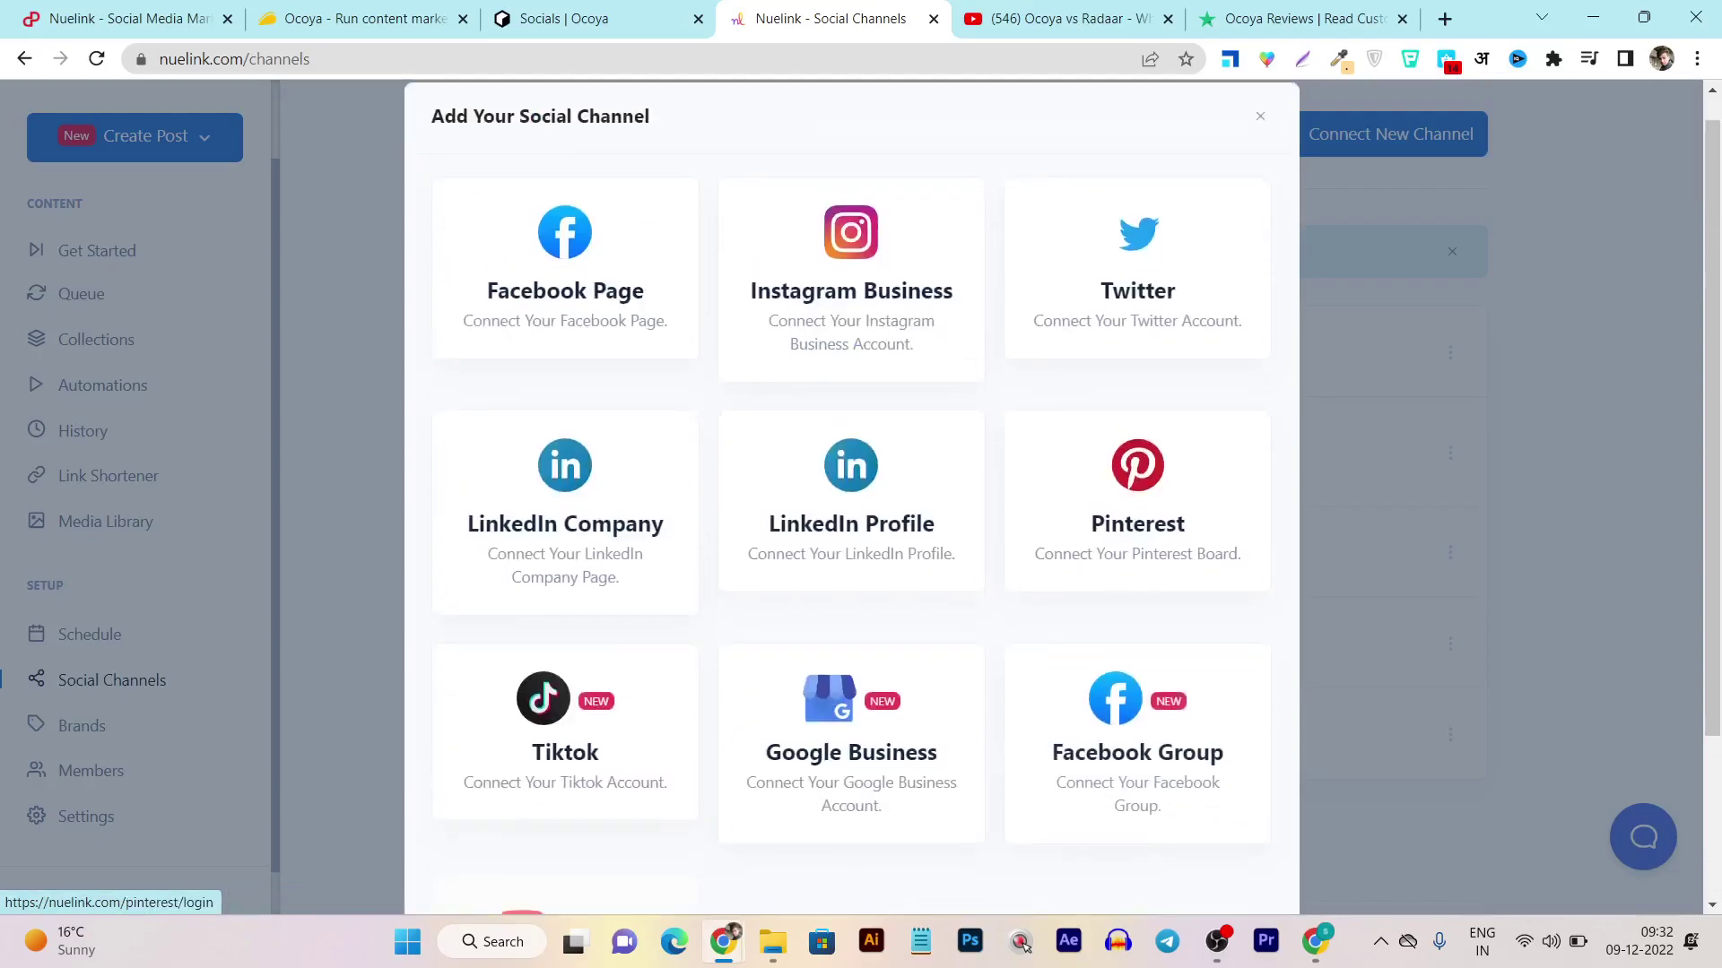
scroll(851, 484, "down", 3)
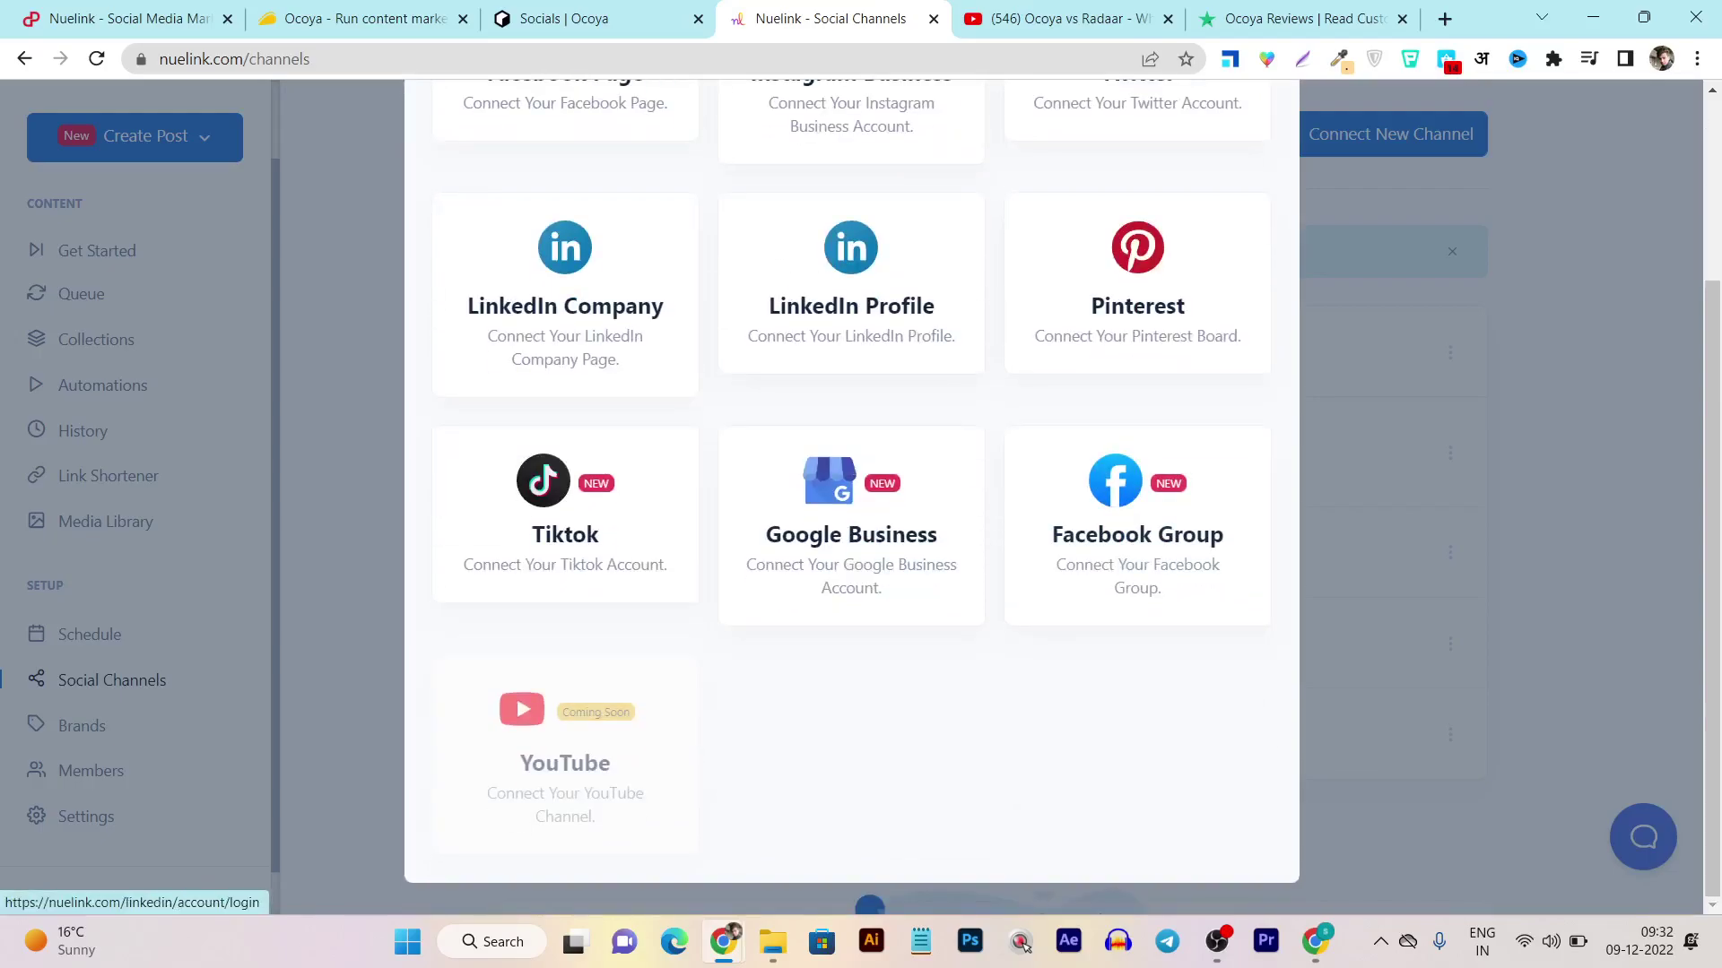
left_click(574, 18)
scroll(852, 485, "up", 3)
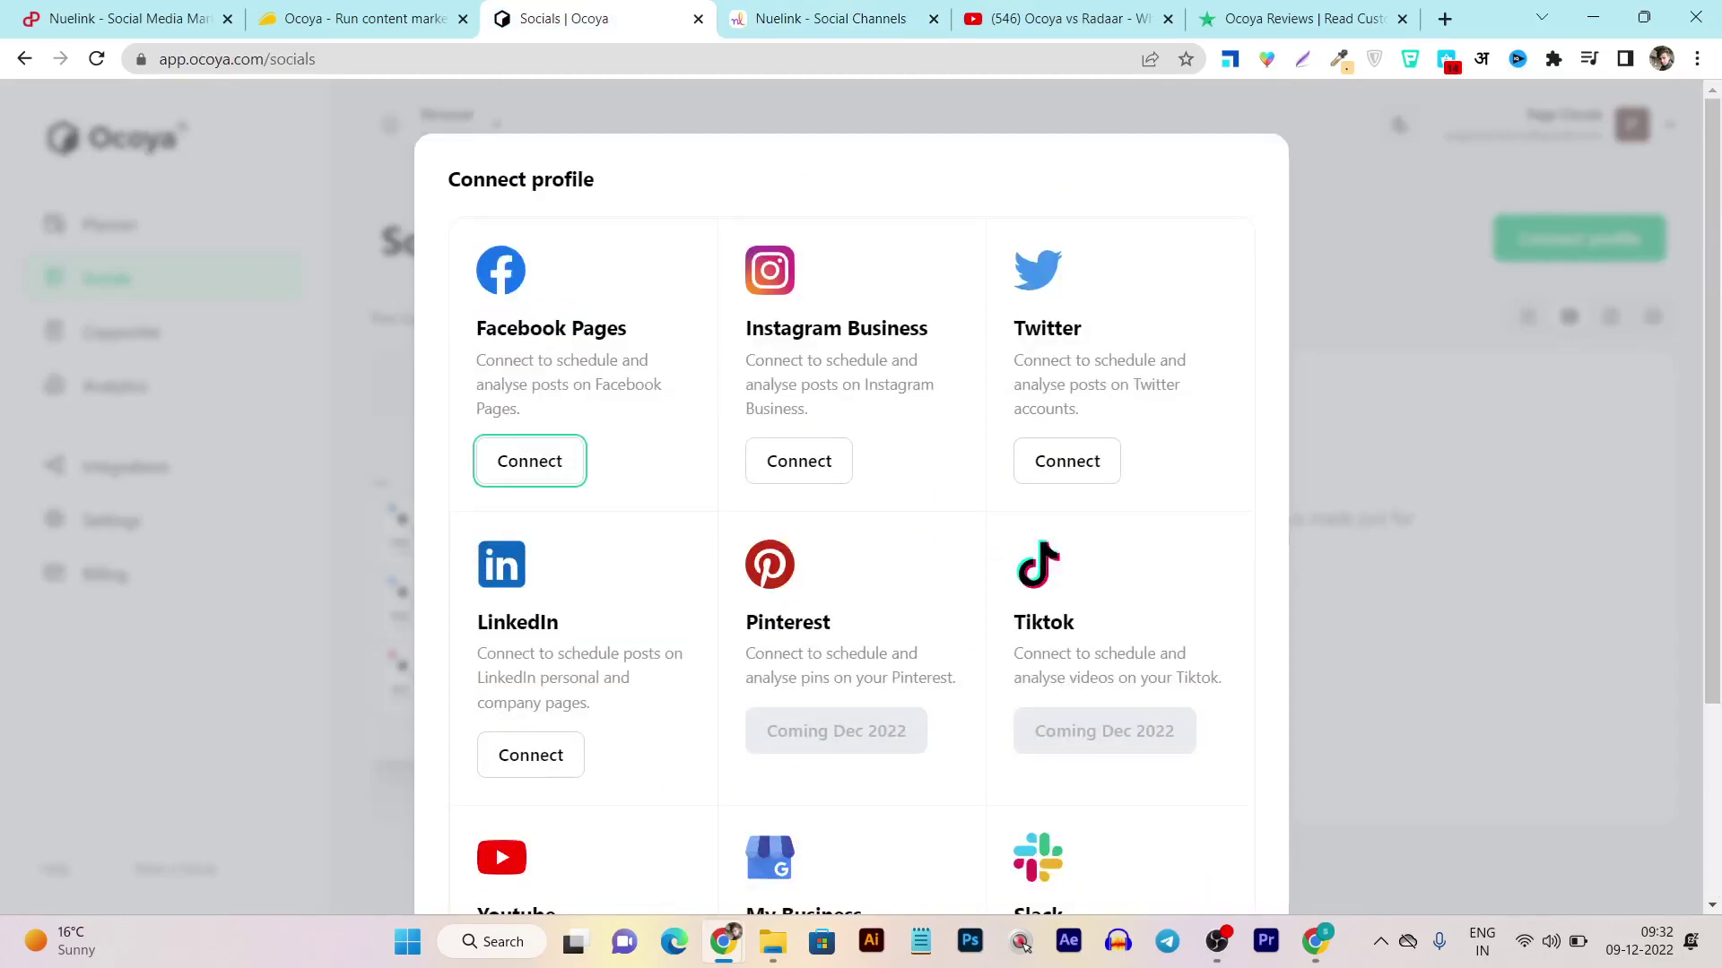
key("ctrl+Tab")
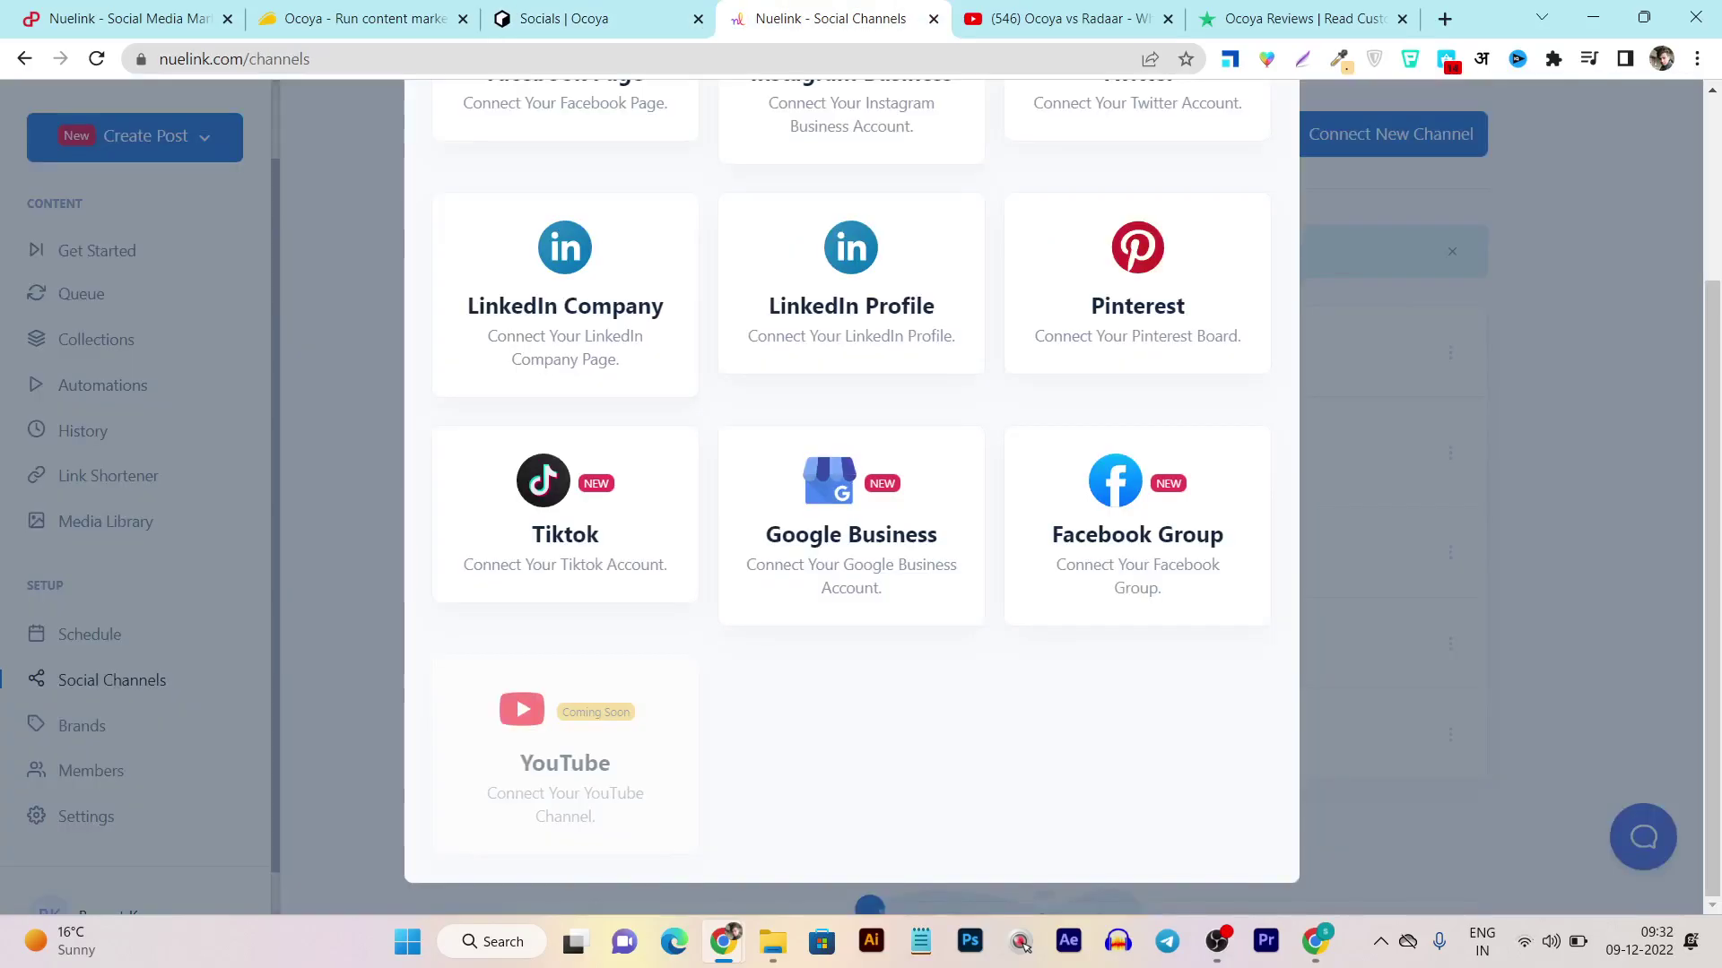
scroll(852, 484, "up", 3)
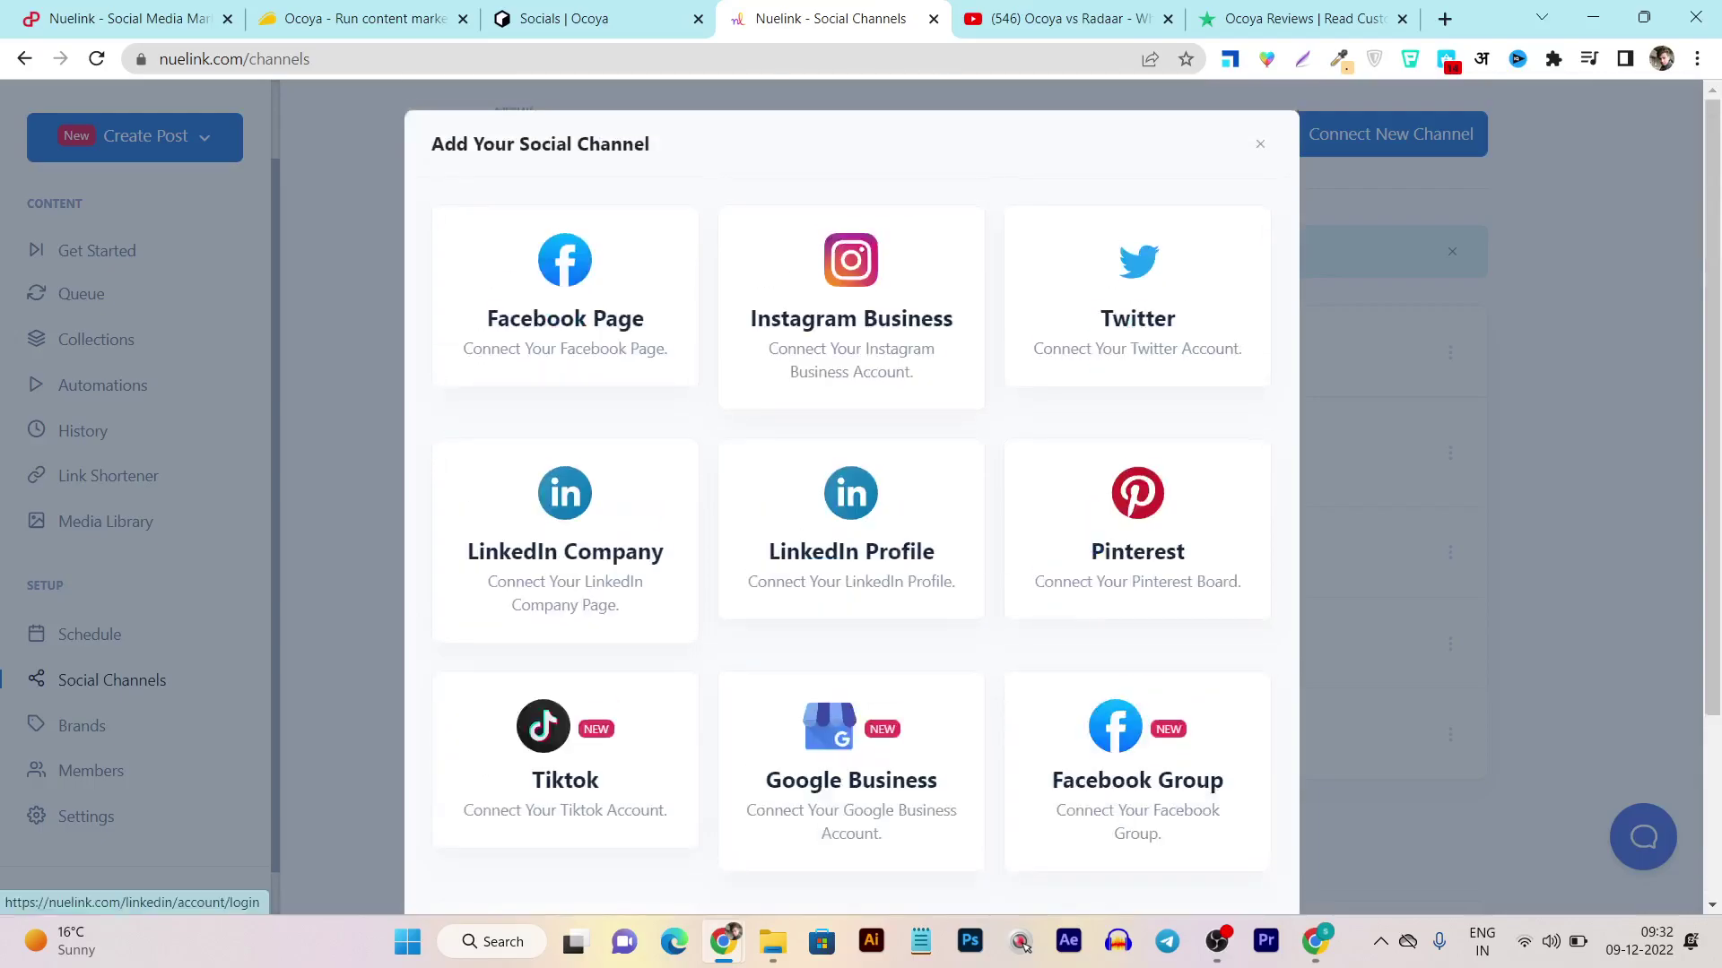
scroll(852, 485, "down", 3)
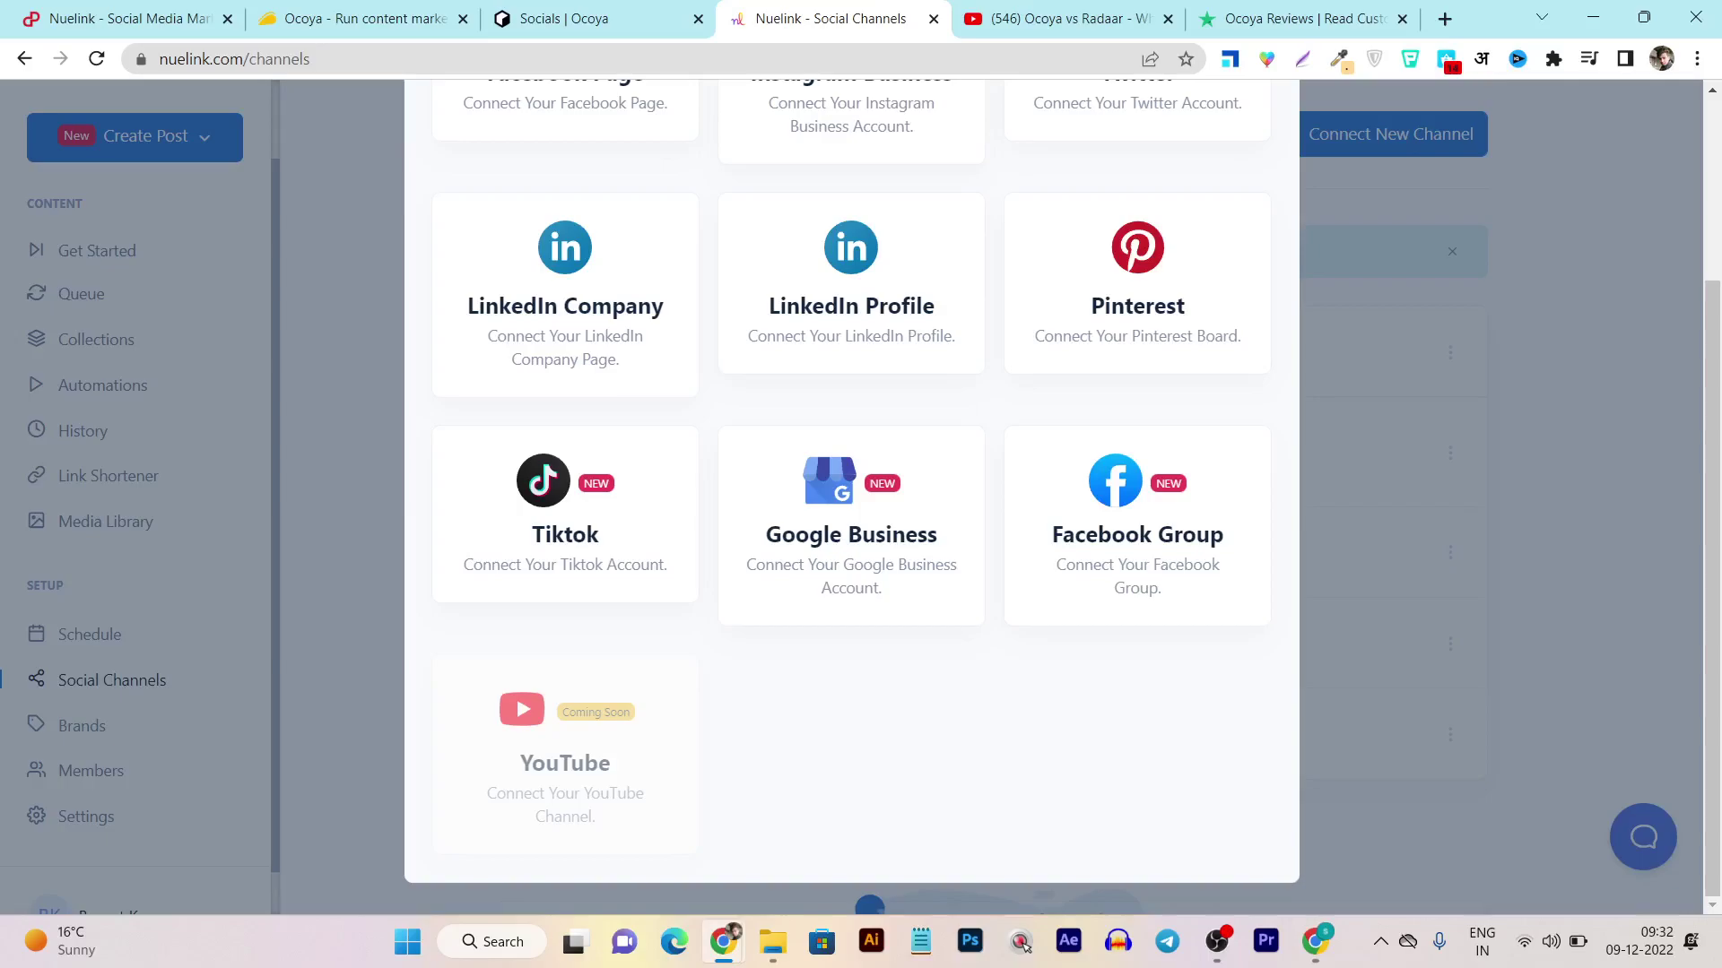
scroll(852, 484, "up", 3)
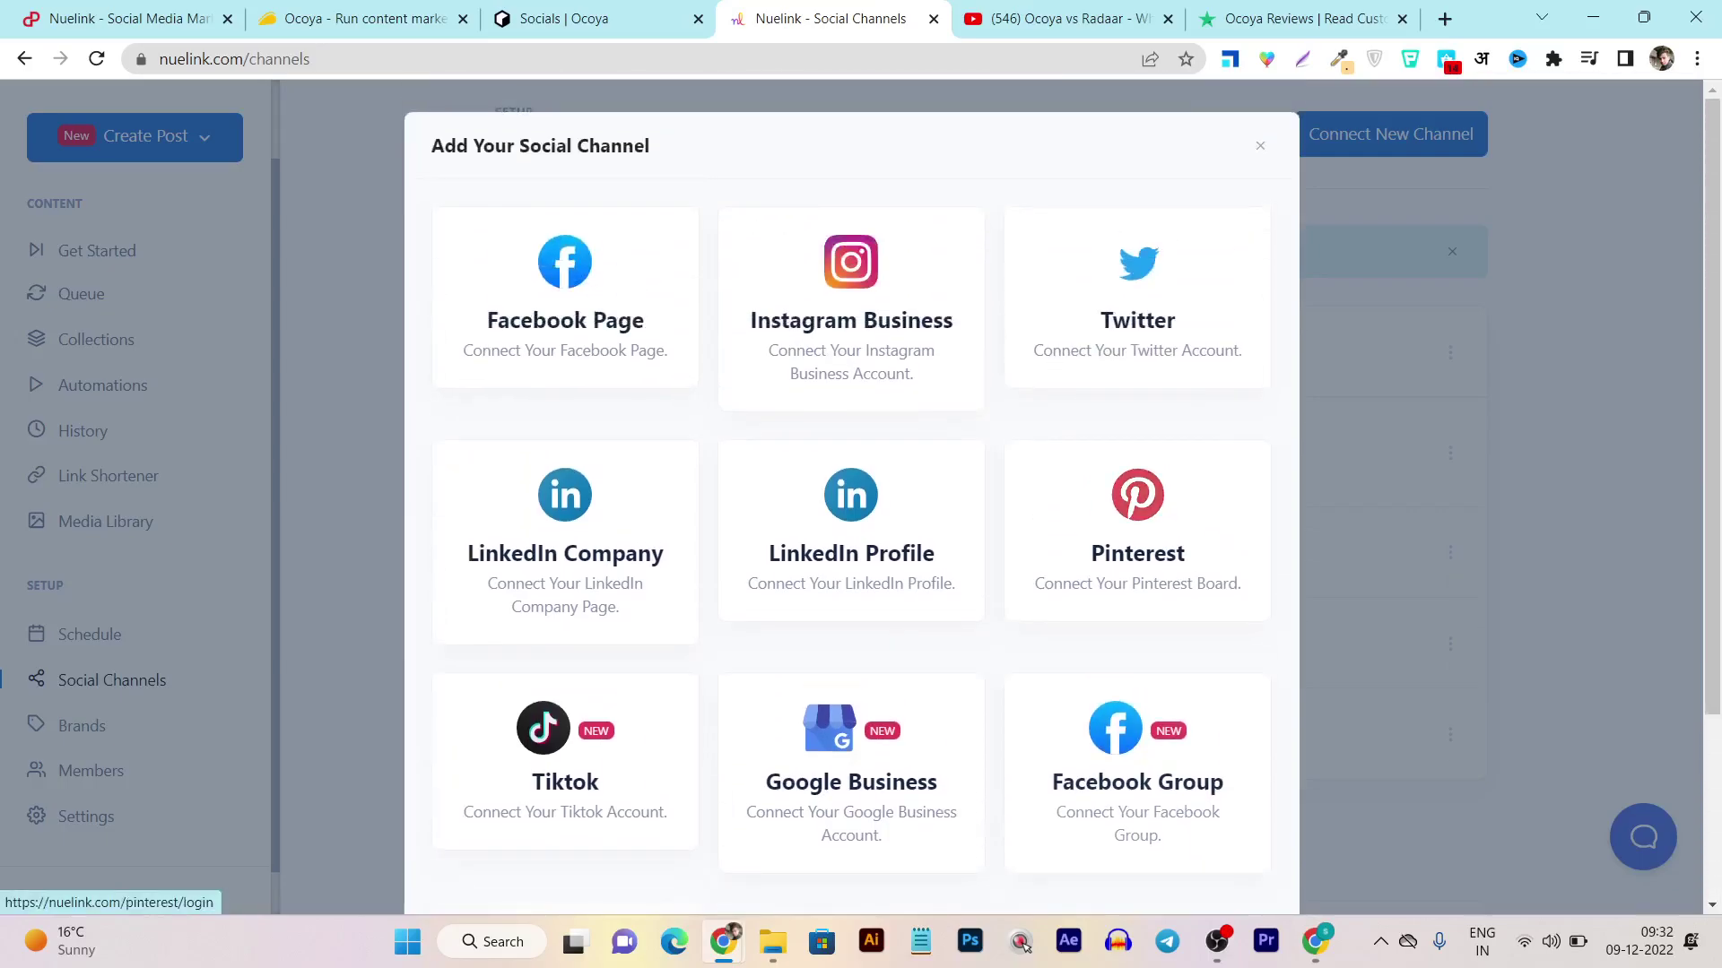
key("Escape")
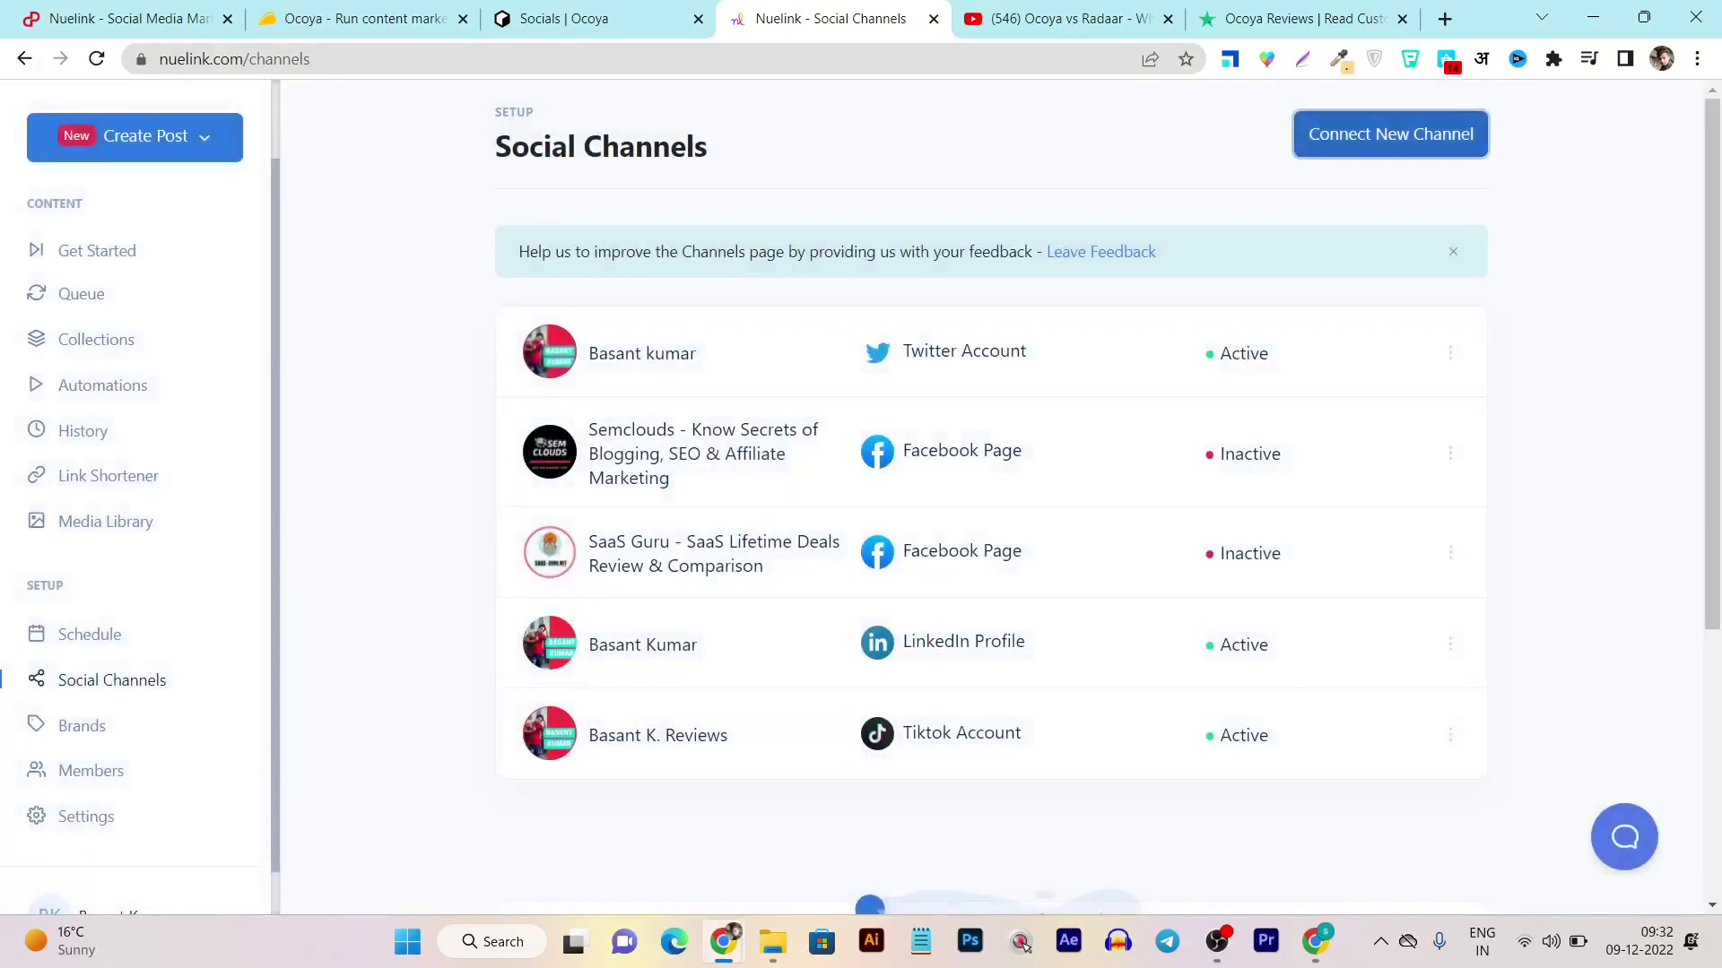
Compare Ocoya's Connect profile options with the channels already connected on Nuelink's Social Channels page
key("ctrl+shift+Tab")
key("ctrl+Tab")
key("ctrl+shift+Tab")
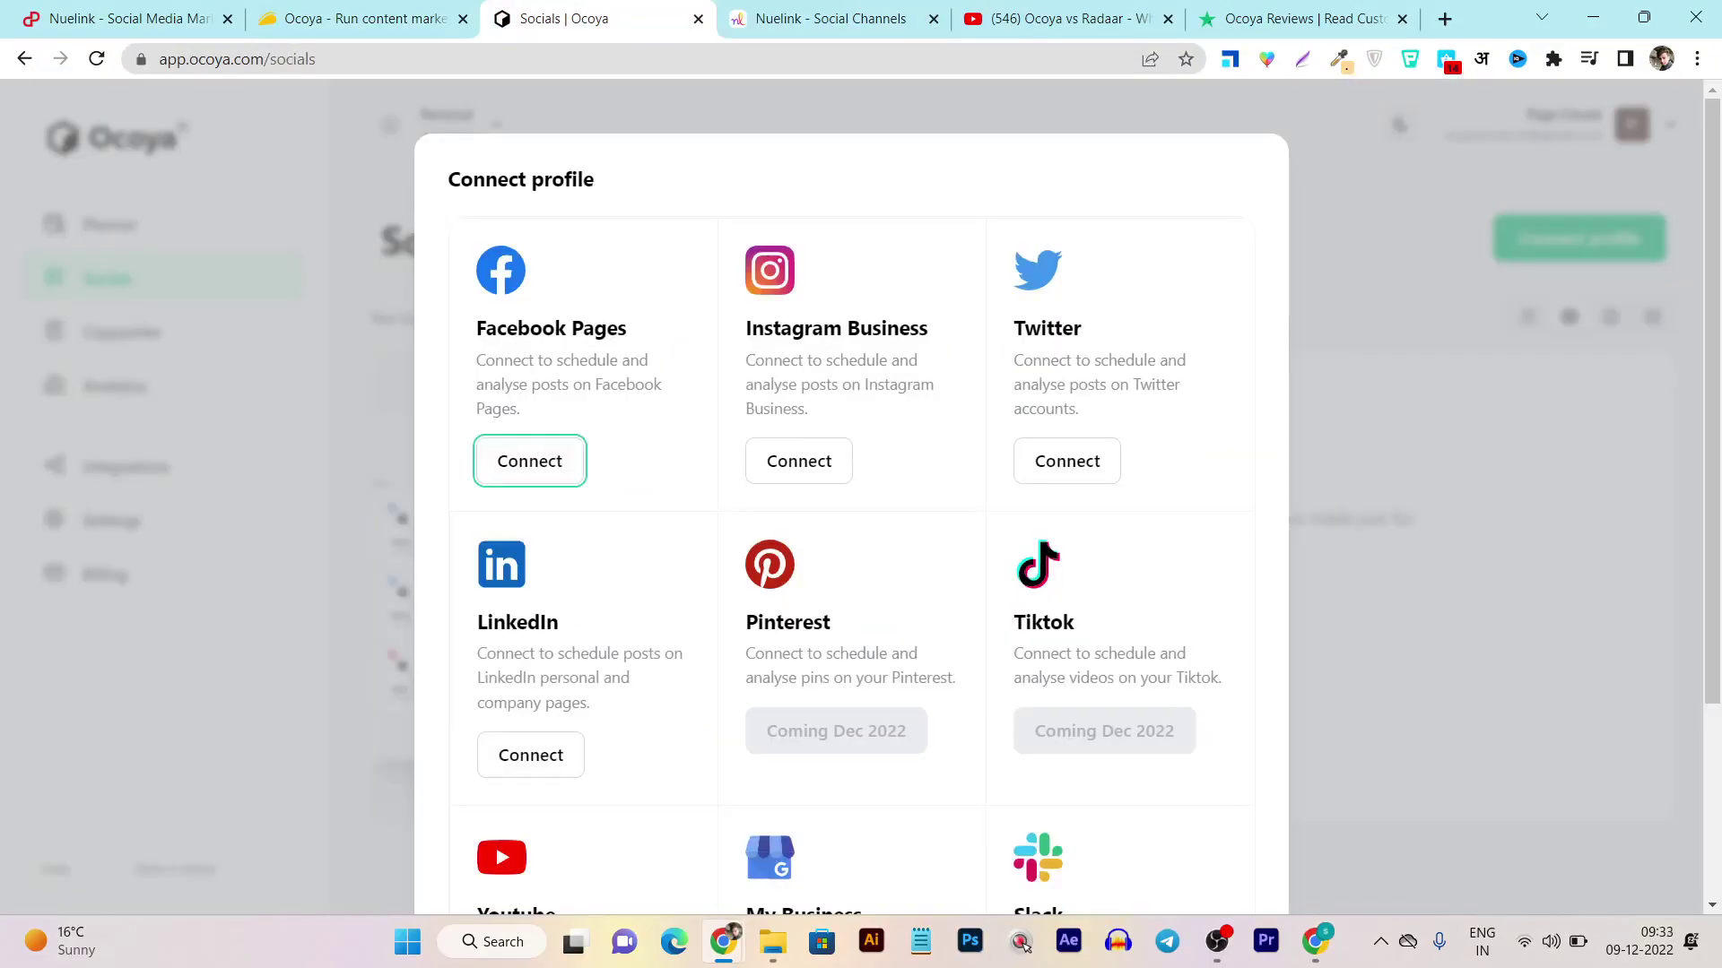
key("ctrl+Tab")
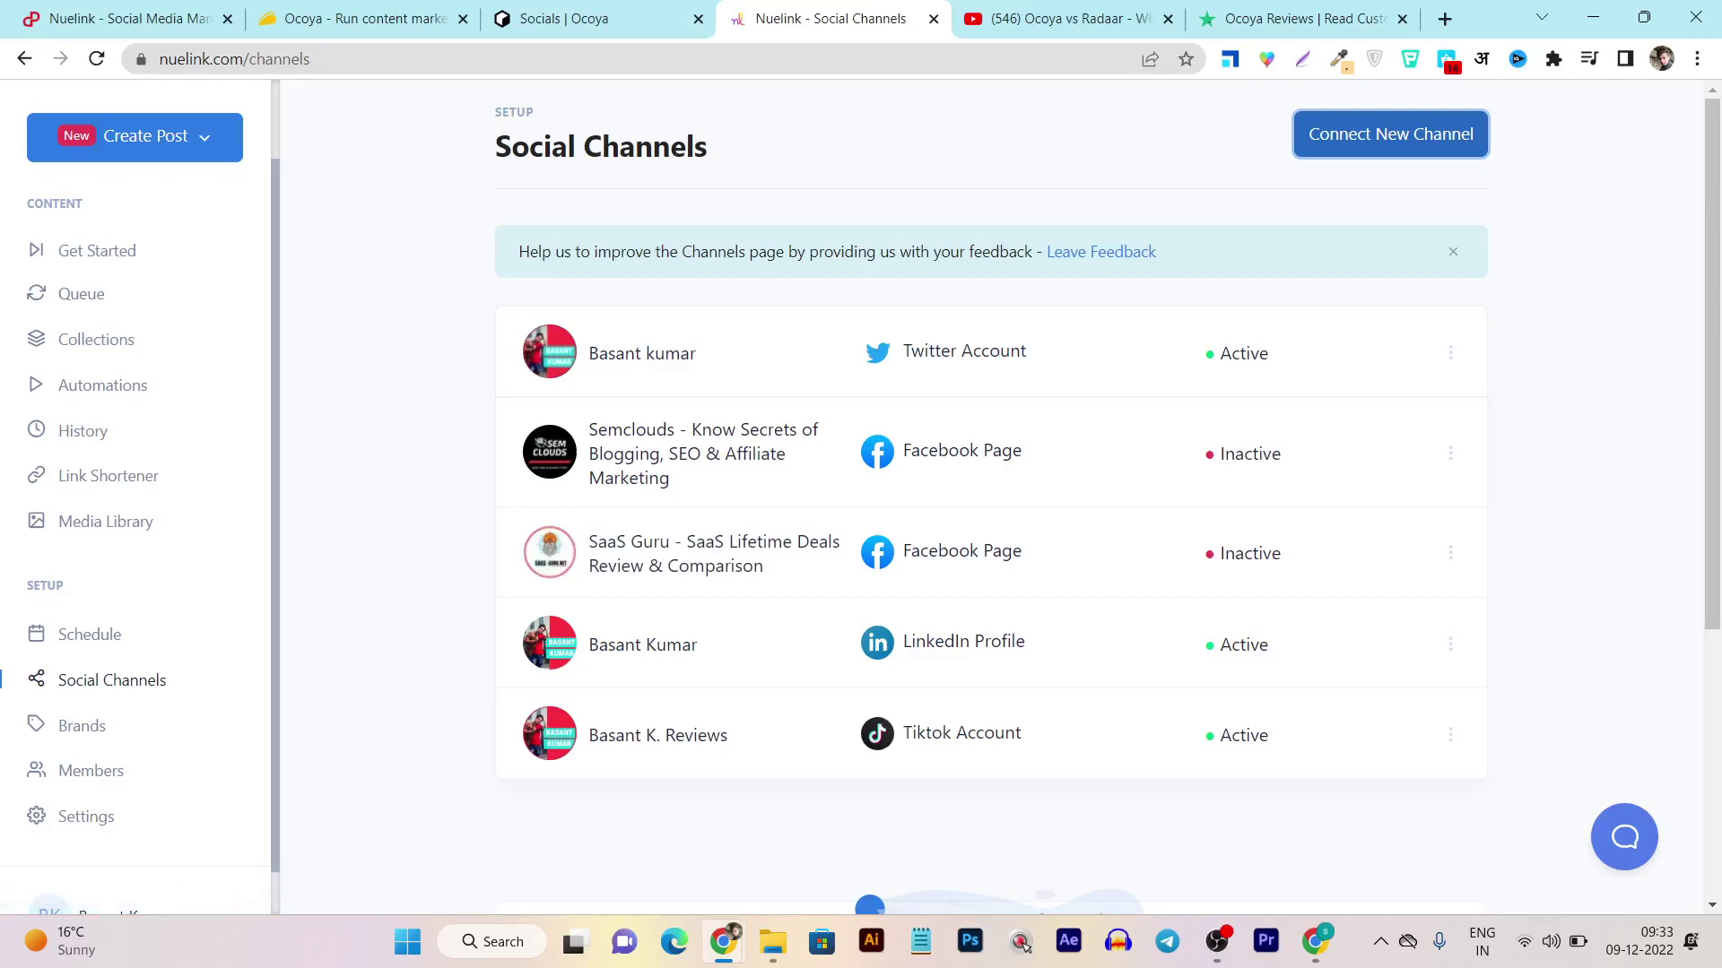
key("ctrl+shift+Tab")
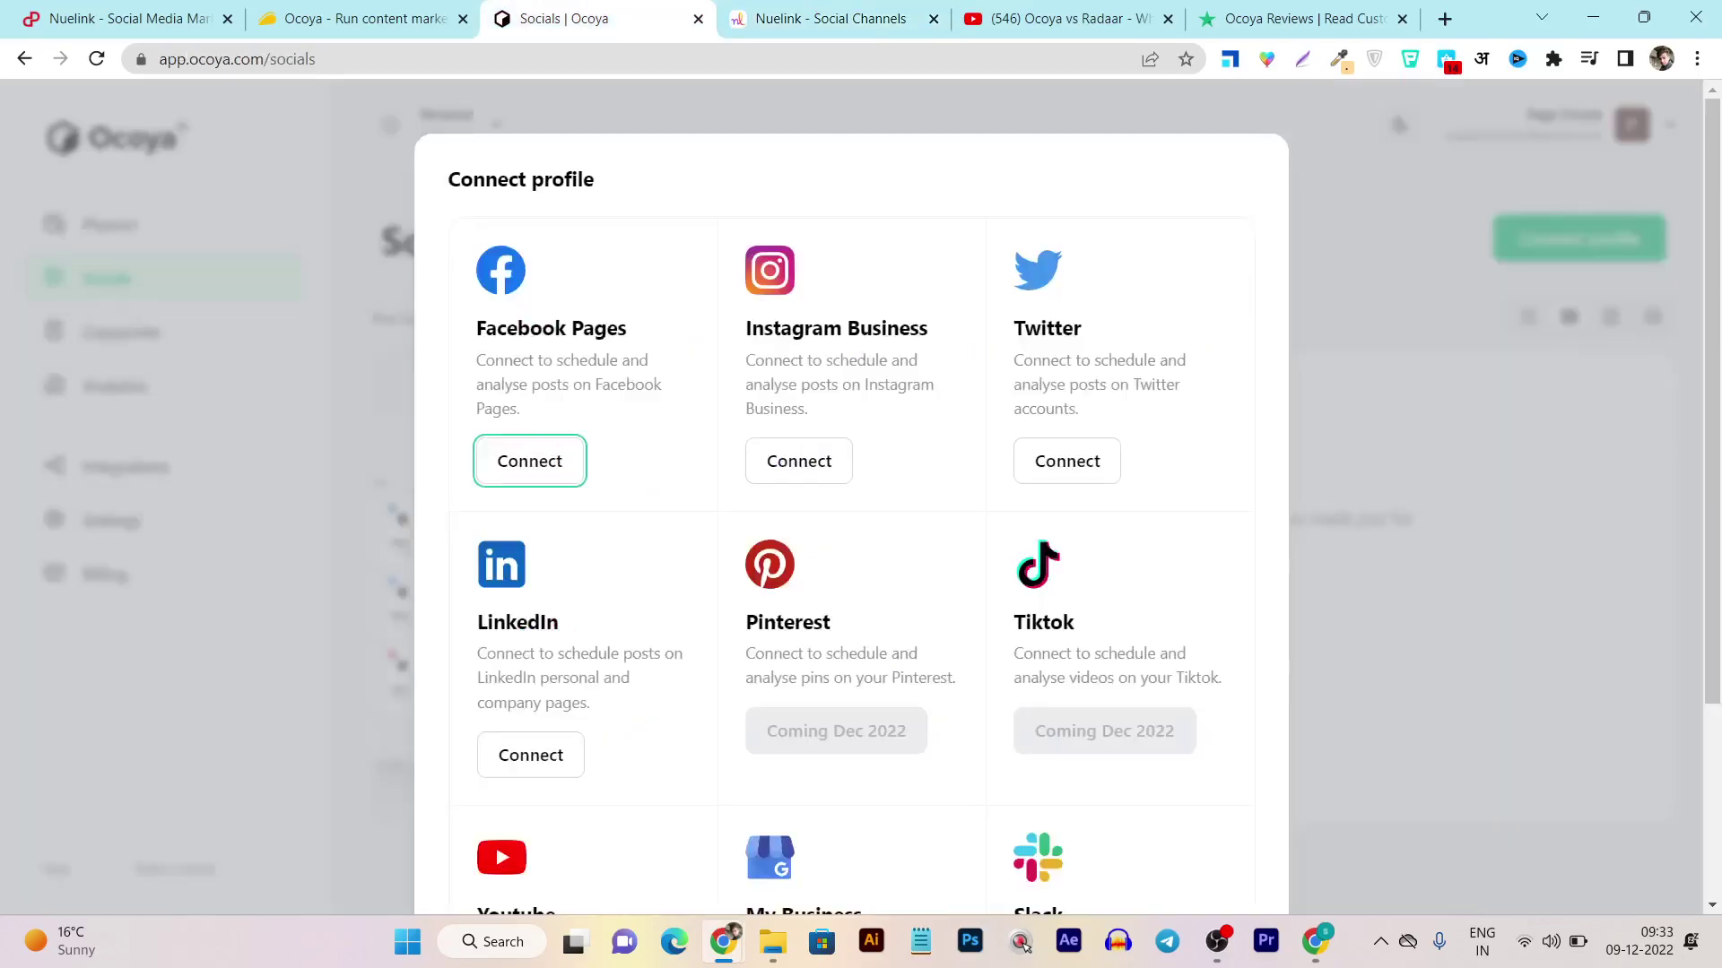
Close Ocoya's Connect profile list, open its Planner and compare its available sections with those of Nuelink
key("Escape")
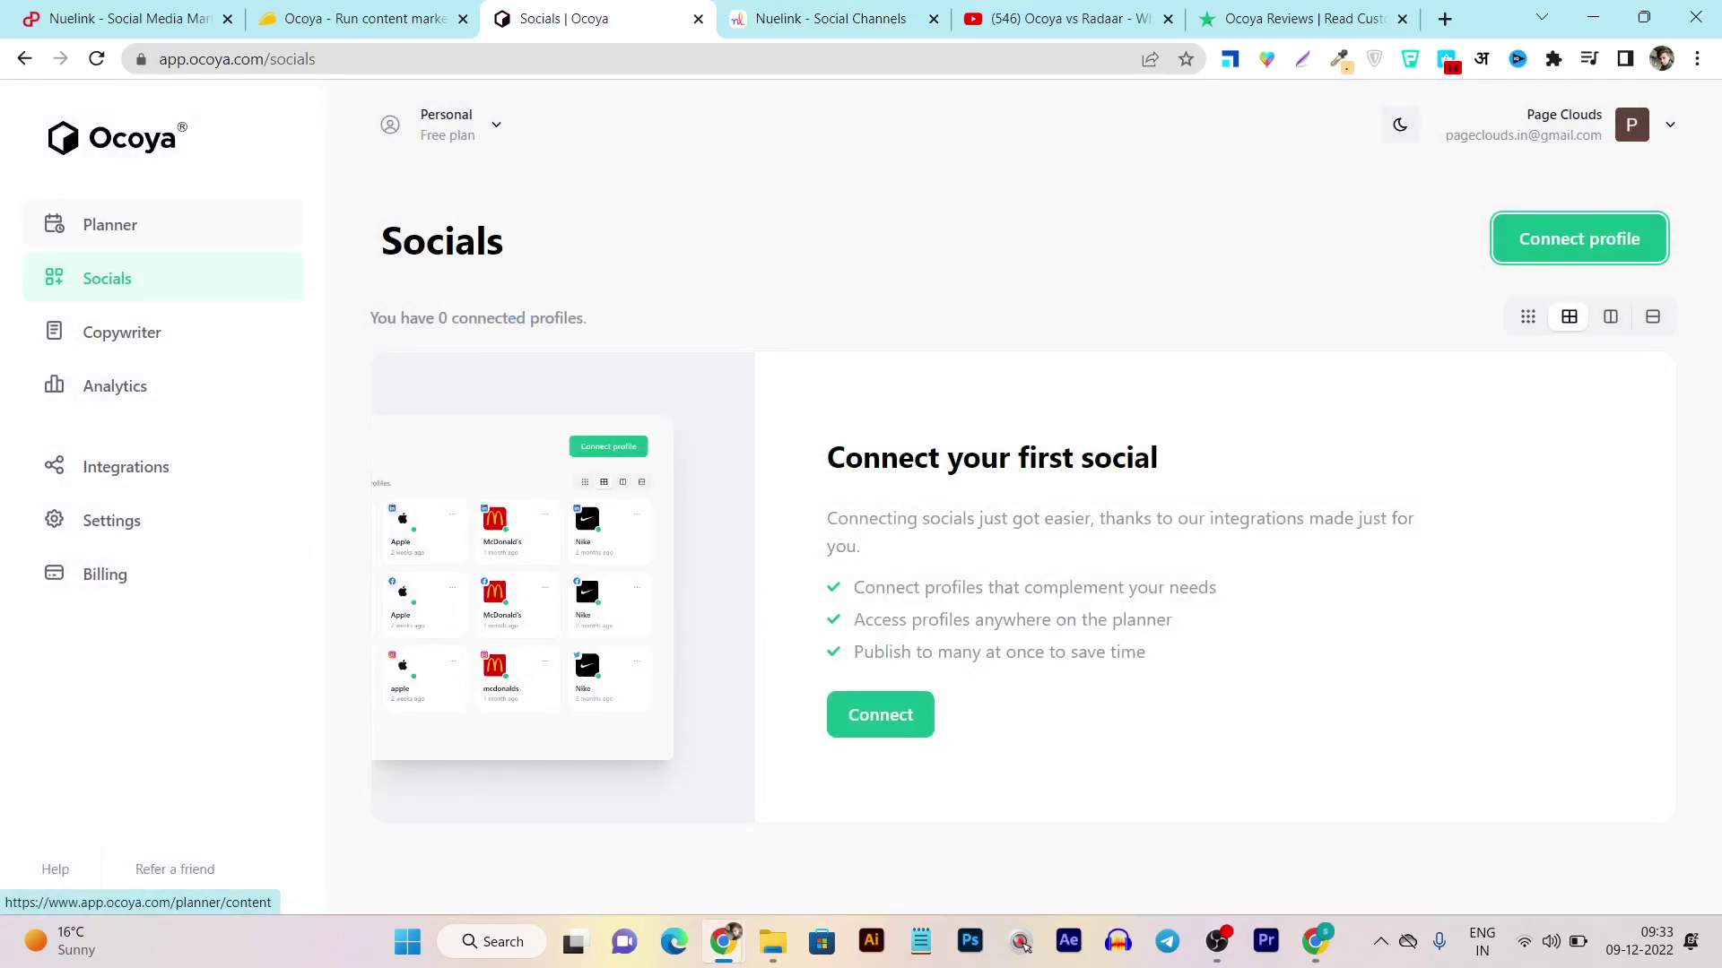
left_click(110, 225)
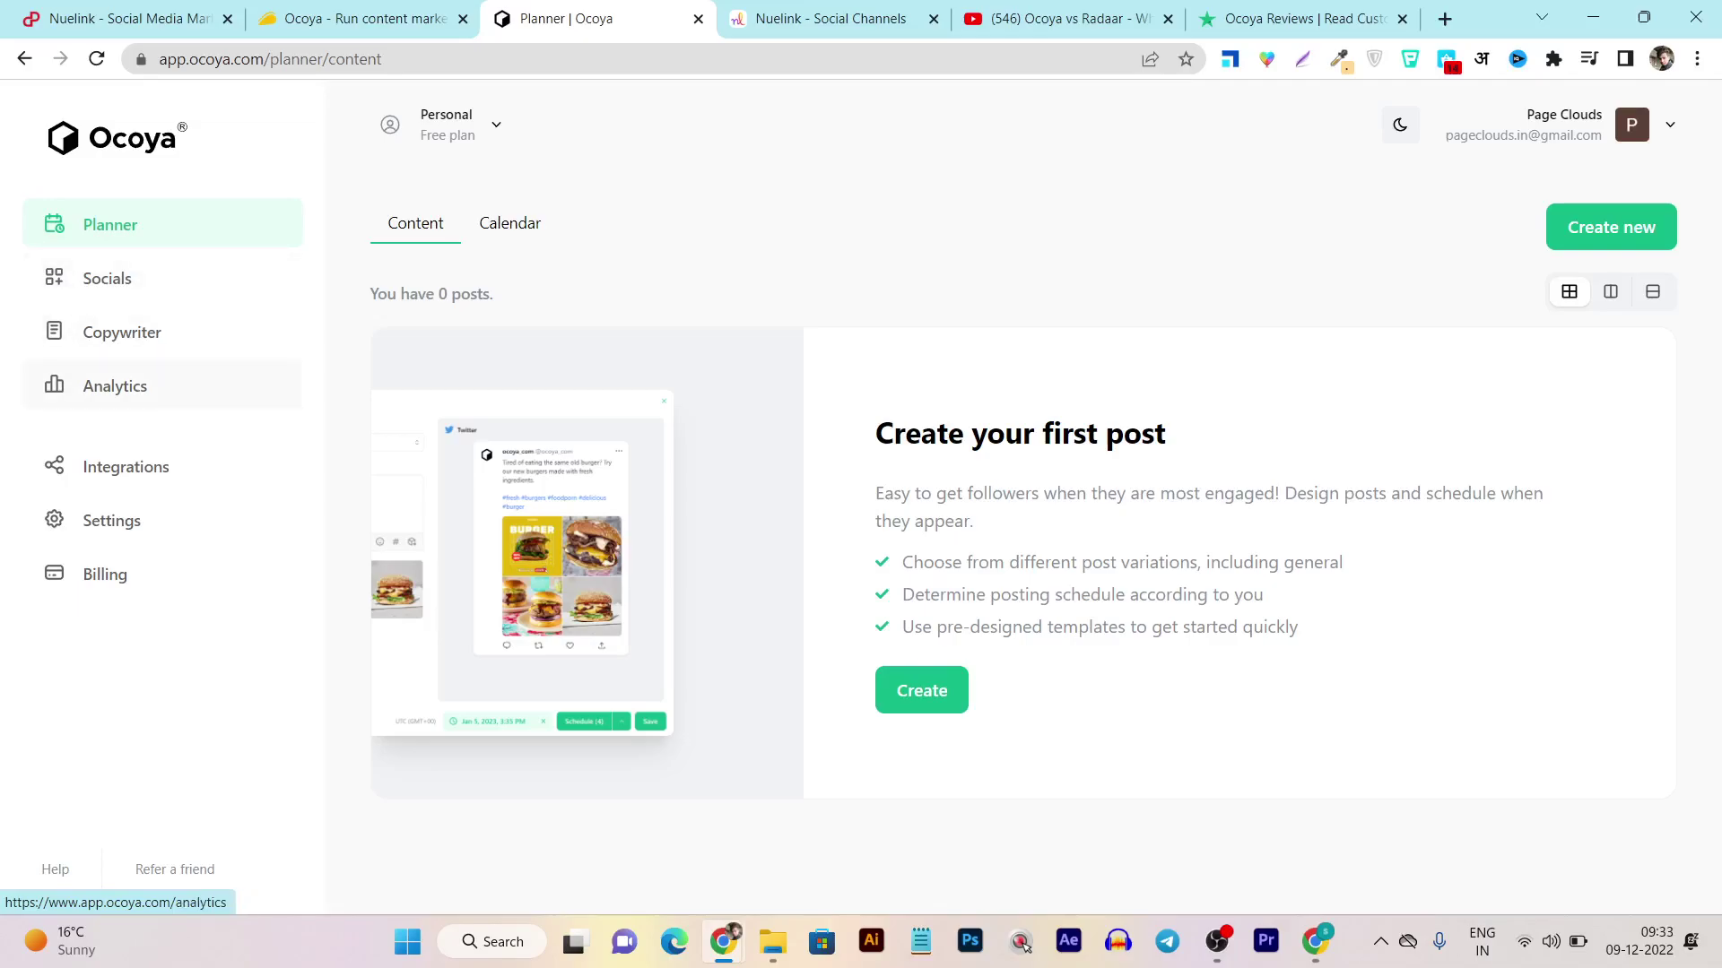
key("ctrl+Tab")
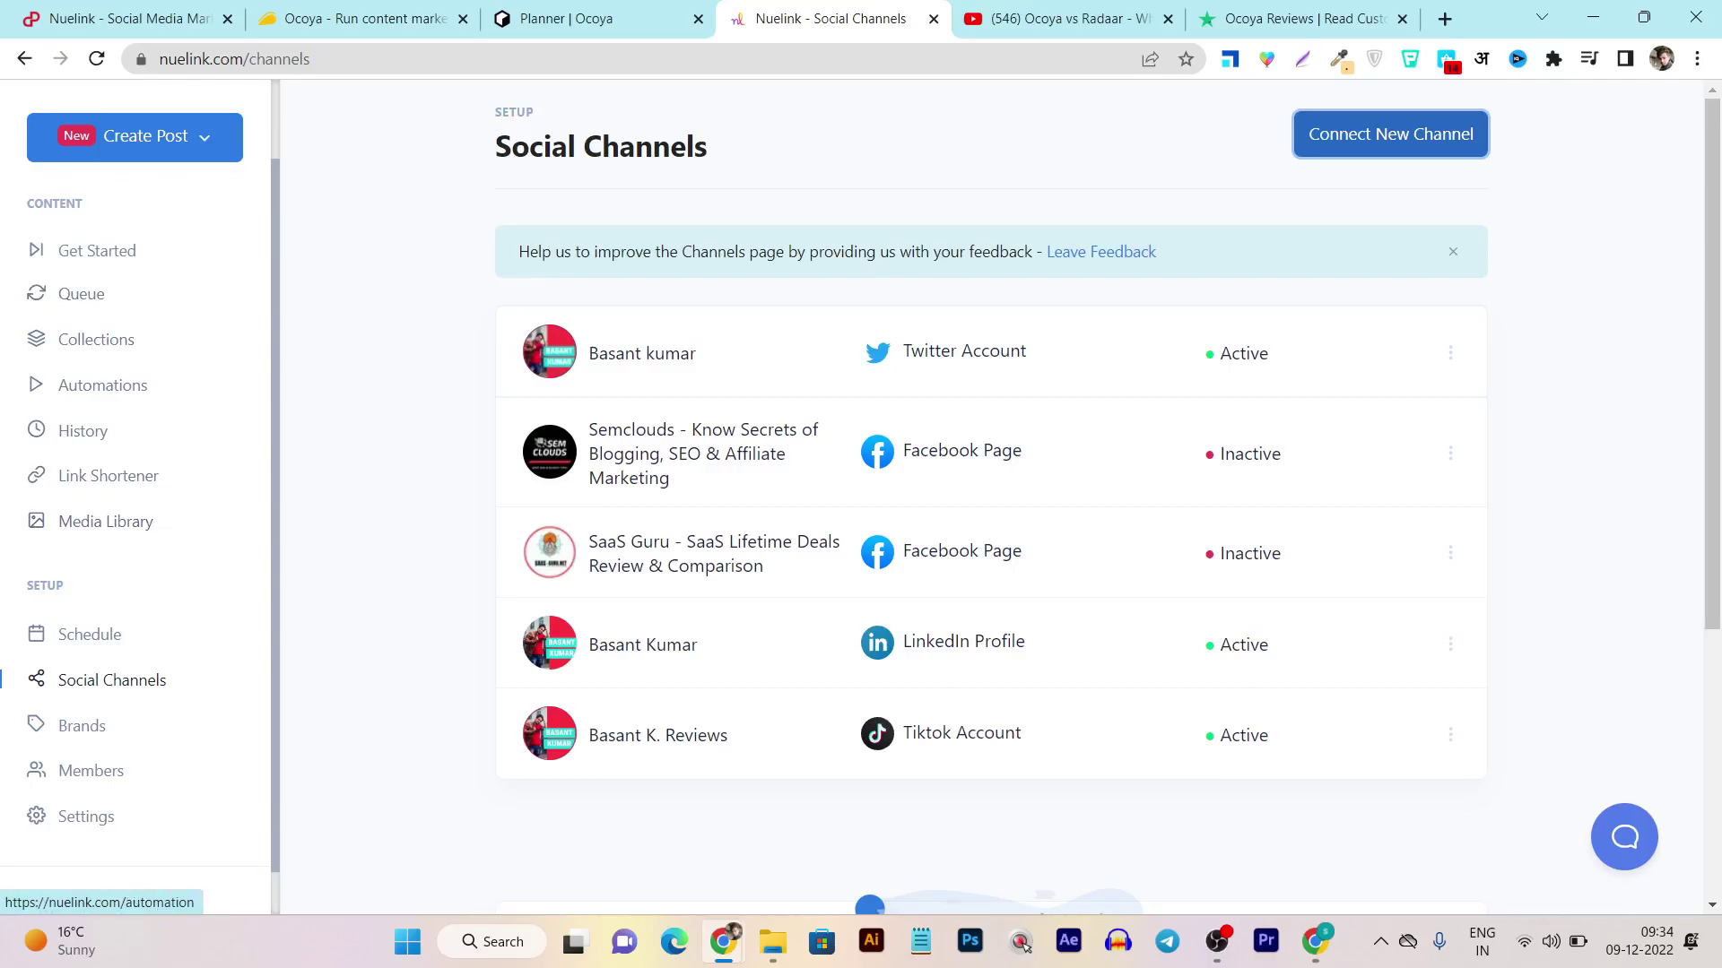
left_click(583, 18)
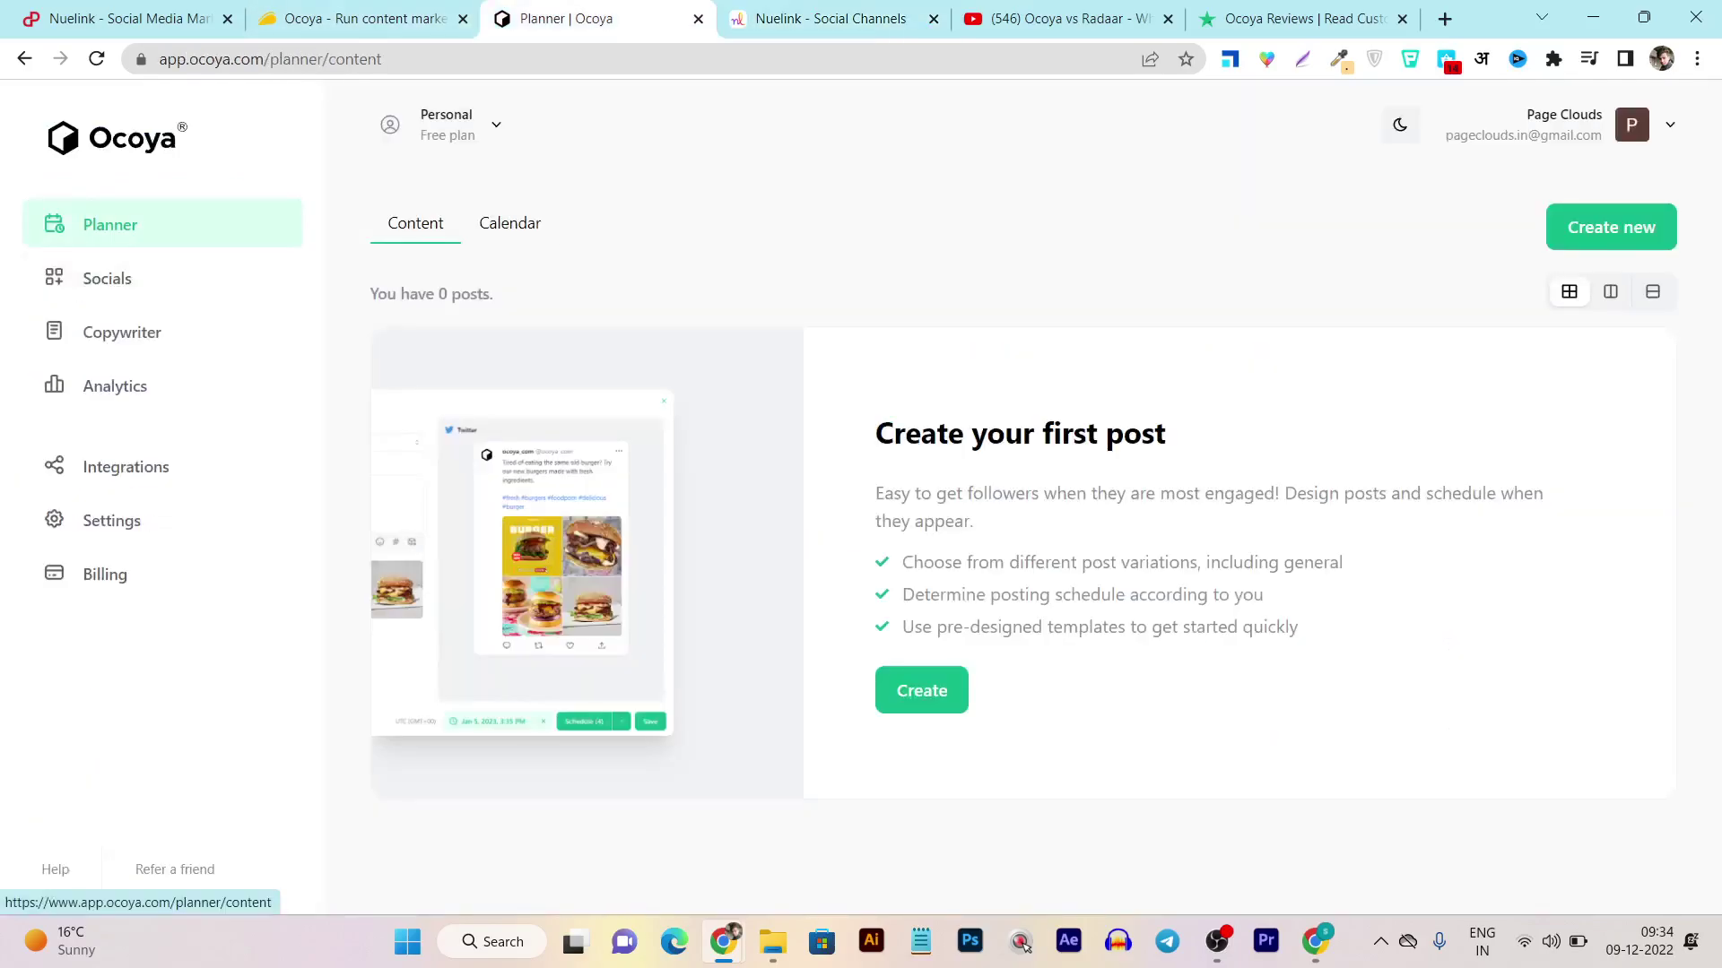
left_click(789, 18)
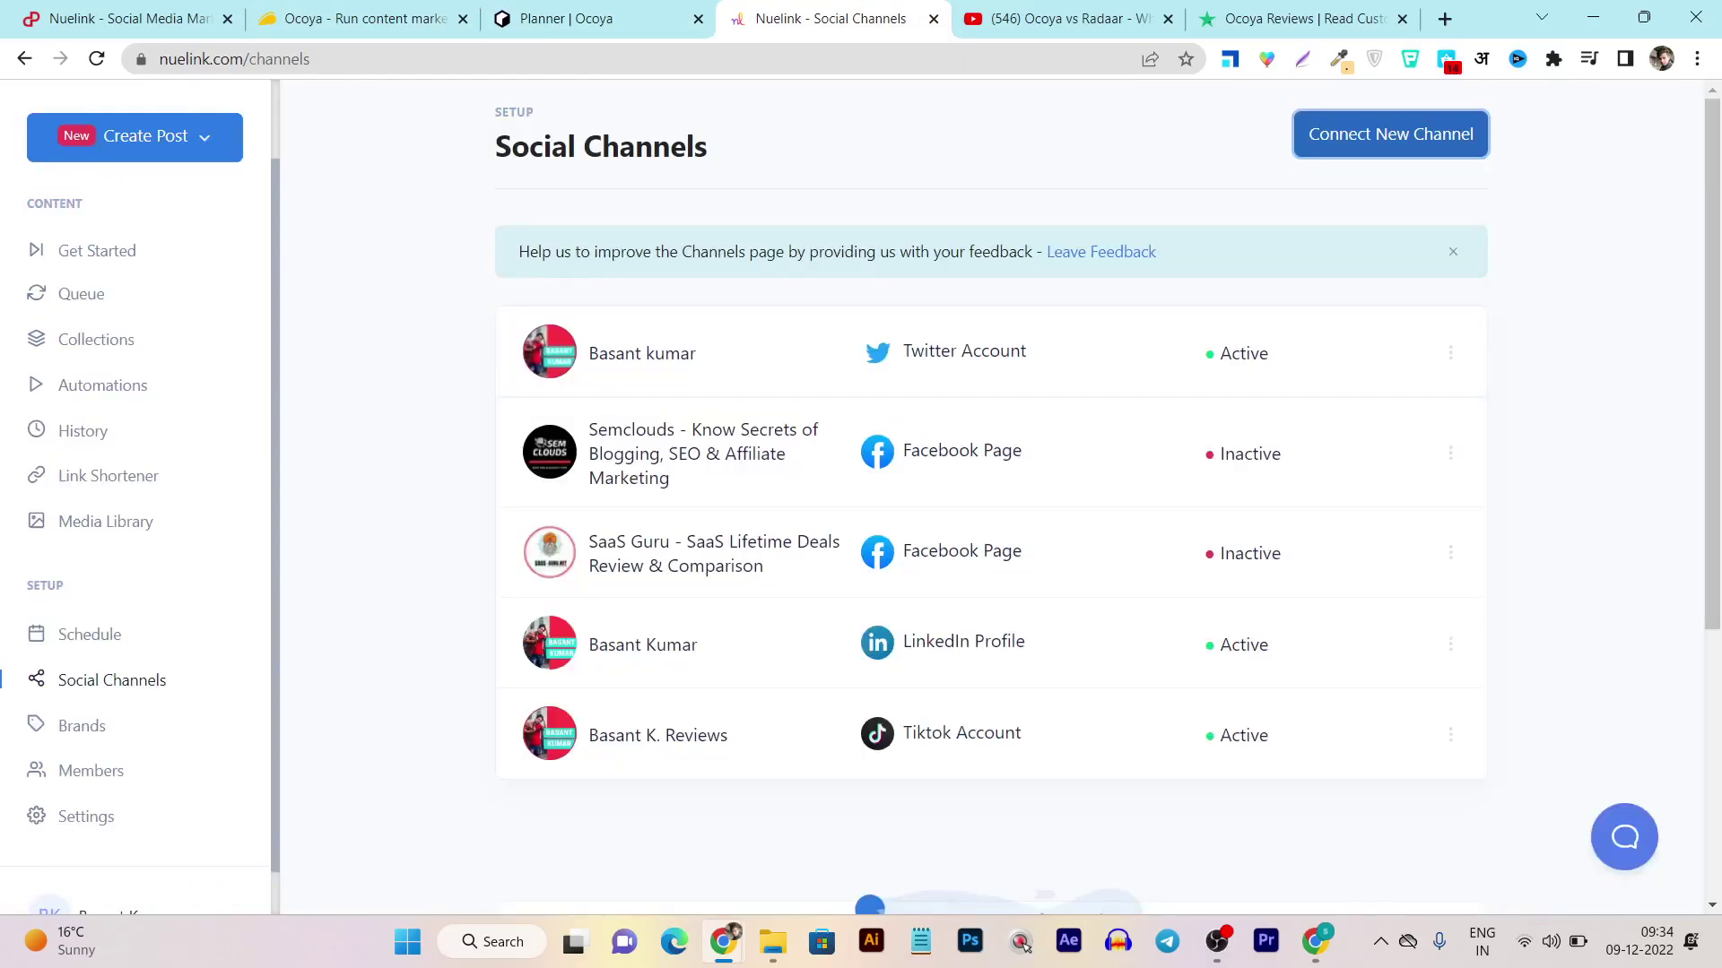
left_click(583, 17)
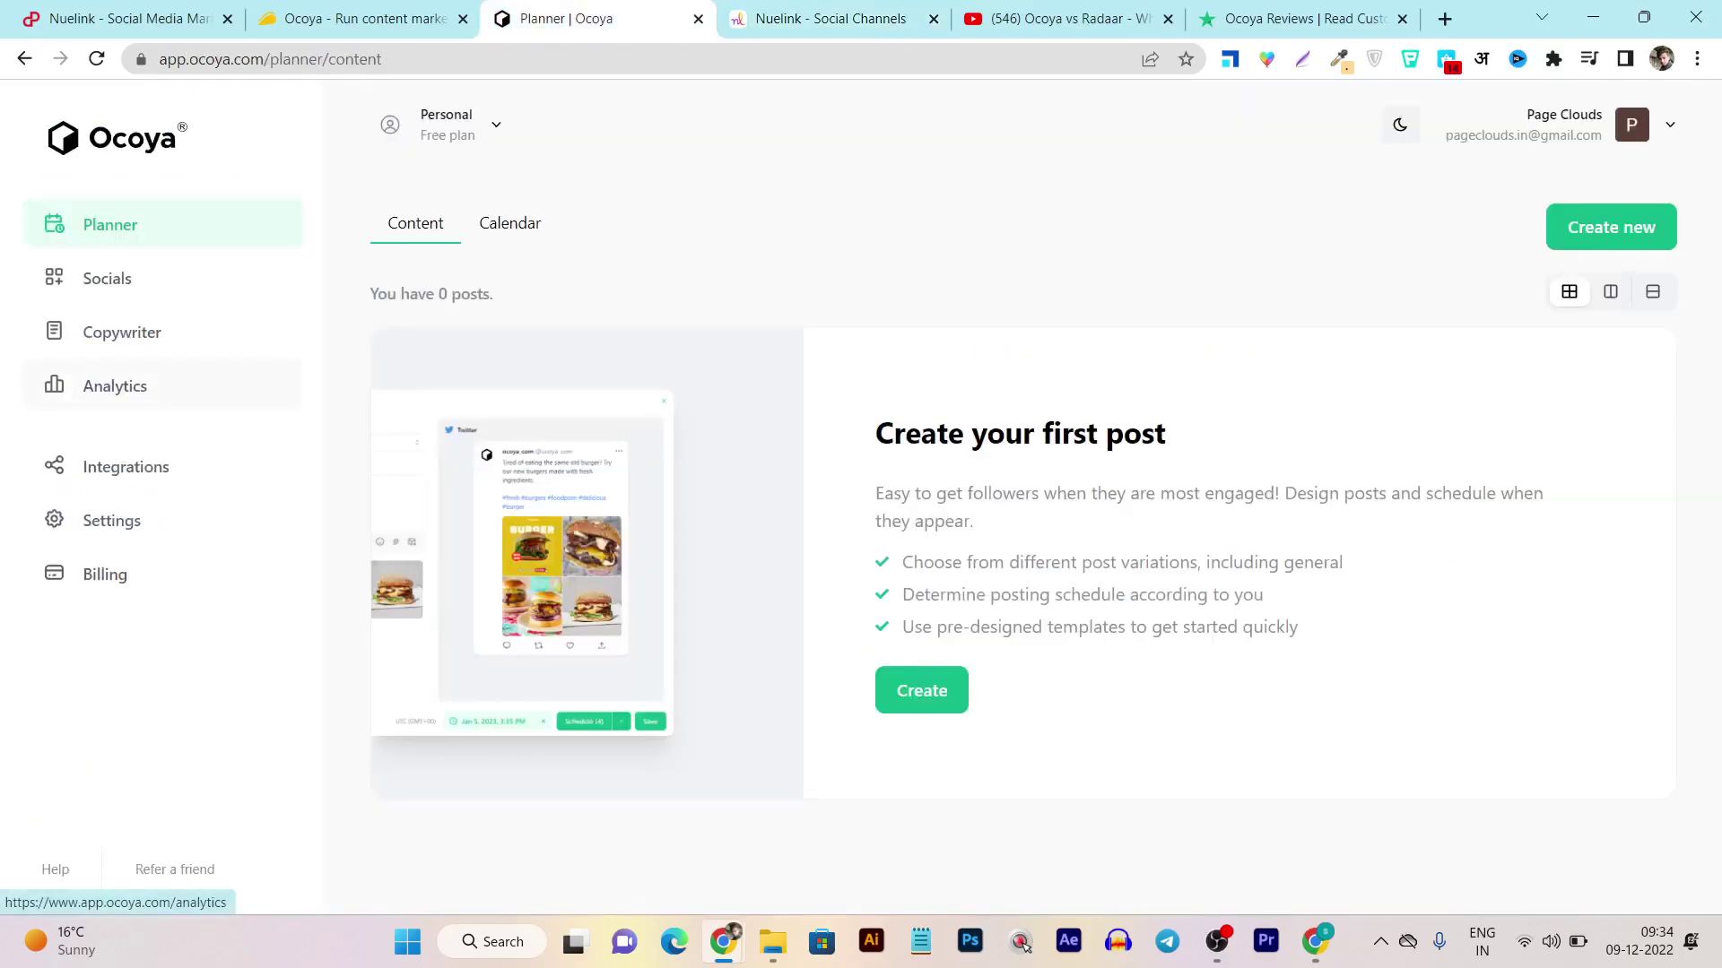
key("ctrl+Tab")
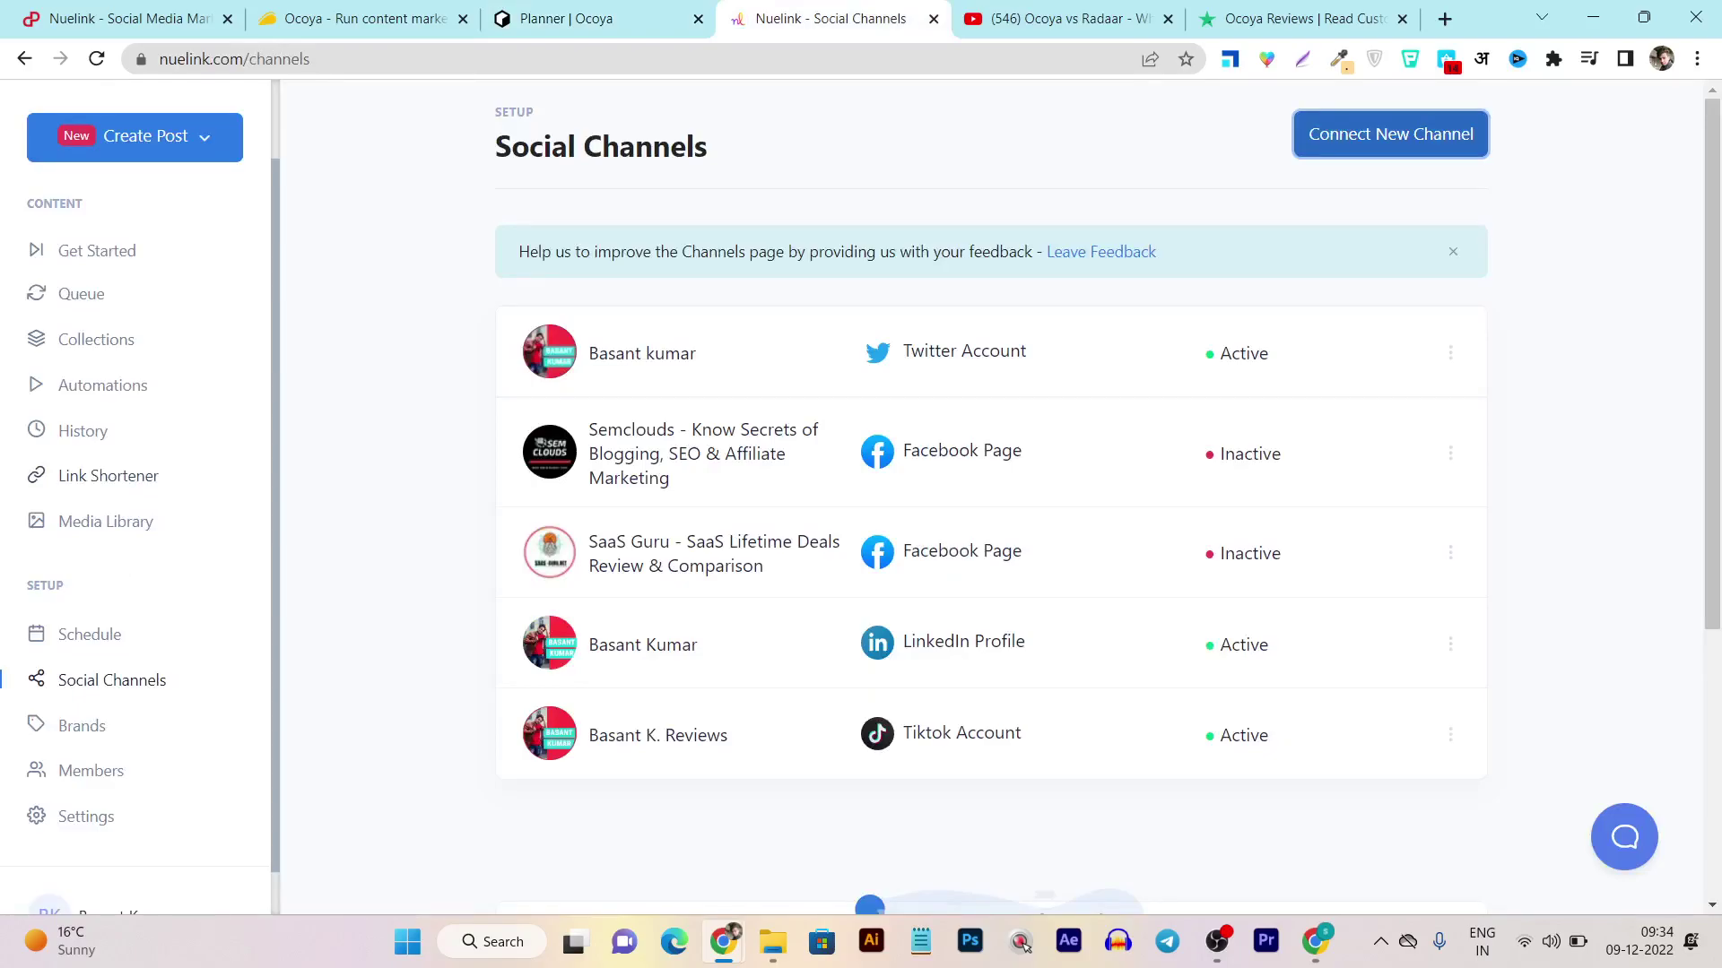
Open Nuelink's Brands page and check the Plan A (Premium) limits on its PitchGround deal page
scroll(135, 493, "up", 1)
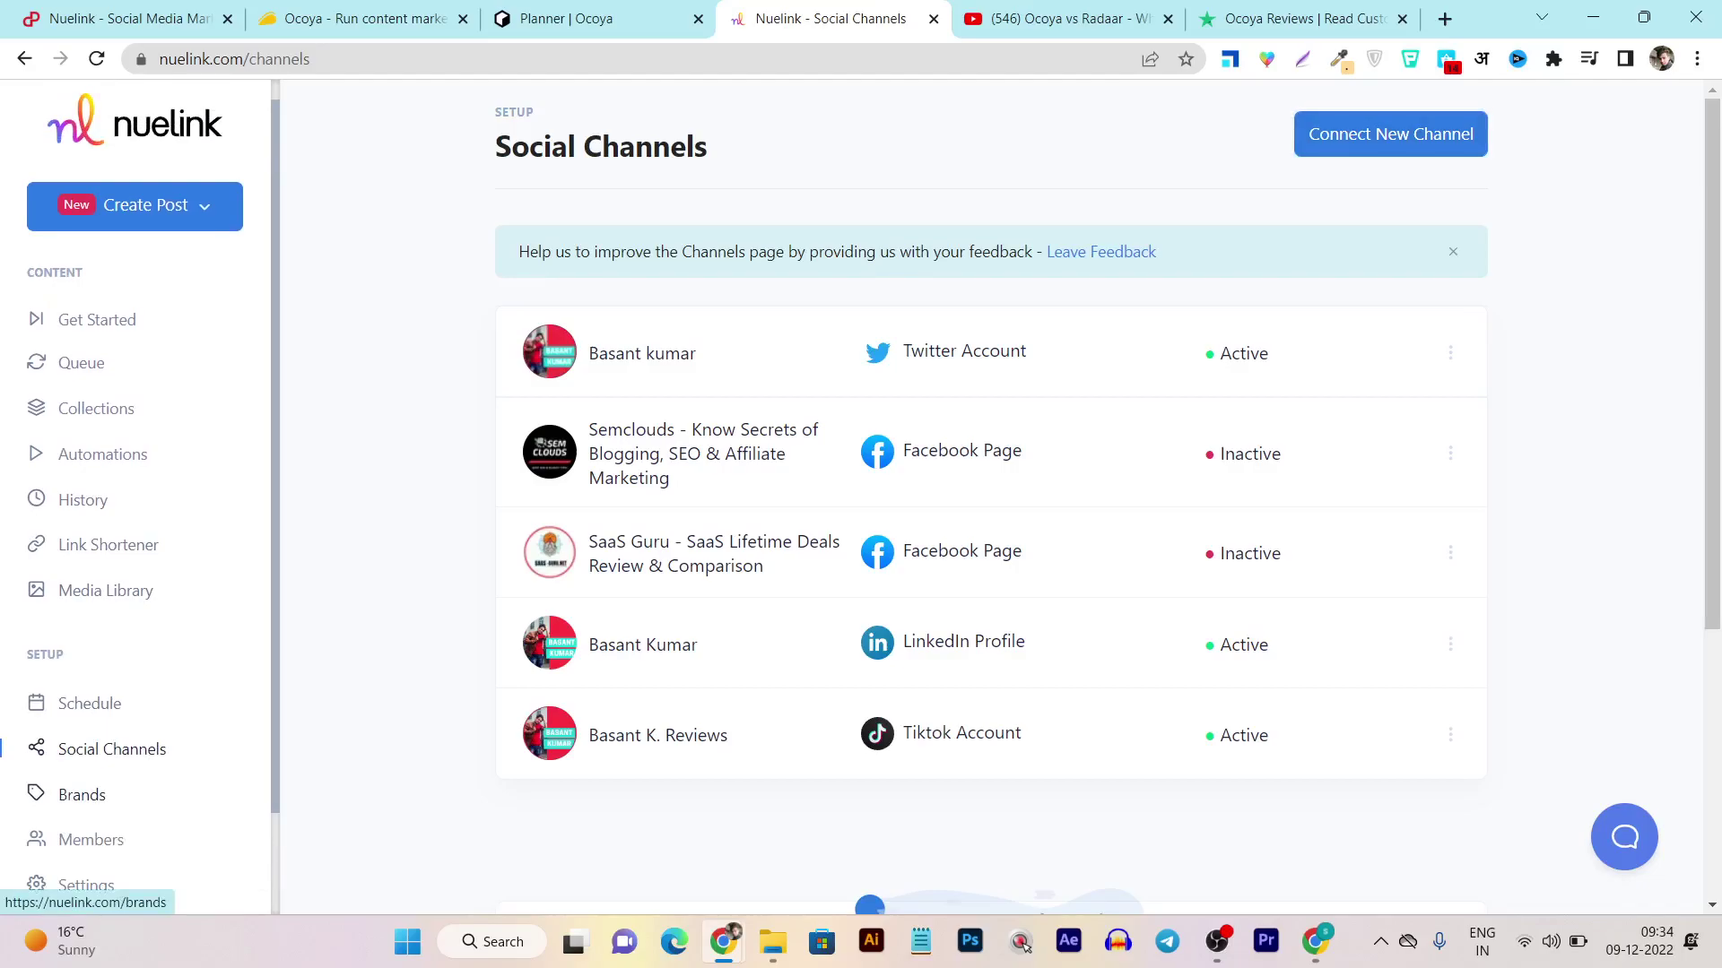
left_click(81, 795)
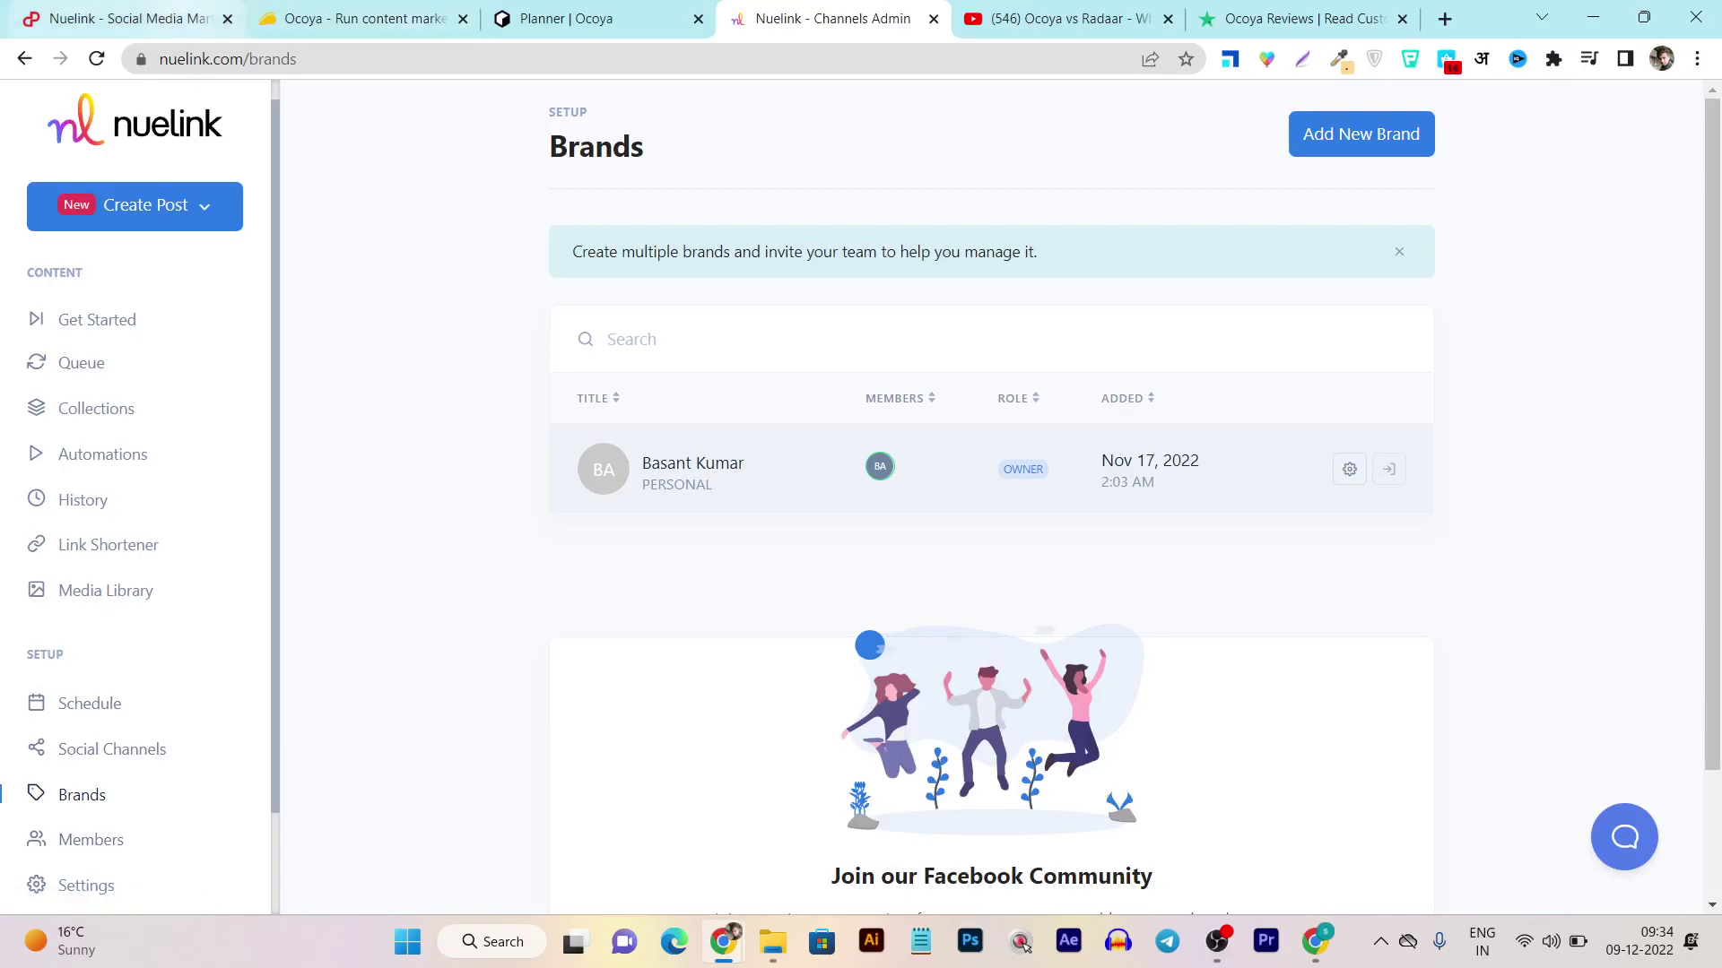
left_click(125, 17)
scroll(861, 493, "down", 8)
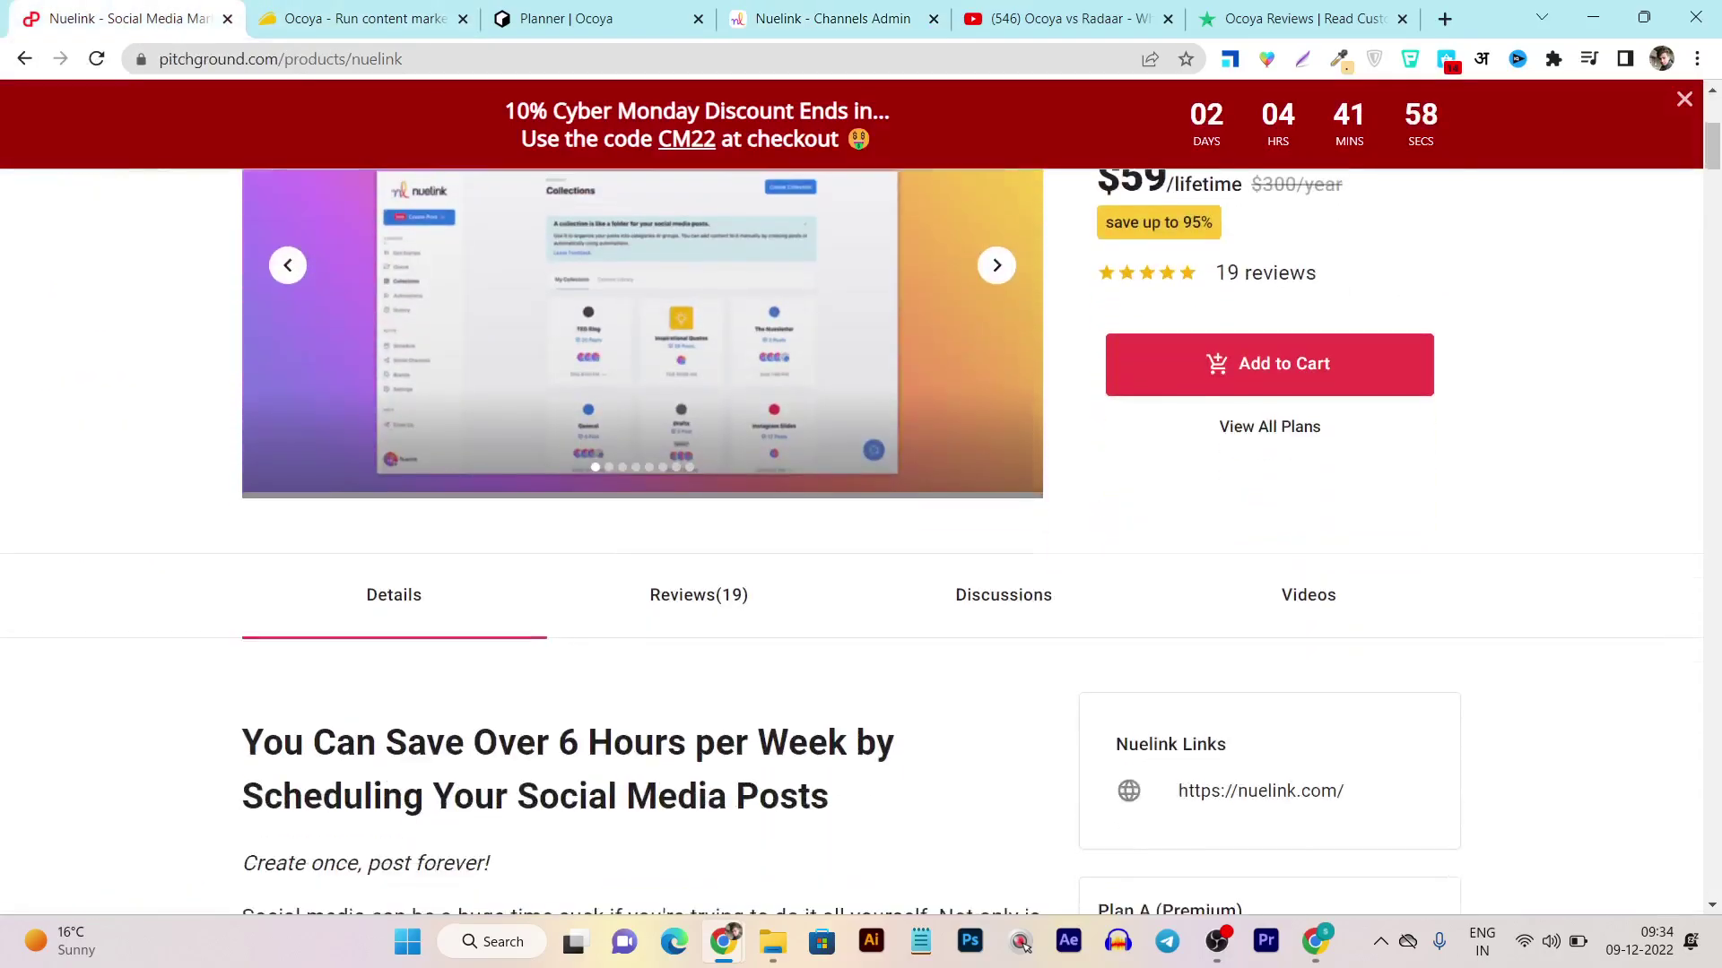
scroll(861, 493, "down", 3)
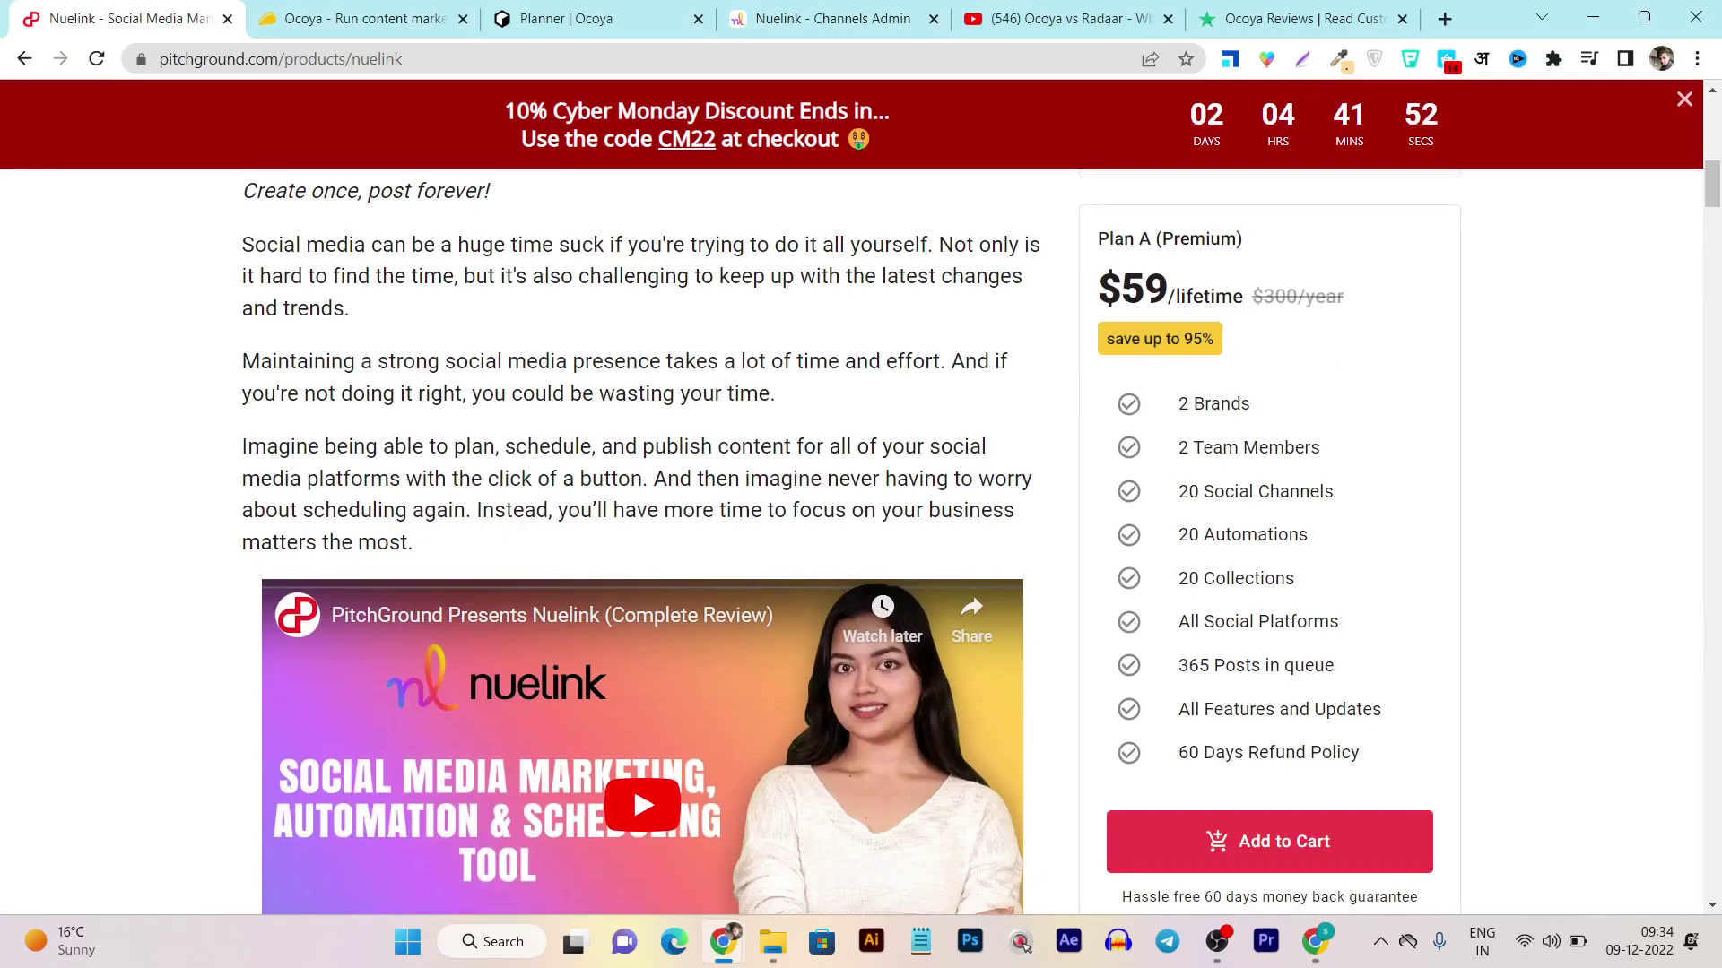
Return to Ocoya's Planner and open a new post to examine its profile, caption, media and scheduling options
left_click(610, 18)
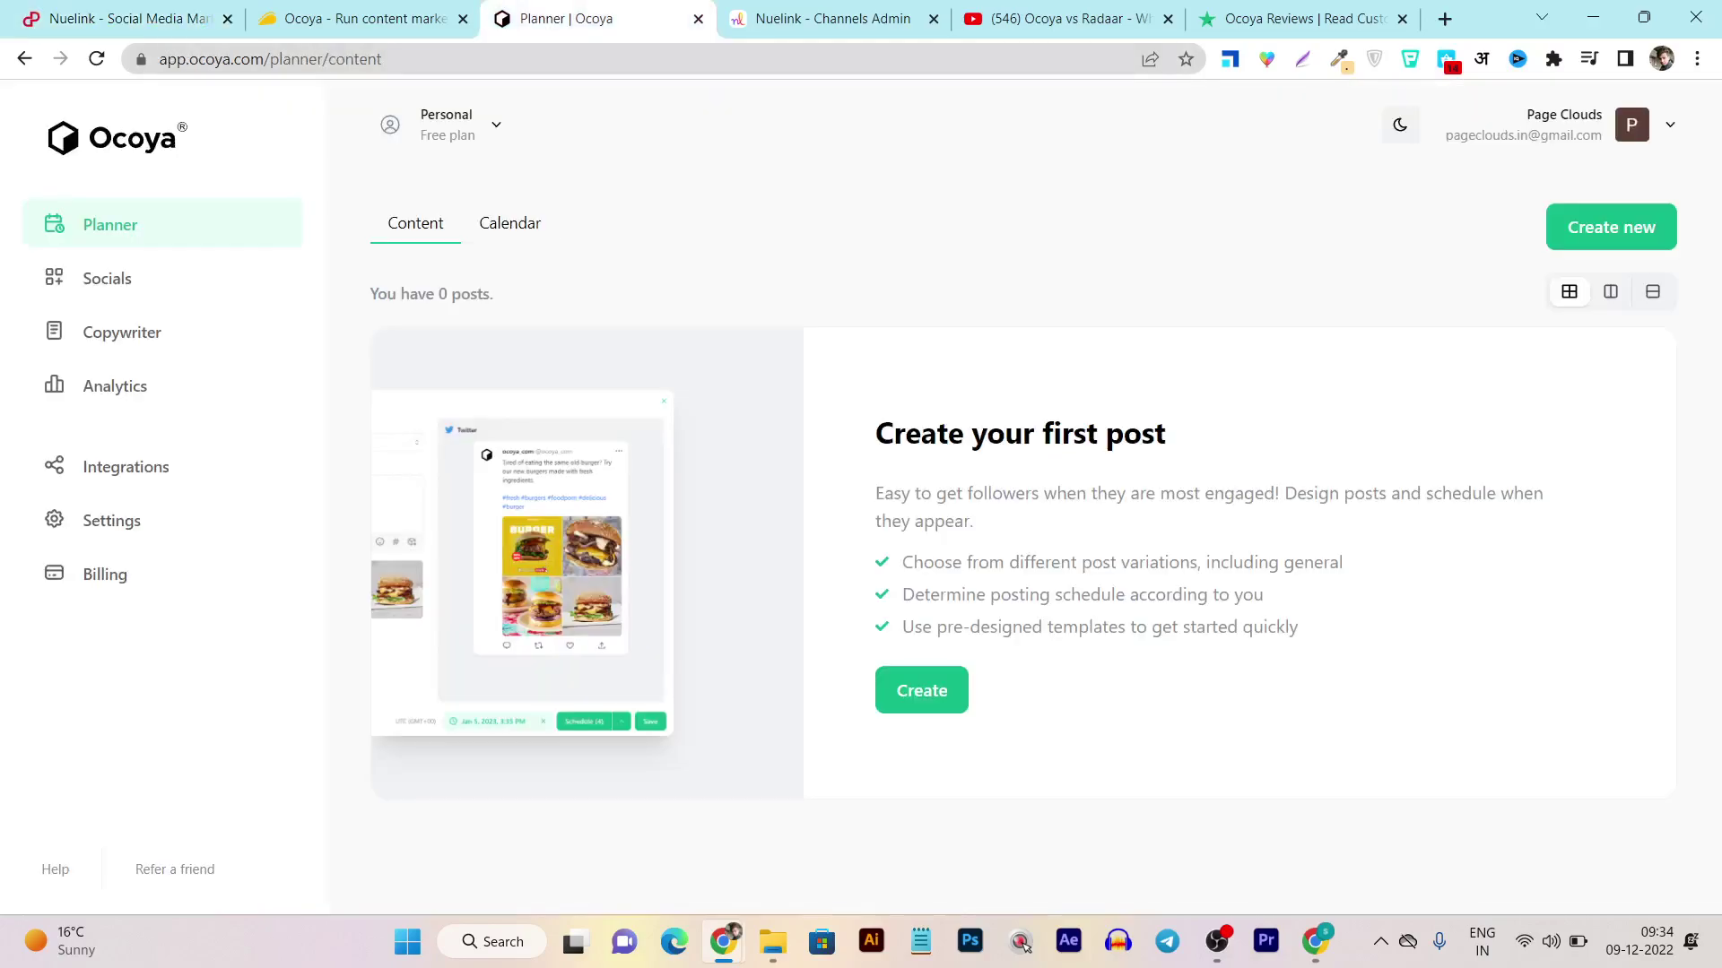
left_click(359, 18)
left_click(865, 14)
key("ctrl+shift+Tab")
left_click(1611, 227)
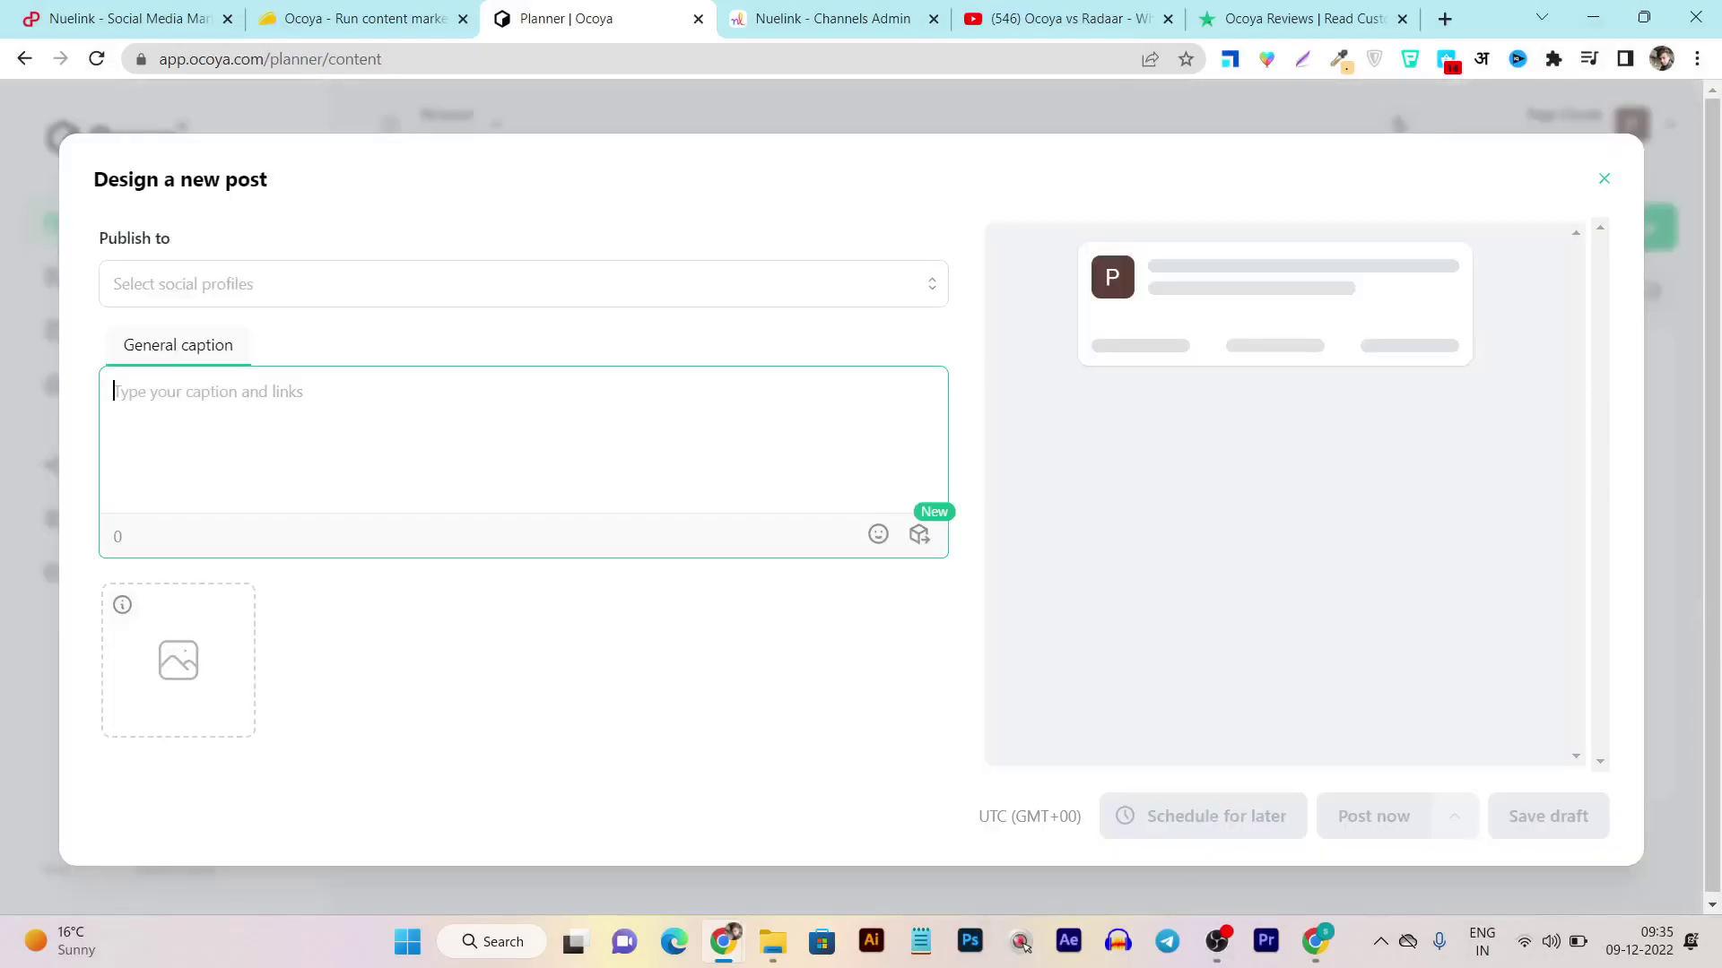
left_click(114, 283)
Start a general post in Nuelink and set its collection to General
key("ctrl+Tab")
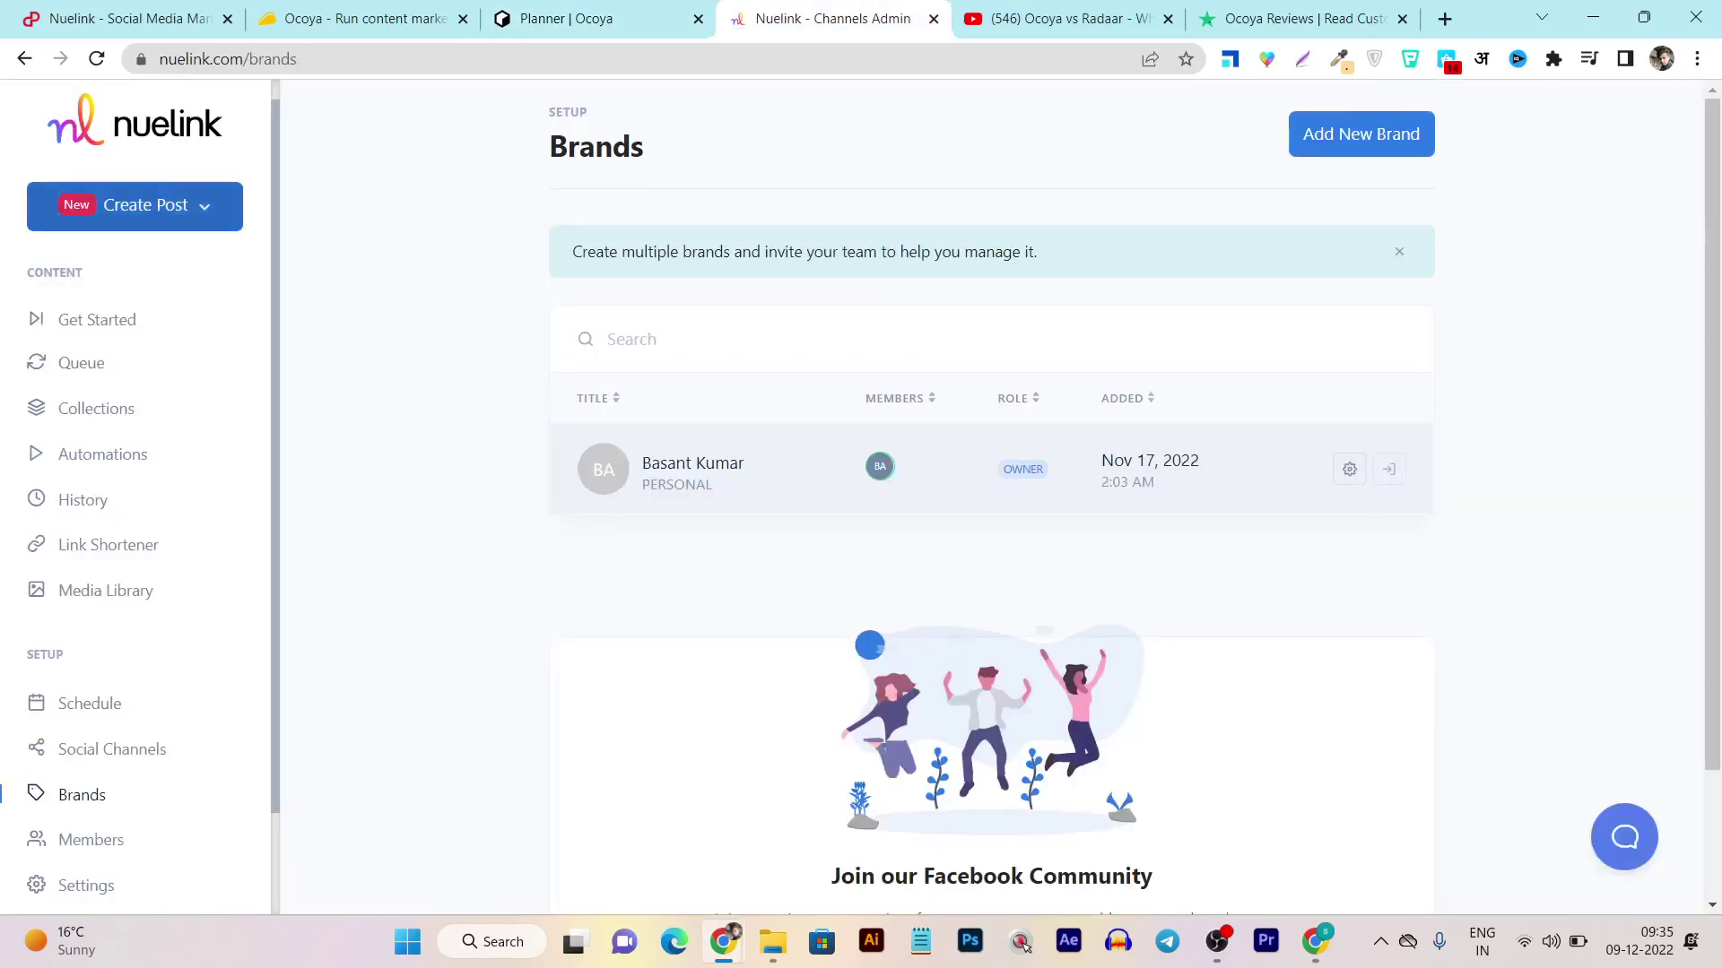
left_click(134, 206)
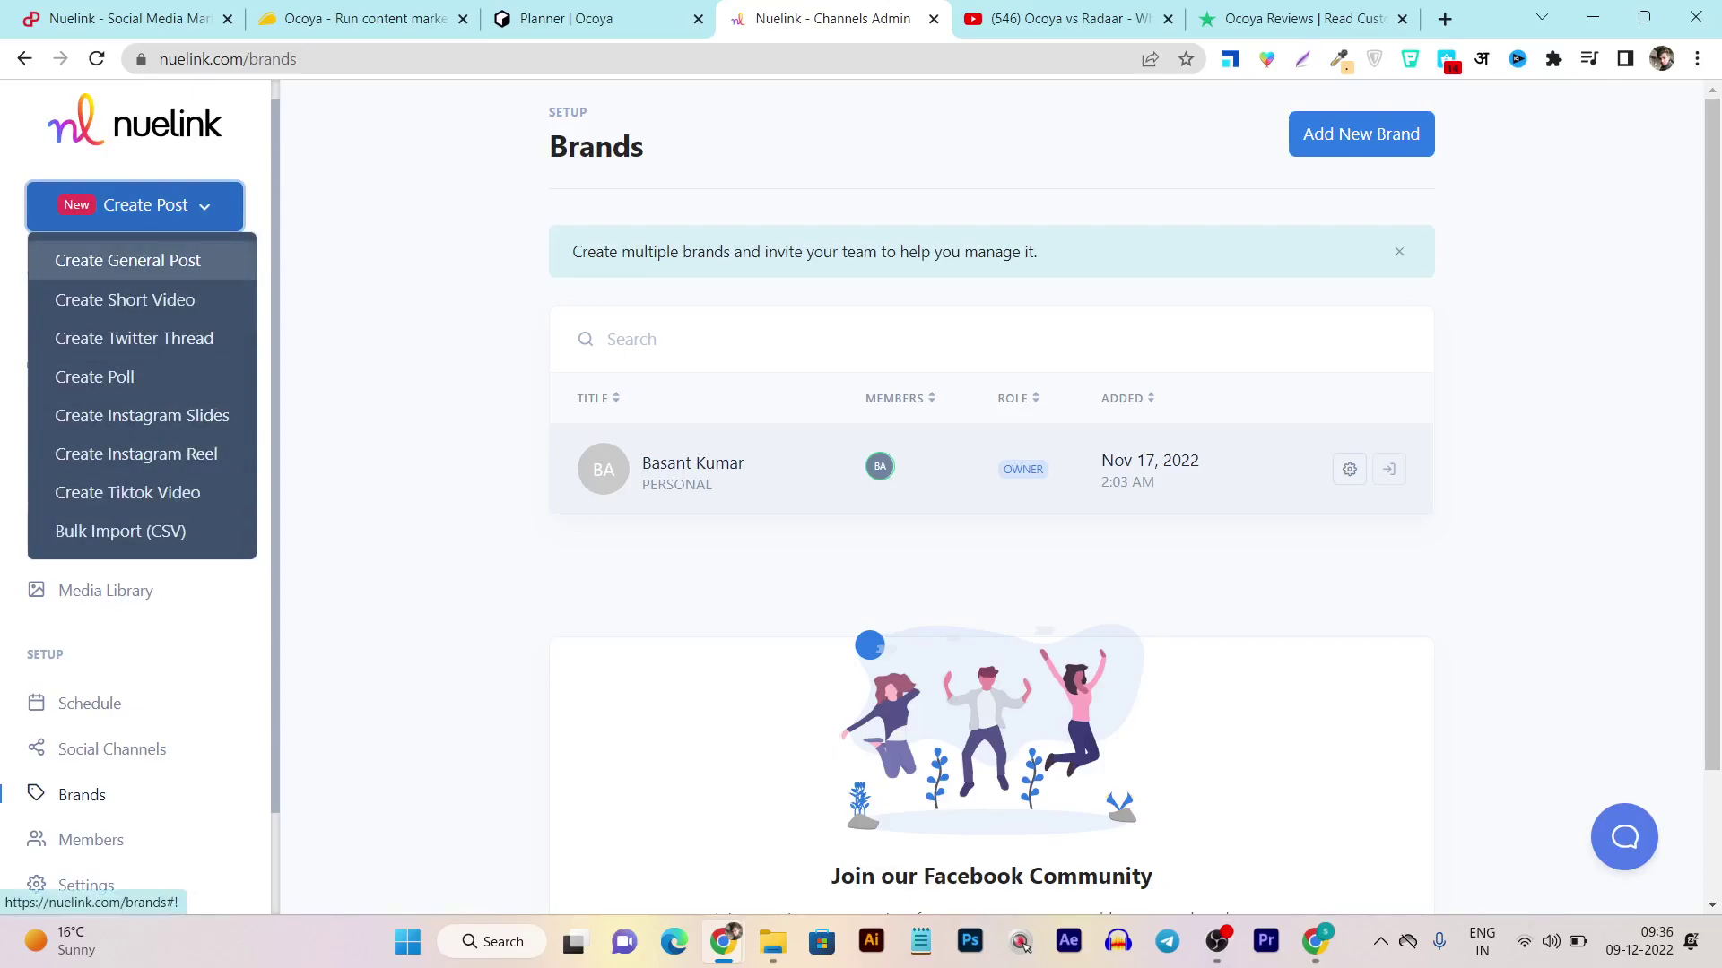
left_click(128, 260)
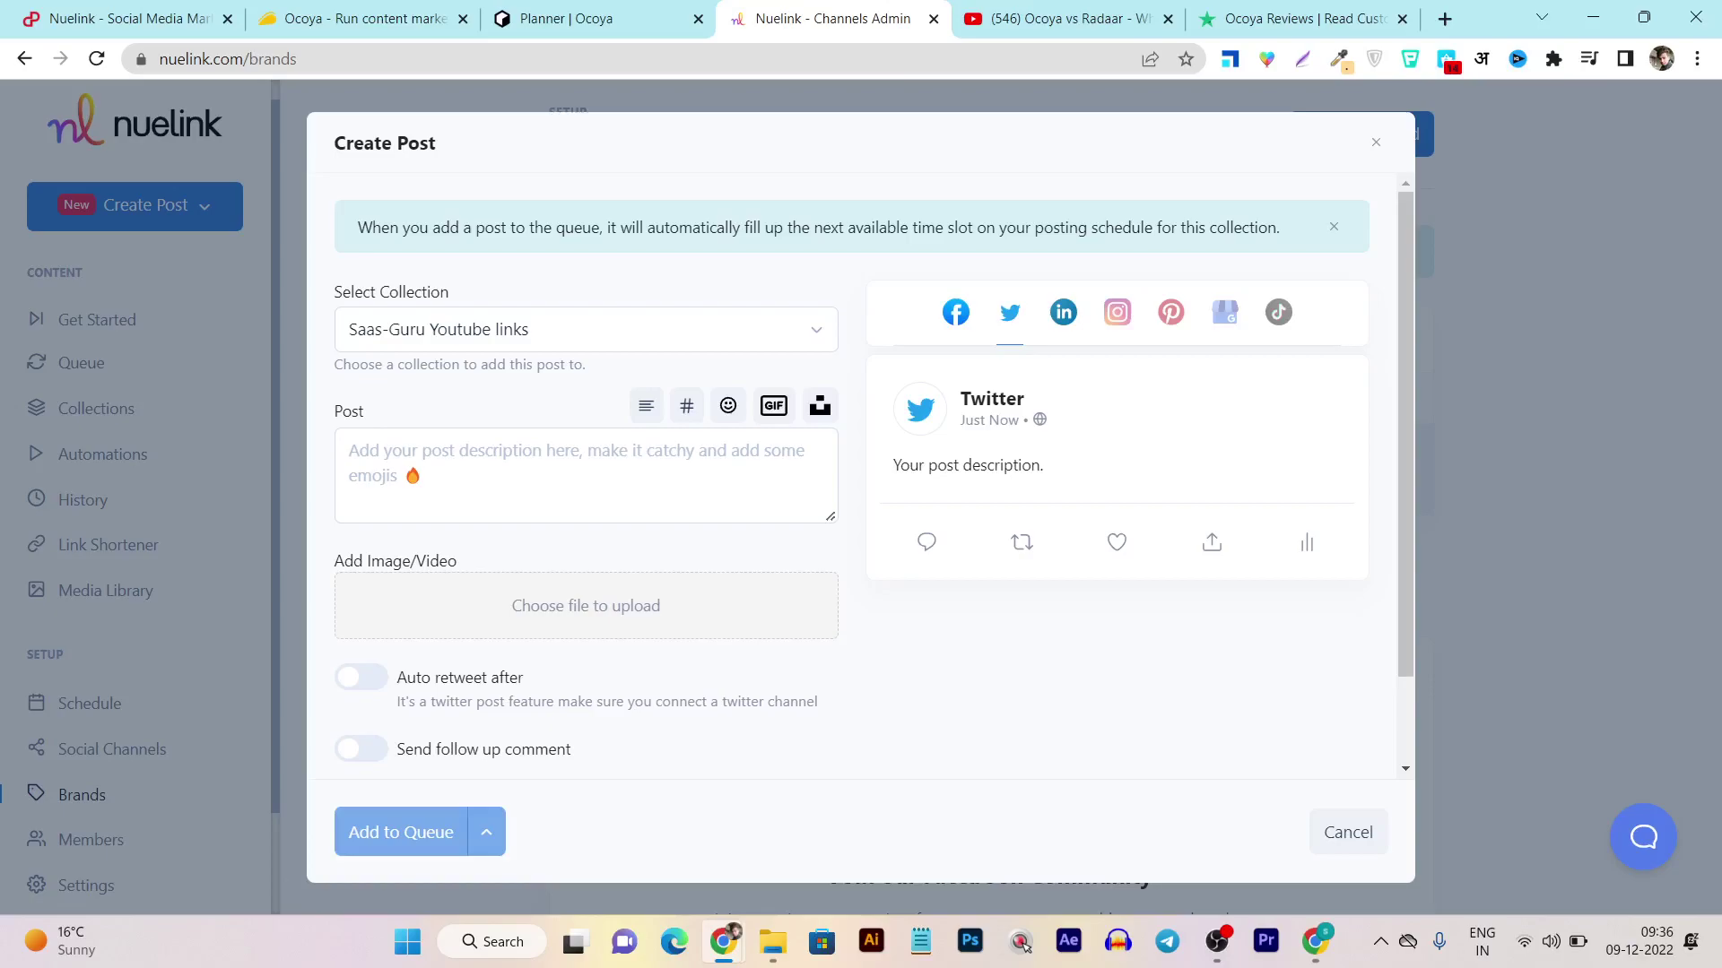
left_click(583, 329)
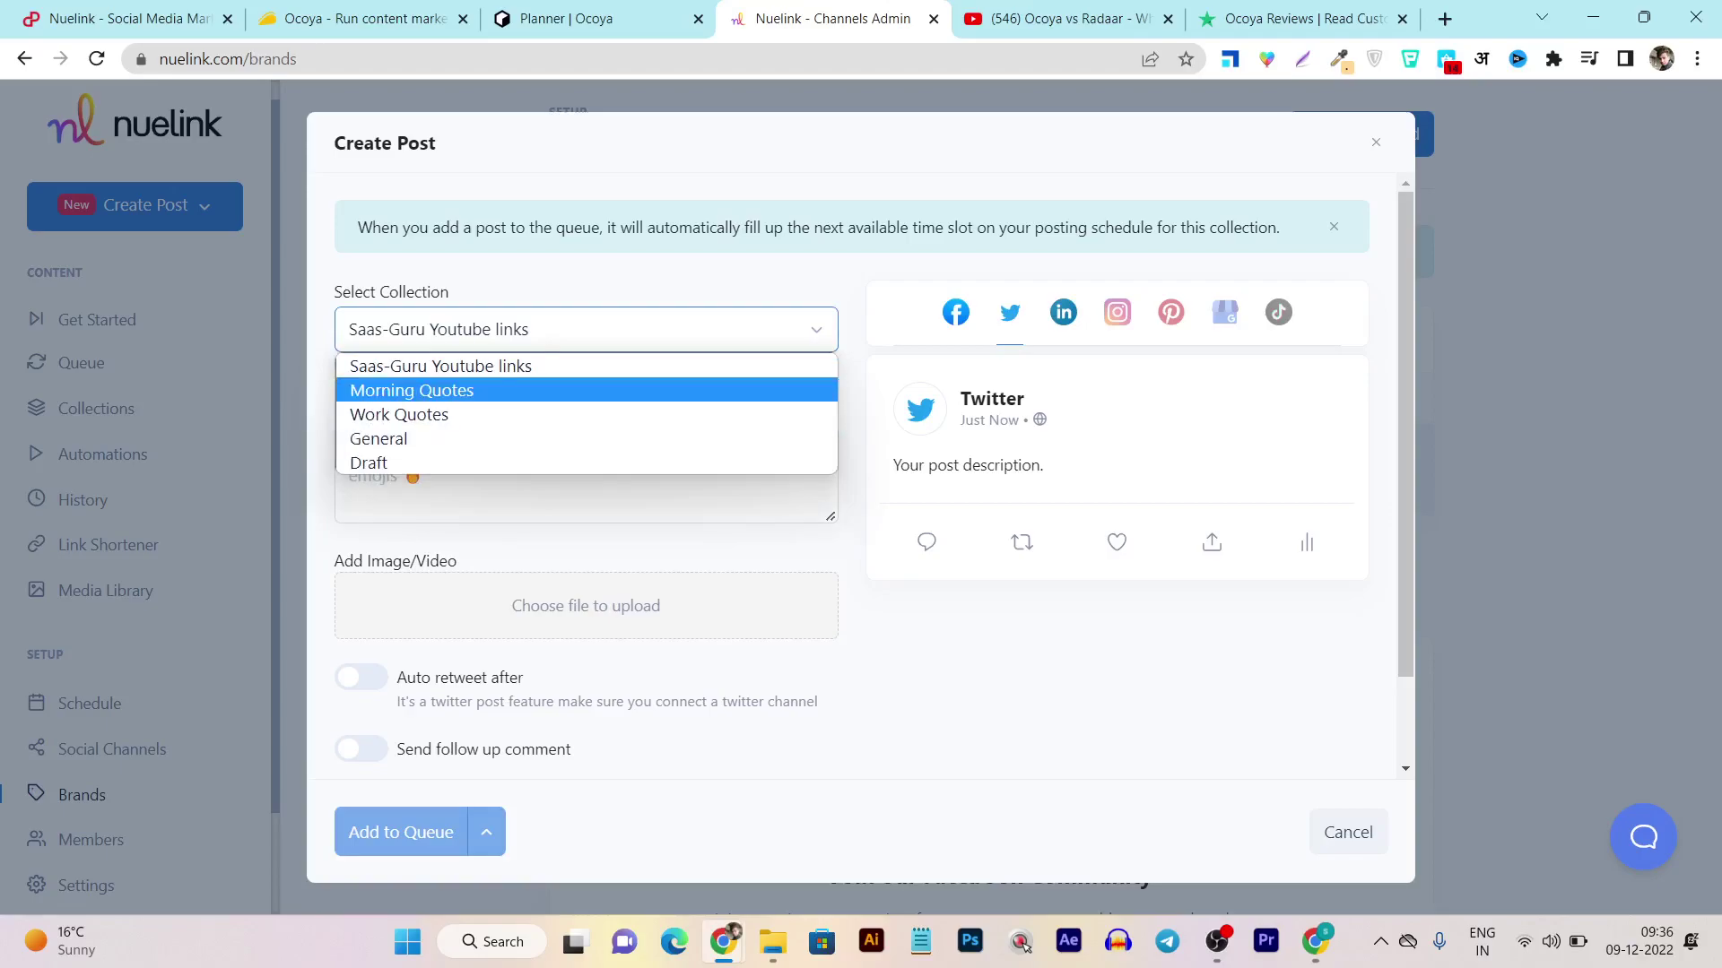
key("Return")
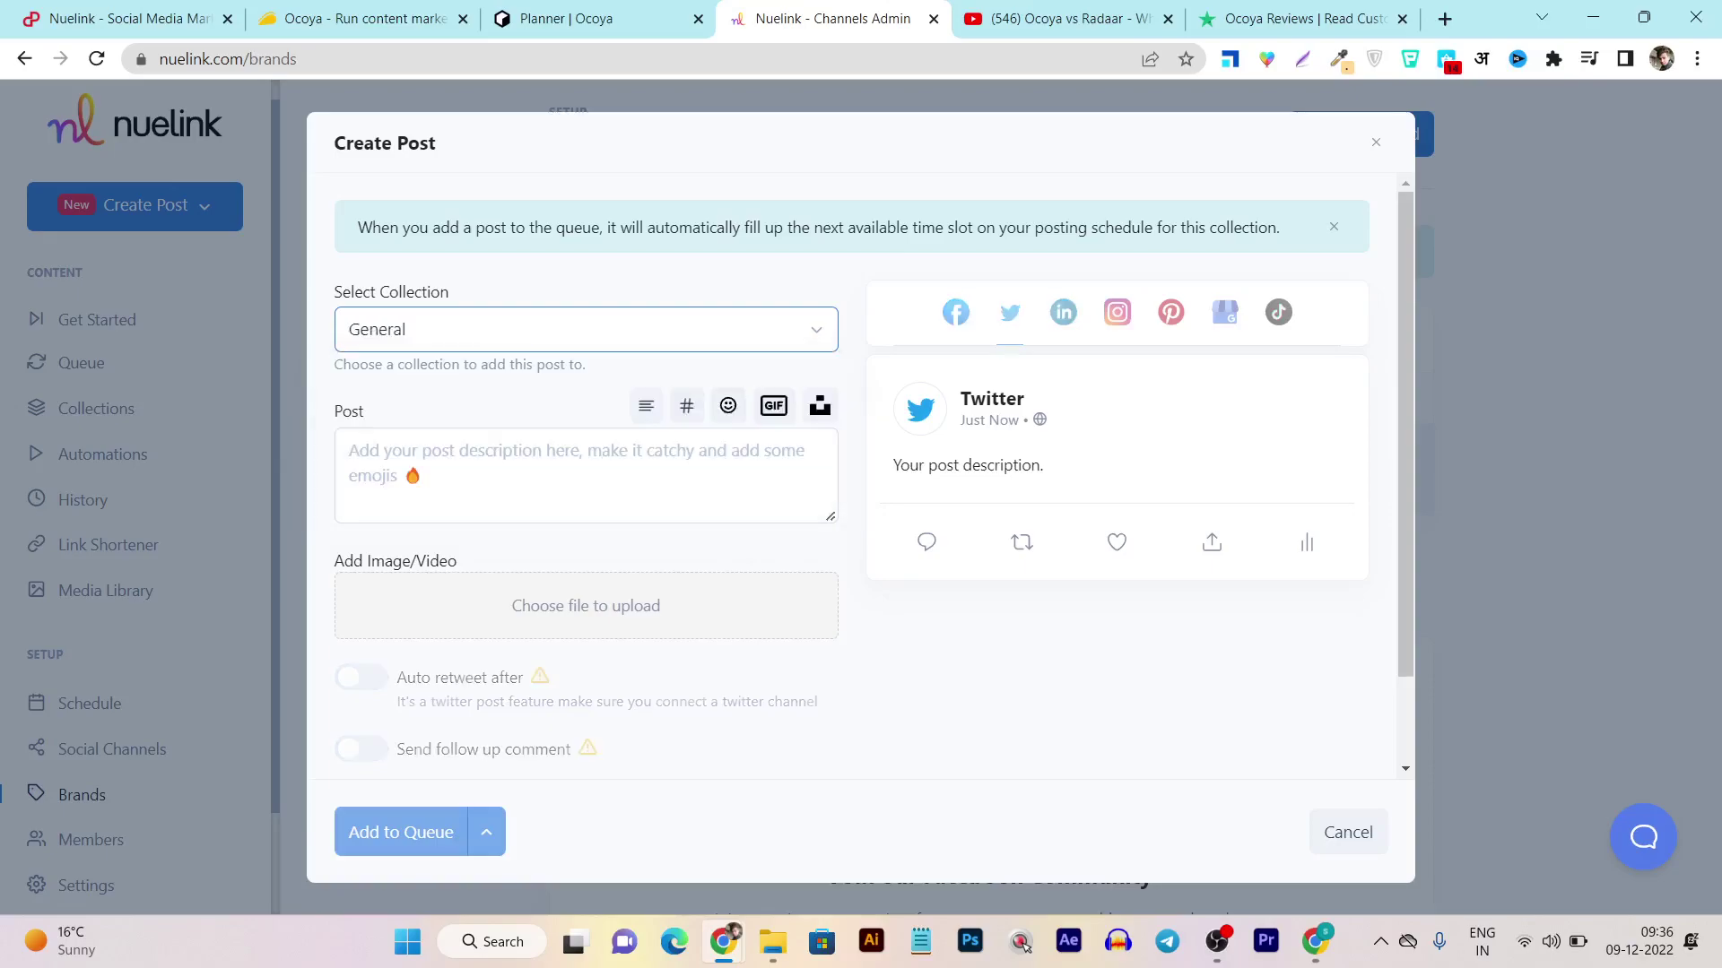
Look through Nuelink's Giphy picker, discard the post form and compare it with Ocoya's new post form
left_click(449, 476)
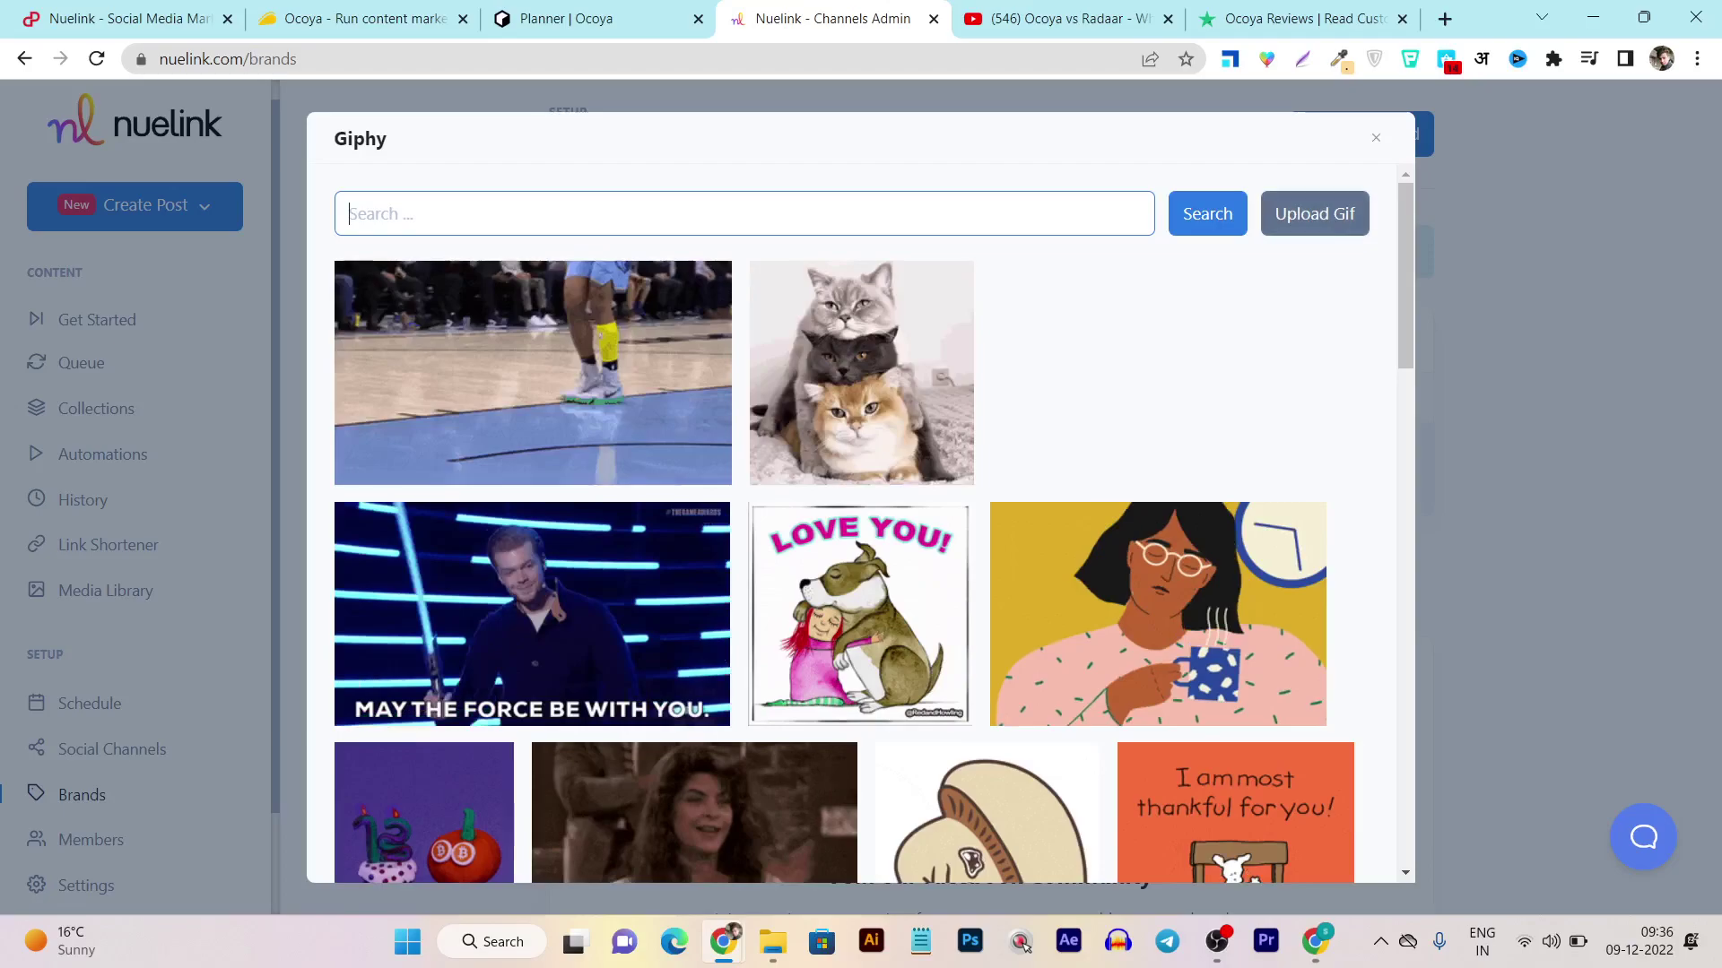
key("Escape")
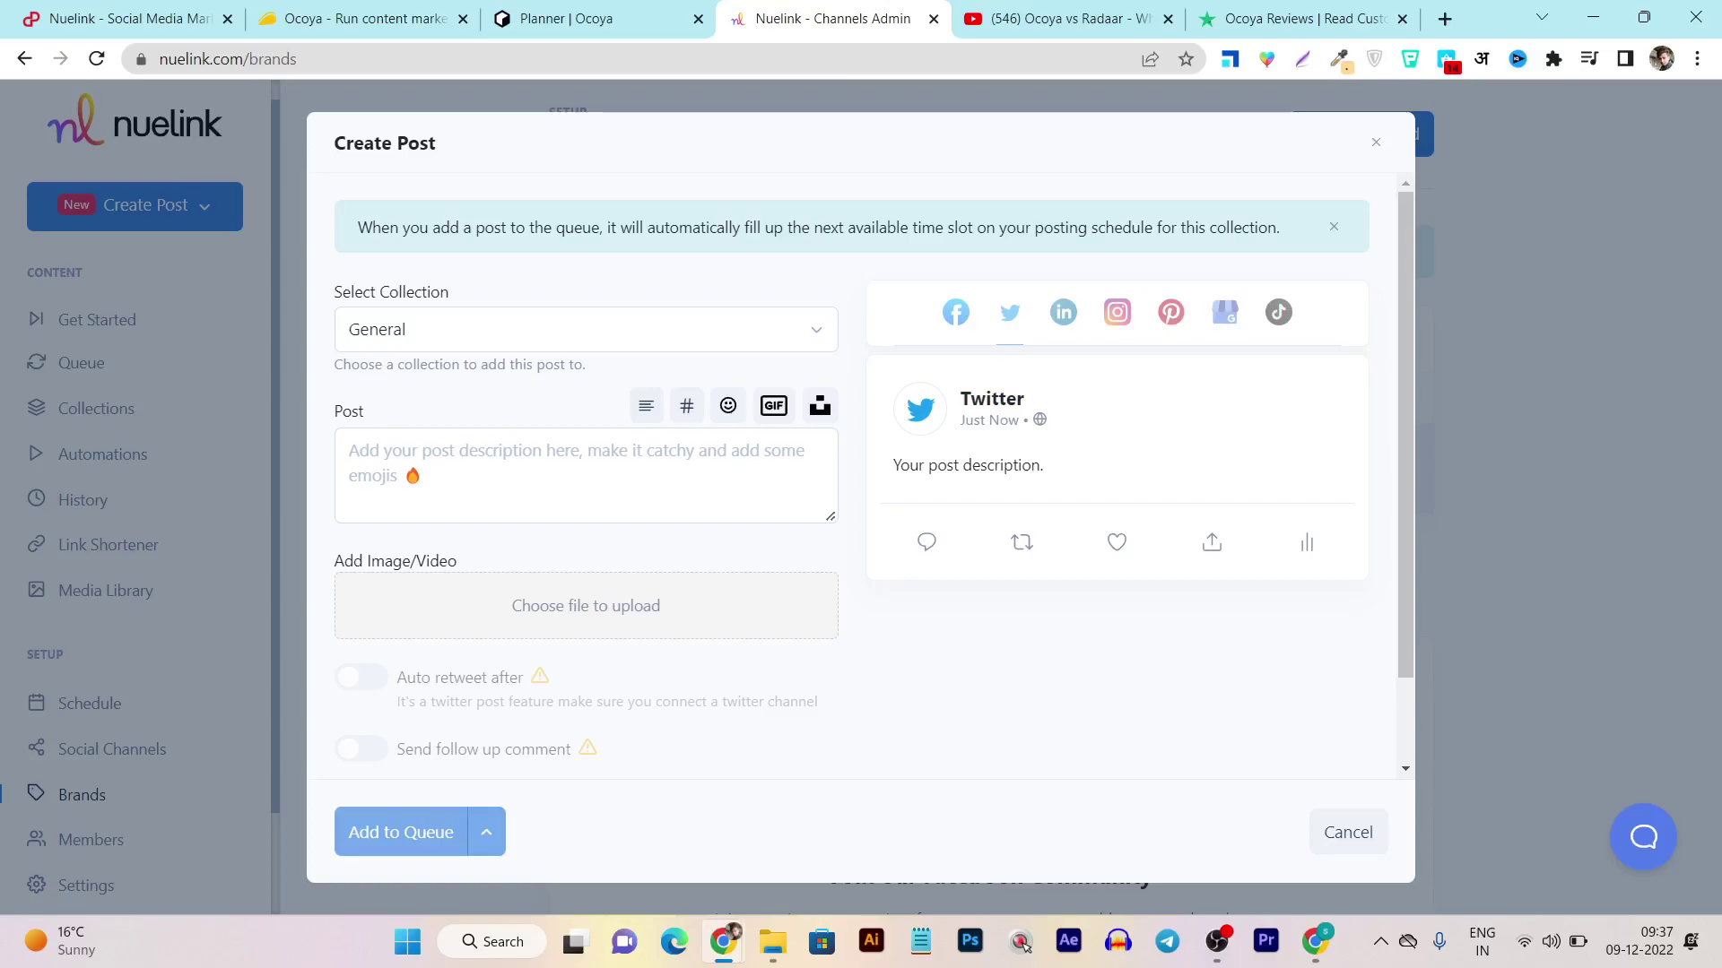
key("Escape")
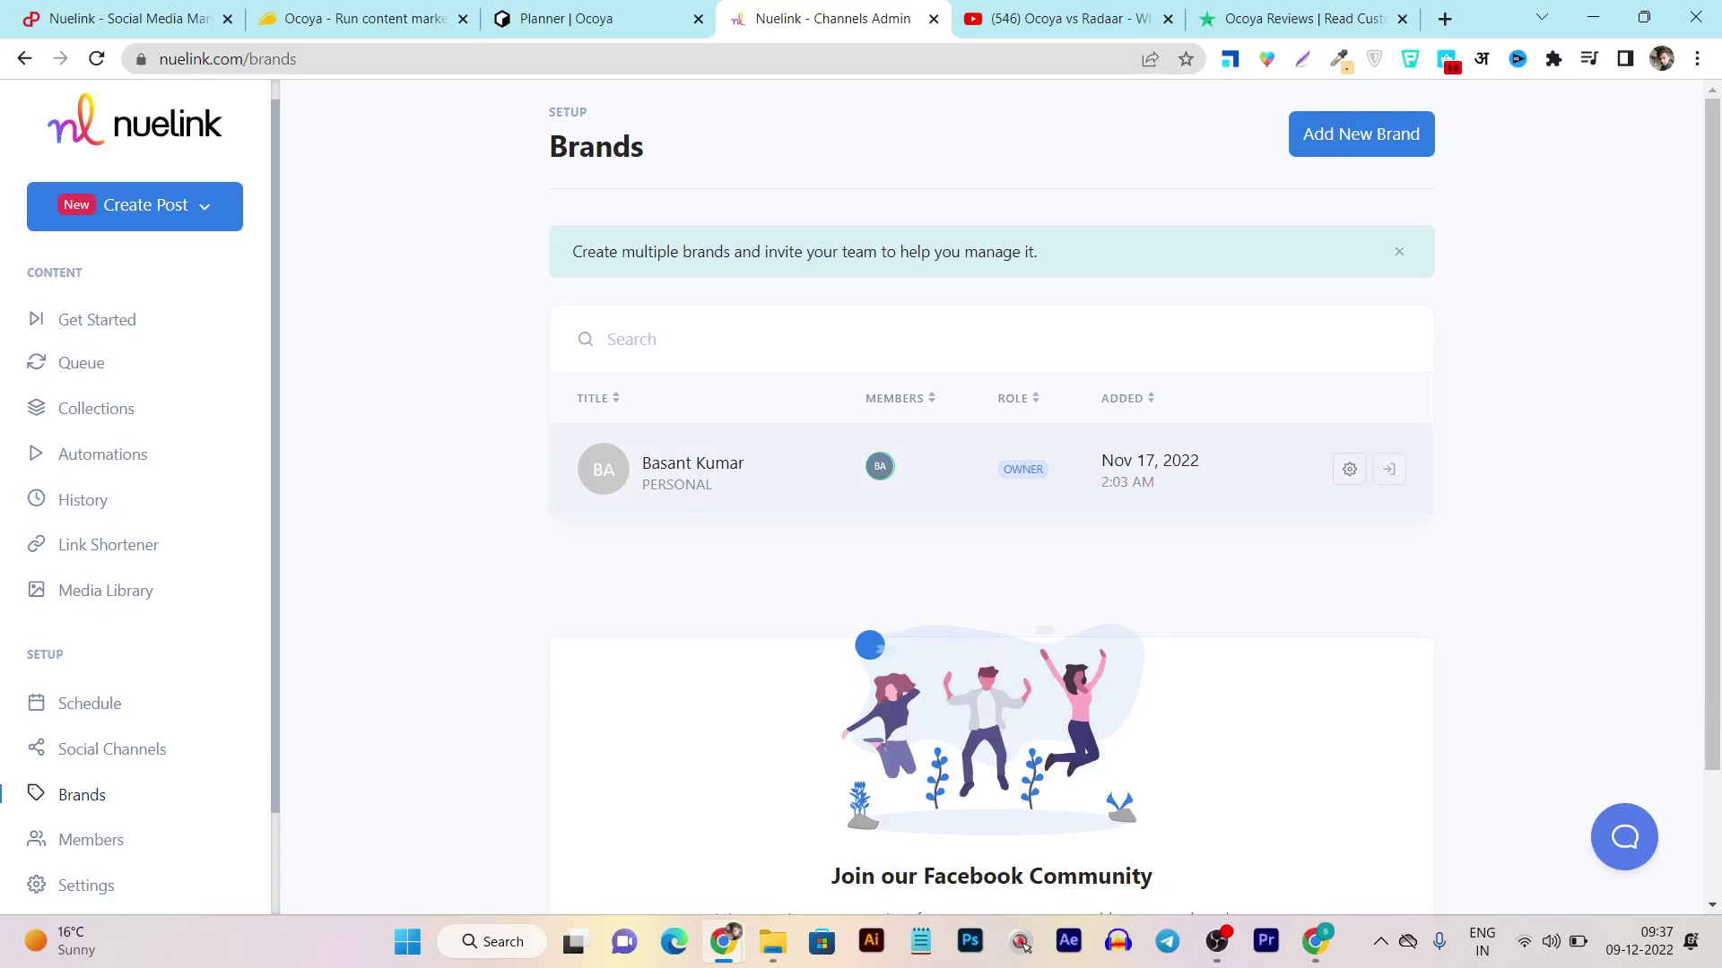
key("ctrl+shift+Tab")
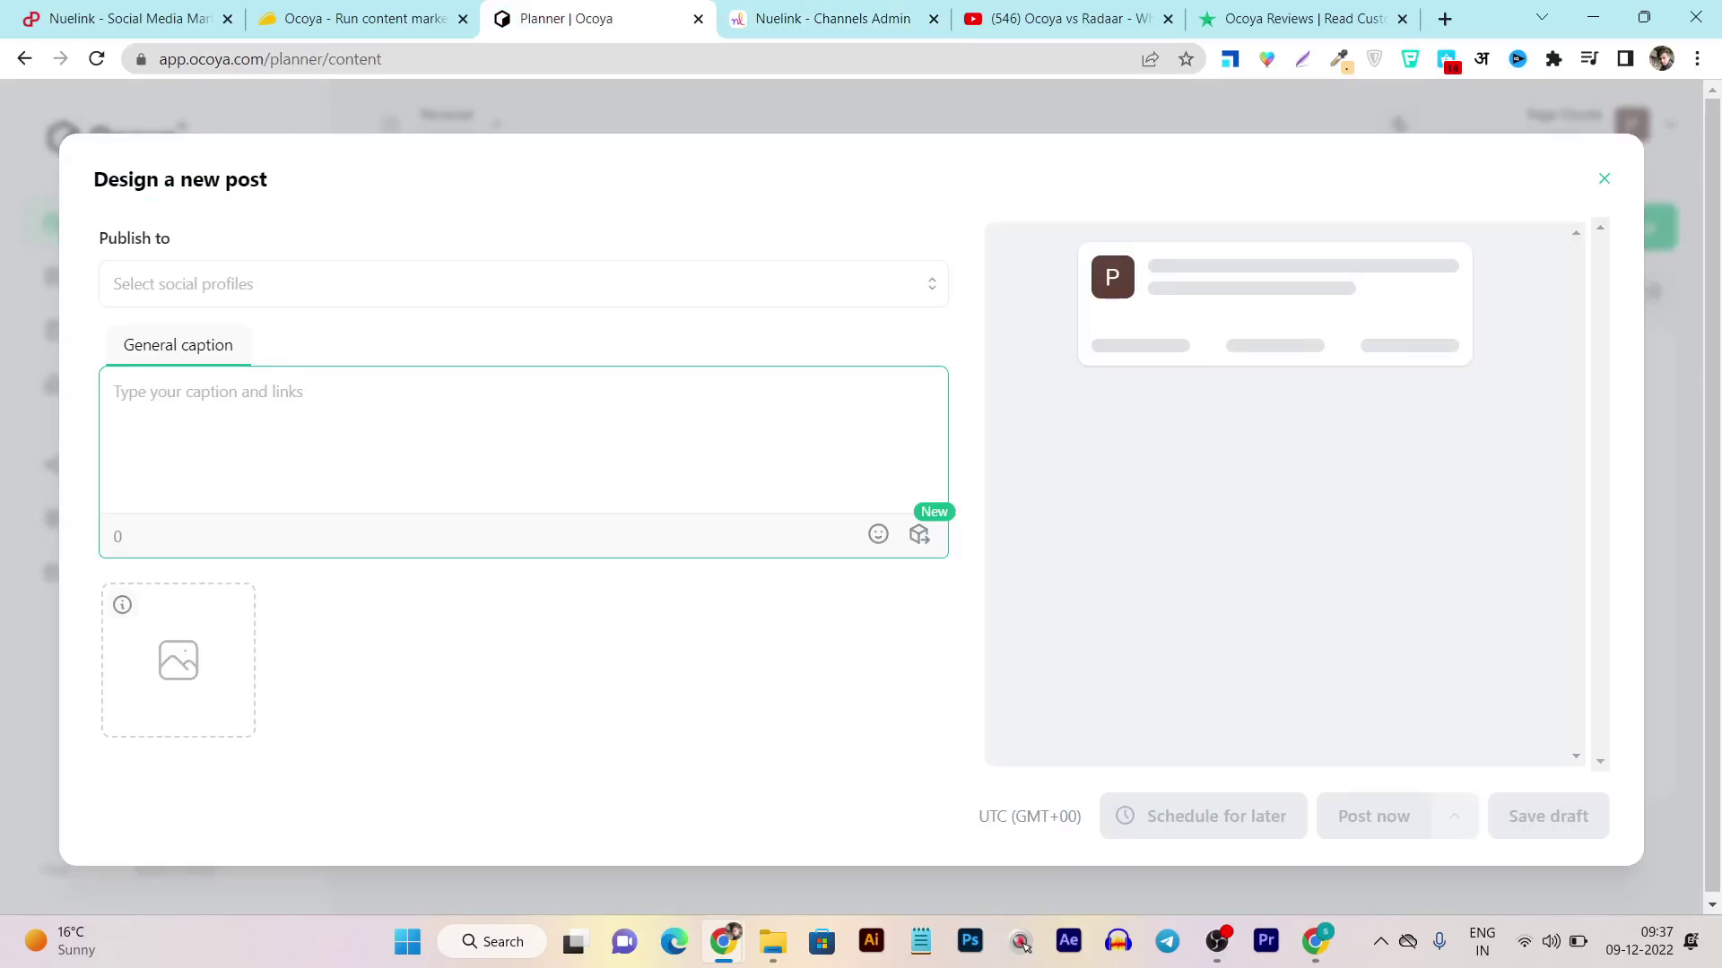
key("ctrl+Tab")
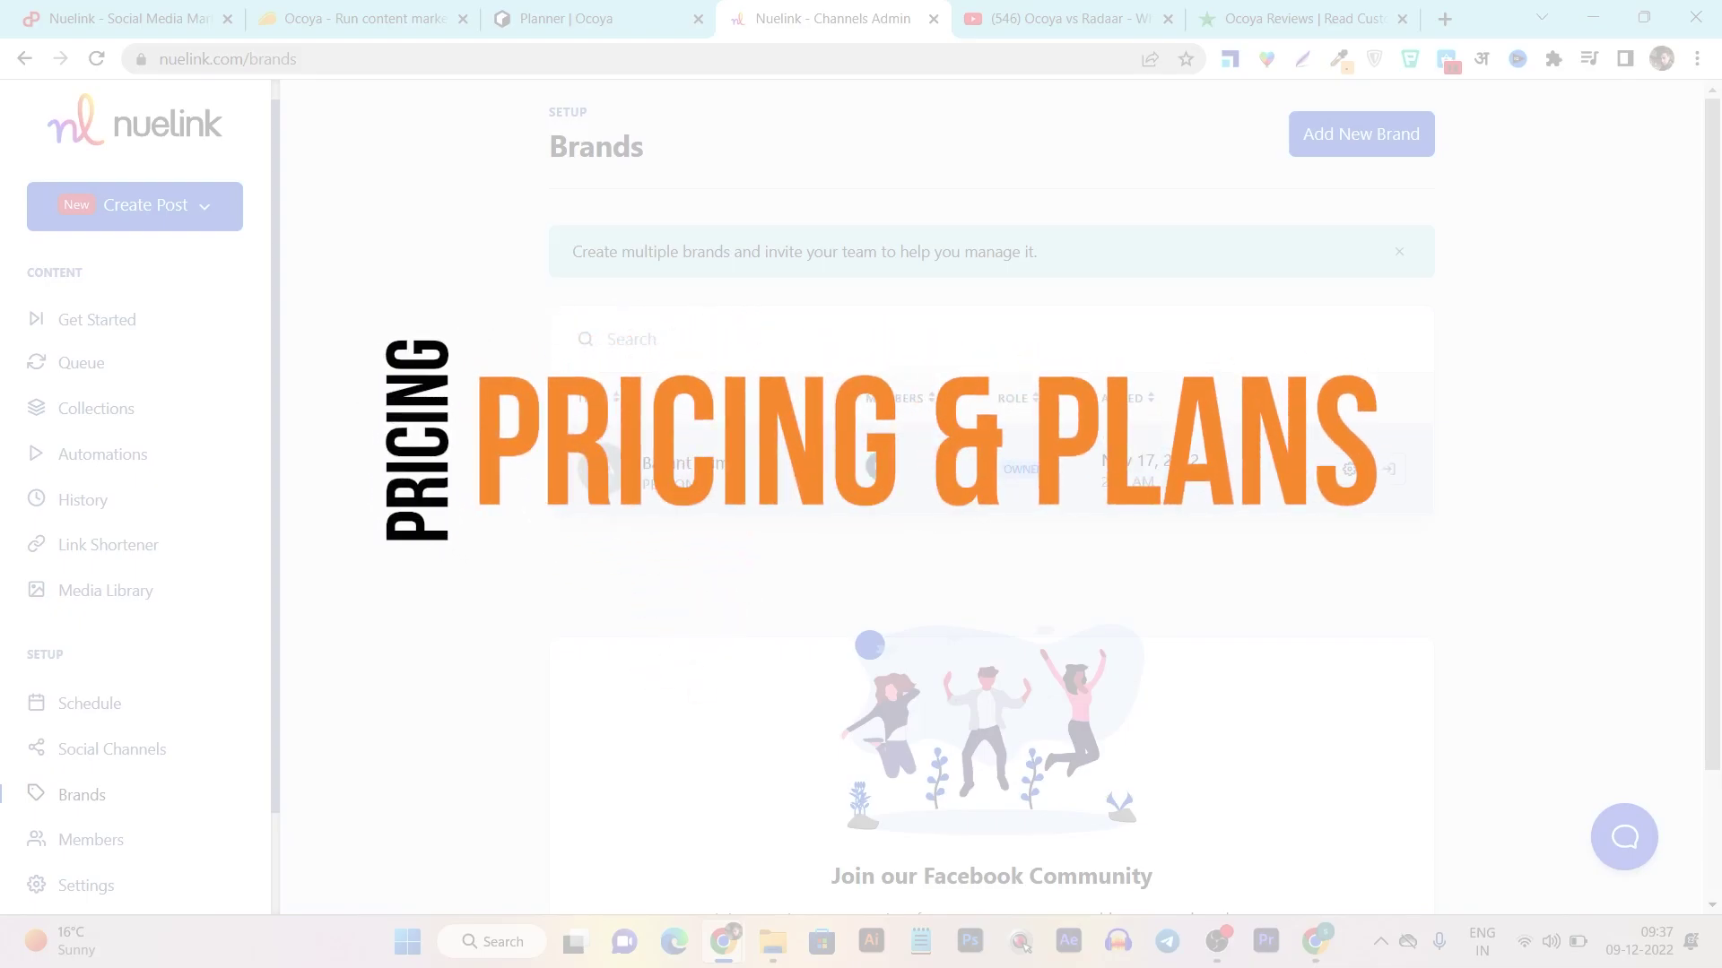
Review the prices and limits of Nuelink's Plan A (Premium) and Plan B (Business) on its PitchGround deal page
key("ctrl+1")
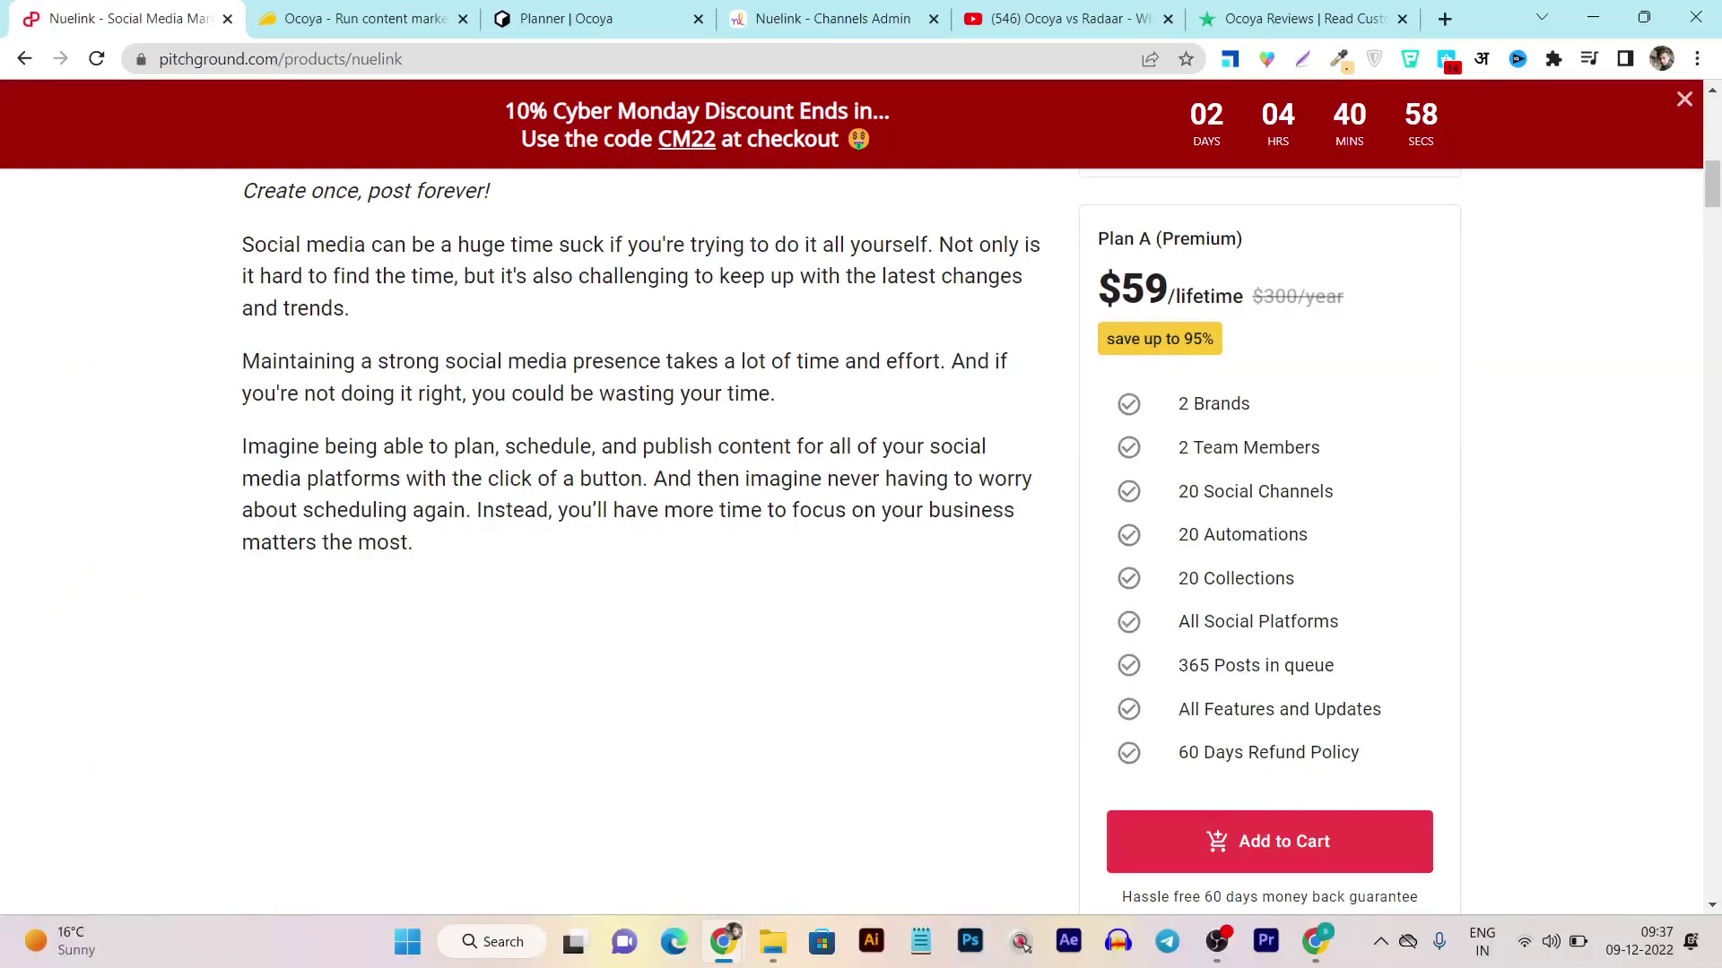
key("Home")
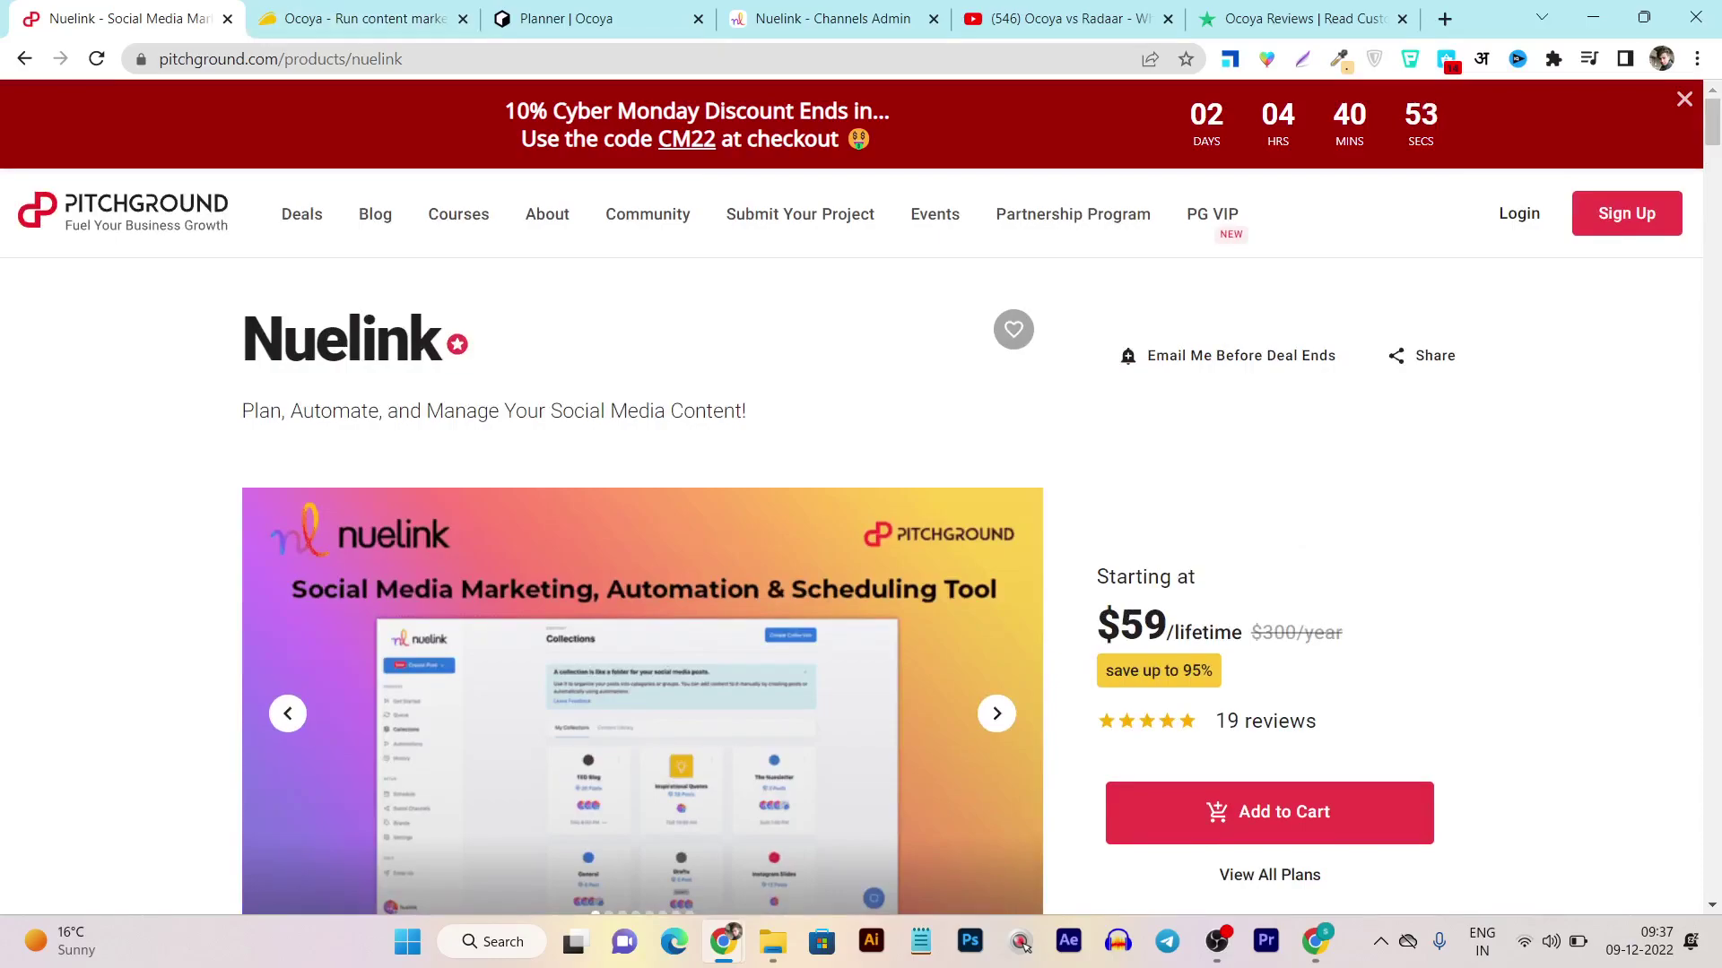
scroll(861, 538, "down", 1)
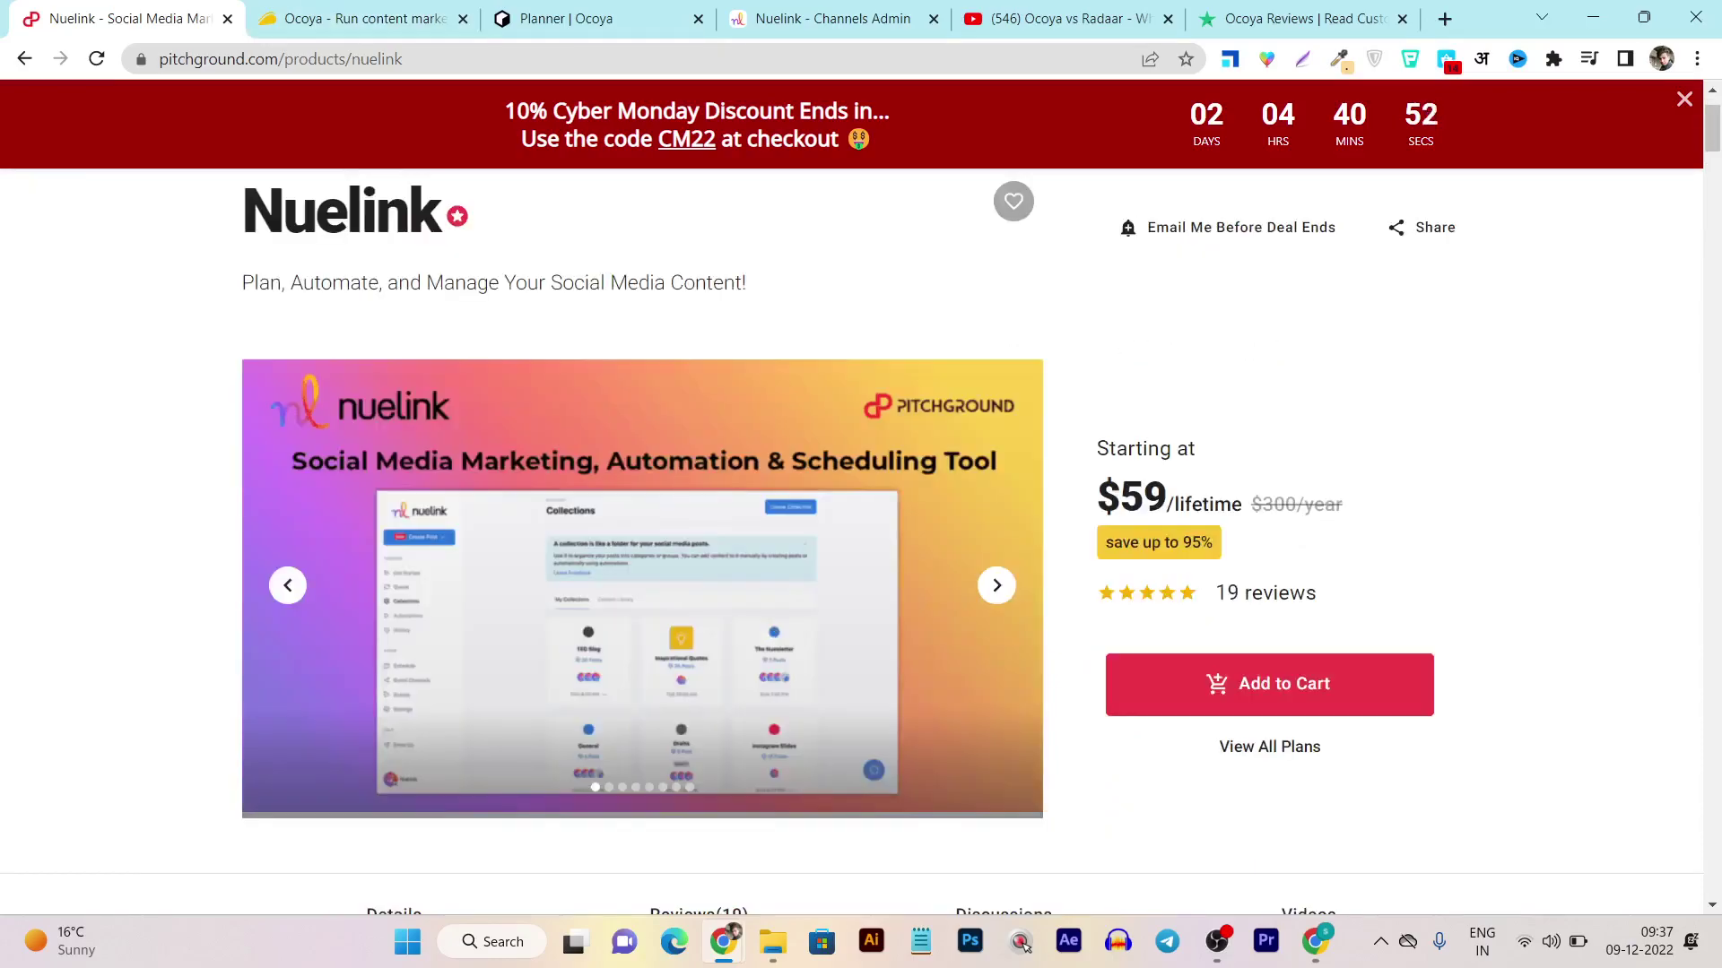
scroll(860, 538, "down", 1)
scroll(861, 538, "down", 5)
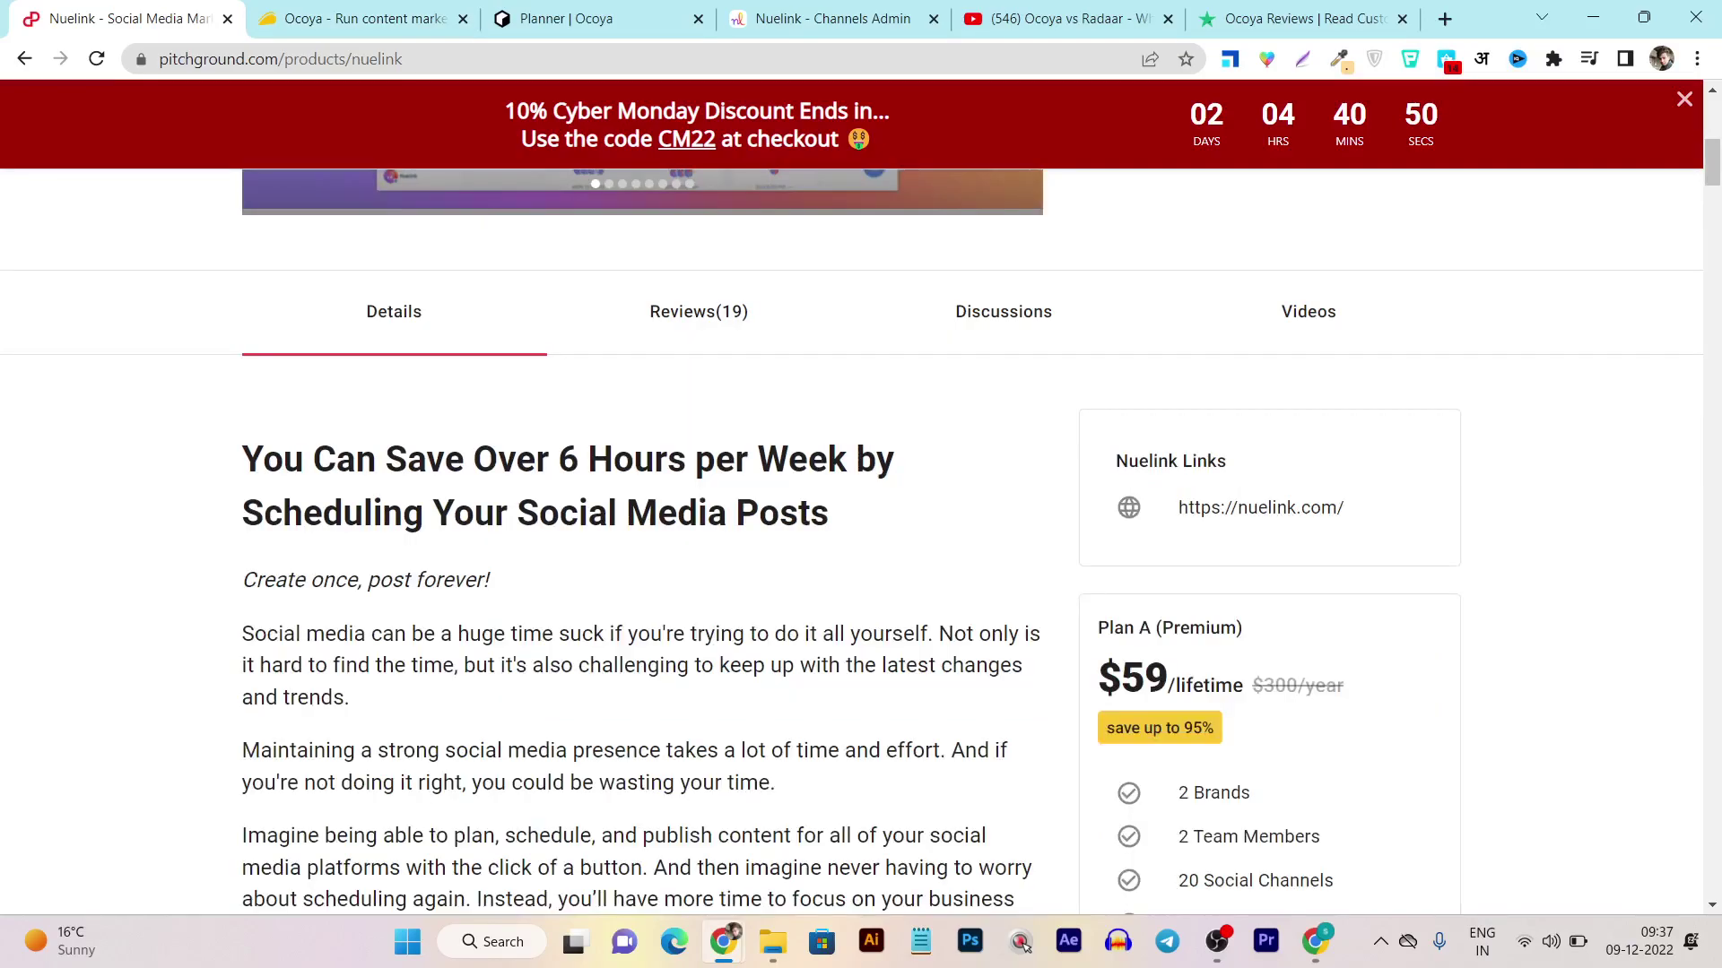
scroll(861, 538, "down", 2)
scroll(860, 511, "down", 1)
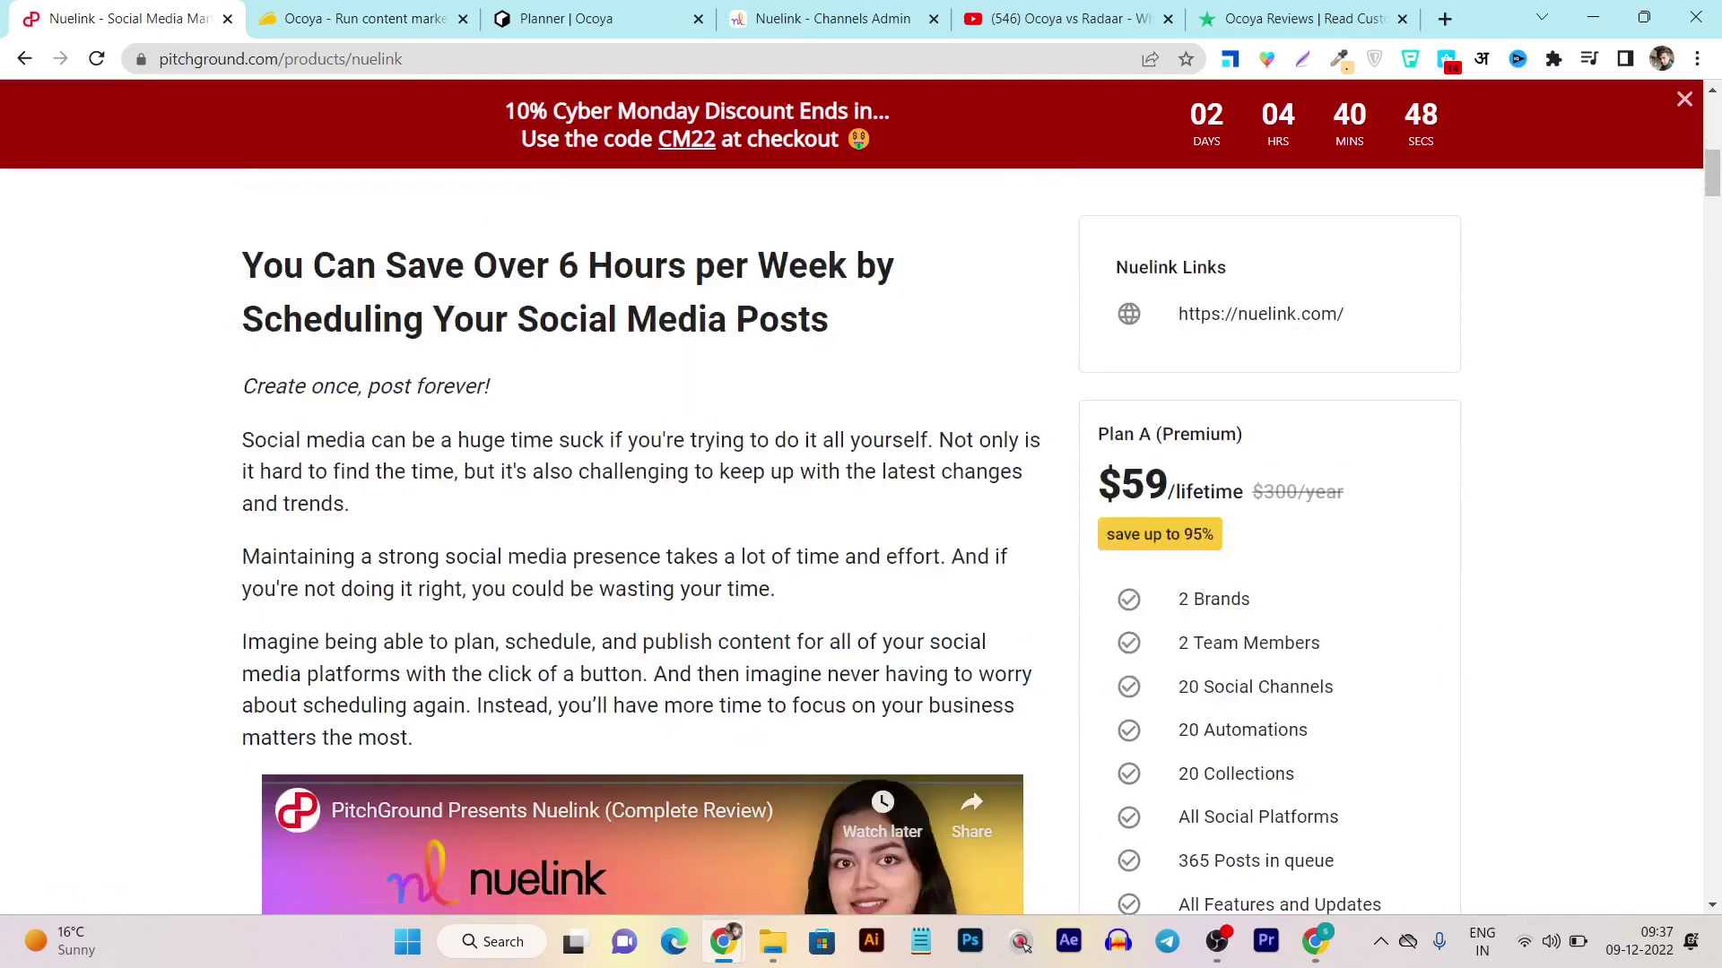
scroll(861, 538, "down", 2)
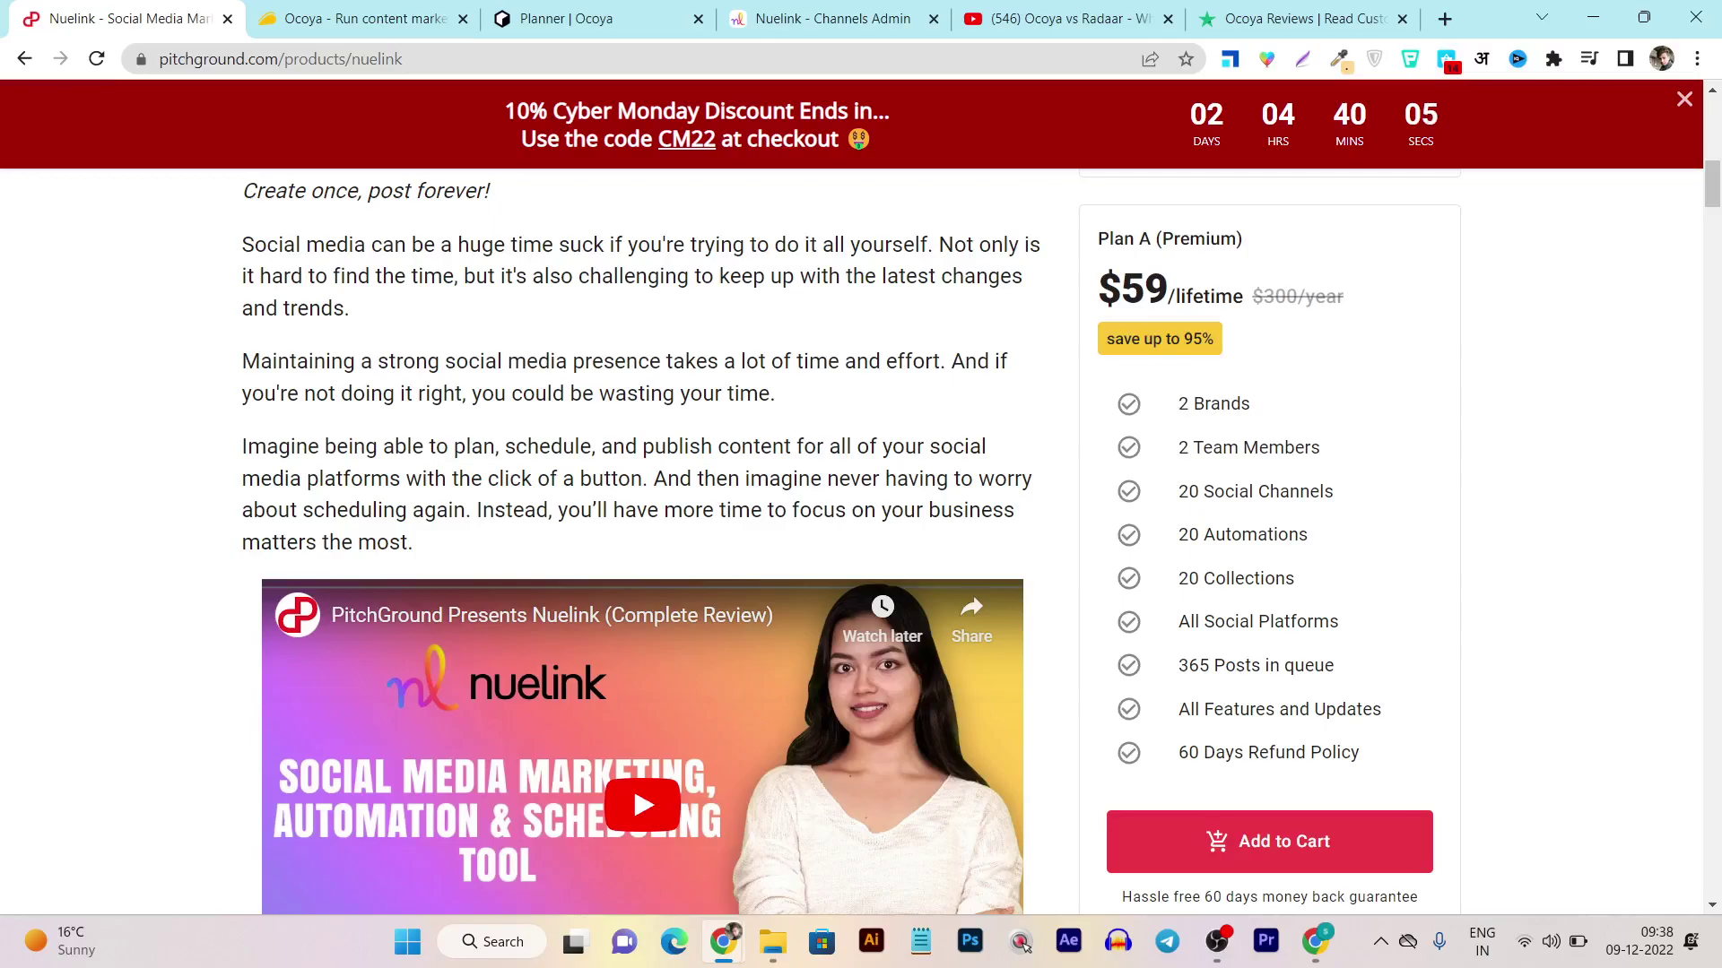
scroll(860, 538, "down", 7)
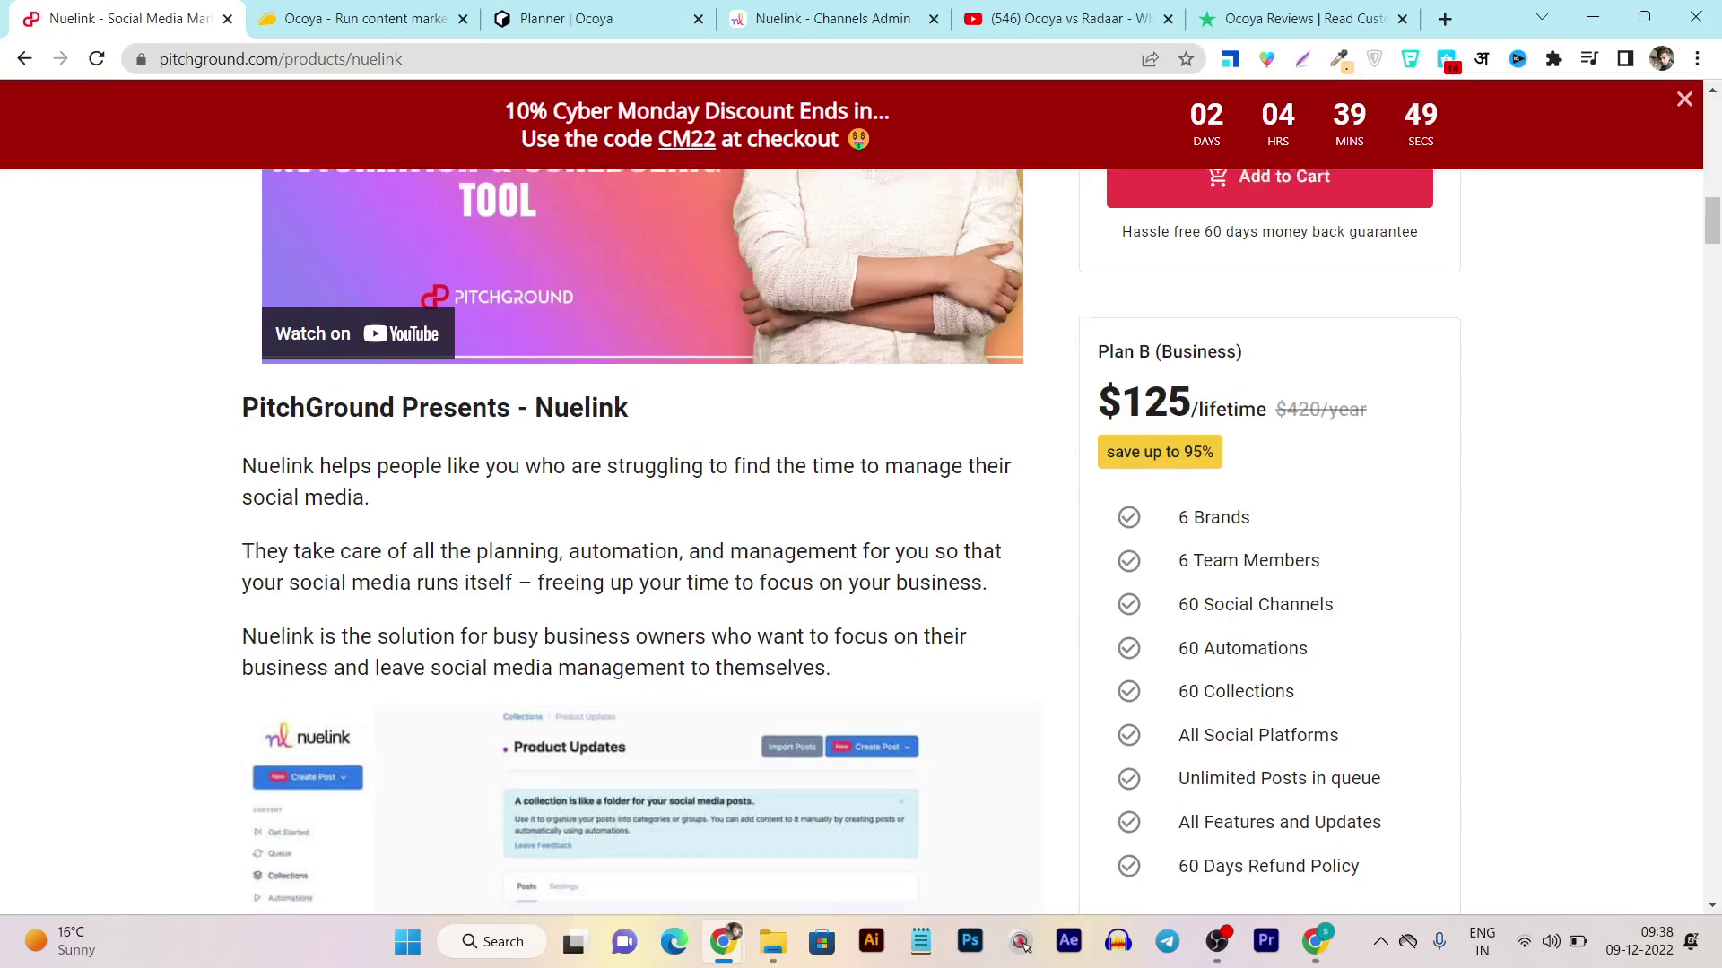
scroll(860, 538, "up", 10)
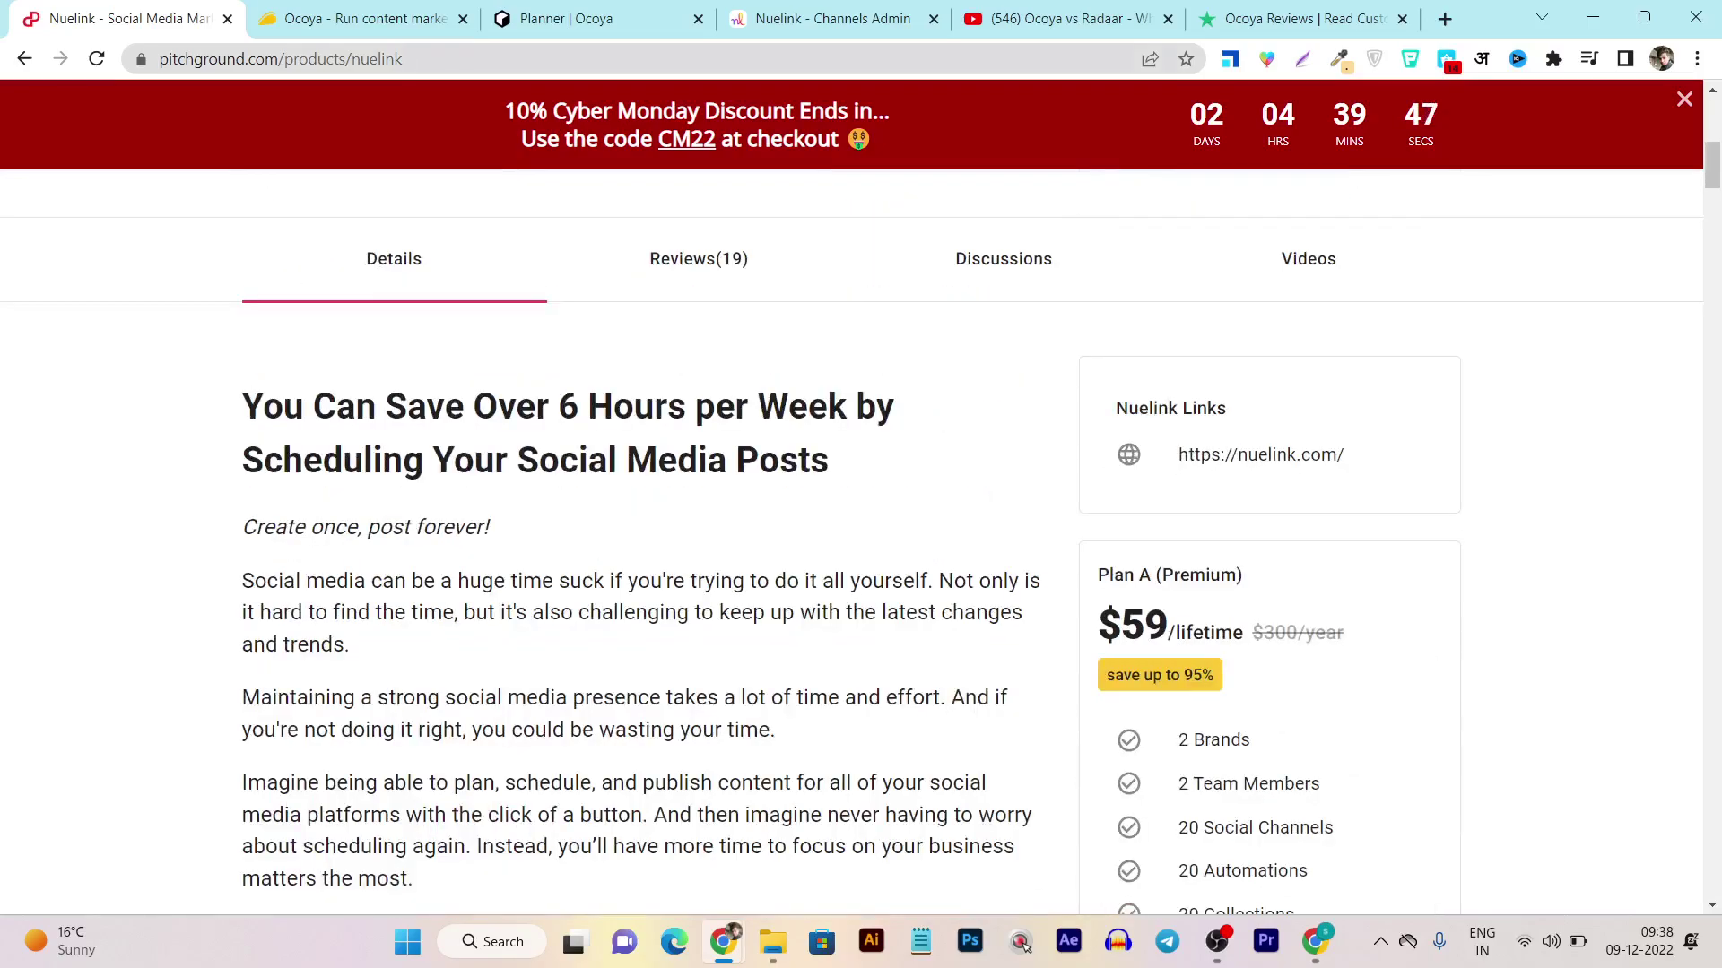
Review the Single, Double and Multiple plans and the features included in all plans on Ocoya's AppSumo deal page
key("ctrl+Tab")
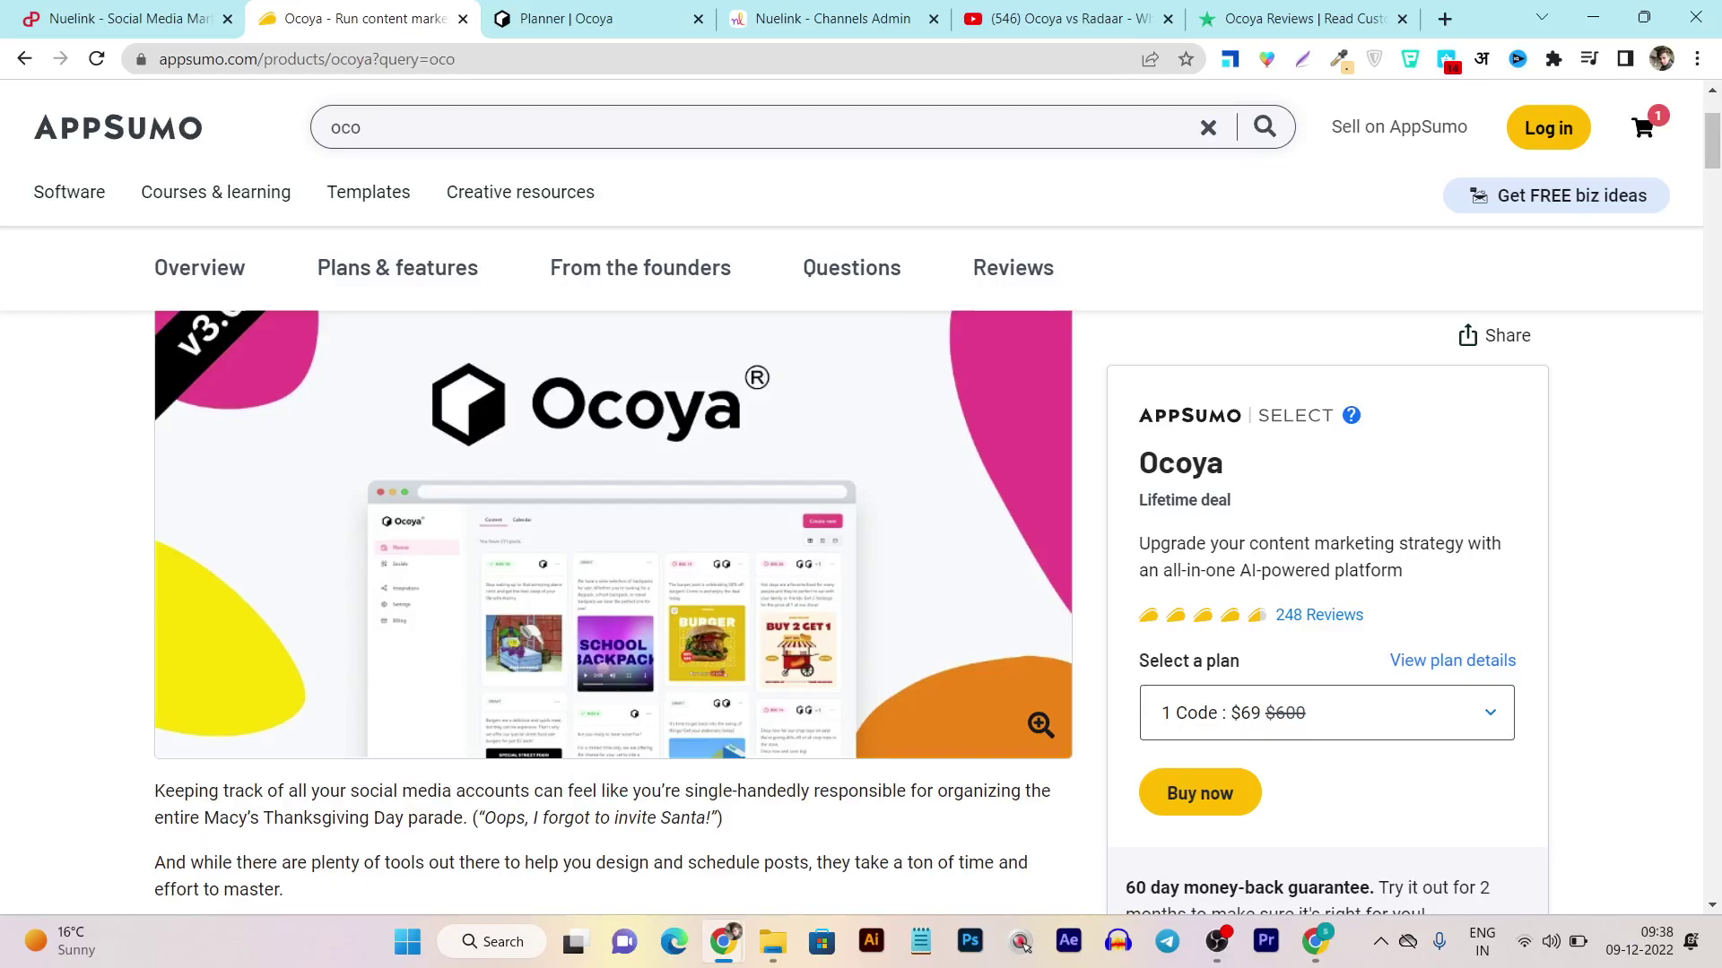
left_click(398, 267)
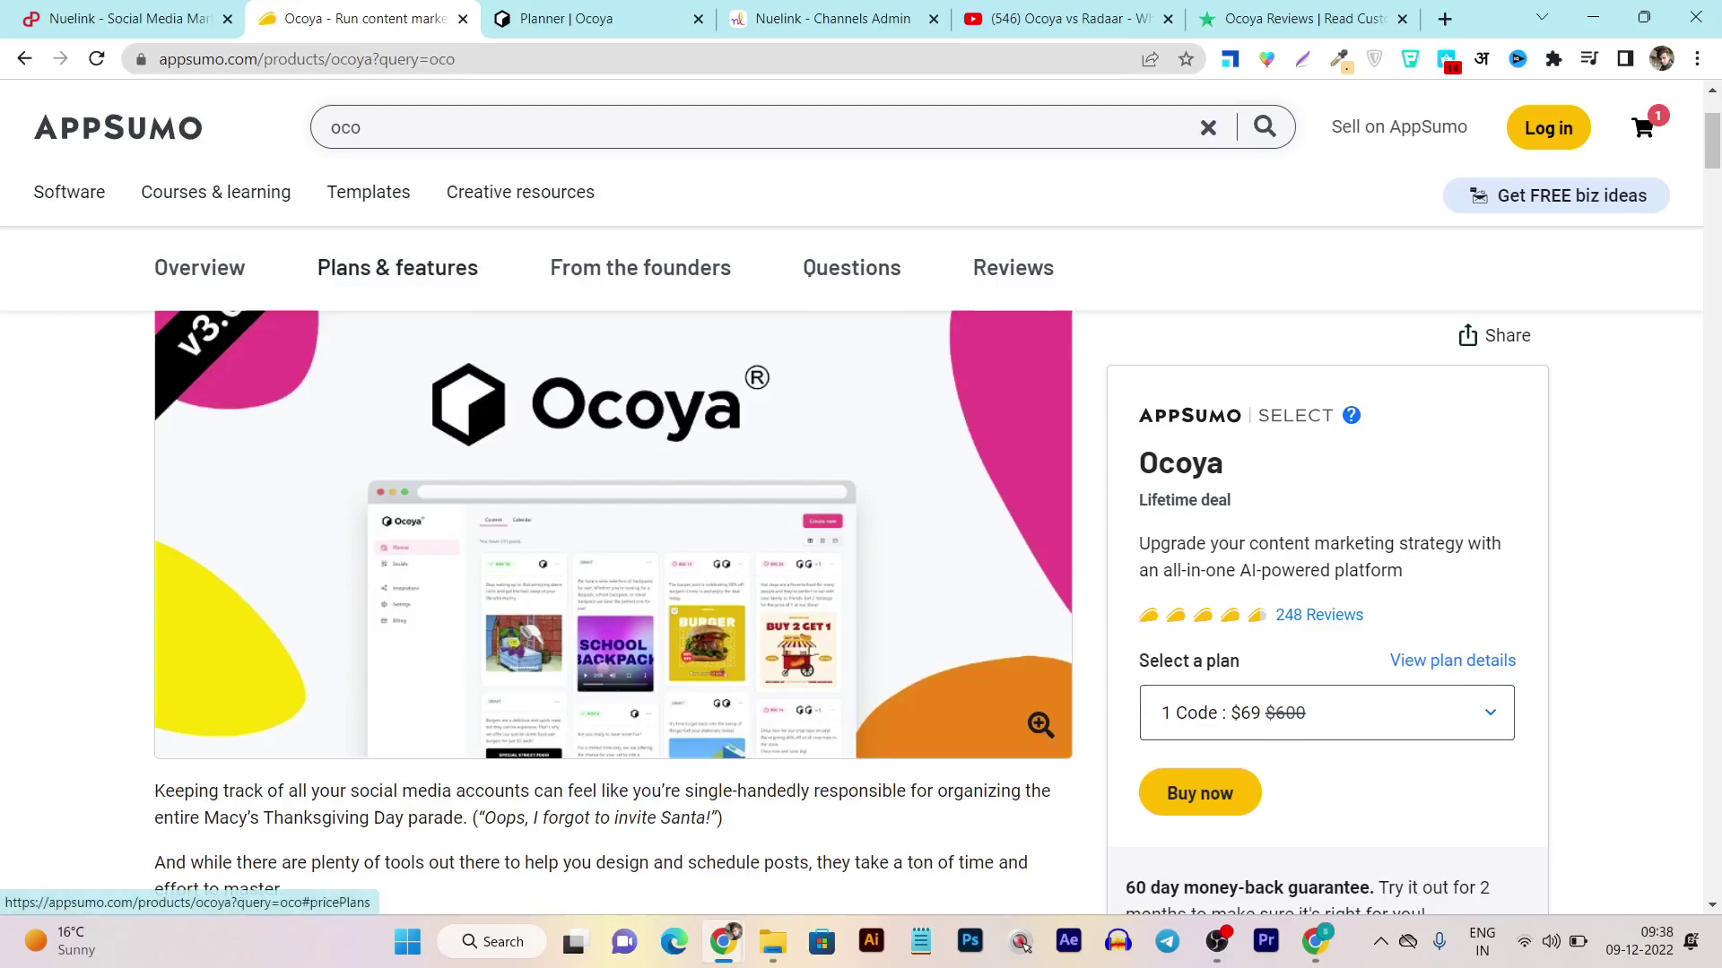
scroll(861, 493, "down", 3)
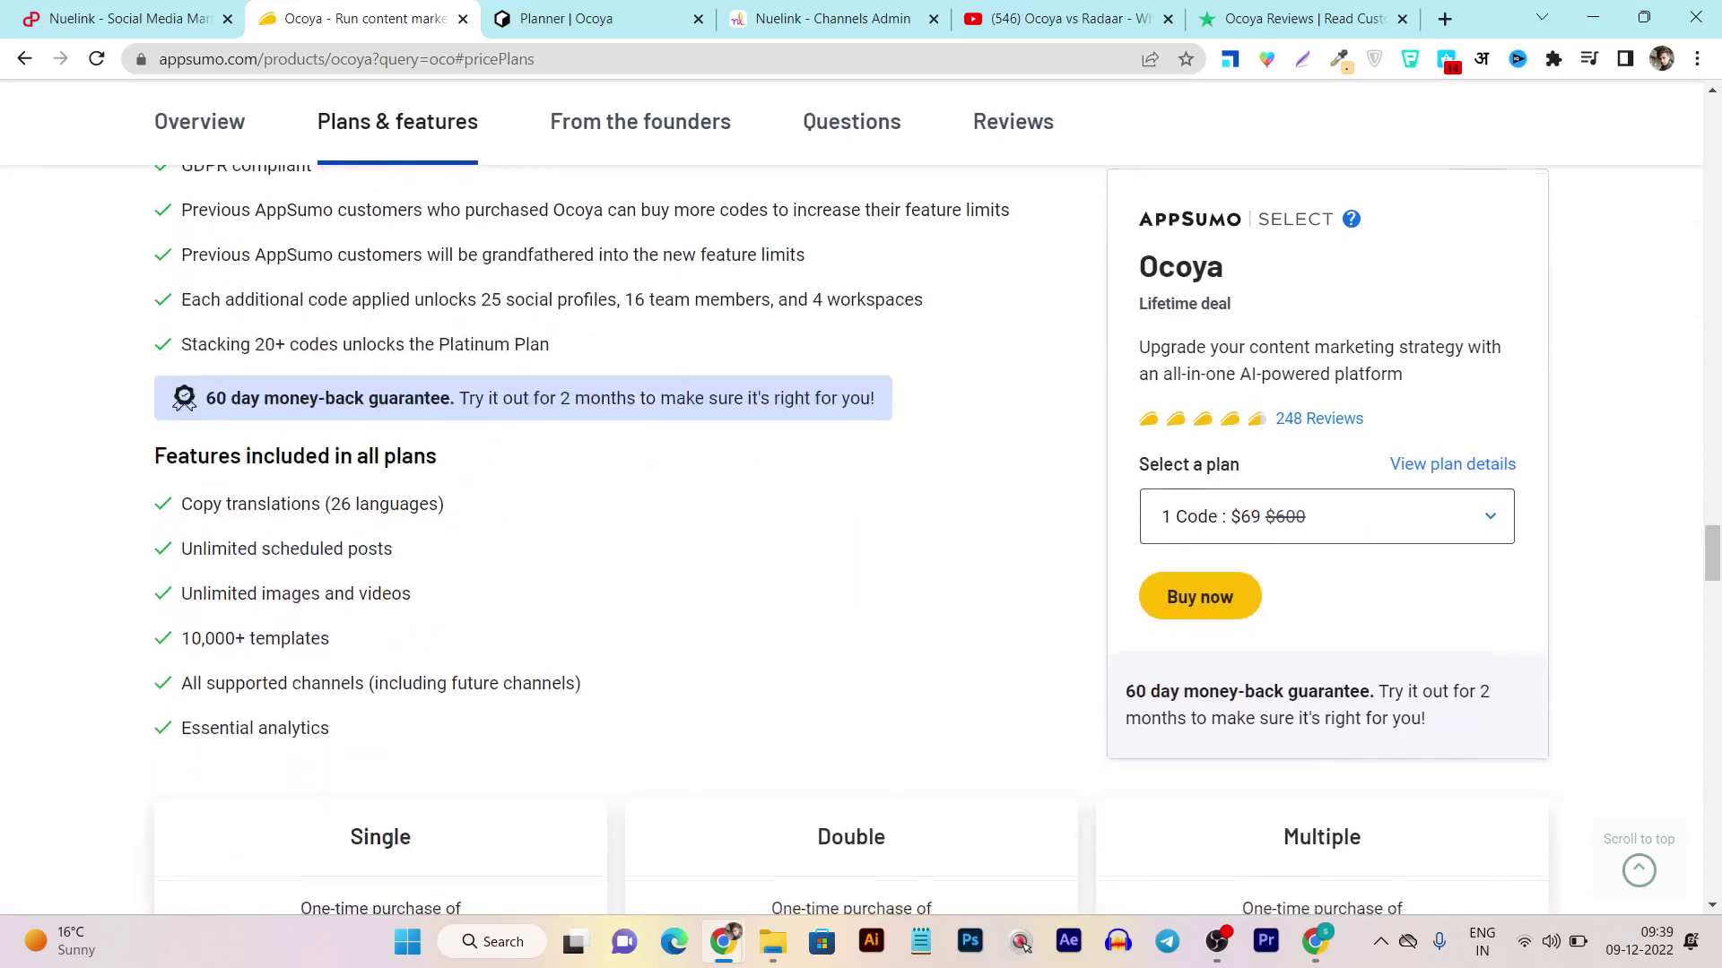
scroll(861, 493, "down", 2)
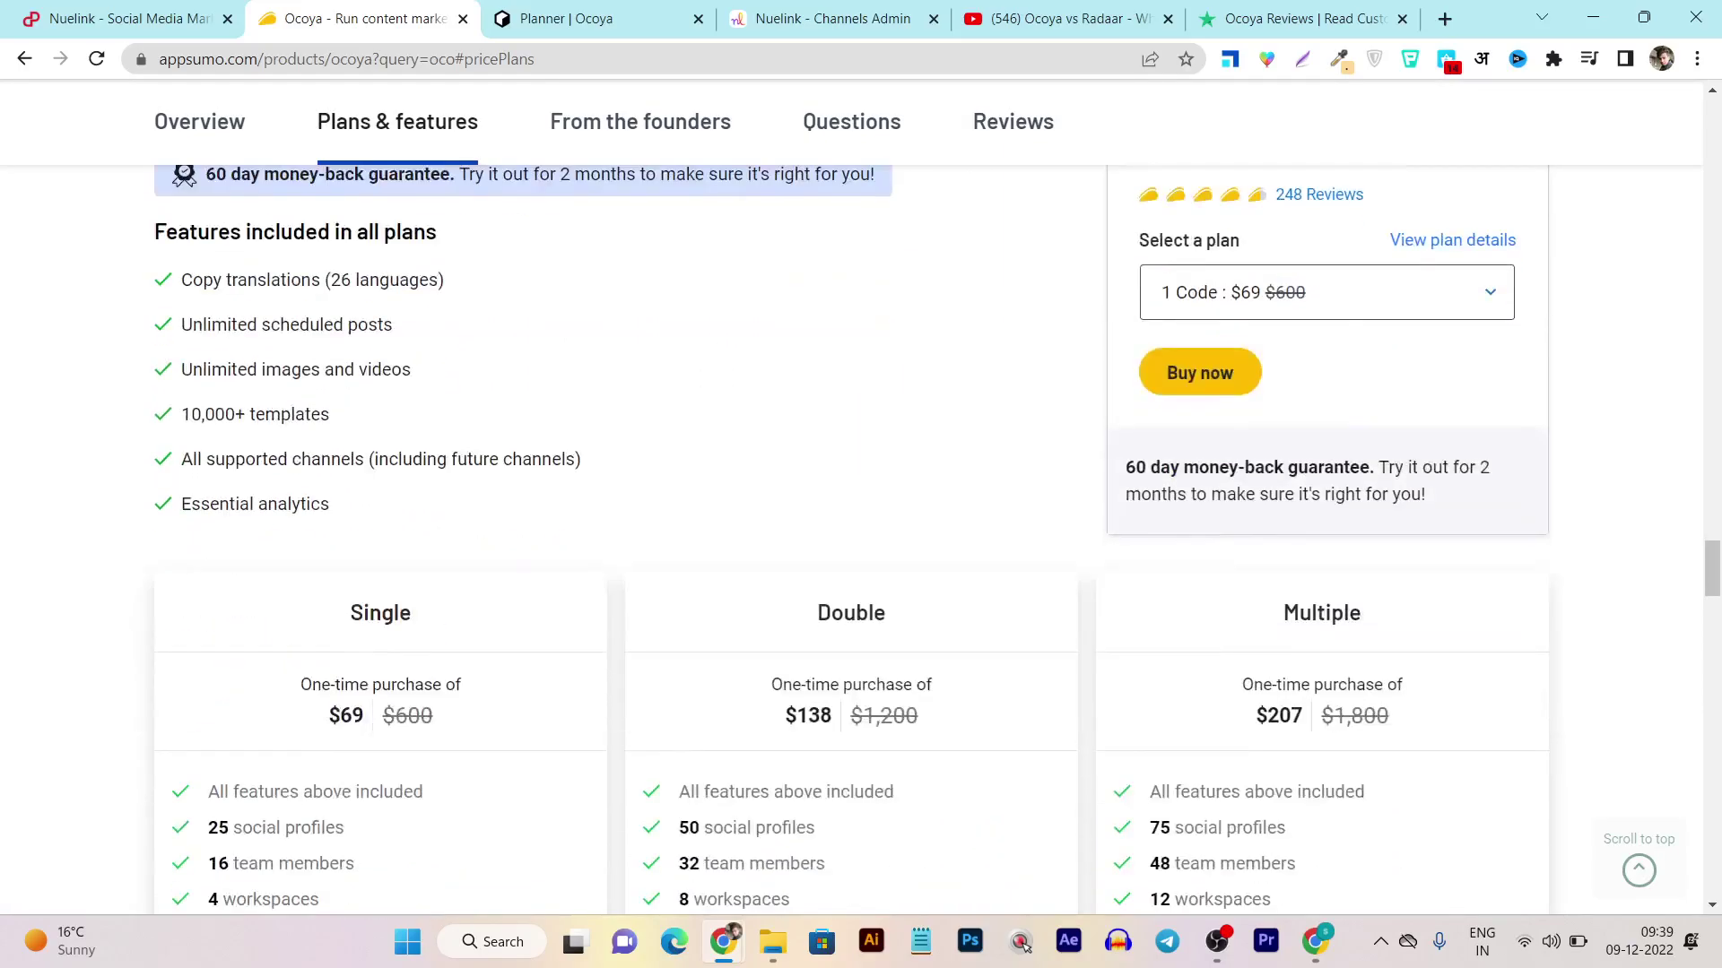
scroll(861, 493, "down", 2)
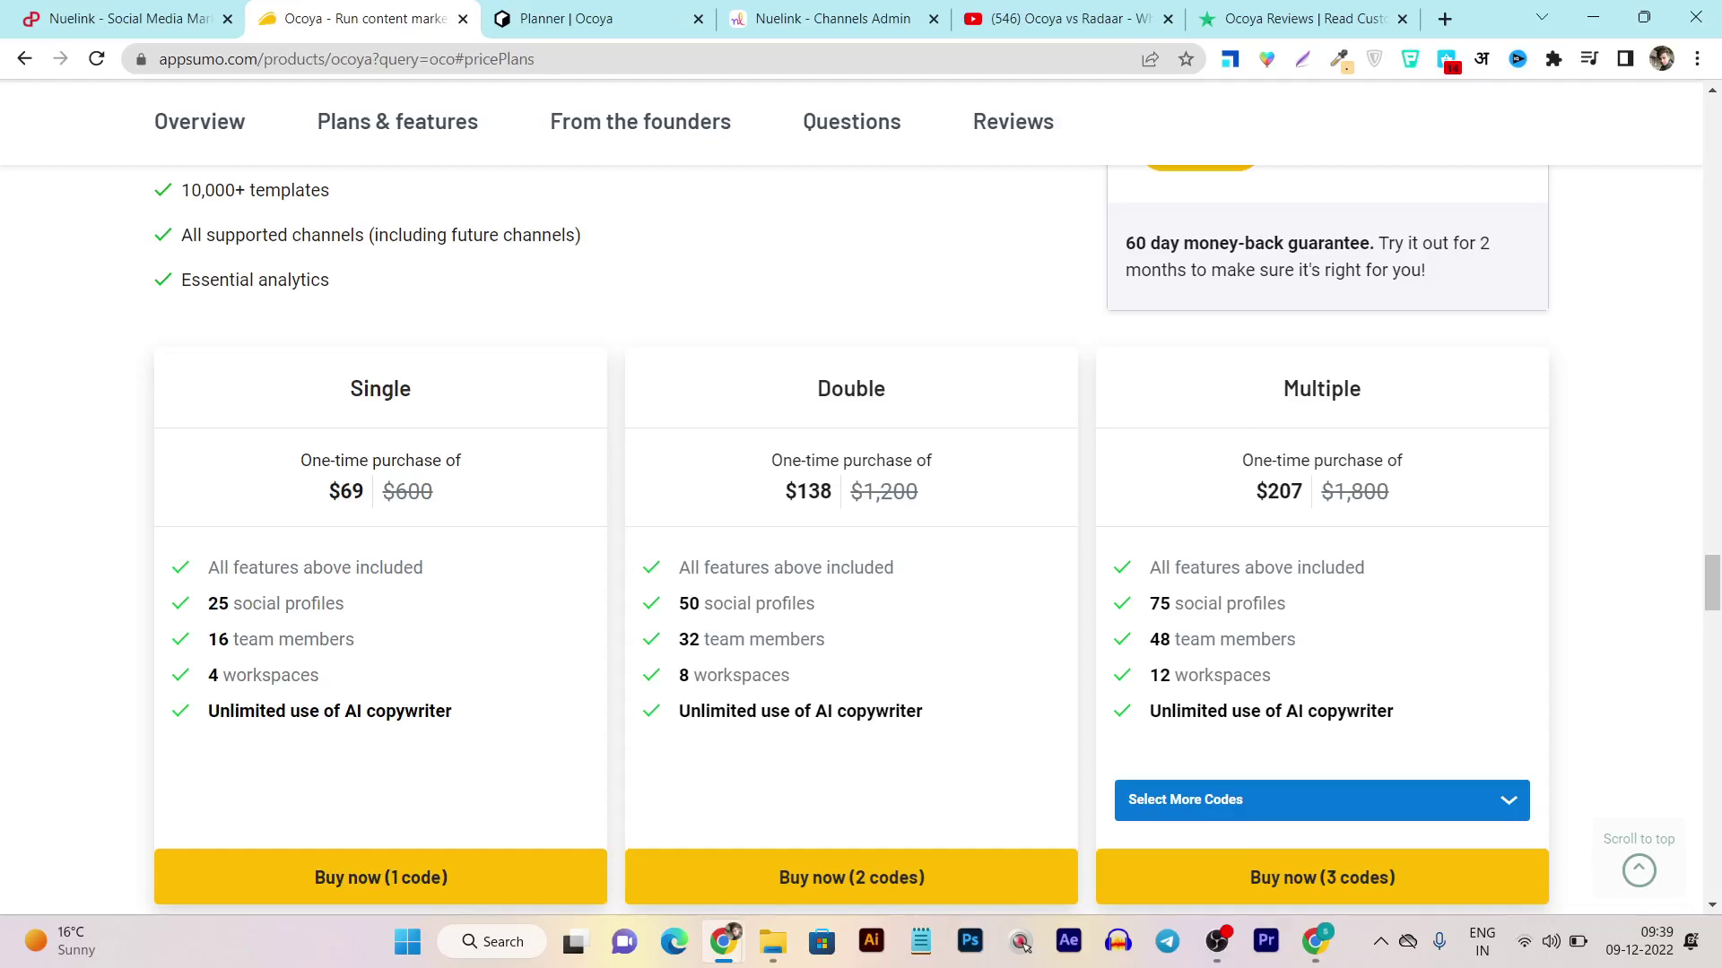
Compare the prices and limits of Nuelink's Plan A on PitchGround with Ocoya's AppSumo code plans, glancing at Nuelink's Brands page
key("ctrl+shift+Tab")
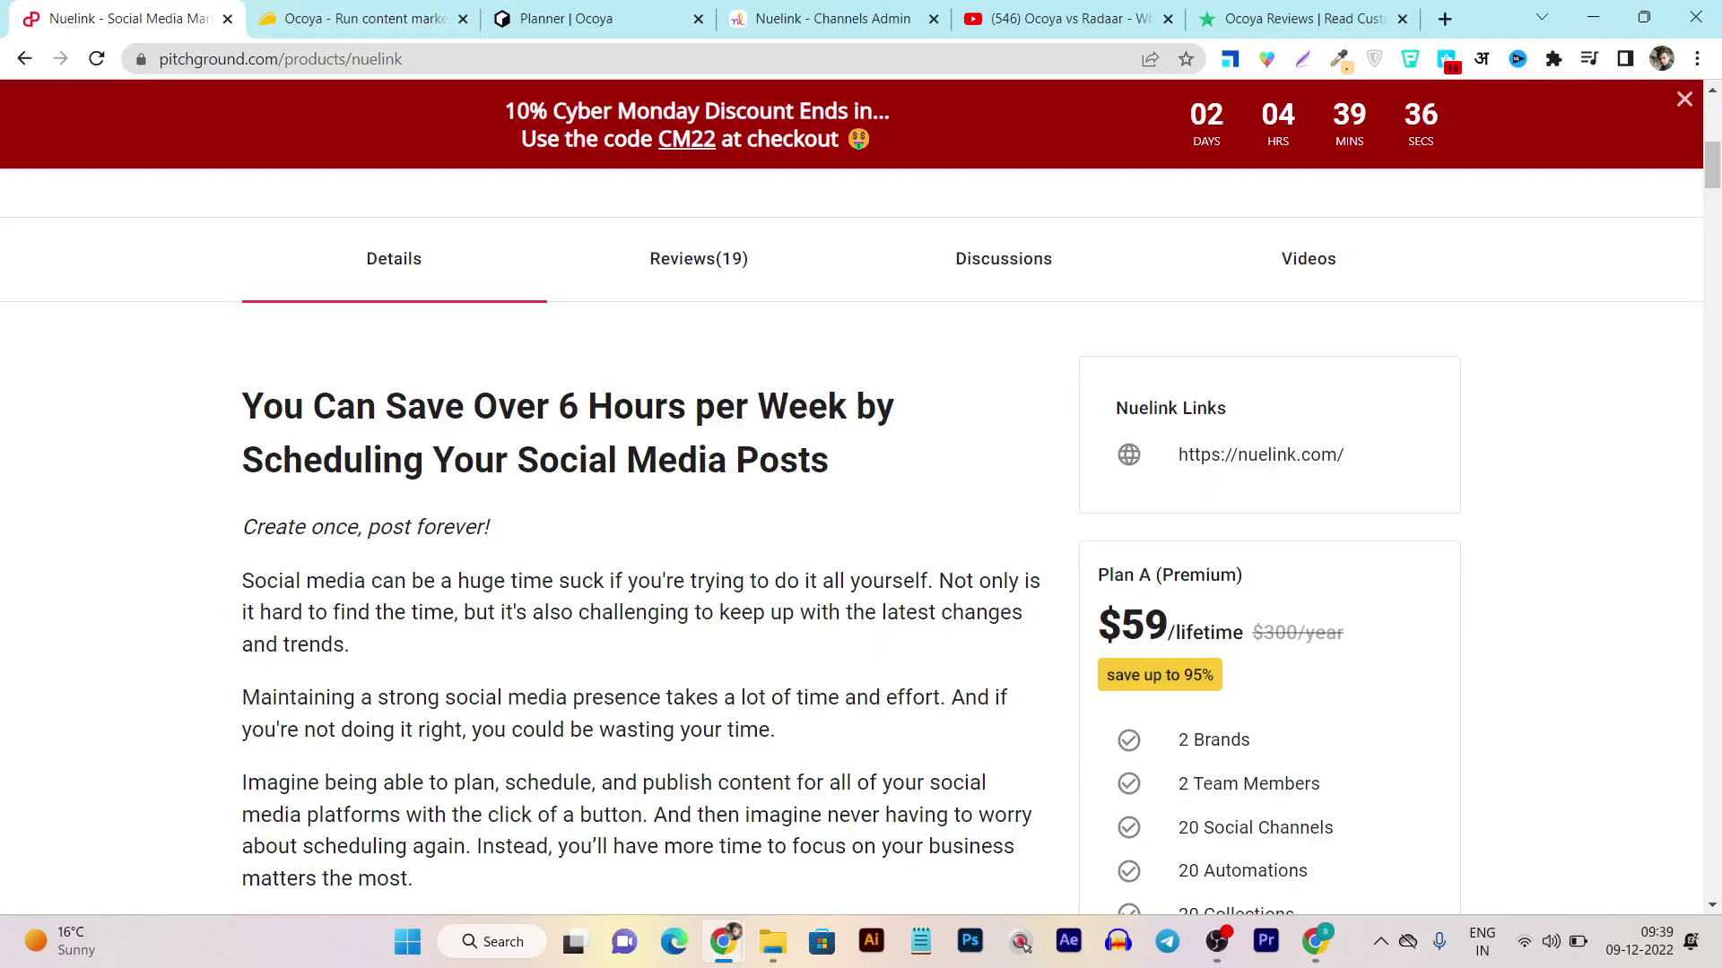
key("ctrl+Tab")
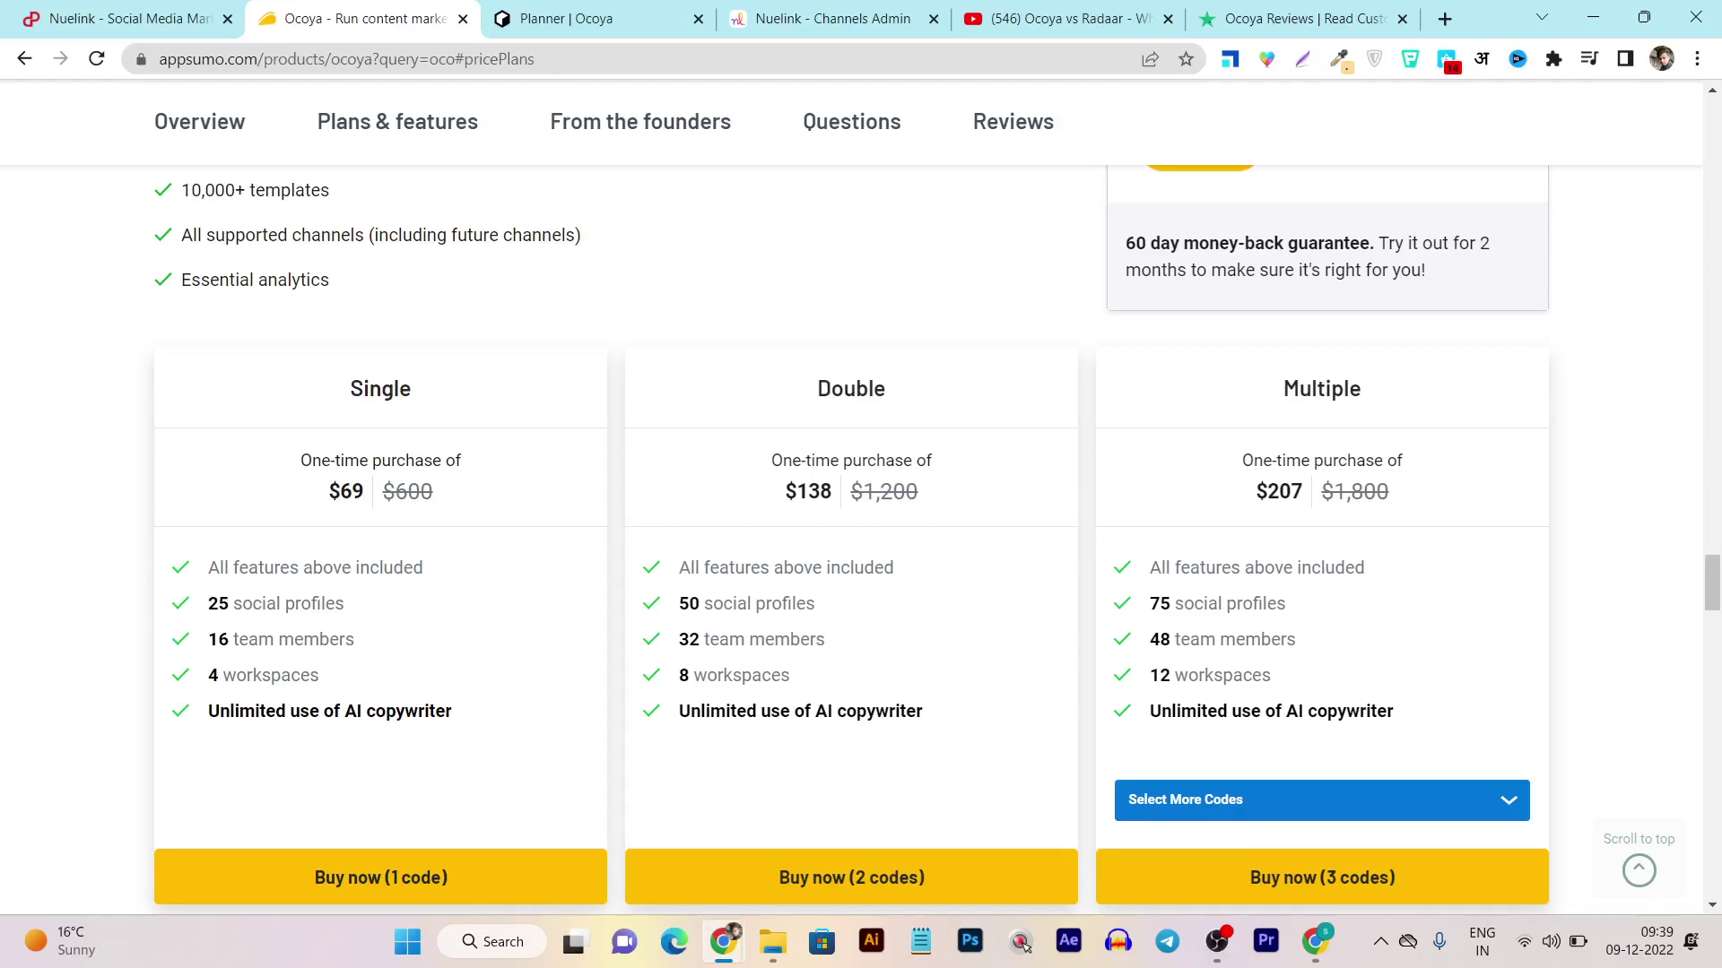
key("ctrl+4")
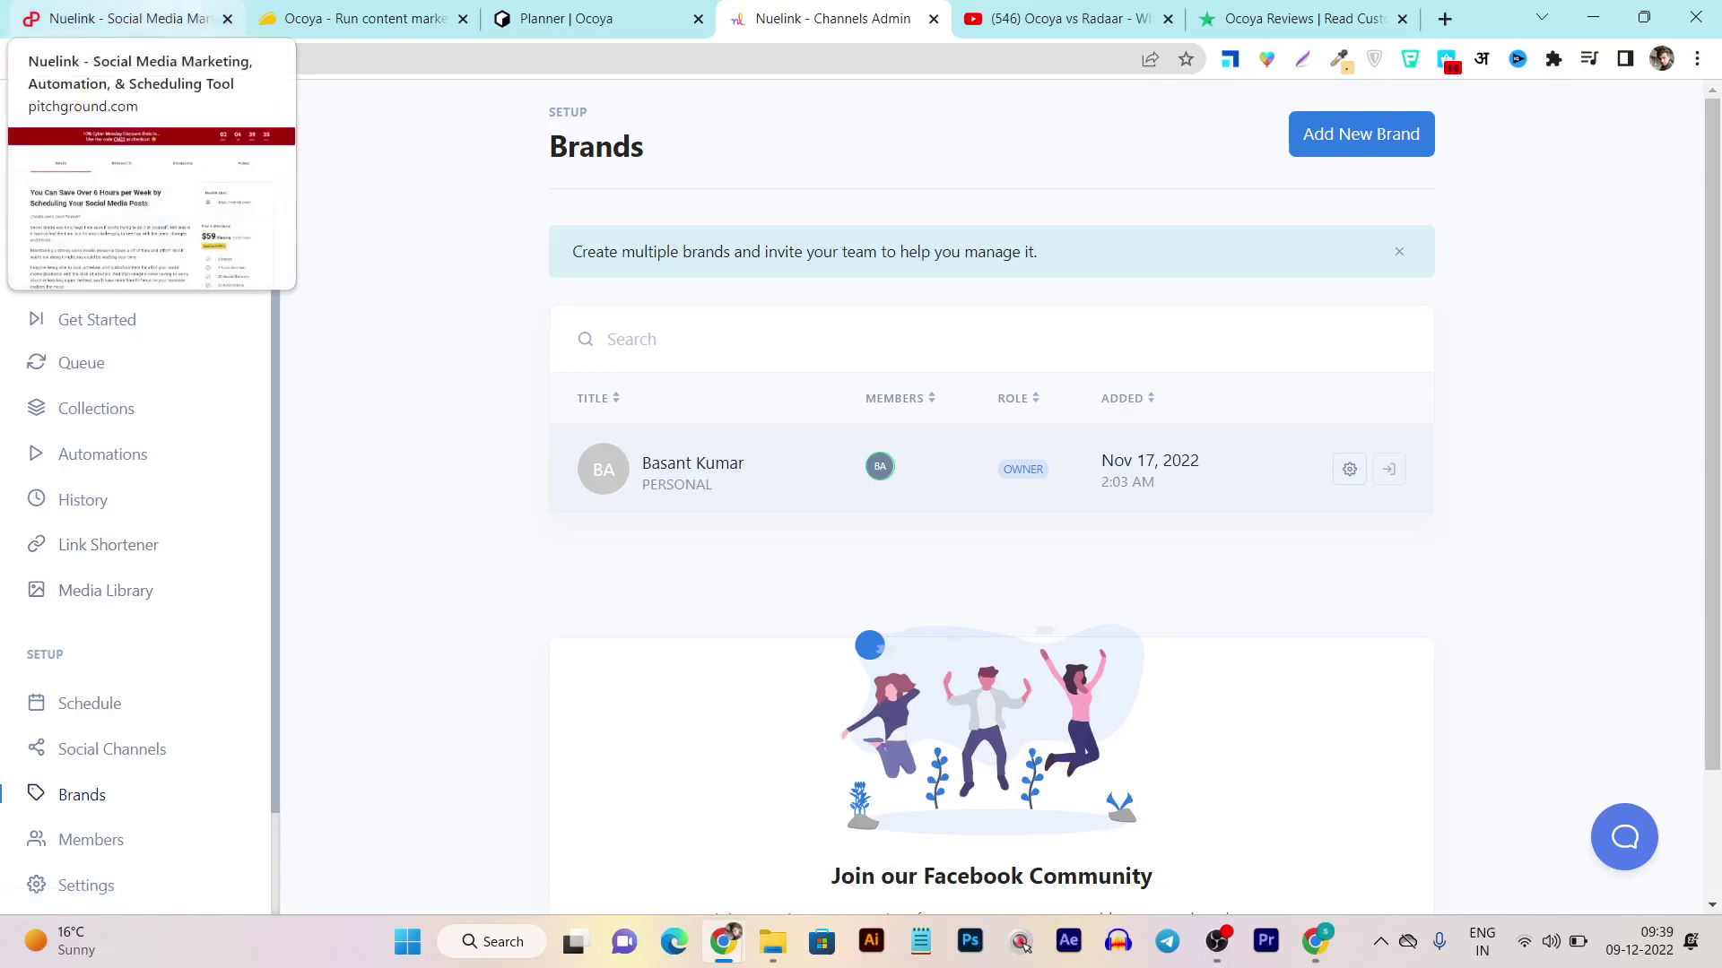
left_click(130, 18)
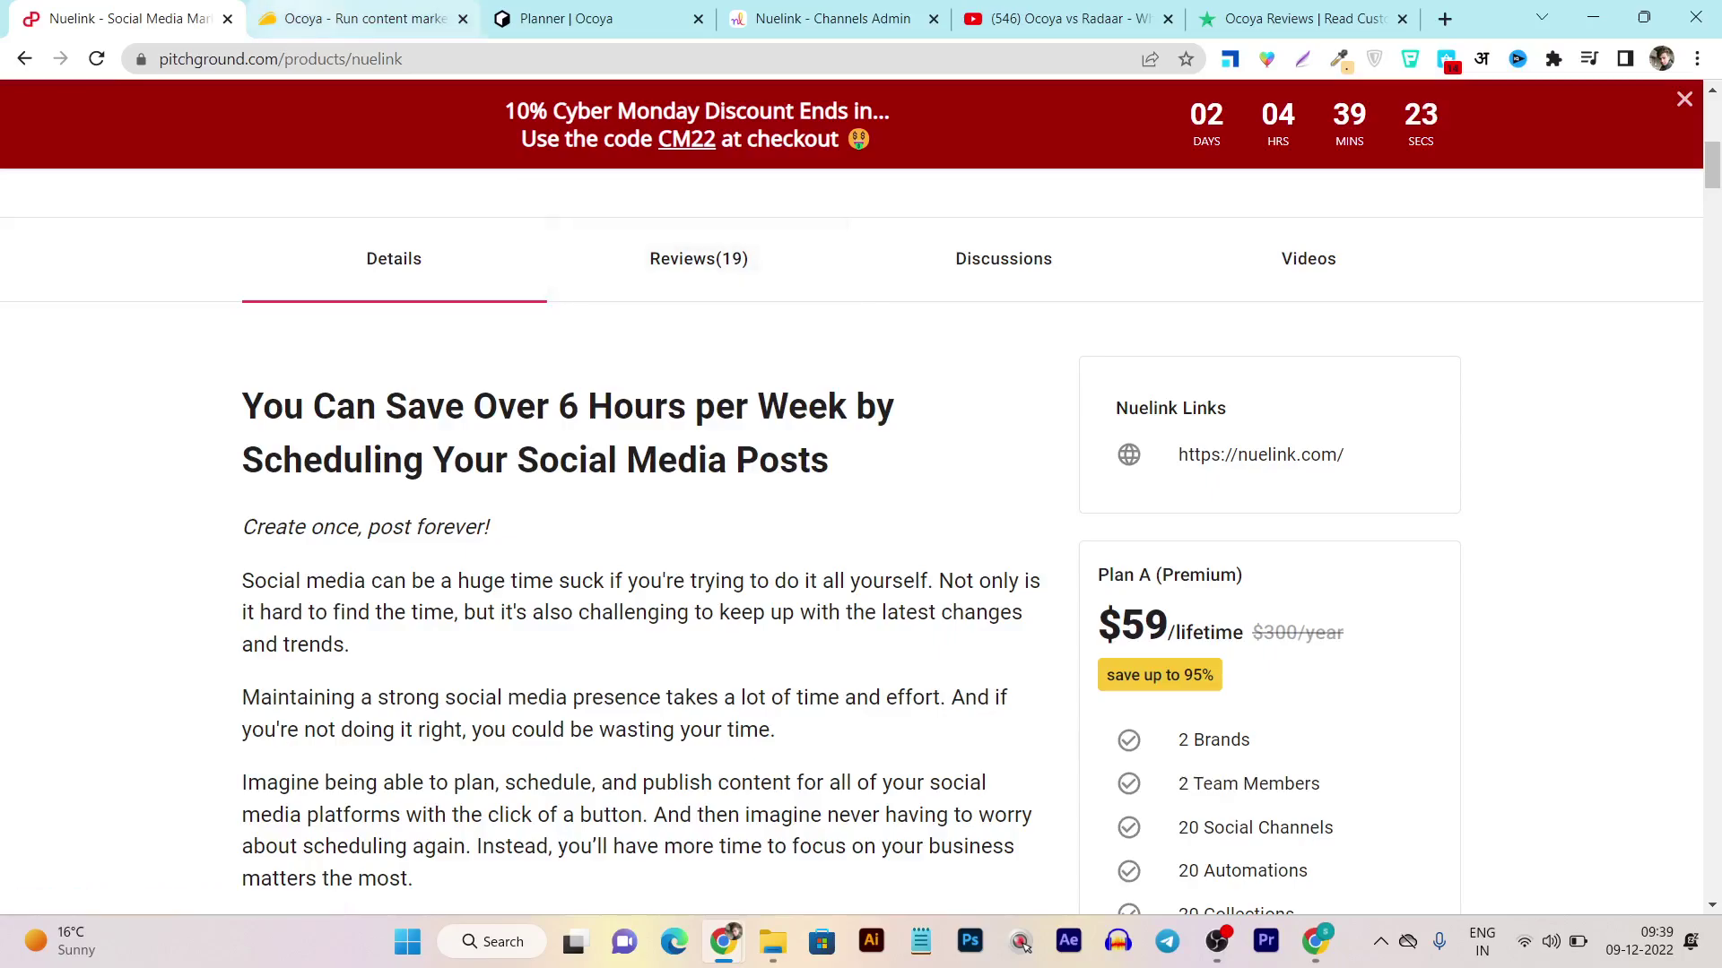
left_click(359, 18)
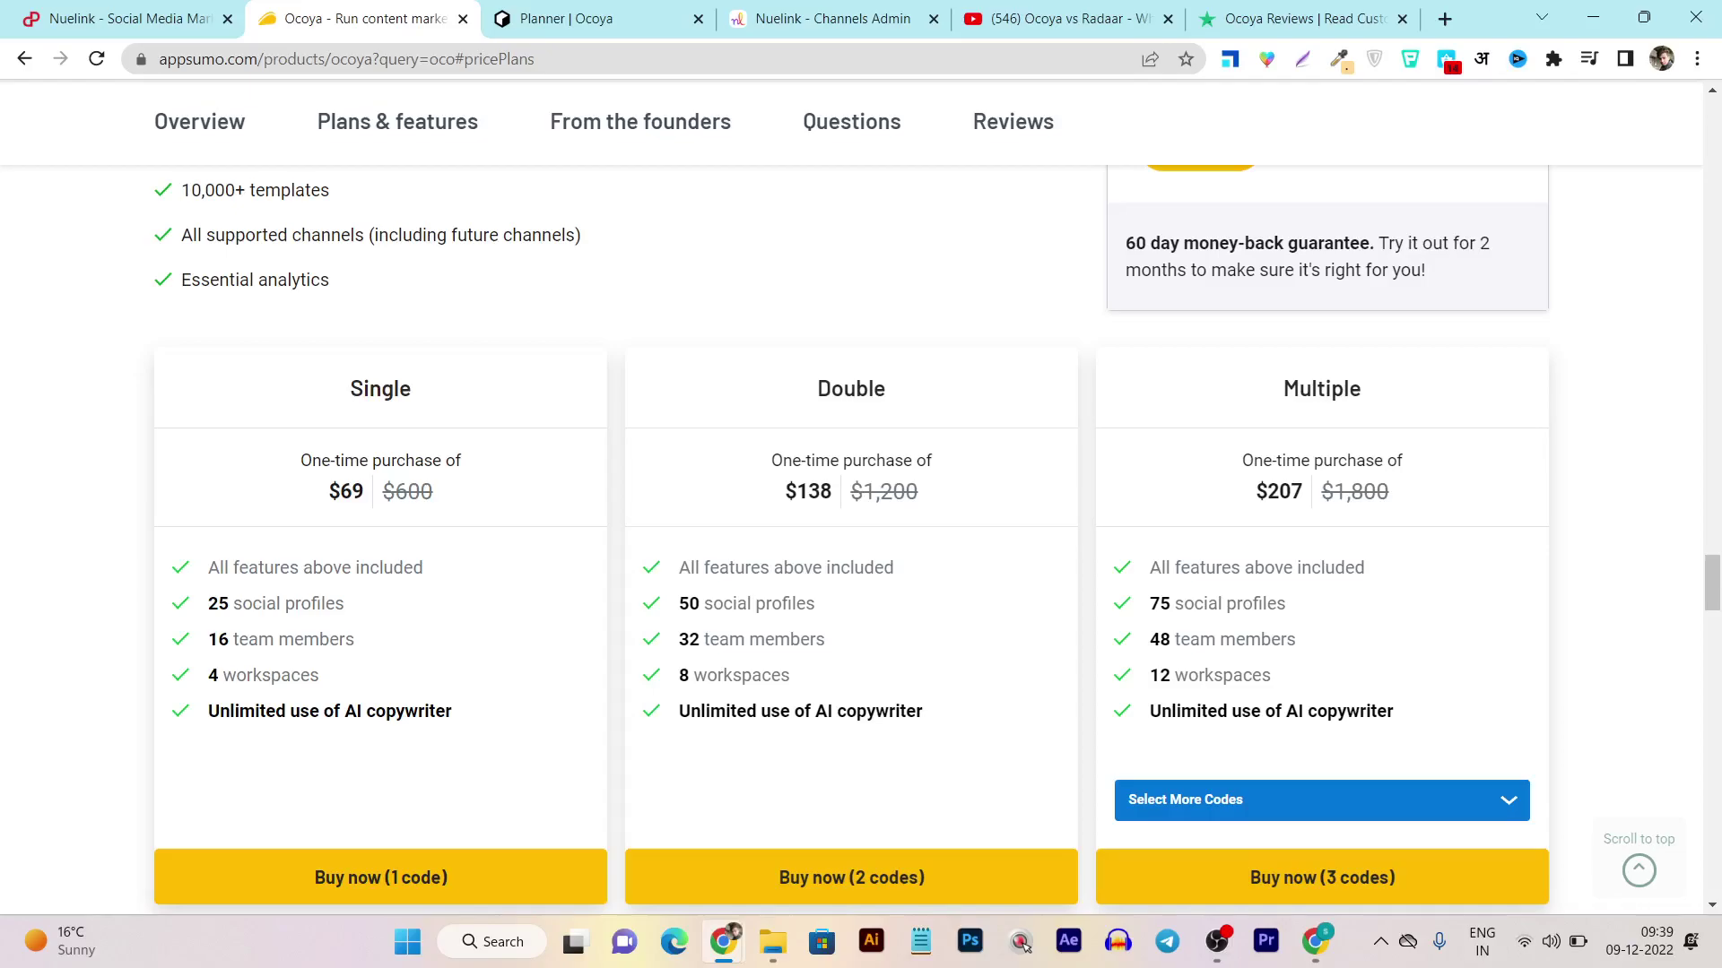
left_click(125, 18)
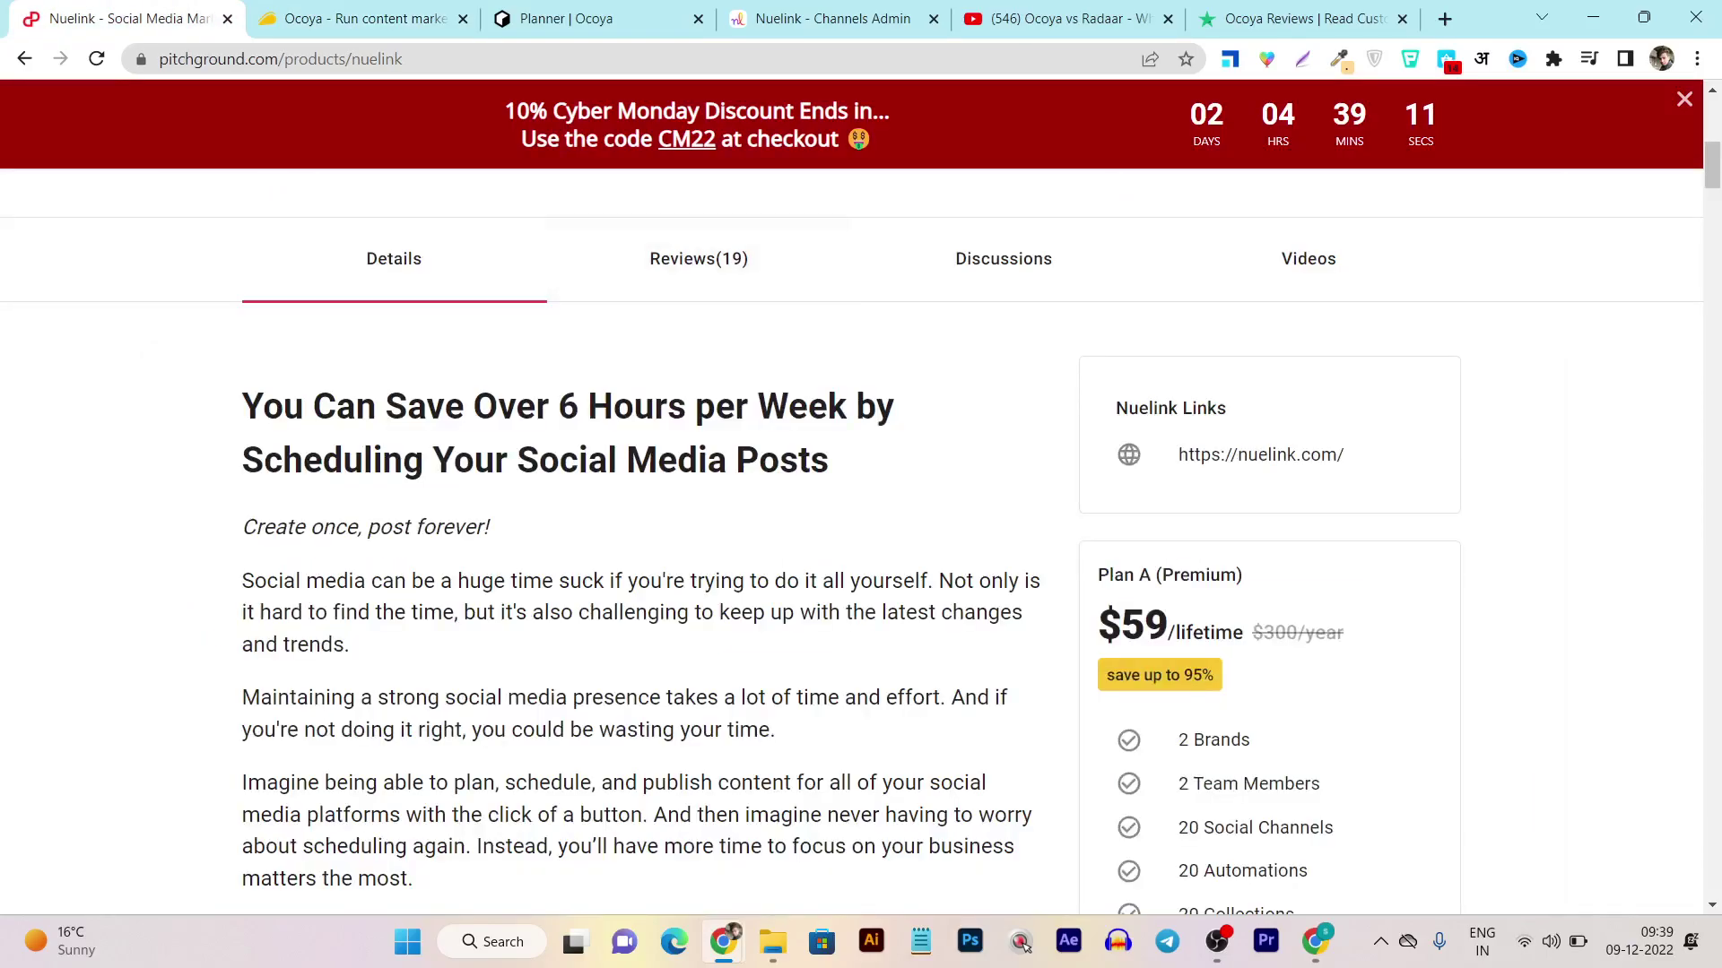
Highlight the CM22 discount code on Nuelink's PitchGround page and compare its starting offer with Ocoya's AppSumo lifetime deal
scroll(852, 538, "up", 10)
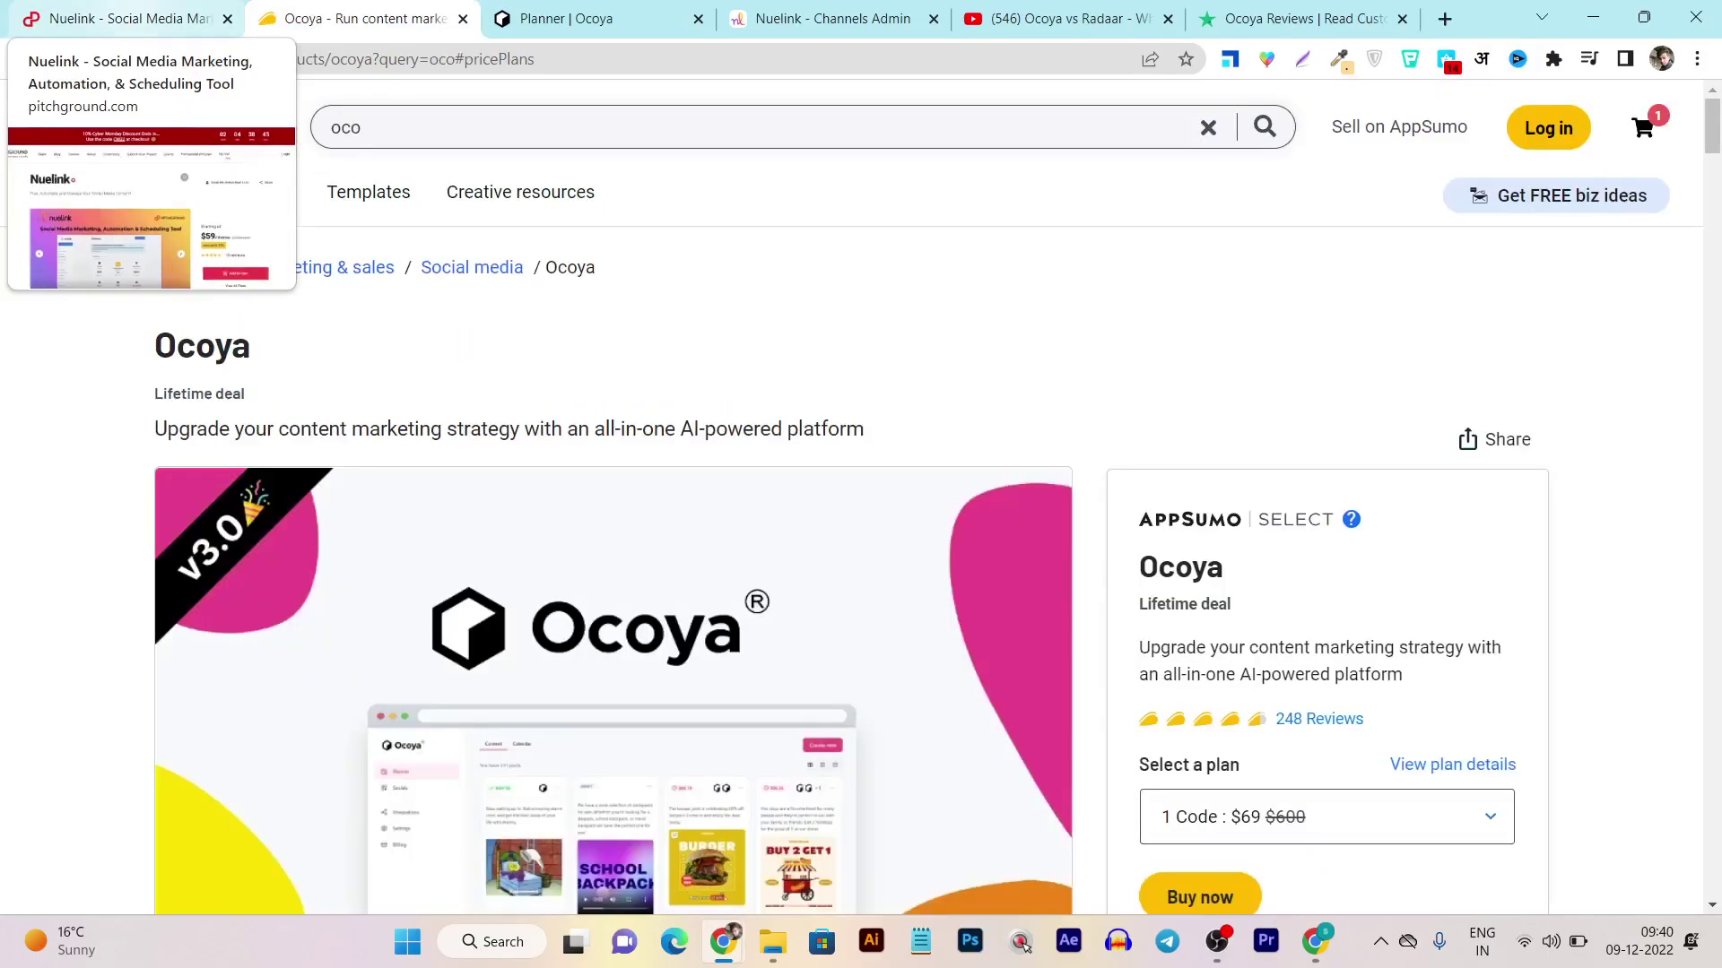
left_click(125, 18)
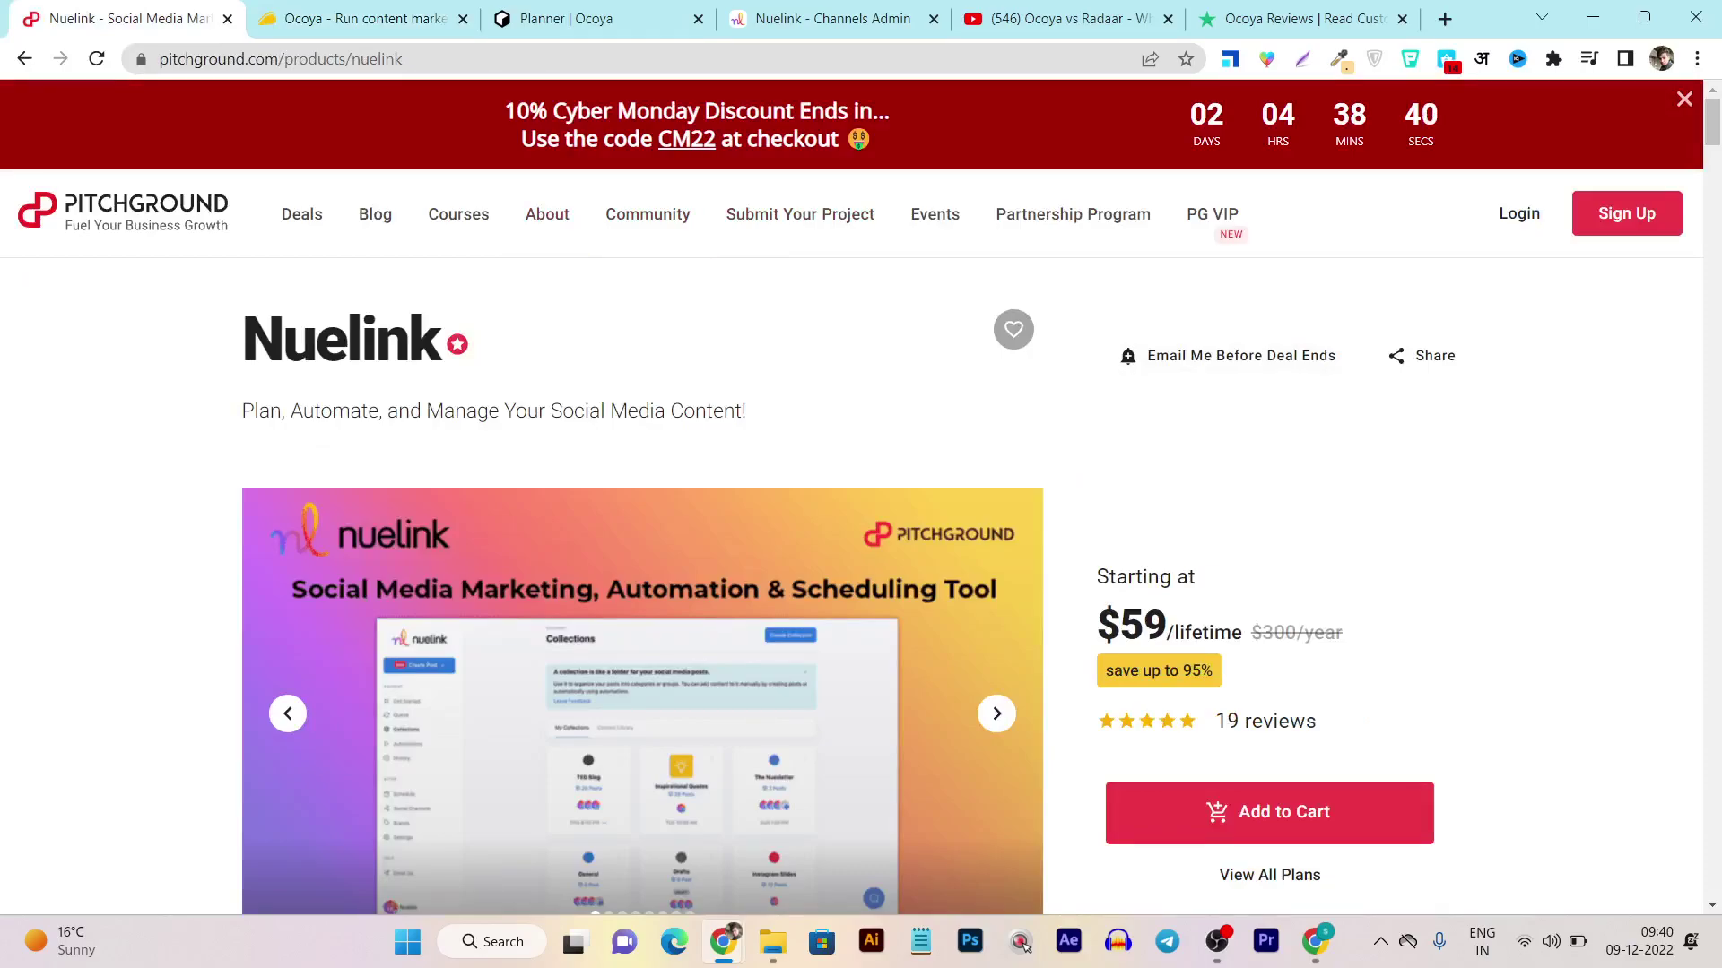
left_click_drag(653, 139, 721, 139)
key("ctrl+Tab")
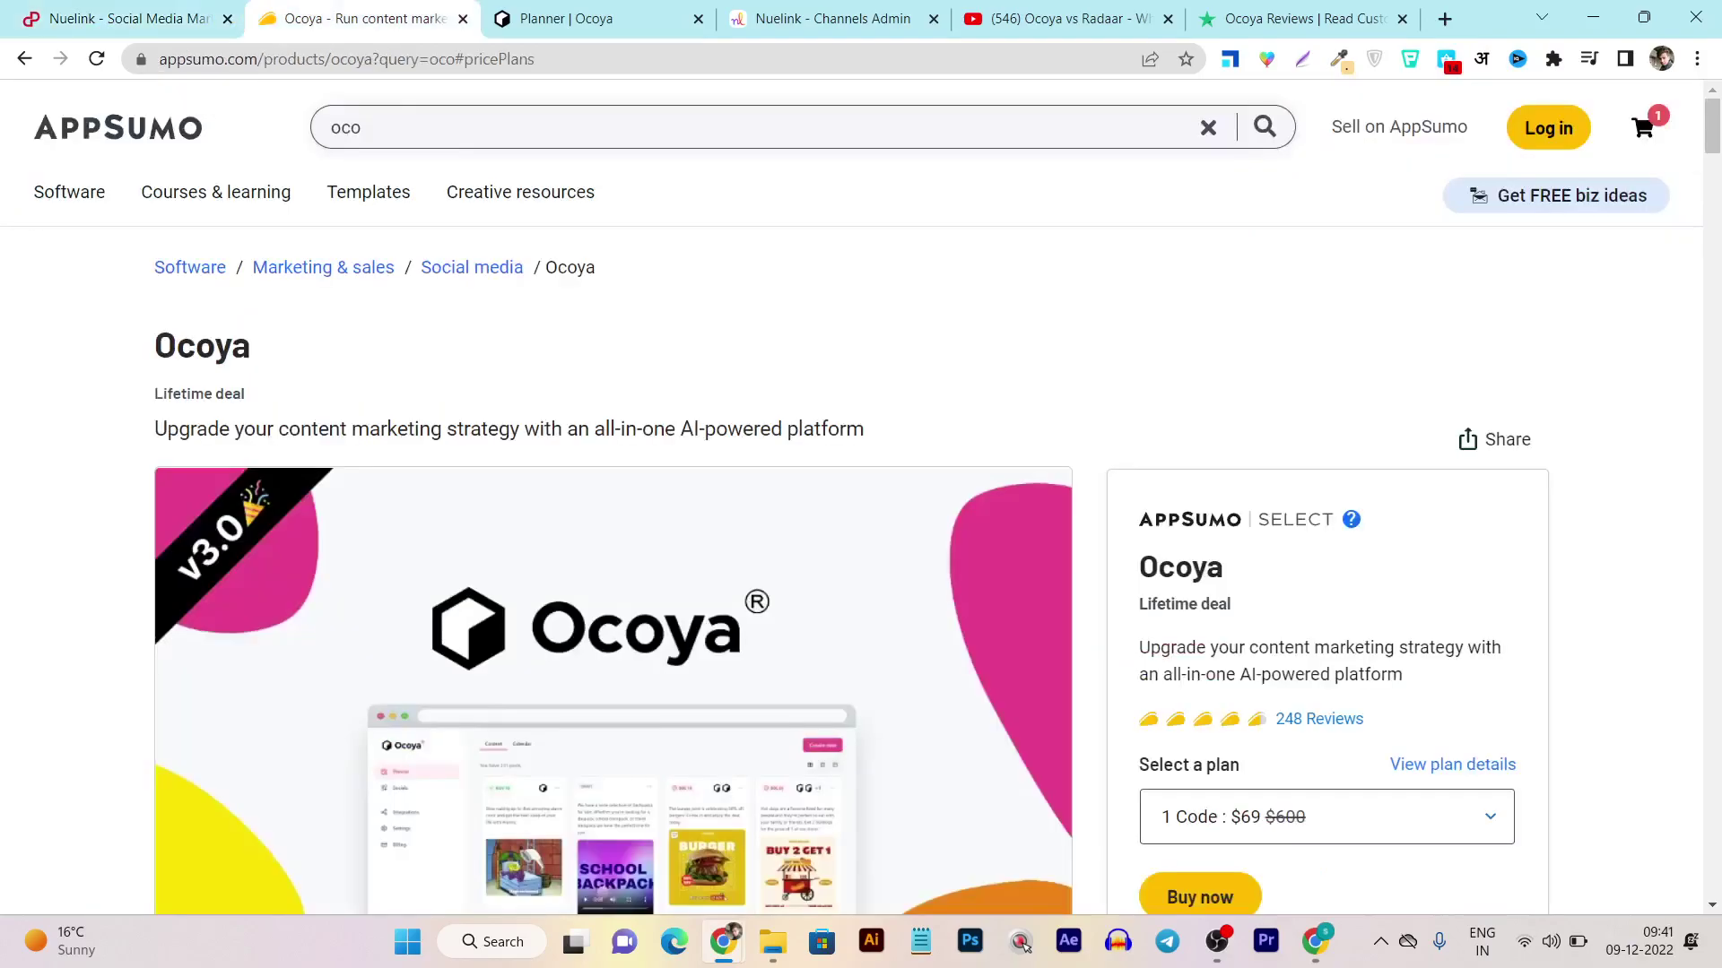
scroll(861, 538, "down", 2)
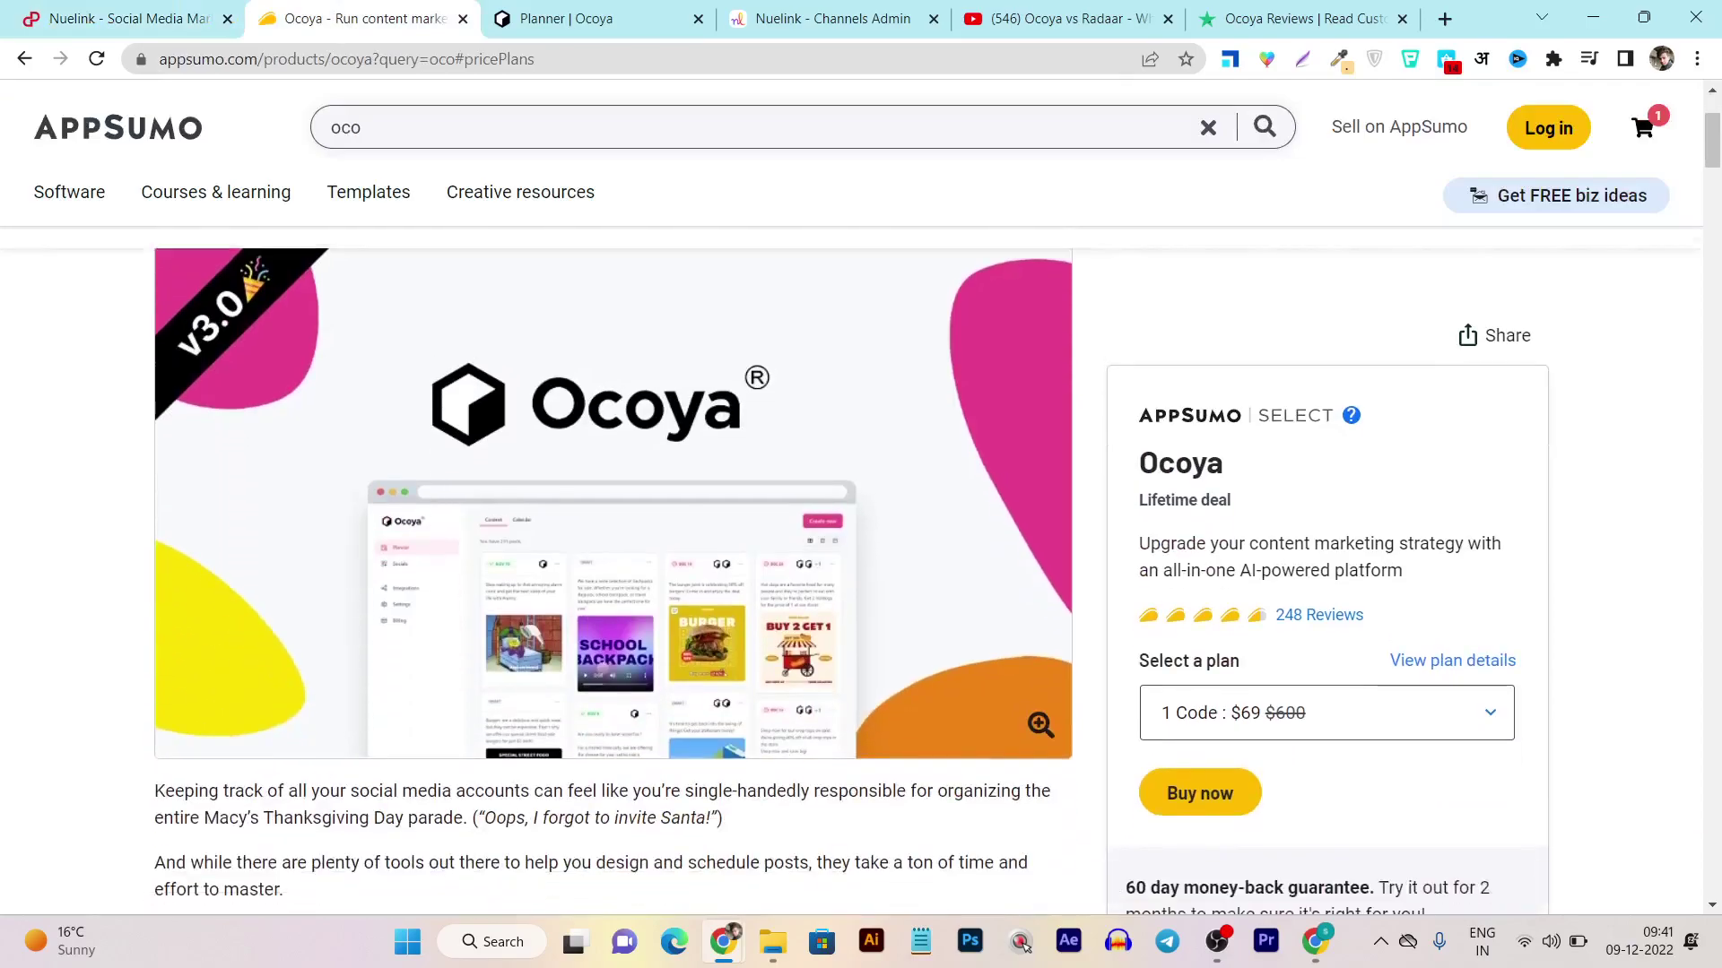
key("ctrl+shift+Tab")
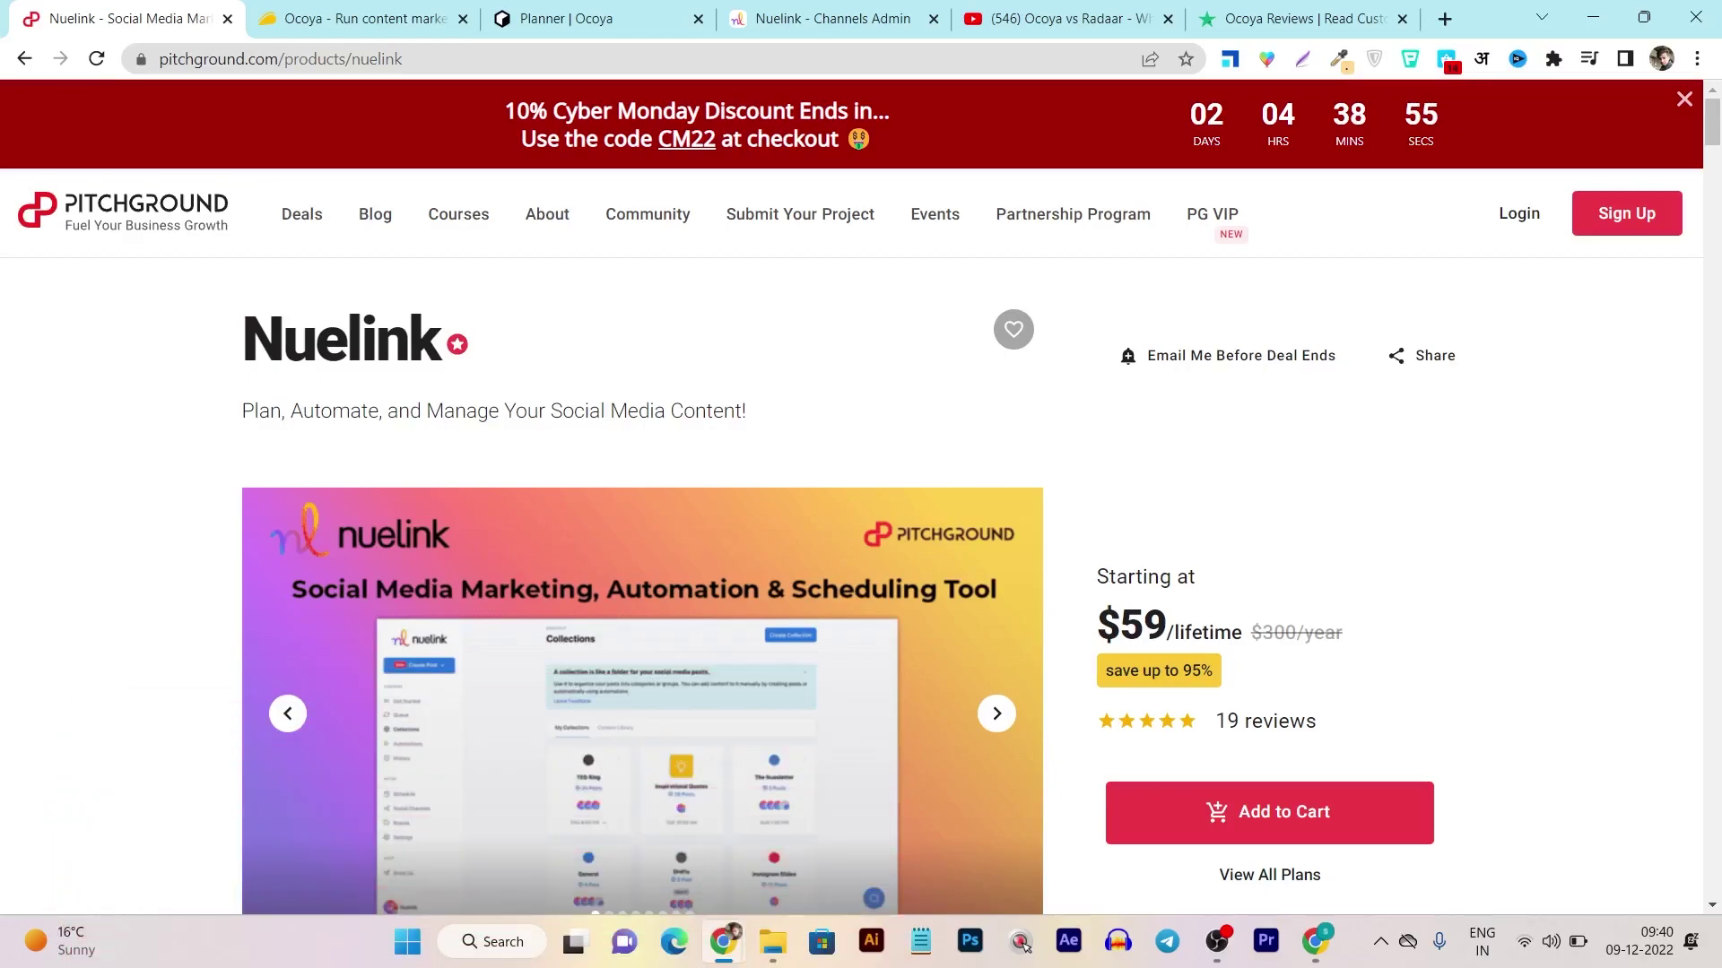
Look back at Nuelink's Brands page and close the new post form in Ocoya's Planner
key("ctrl+3")
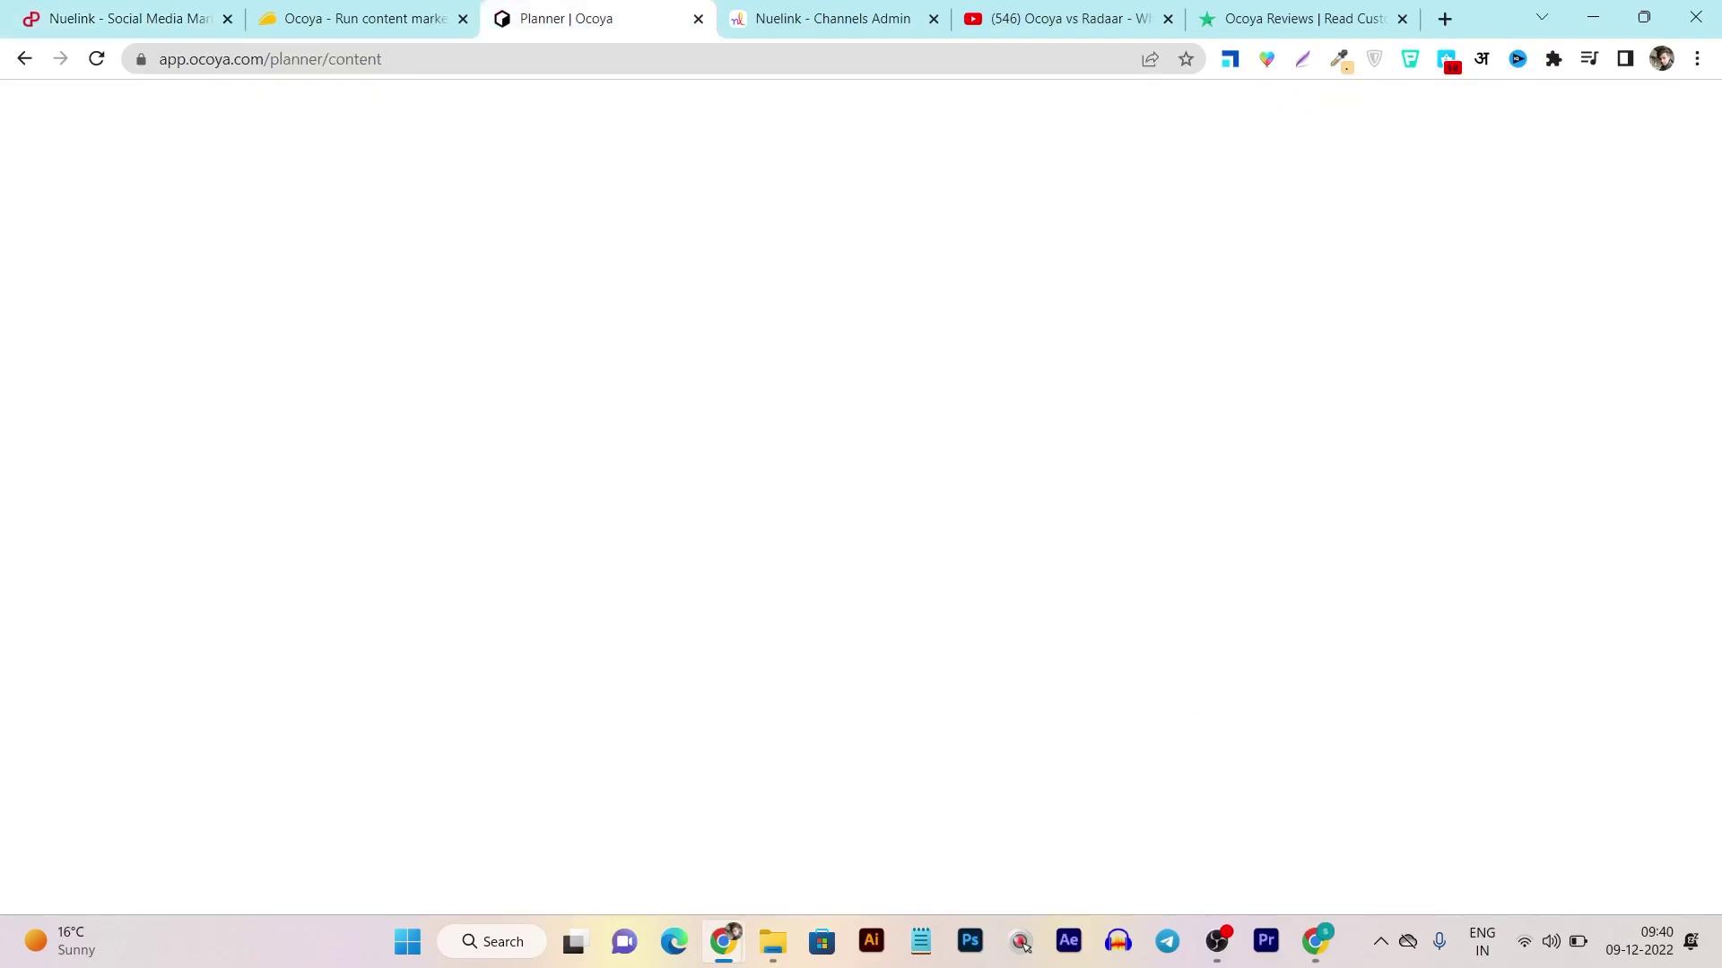
key("ctrl+Tab")
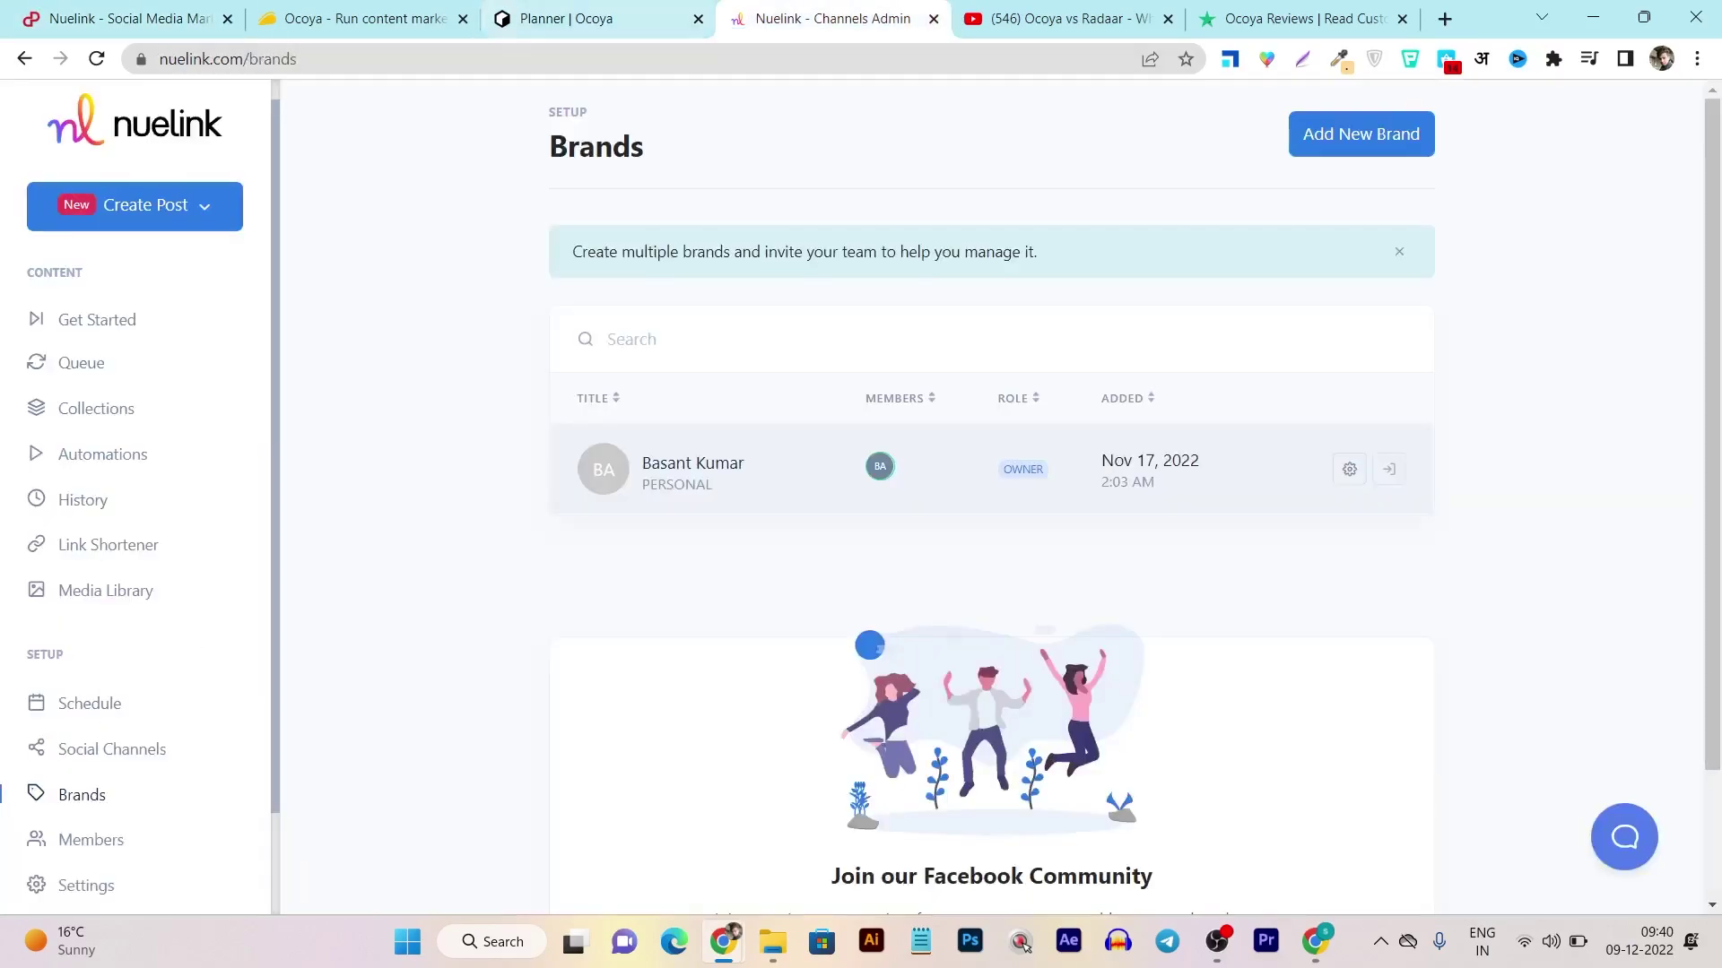
key("ctrl+2")
key("ctrl+3")
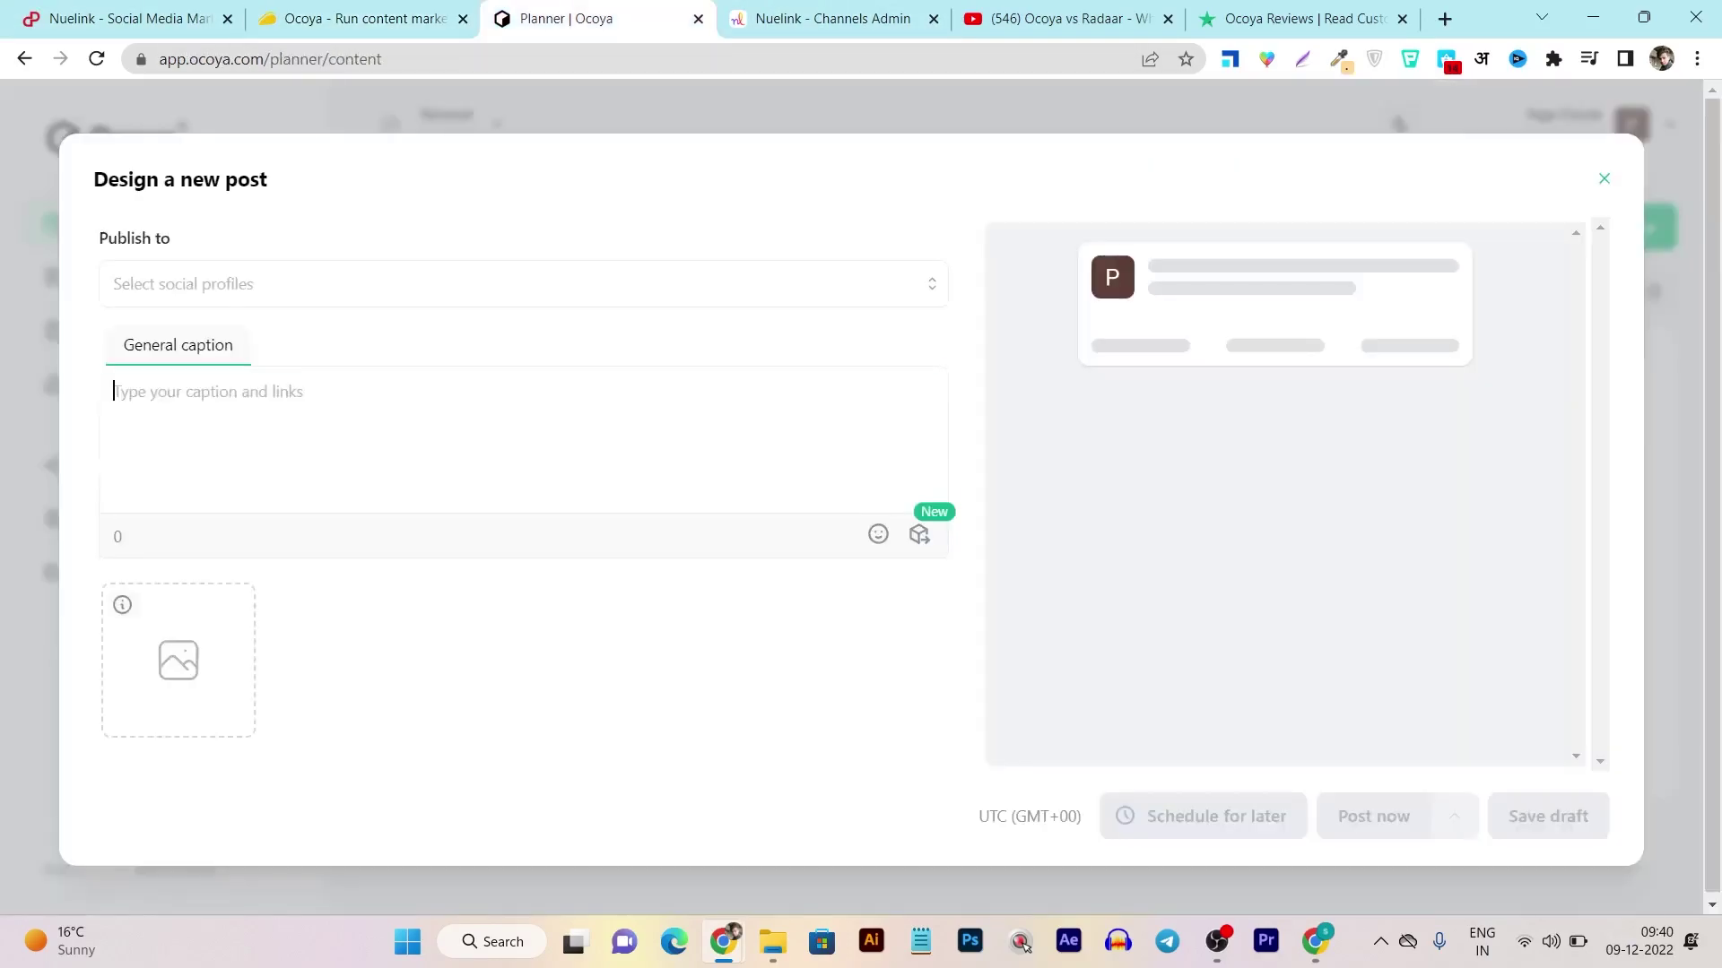
left_click(1604, 178)
Skim Ocoya's AppSumo deal page through its deal terms, AI copywriter, template editor, at-a-glance and overview sections
key("ctrl+2")
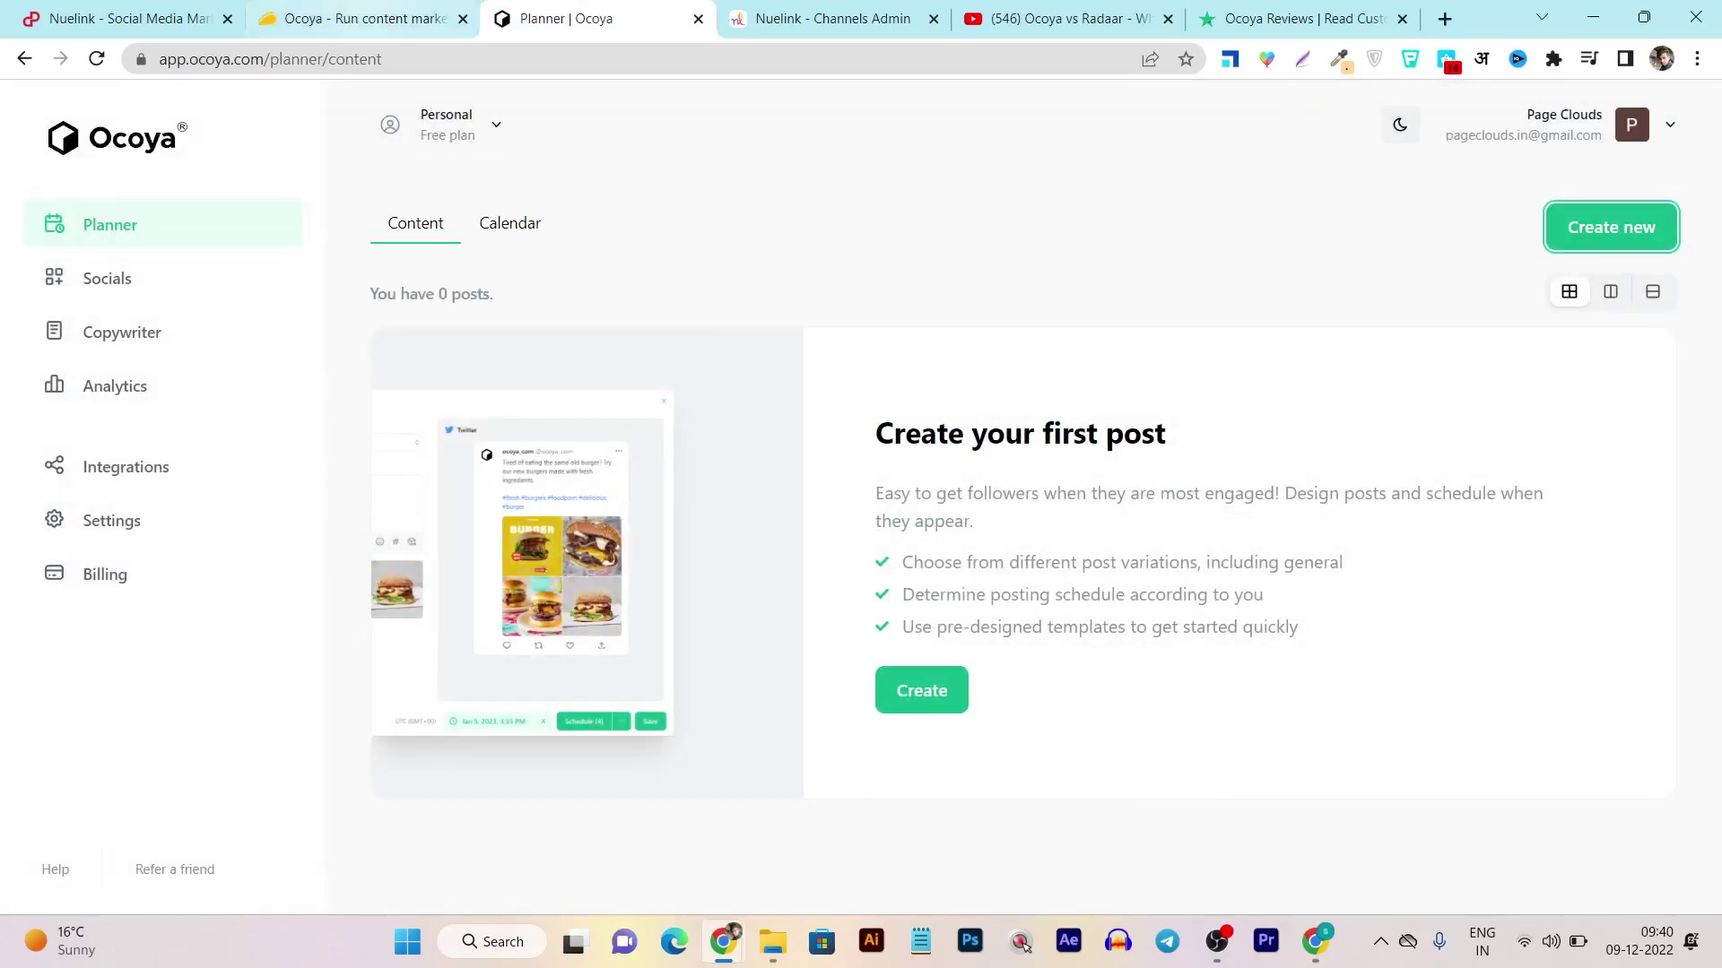
scroll(860, 493, "up", 15)
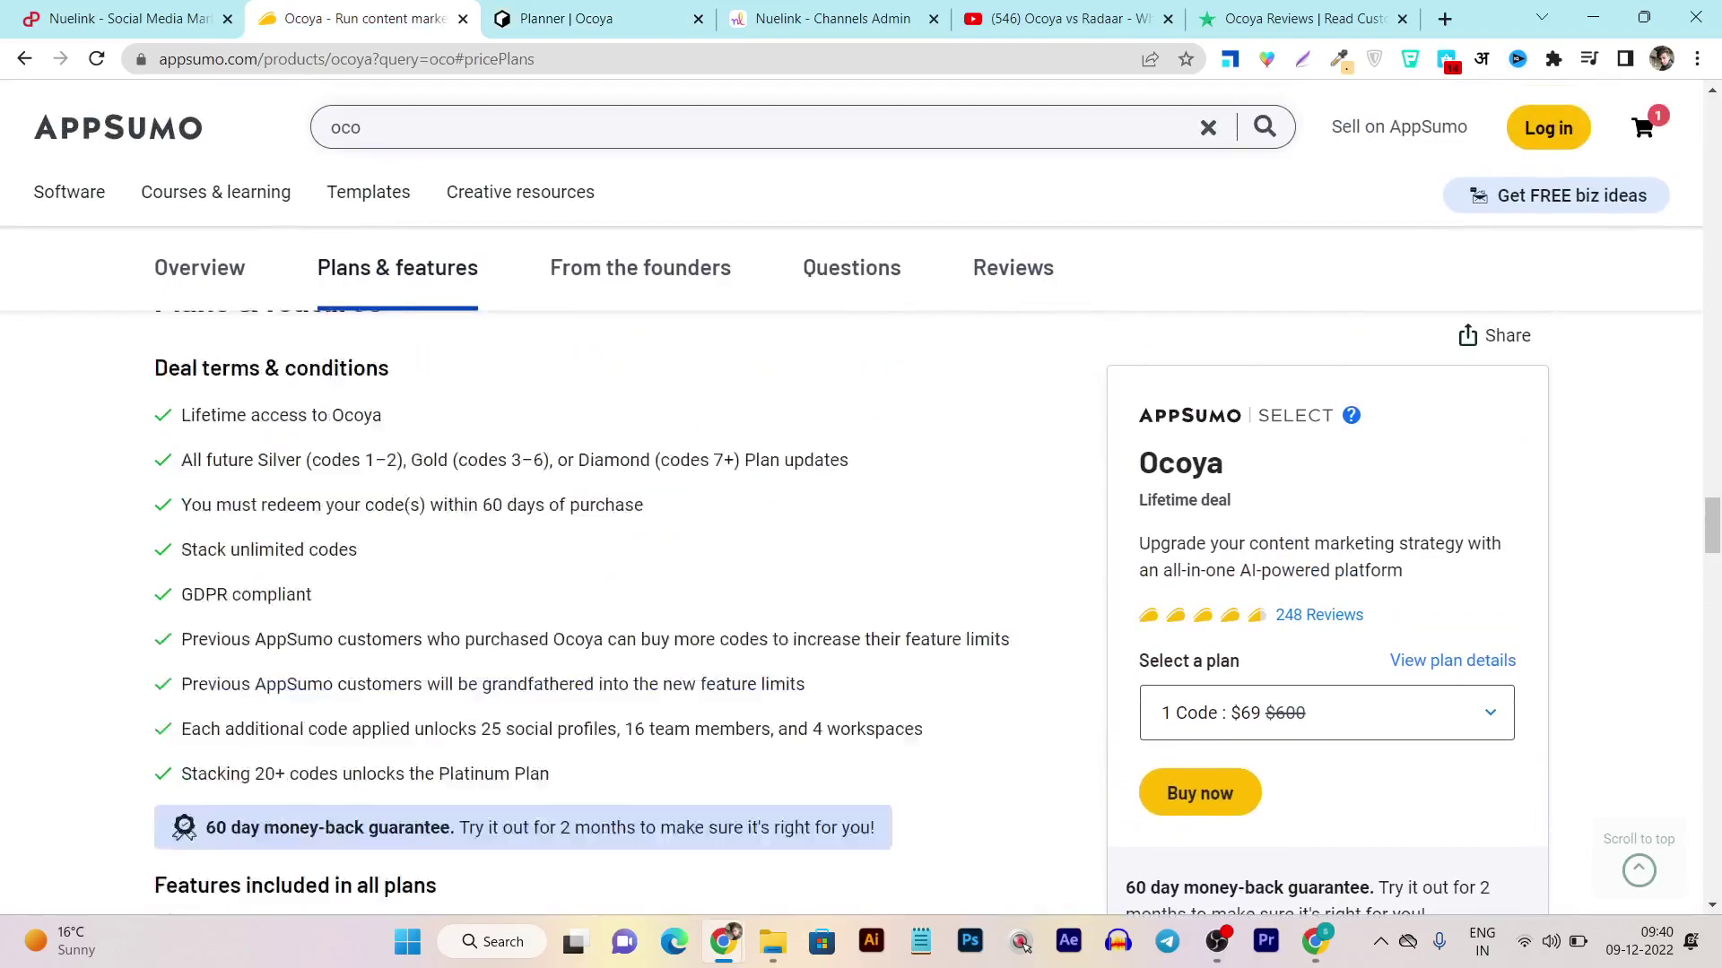
scroll(610, 538, "up", 15)
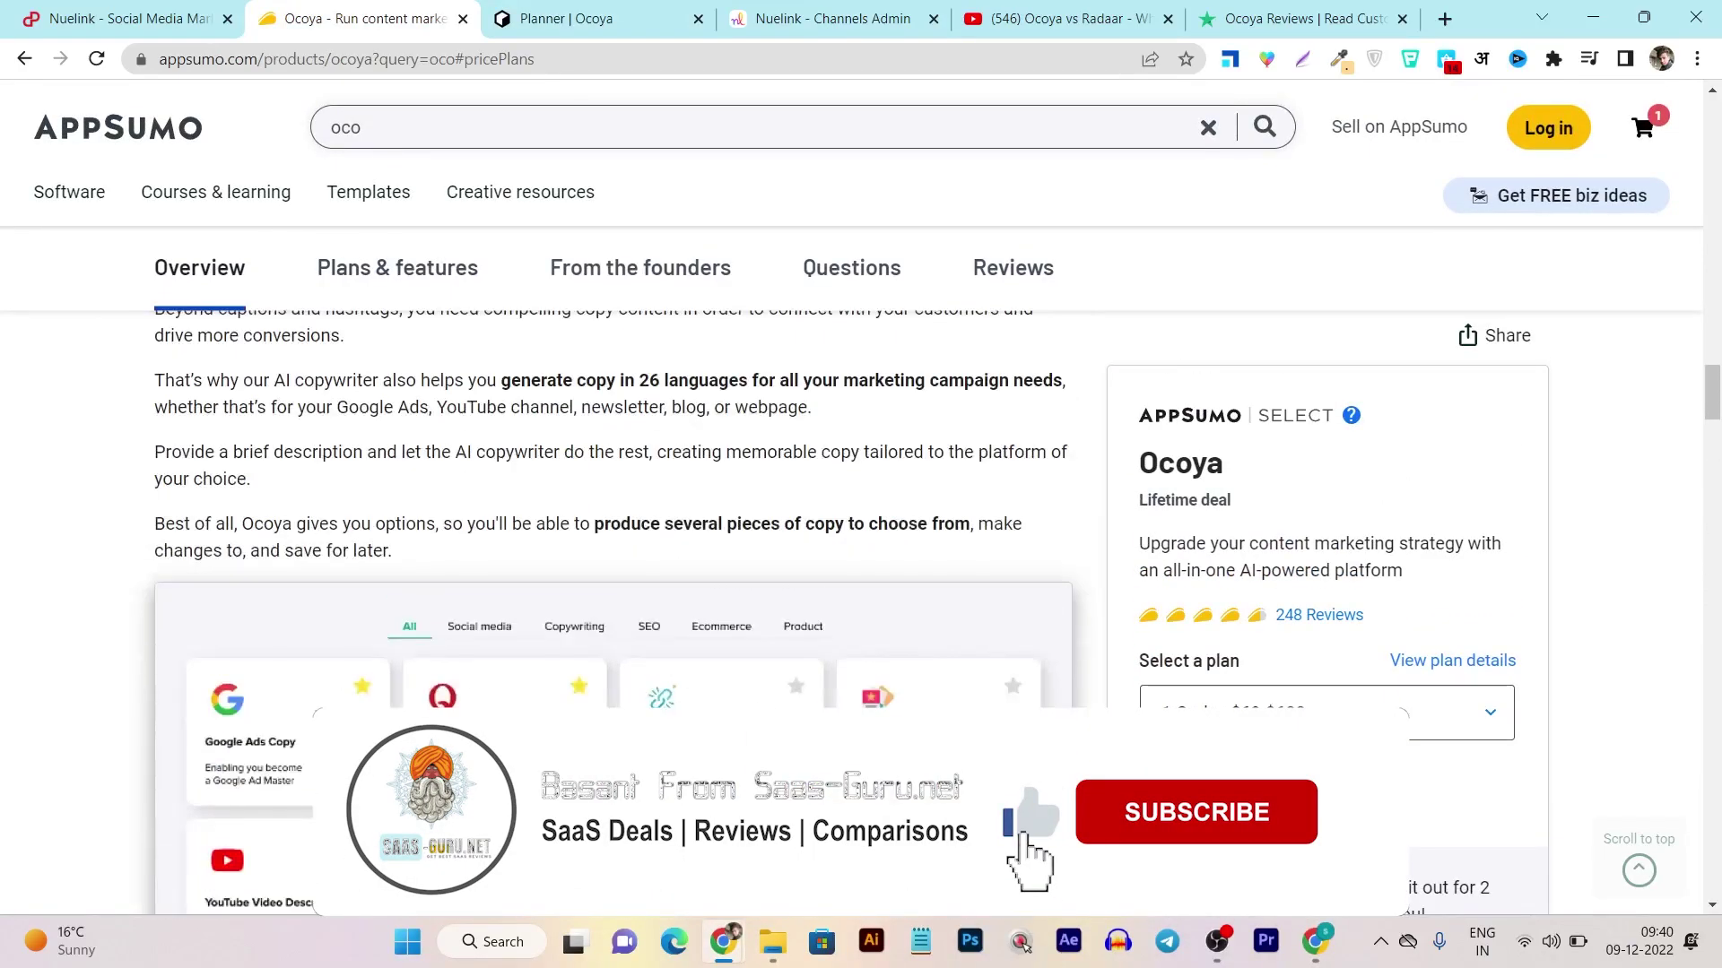
scroll(610, 538, "up", 15)
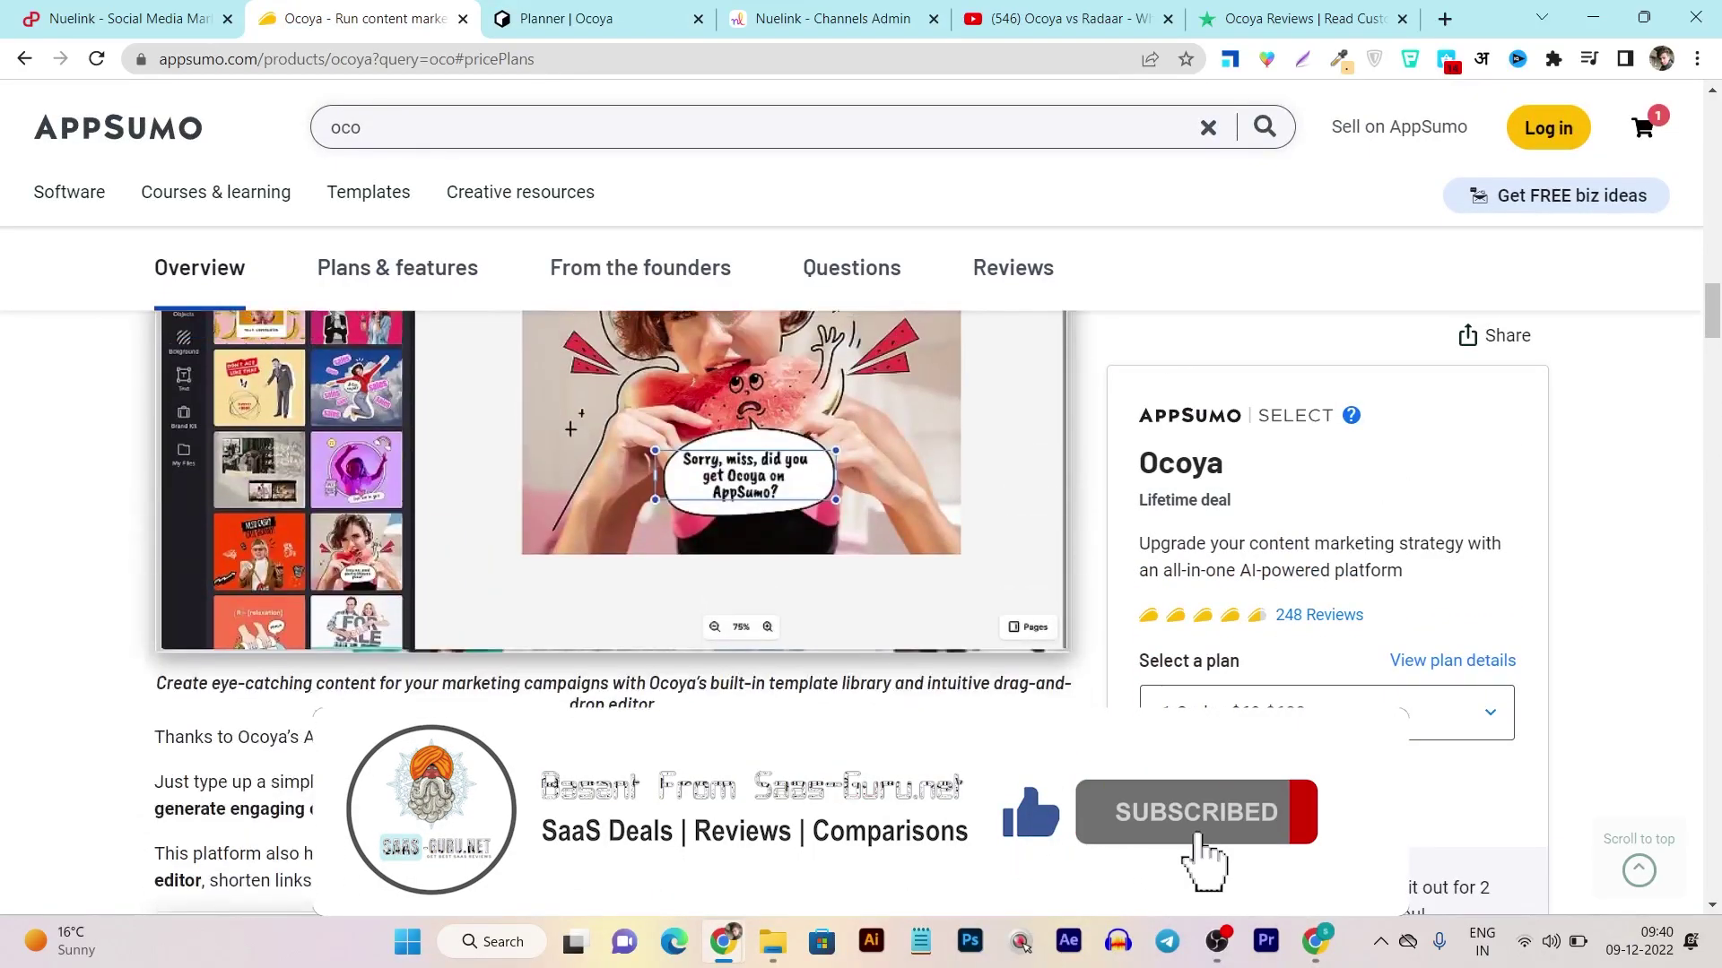
scroll(610, 538, "up", 15)
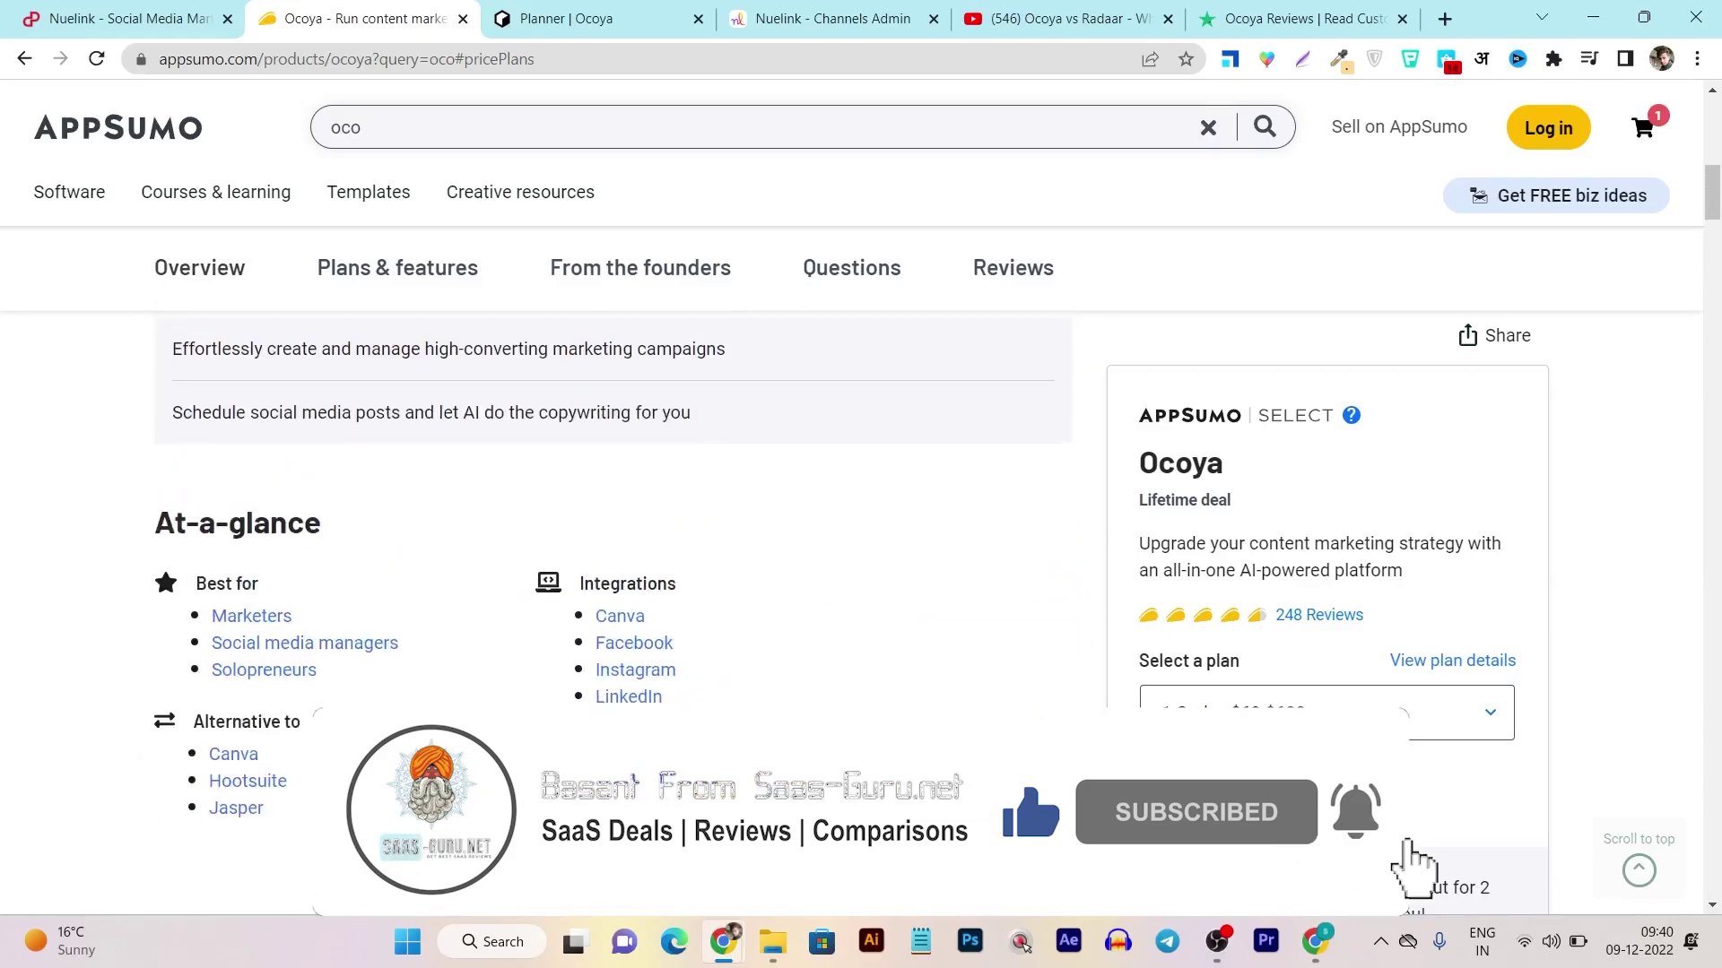
scroll(609, 538, "up", 2)
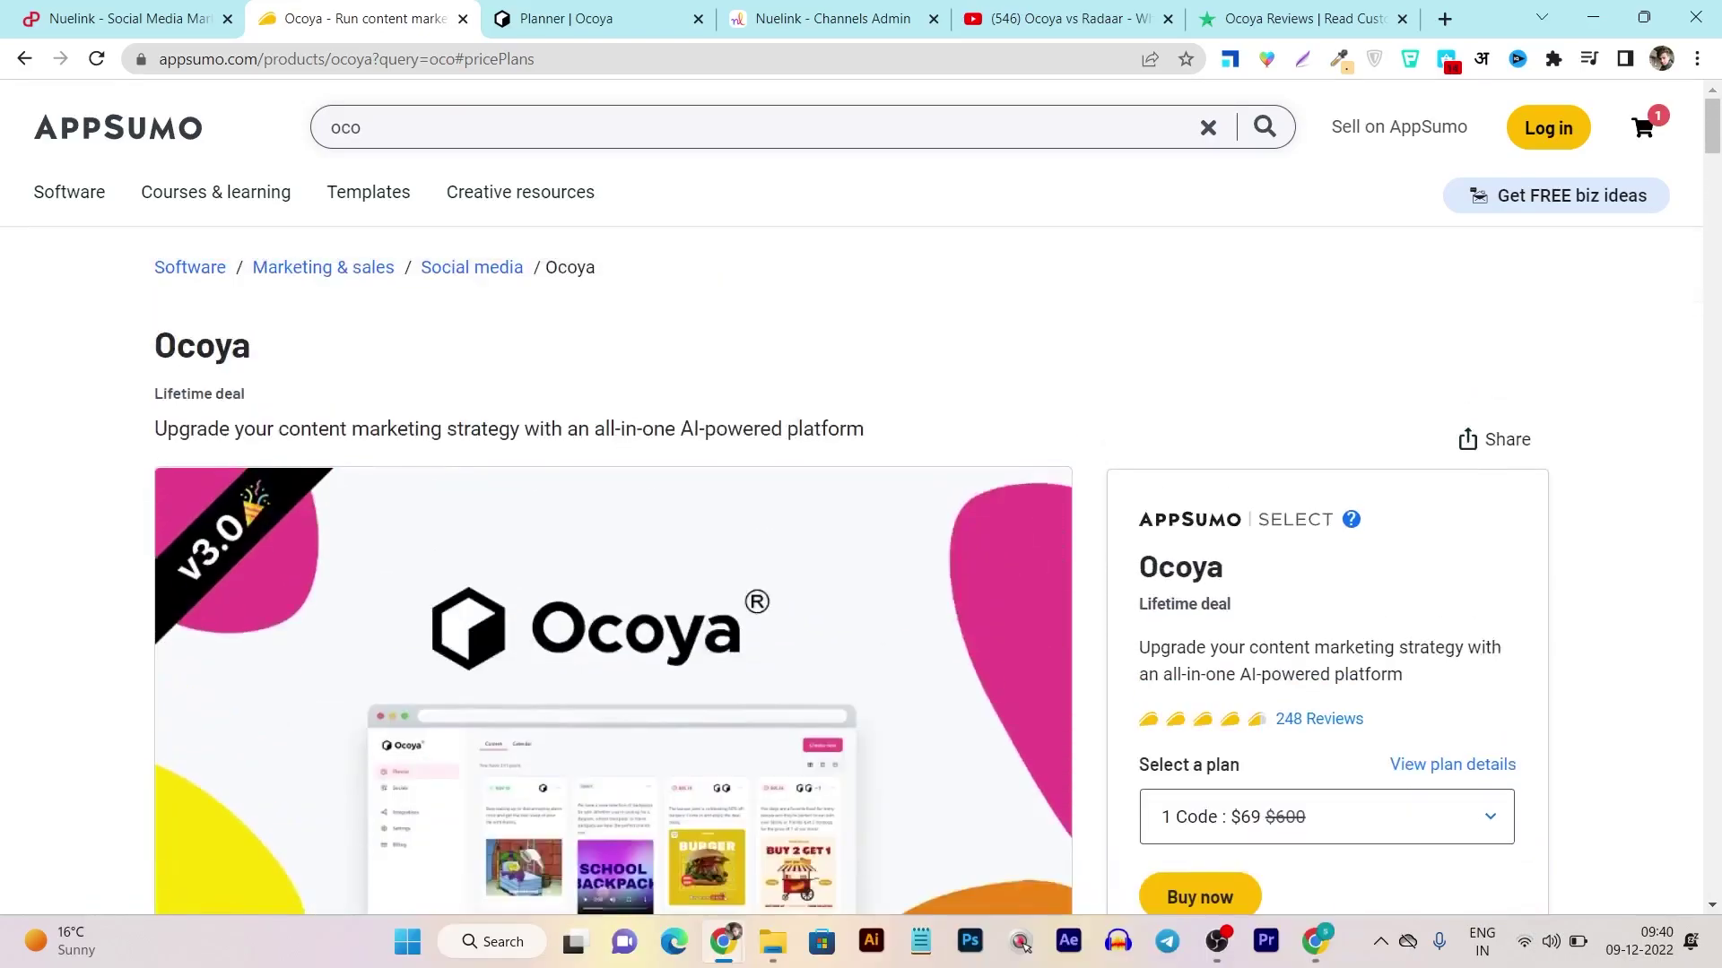
scroll(610, 538, "down", 12)
scroll(605, 659, "down", 6)
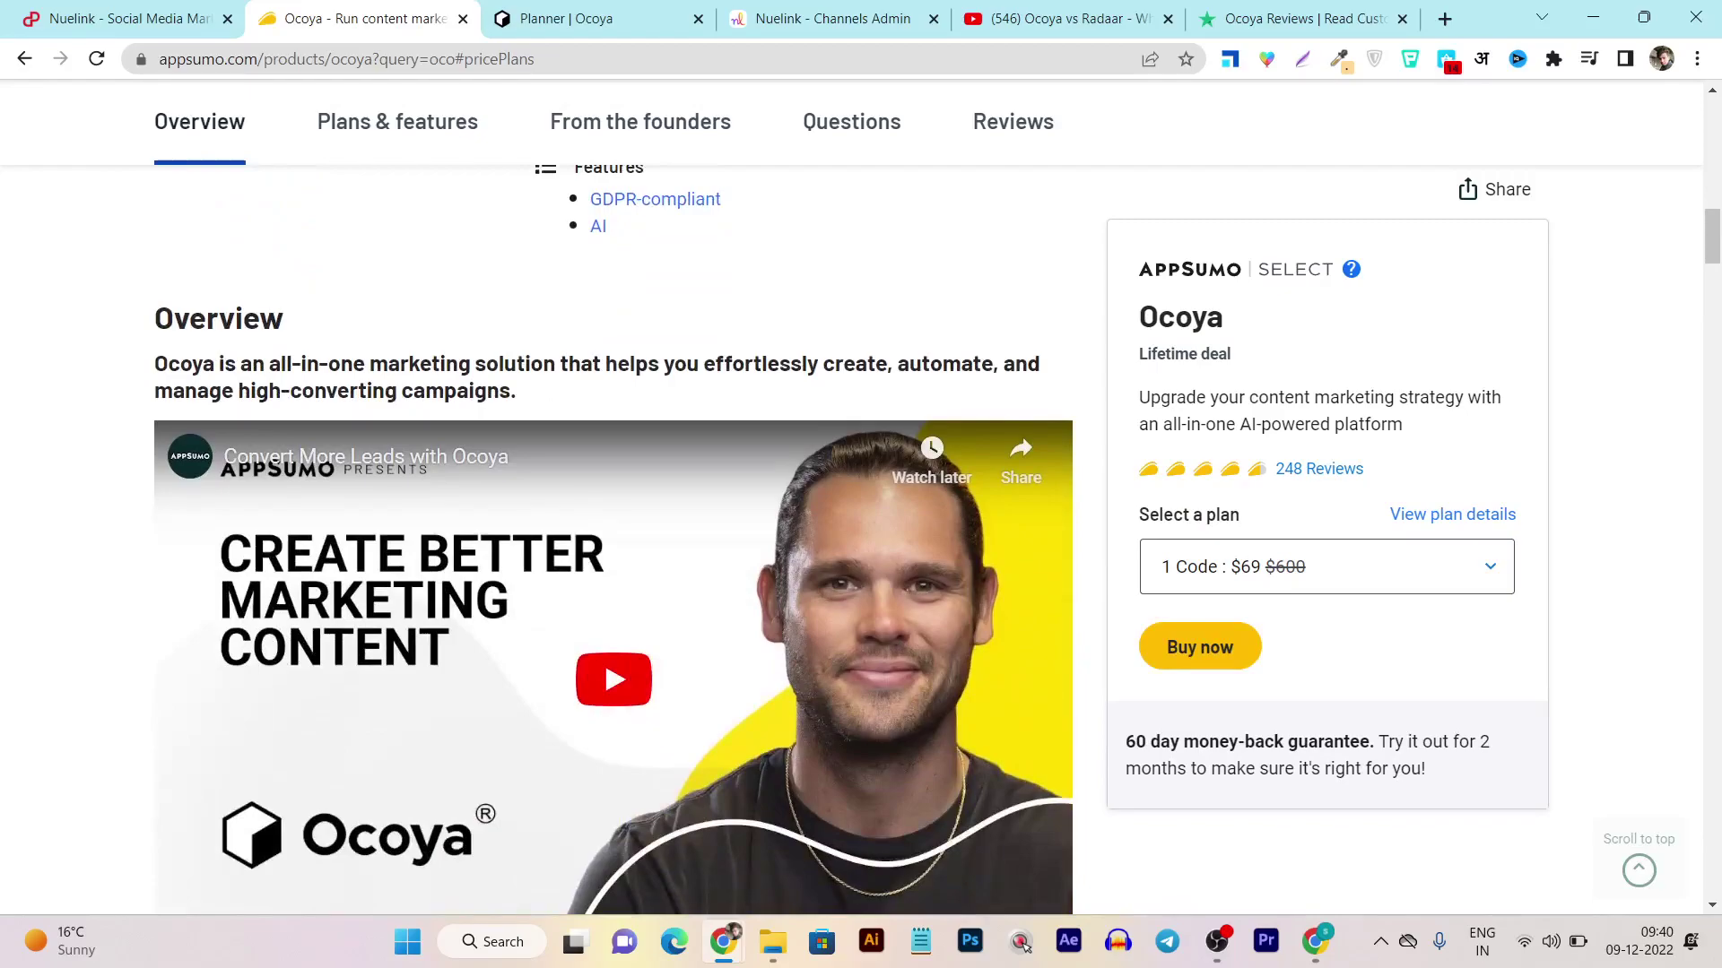
left_click(1217, 941)
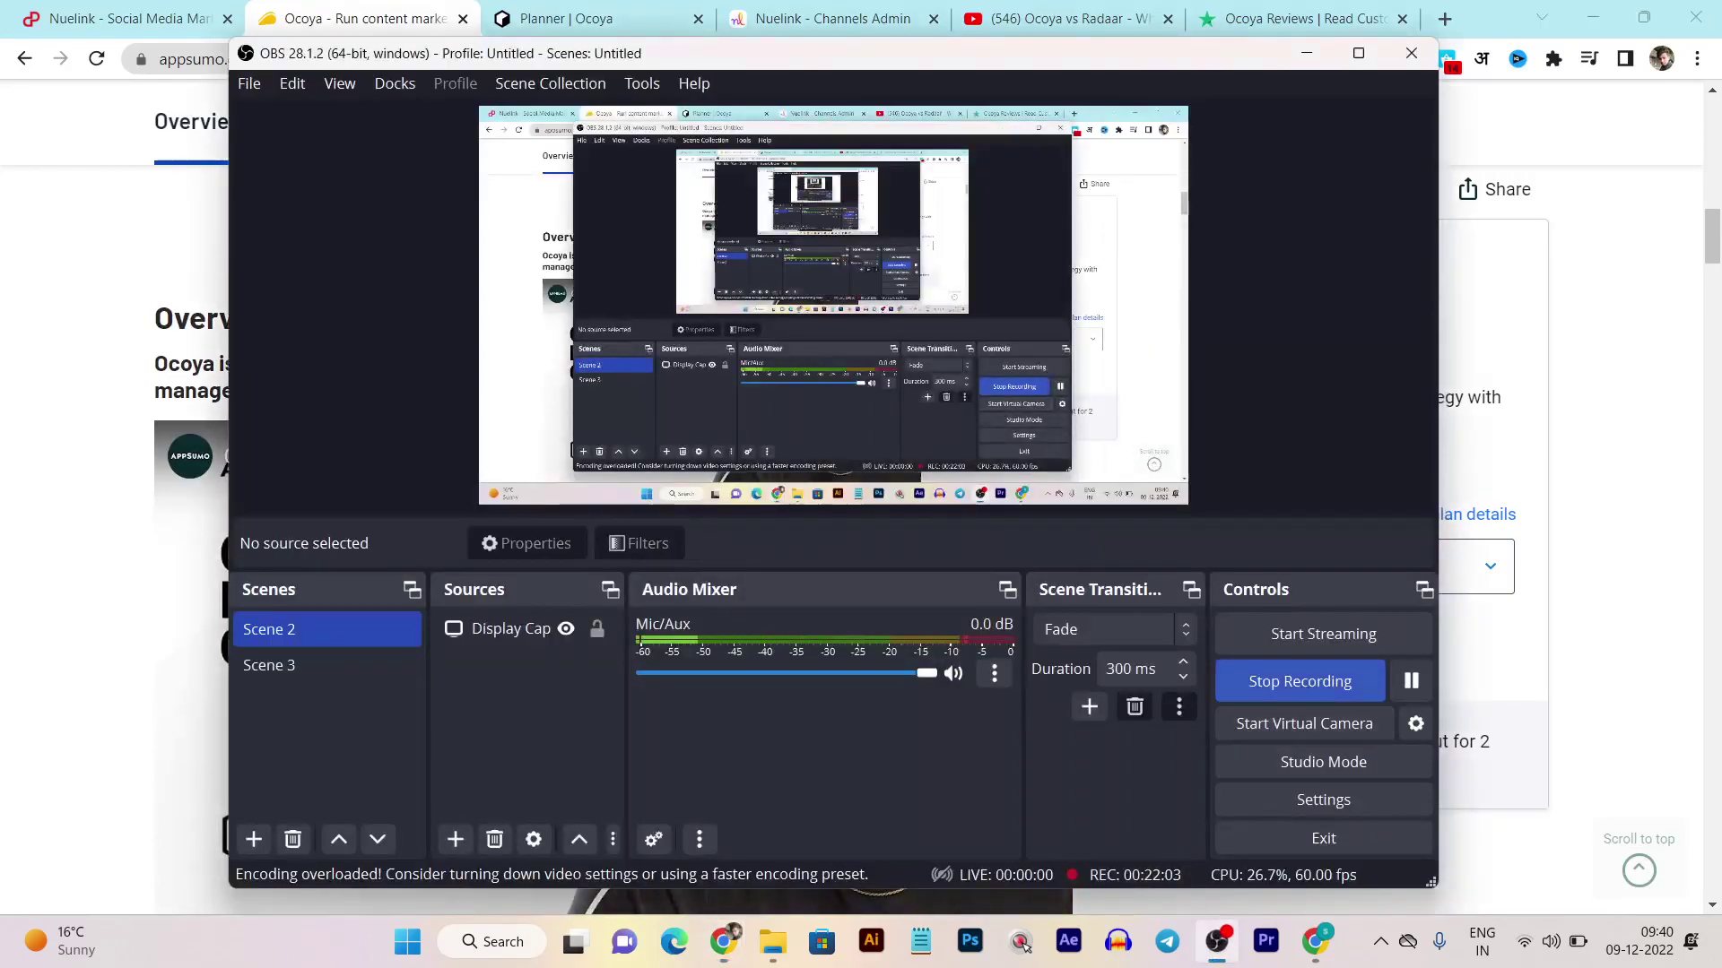